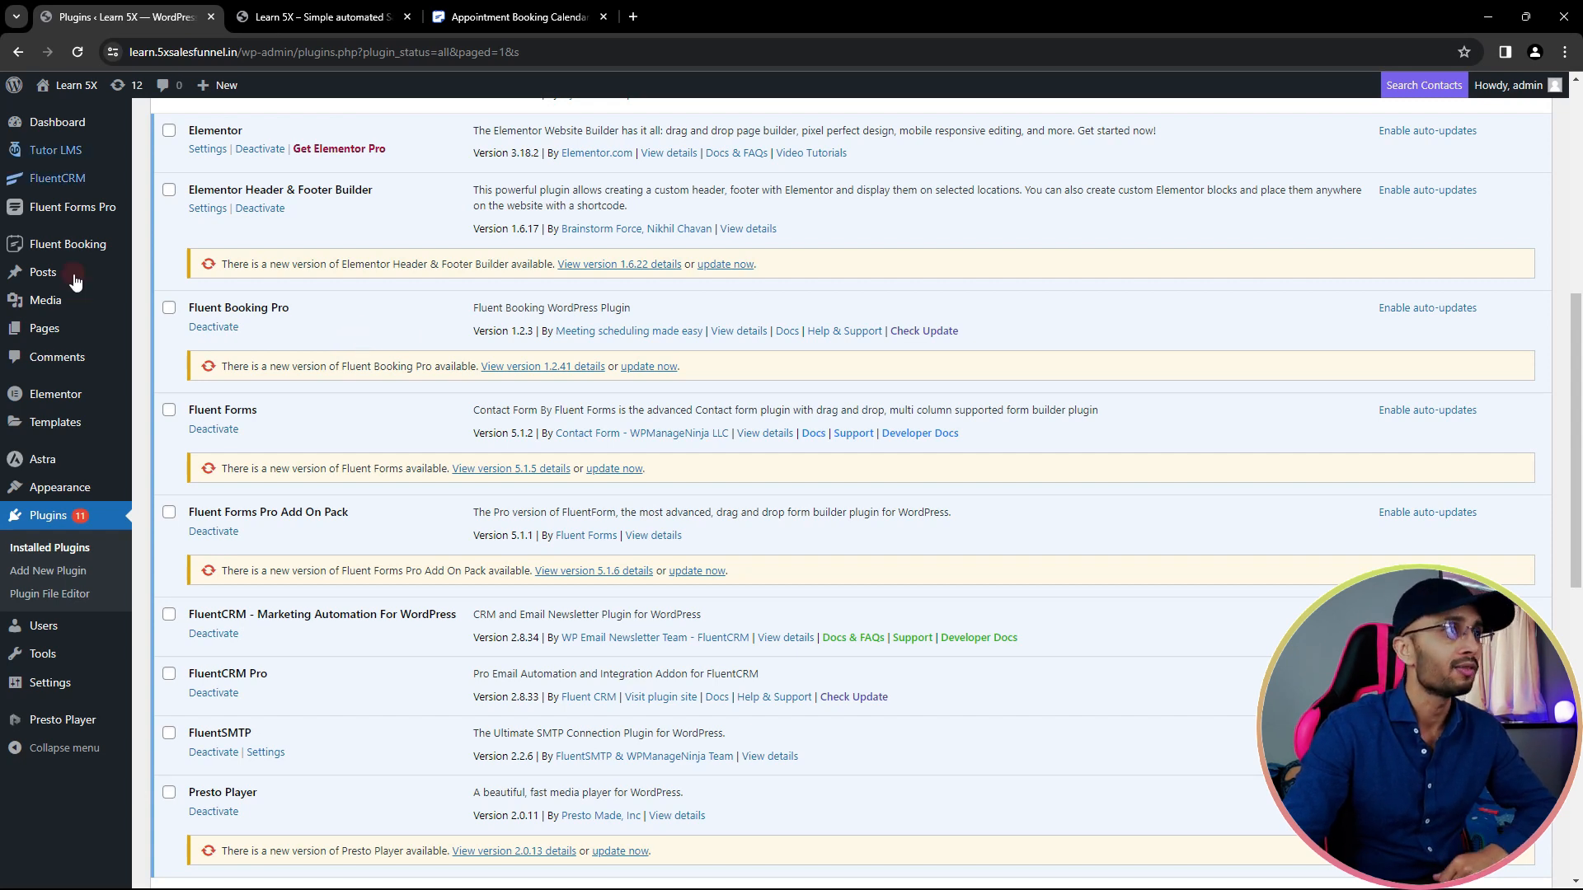
- Go to the Fluent Booking dashboard and close the extra appointment booking browser tab
{"action": "mouse_move", "coordinate": [66, 256]}
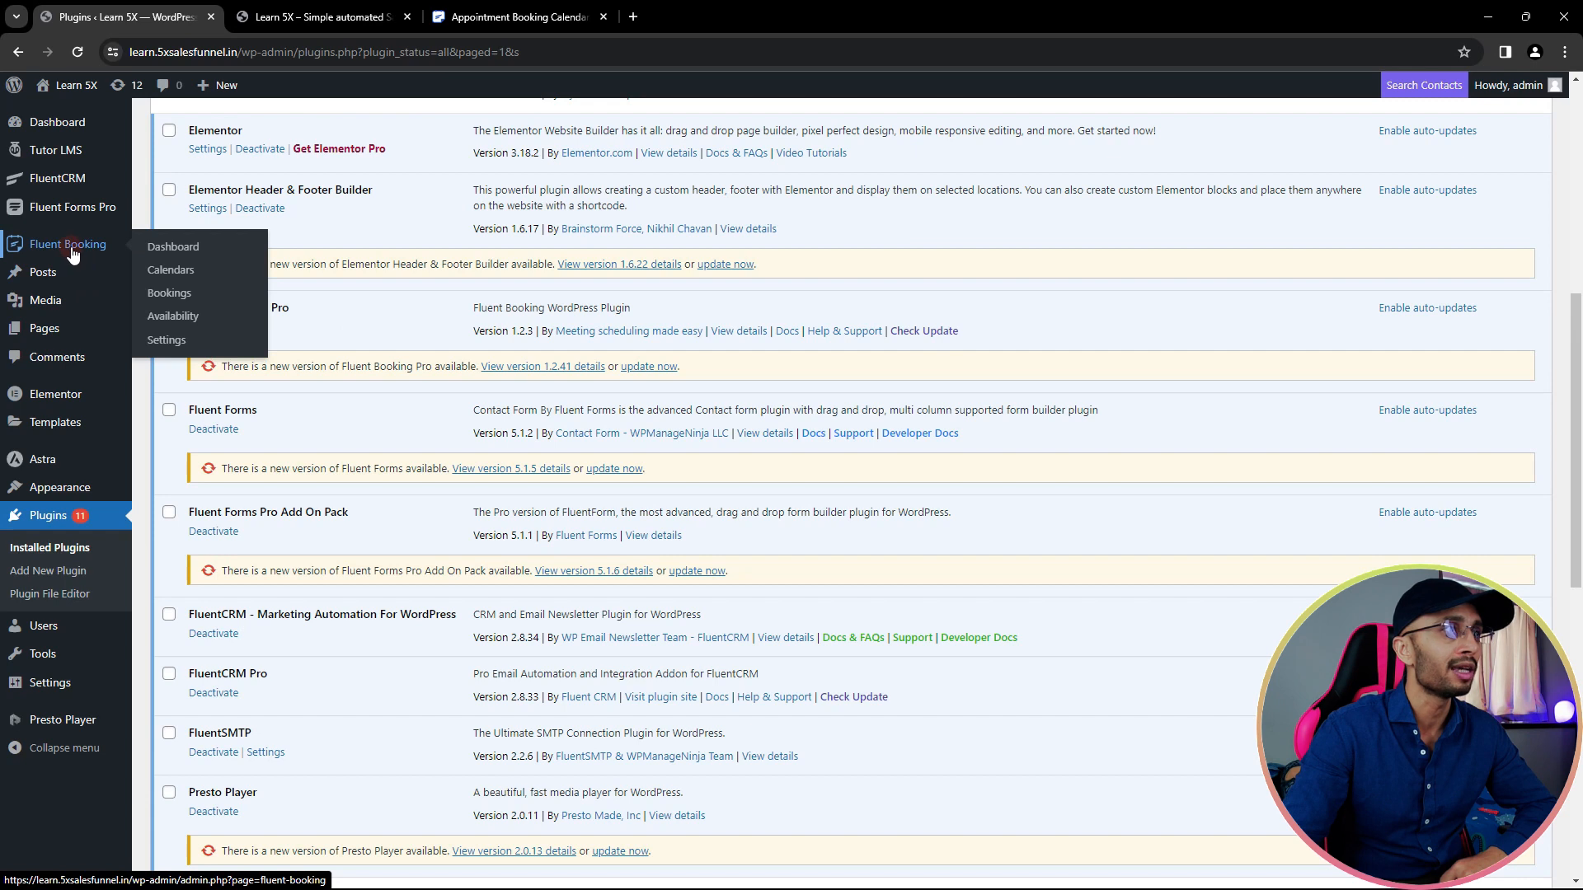
{"action": "left_click", "coordinate": [172, 250]}
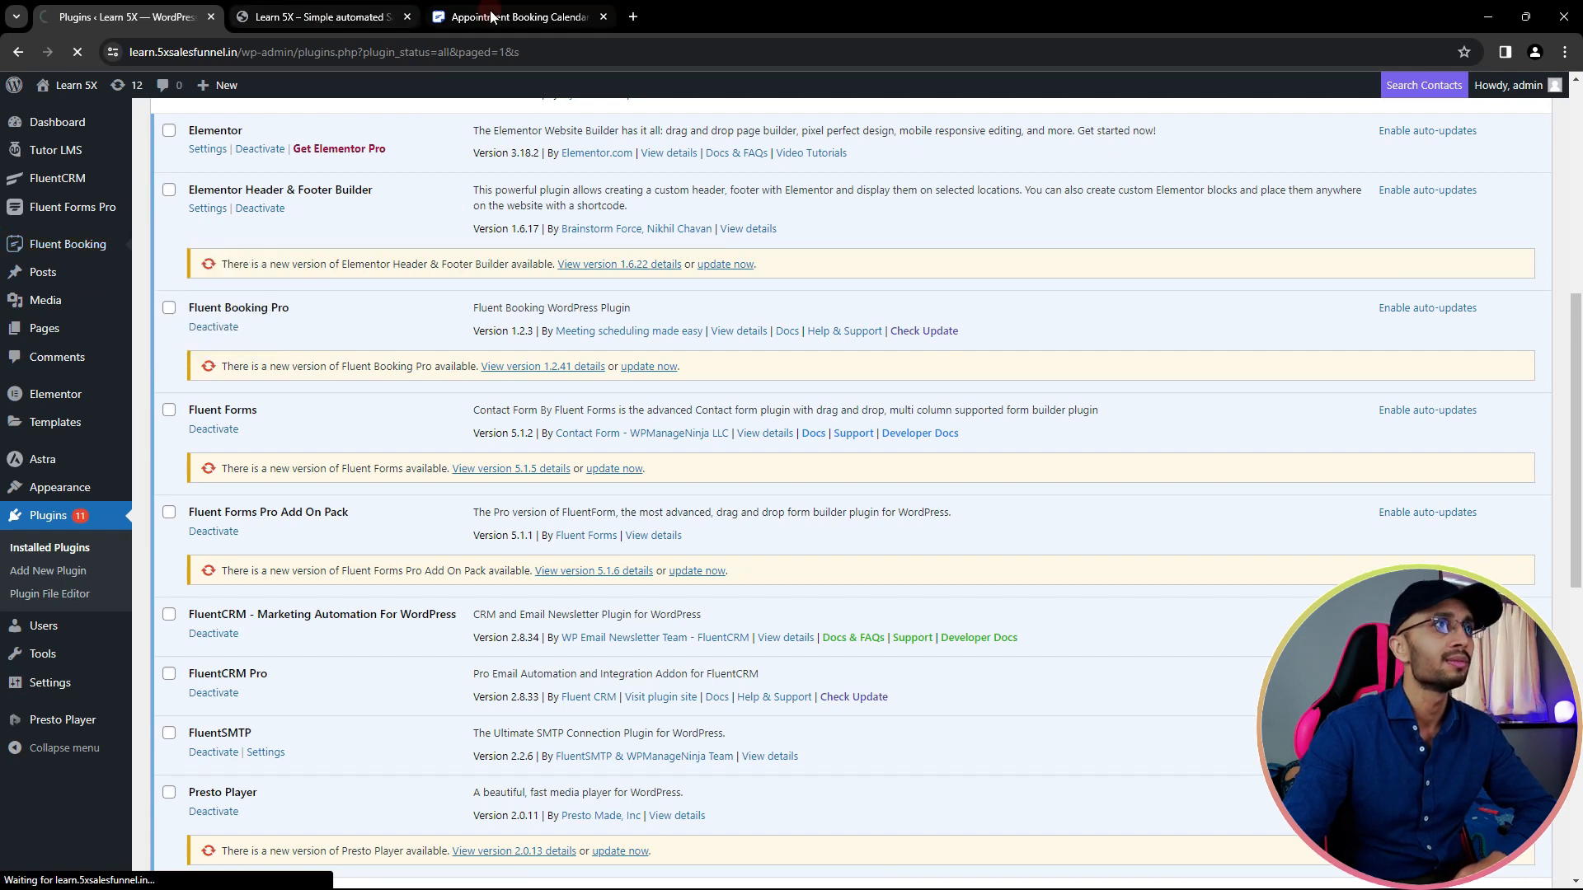
{"action": "middle_click", "coordinate": [484, 16]}
- Keep One to One as the event type and name the event Sales Consultancy Call
{"action": "scroll", "coordinate": [368, 406], "scroll_direction": "down", "scroll_amount": 3}
{"action": "scroll", "coordinate": [368, 406], "scroll_direction": "up", "scroll_amount": 3}
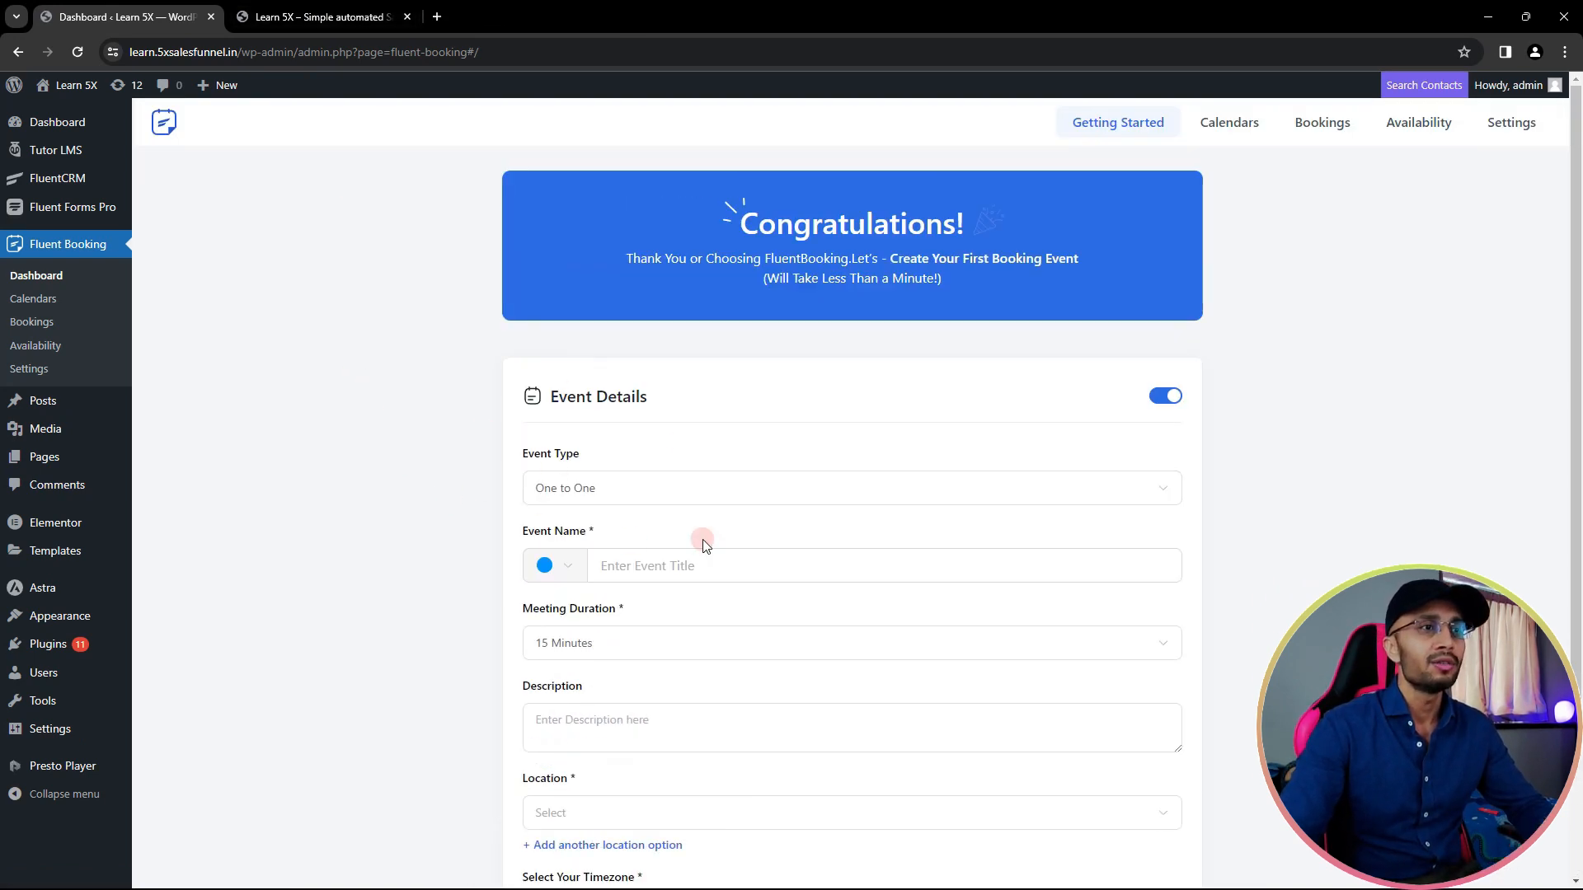
{"action": "scroll", "coordinate": [699, 541], "scroll_direction": "down", "scroll_amount": 1}
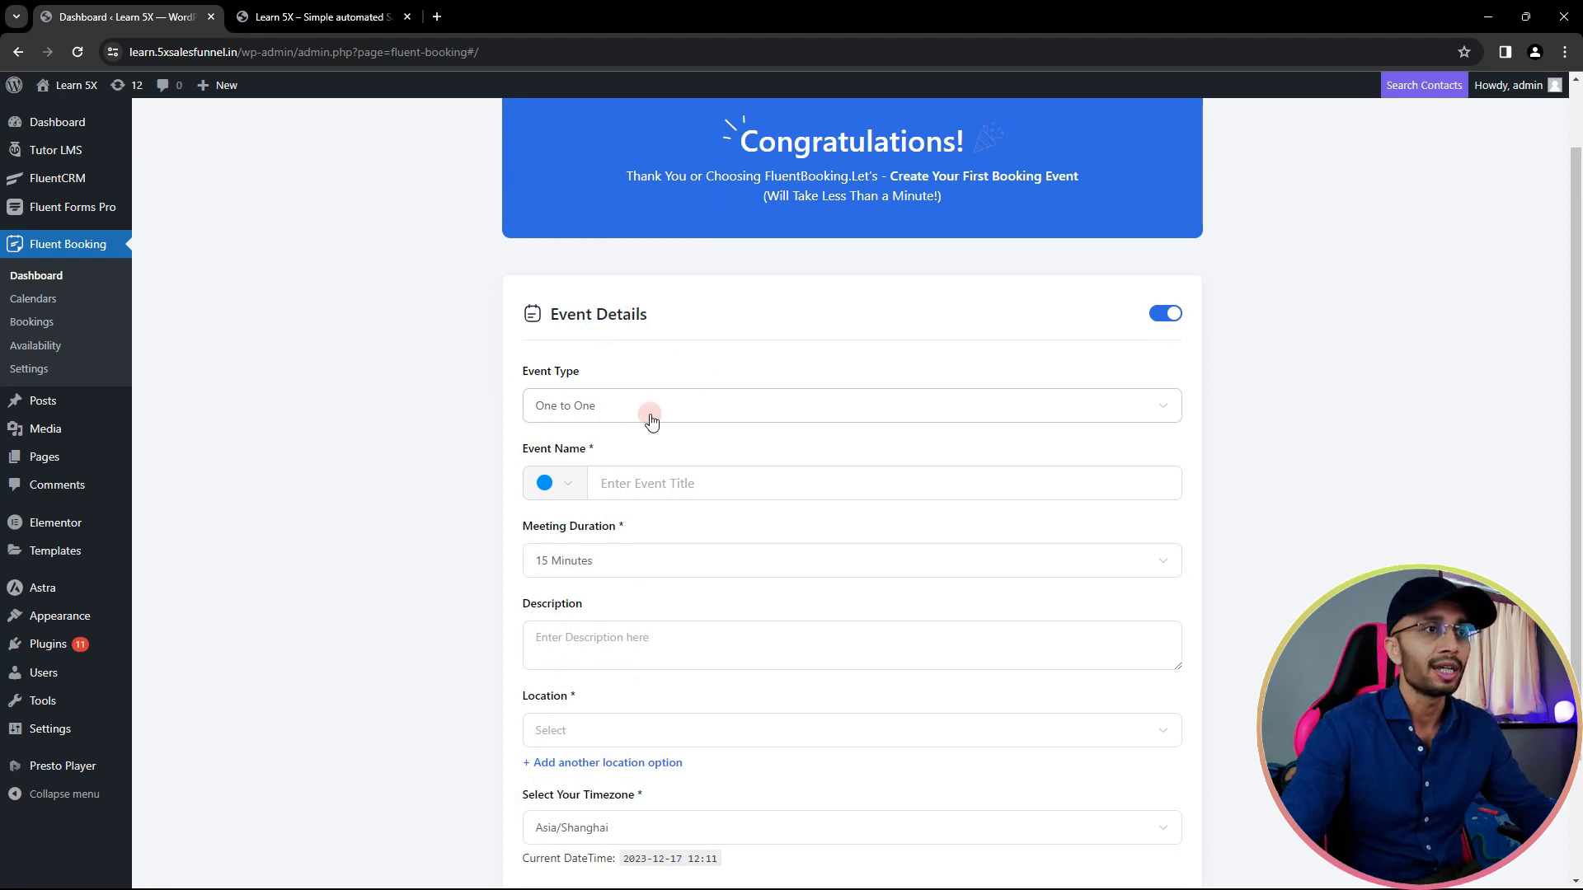
{"action": "left_click", "coordinate": [650, 420]}
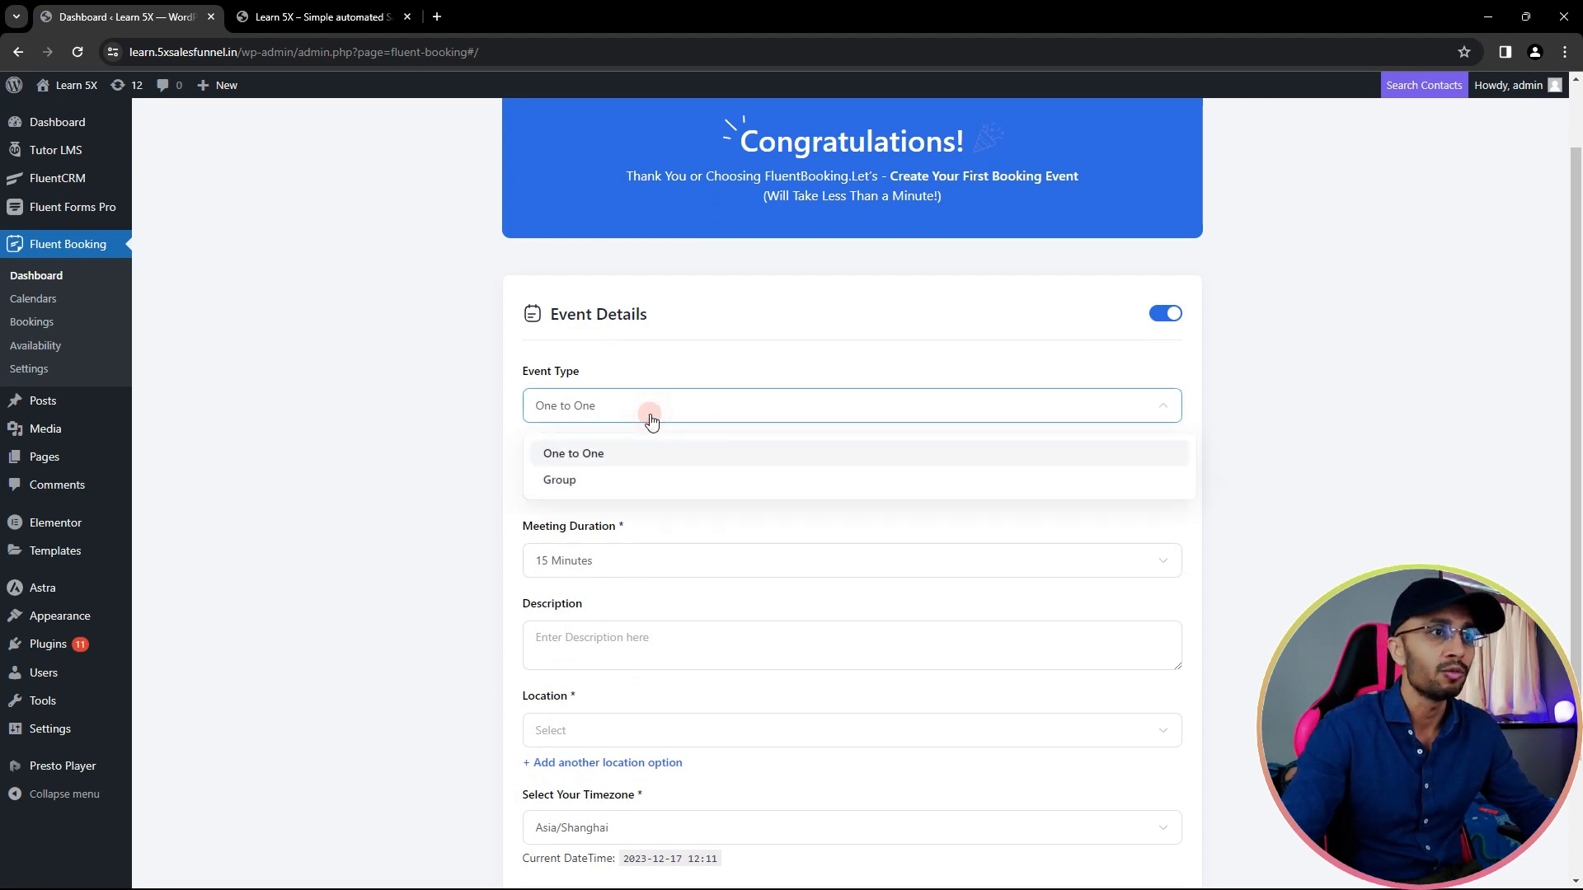
{"action": "left_click", "coordinate": [692, 371]}
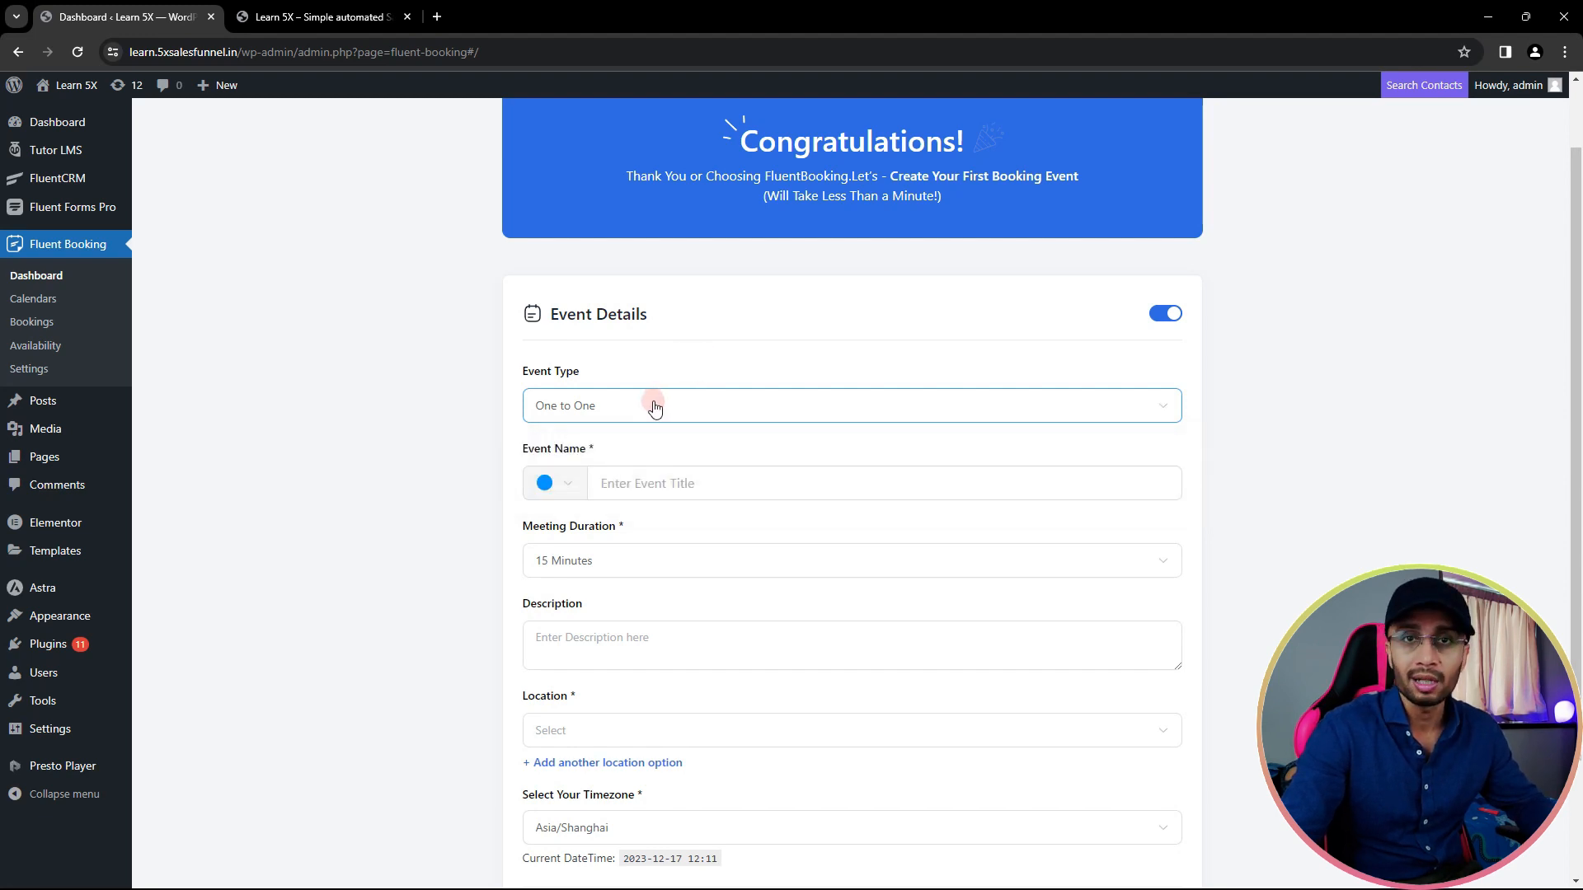
{"action": "left_click", "coordinate": [660, 478]}
{"action": "type", "text": "Sales Consultancy Call"}
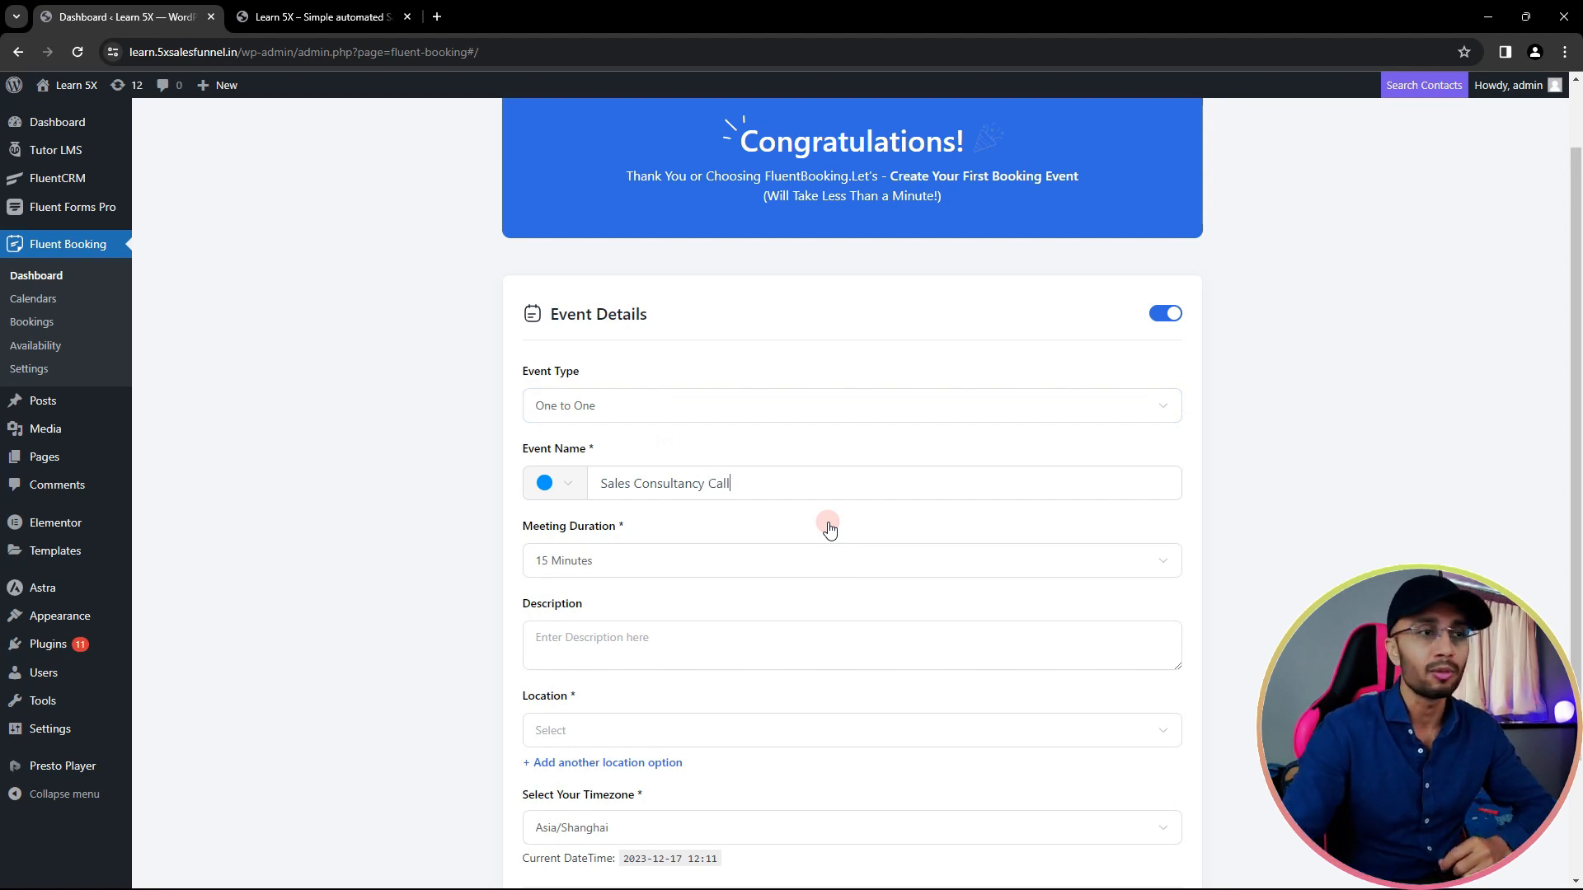
- Set the meeting duration to 30 Minutes and bring up the meeting location choices
{"action": "scroll", "coordinate": [830, 530], "scroll_direction": "down", "scroll_amount": 1}
{"action": "left_click", "coordinate": [607, 478]}
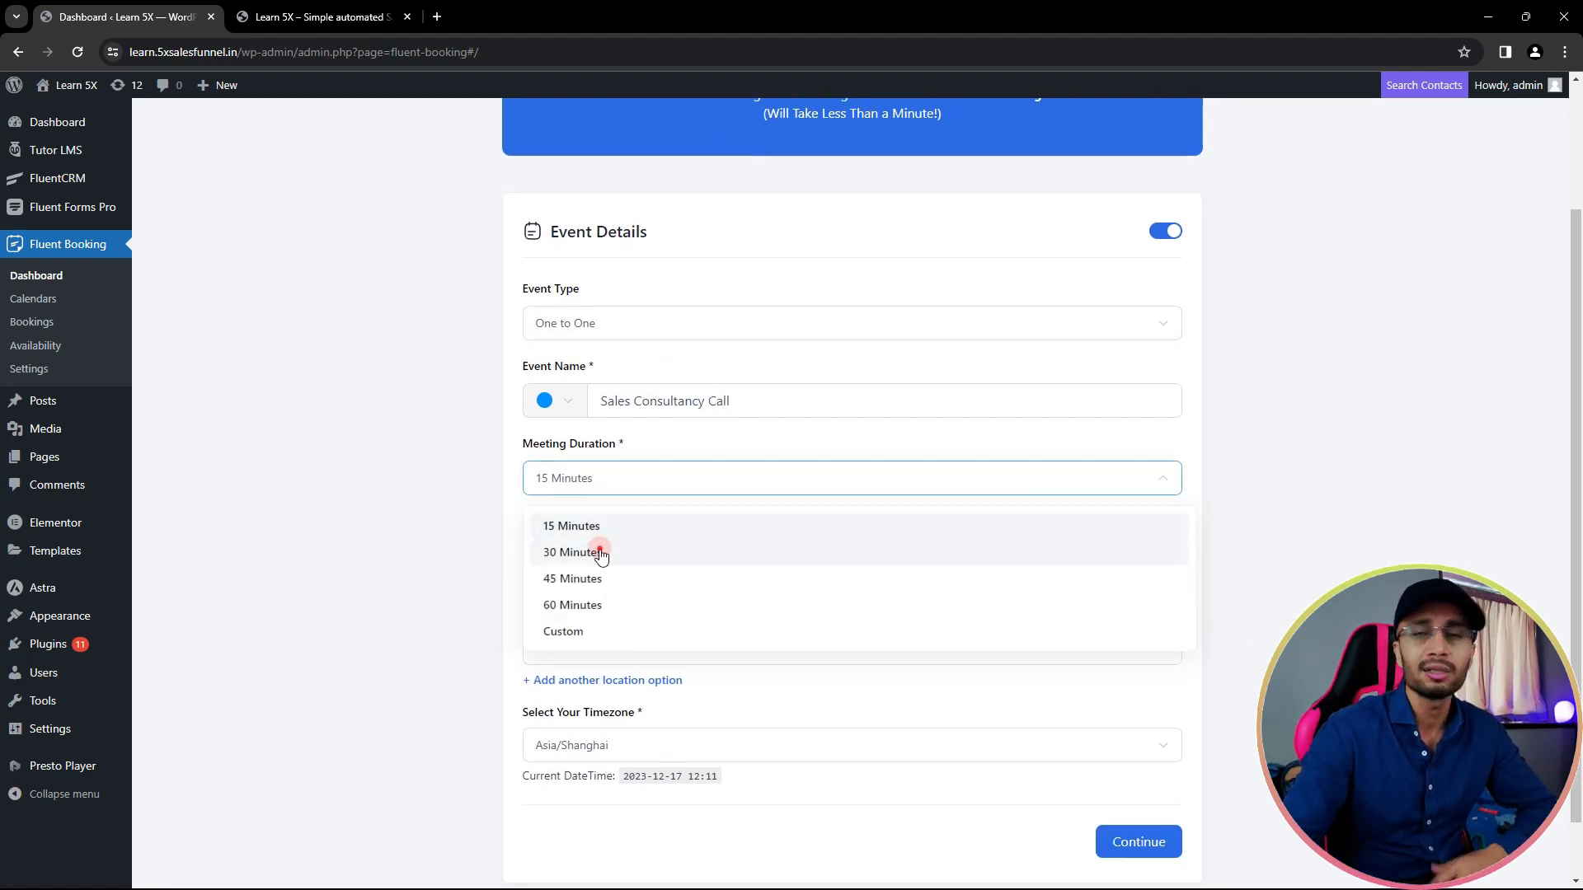
{"action": "left_click", "coordinate": [601, 554]}
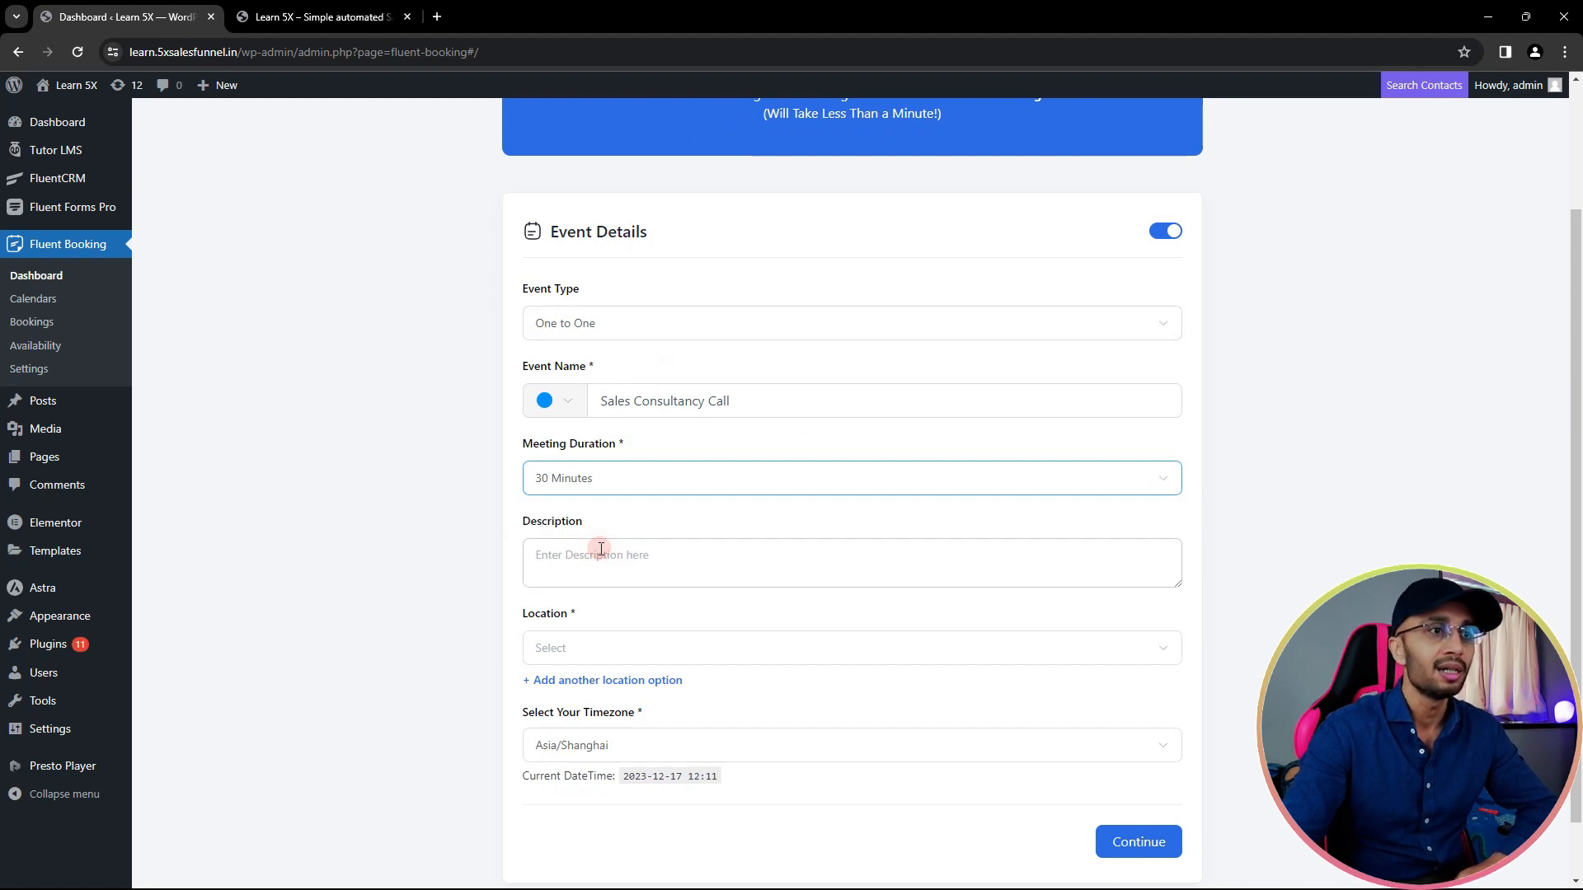
{"action": "left_click", "coordinate": [612, 555]}
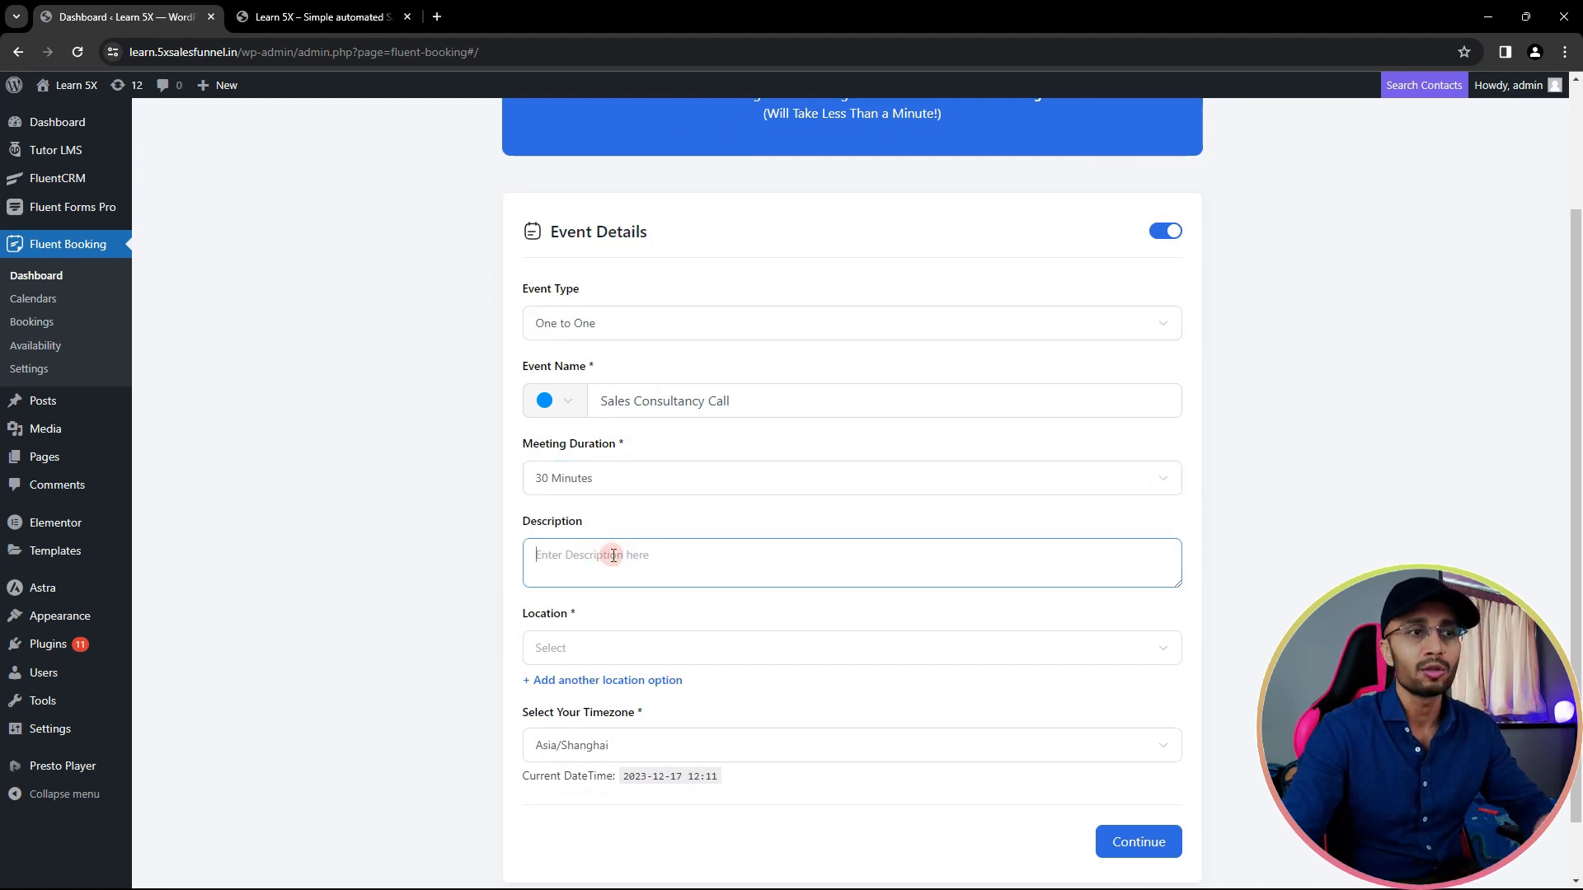
{"action": "left_click", "coordinate": [621, 657]}
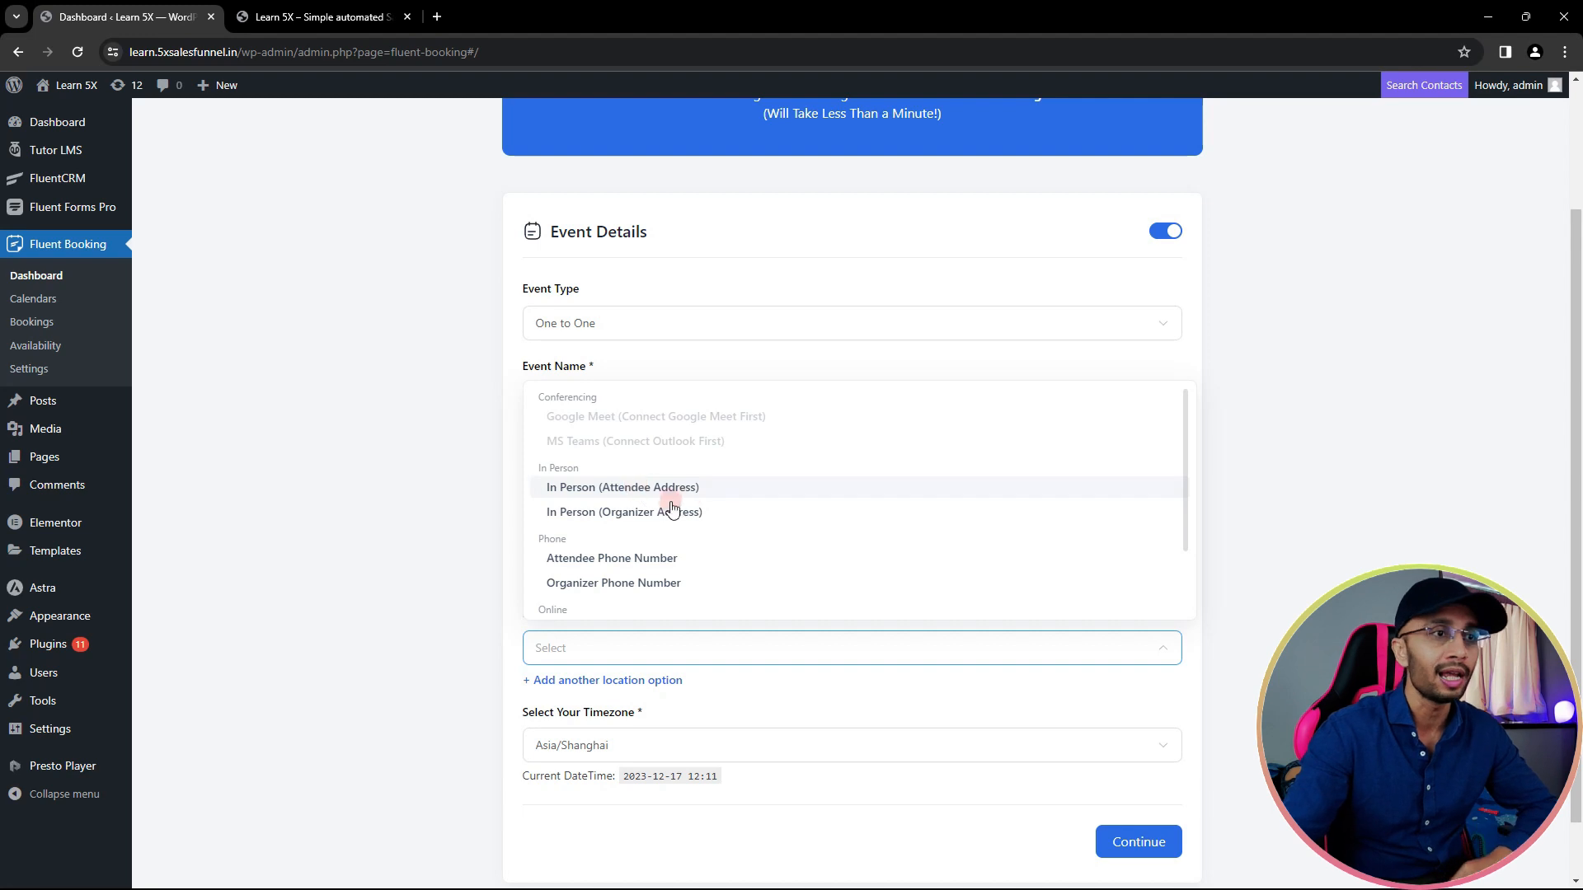
{"action": "scroll", "coordinate": [643, 560], "scroll_direction": "down", "scroll_amount": 2}
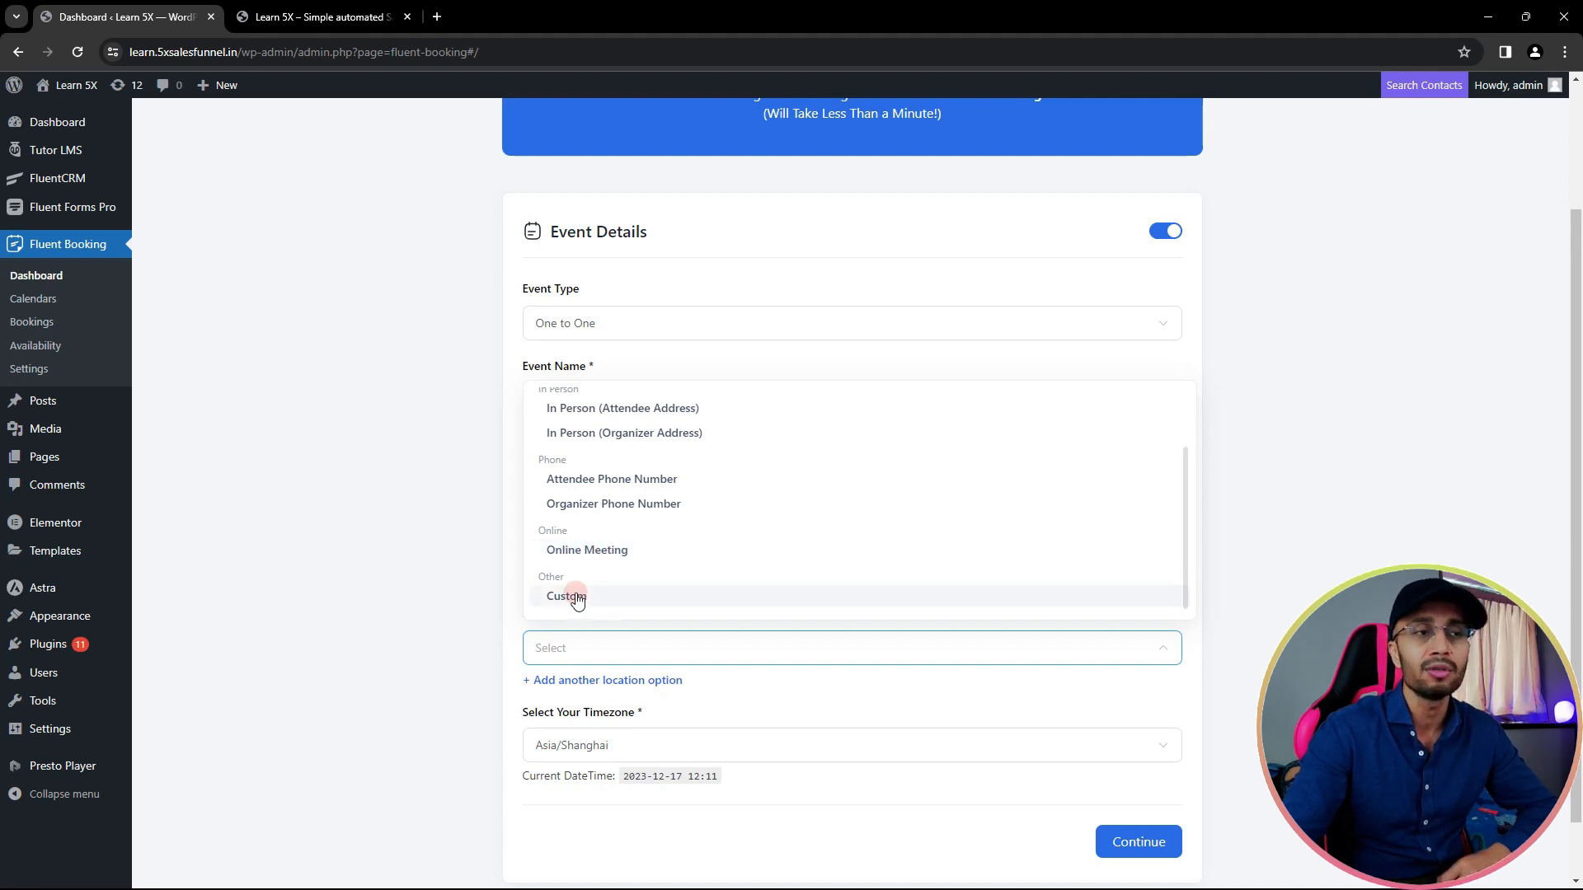
- Choose Online Meeting as the location and save '#' as its meeting link
{"action": "left_click", "coordinate": [597, 552]}
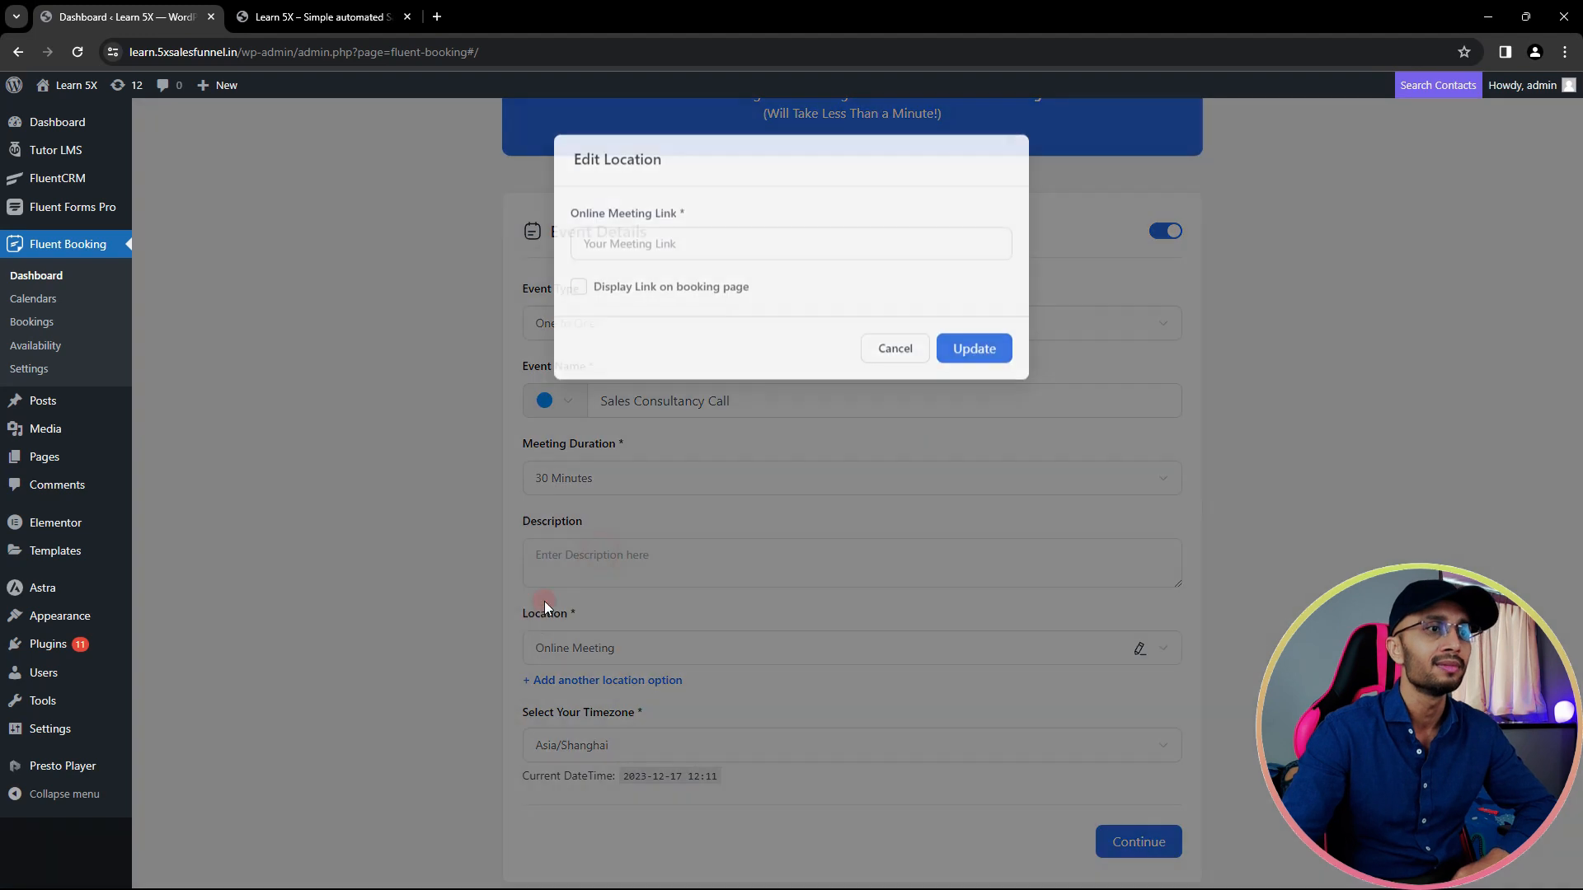
{"action": "left_click", "coordinate": [686, 237]}
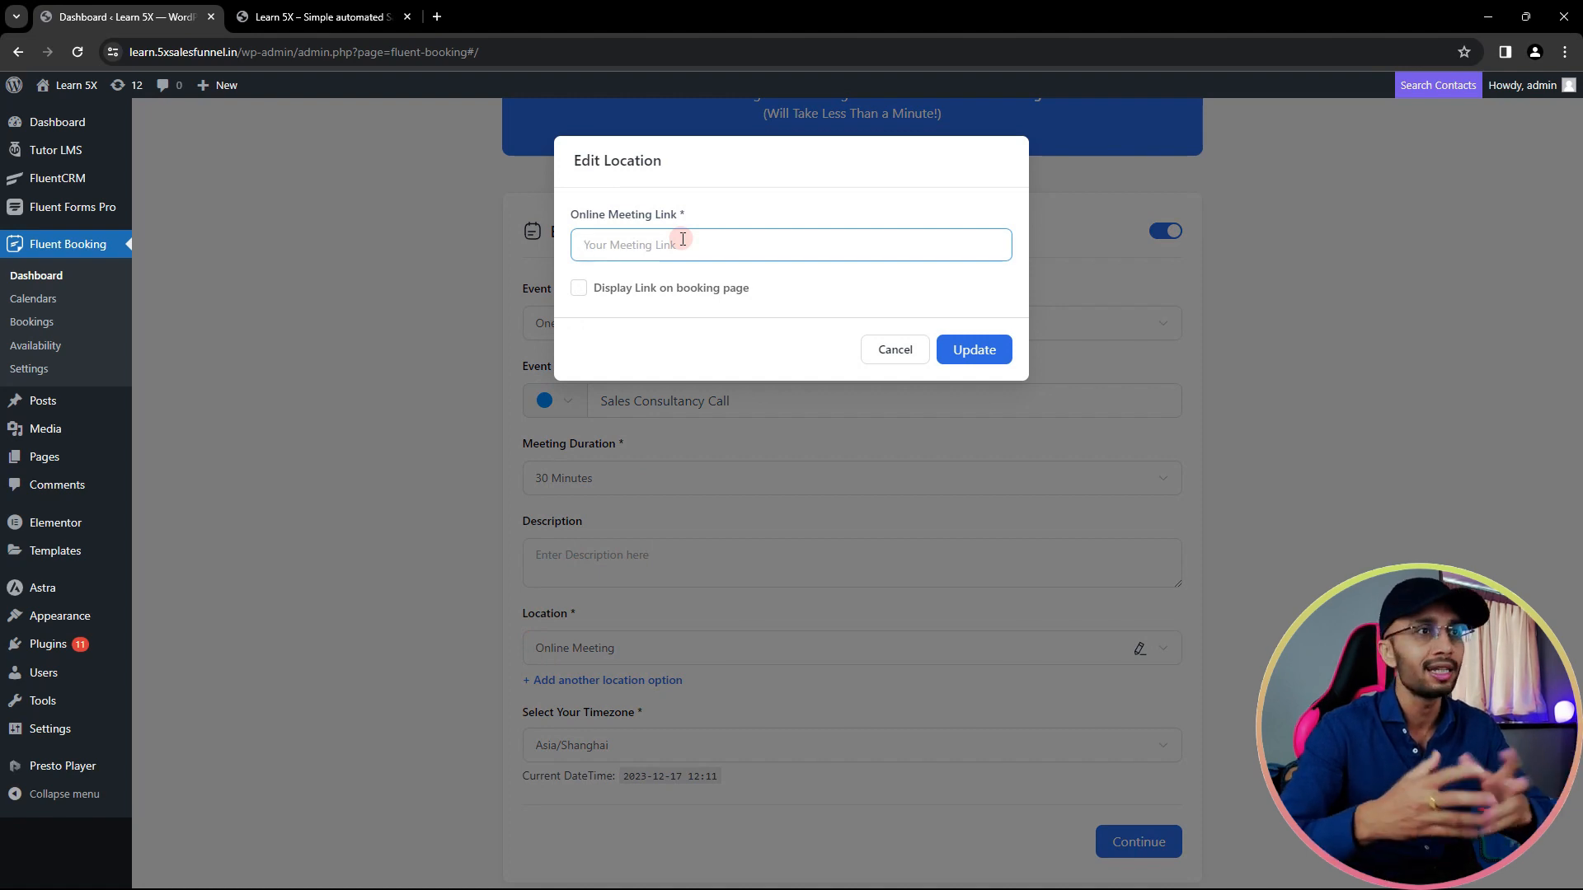
{"action": "type", "text": "#"}
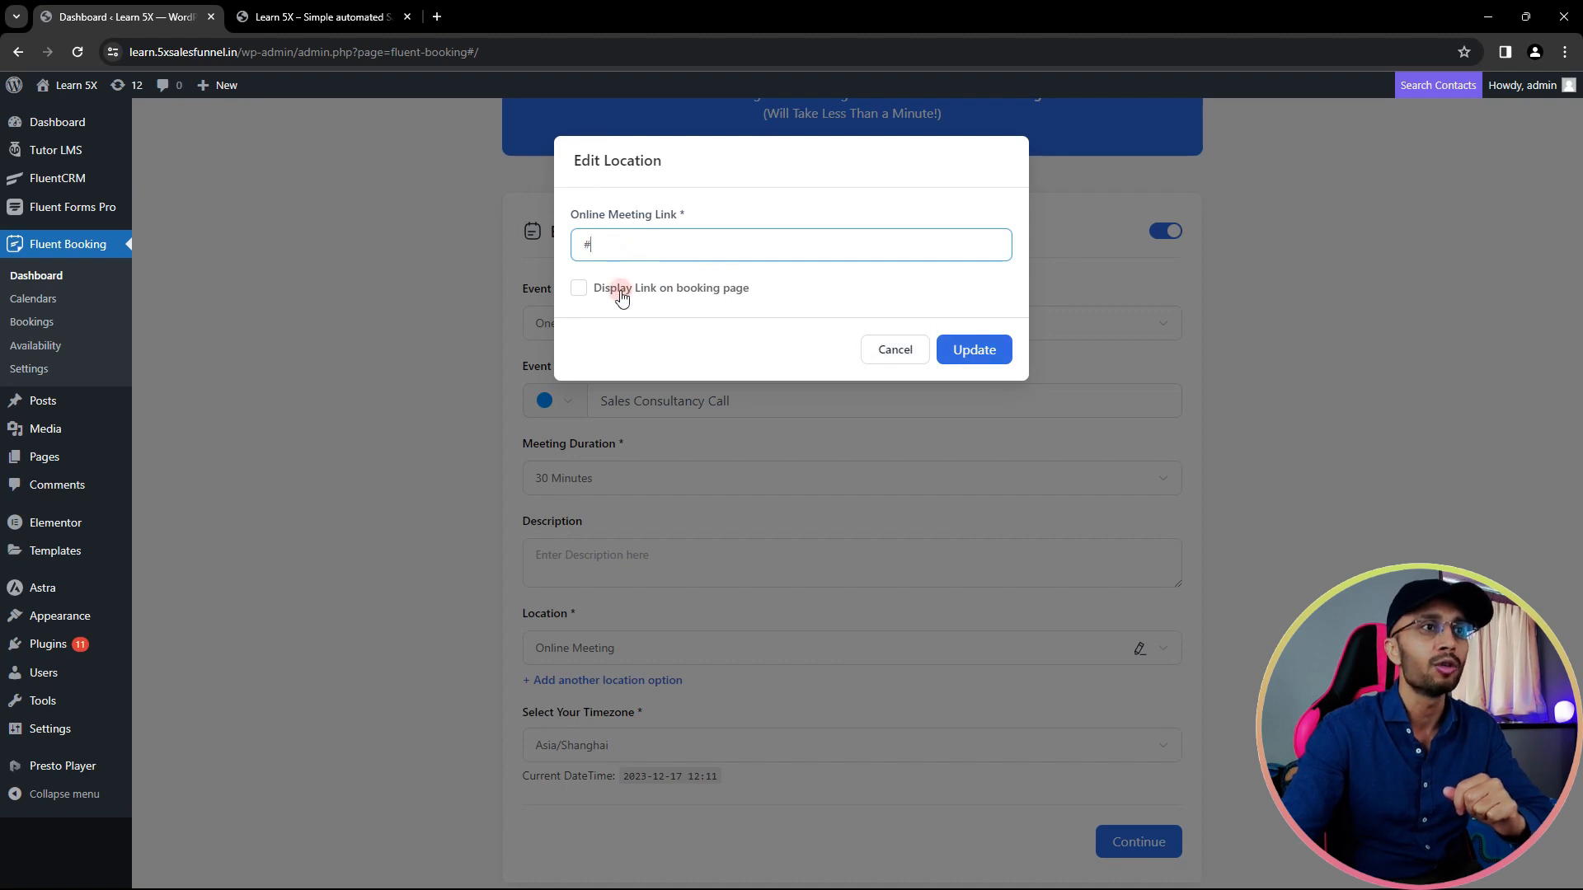
{"action": "double_click", "coordinate": [586, 245]}
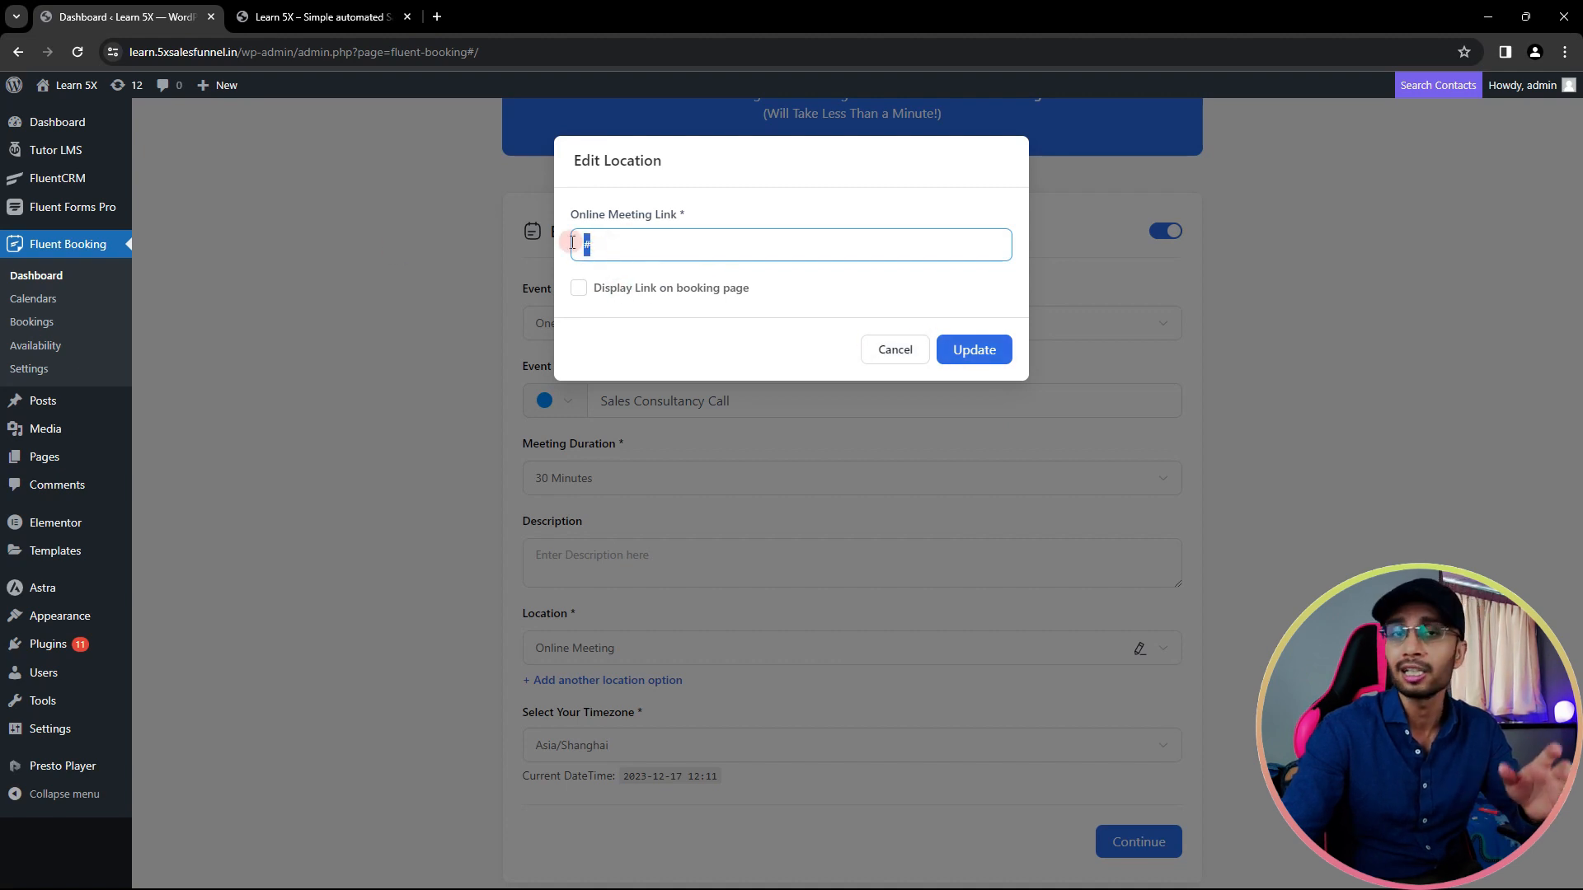
{"action": "left_click", "coordinate": [991, 356]}
{"action": "scroll", "coordinate": [724, 519], "scroll_direction": "down", "scroll_amount": 2}
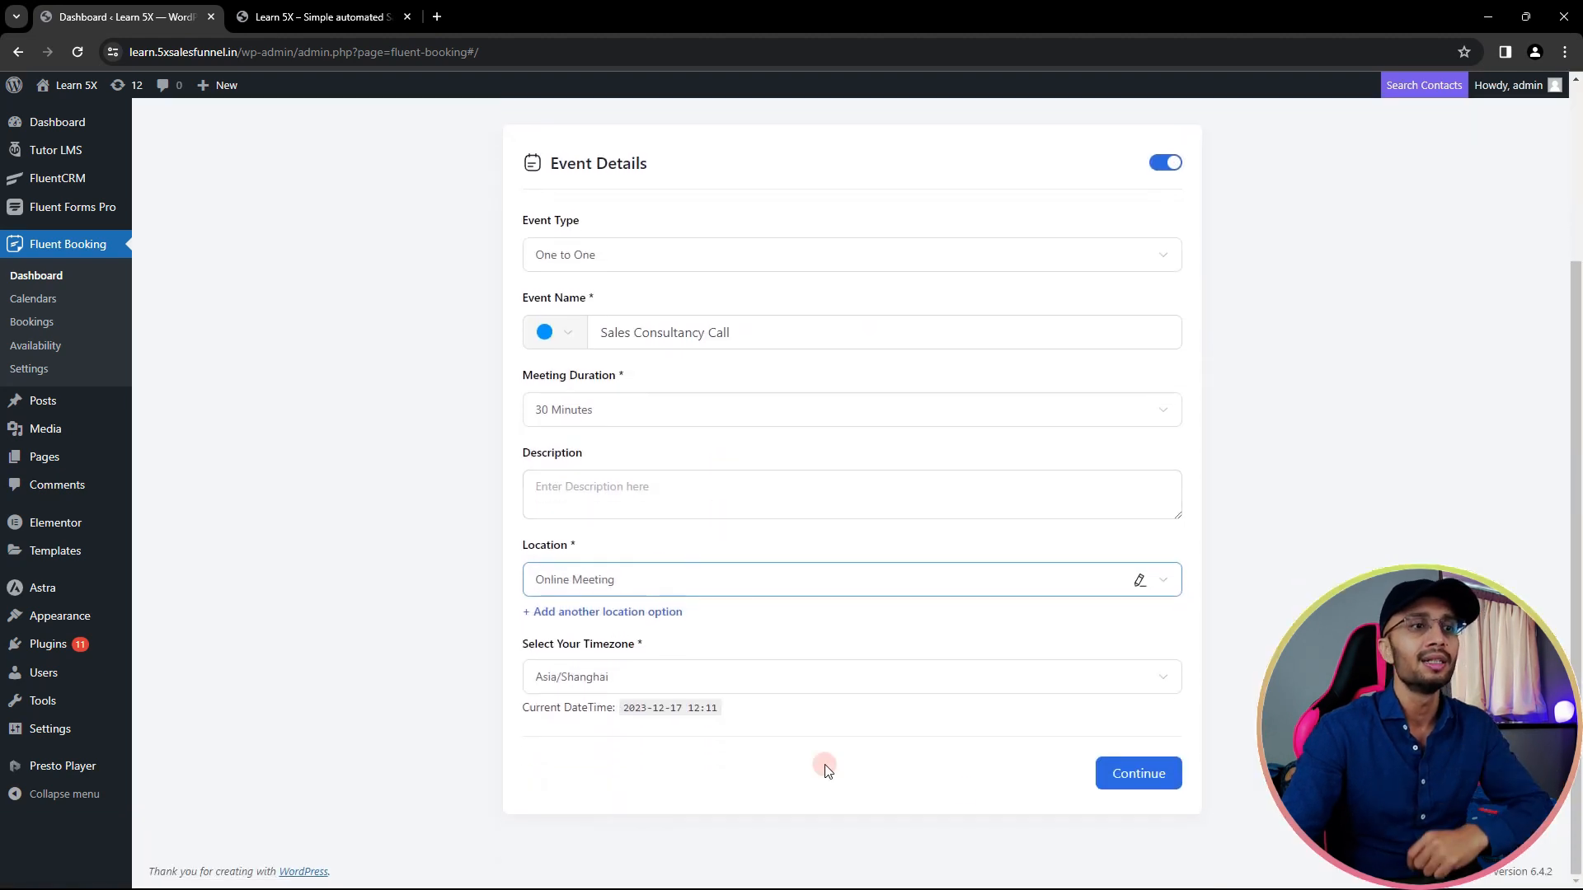
- Set the event timezone to Asia/Singapore and save the event details
{"action": "left_click", "coordinate": [700, 685]}
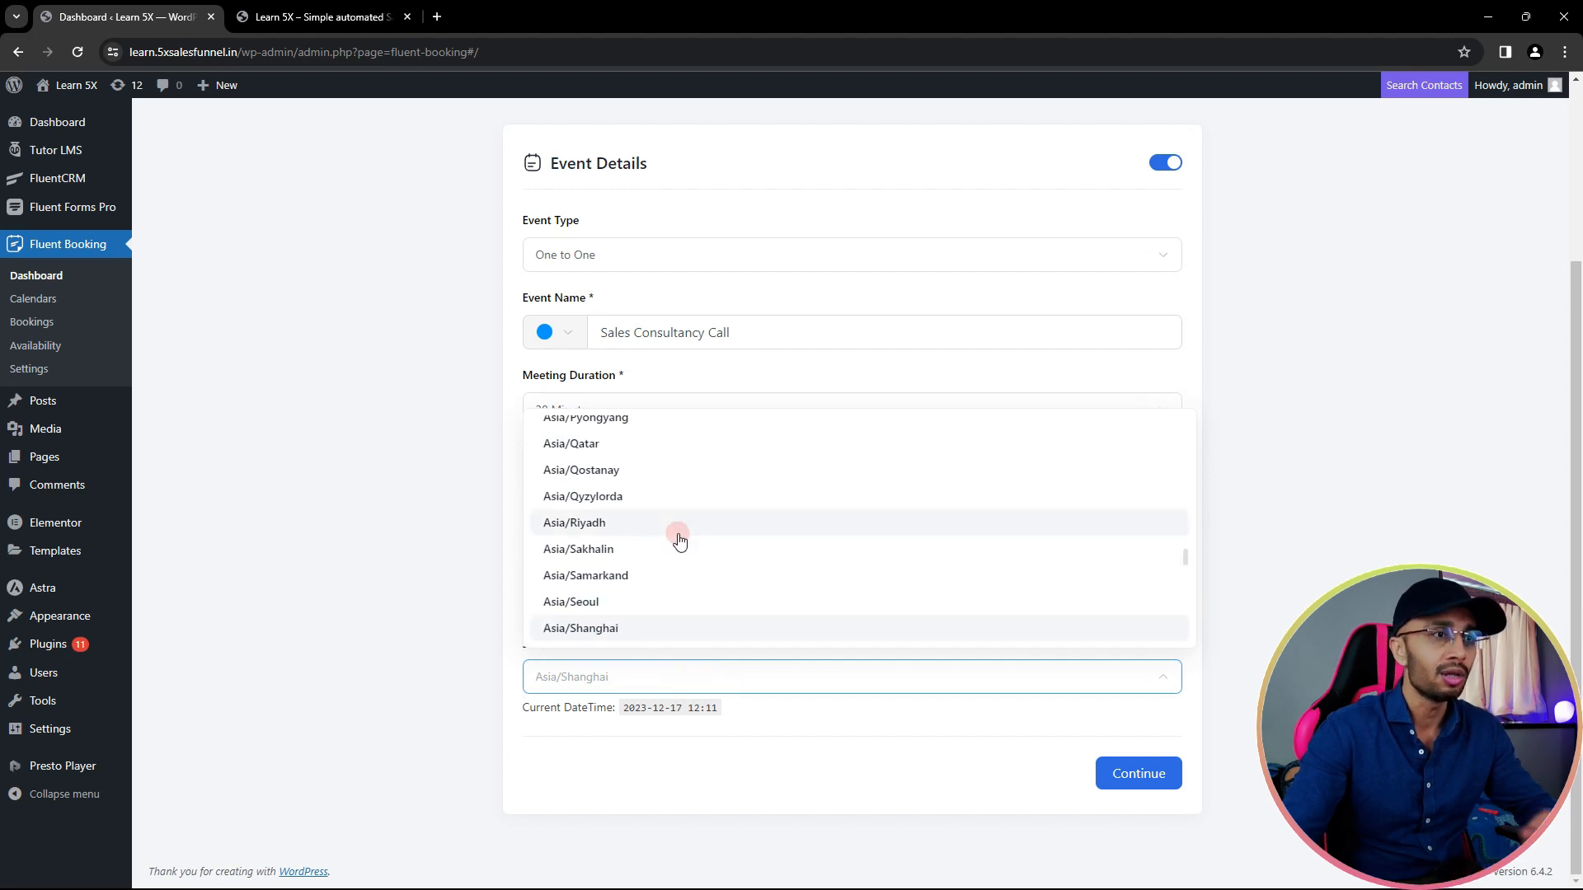
{"action": "type", "text": "singa"}
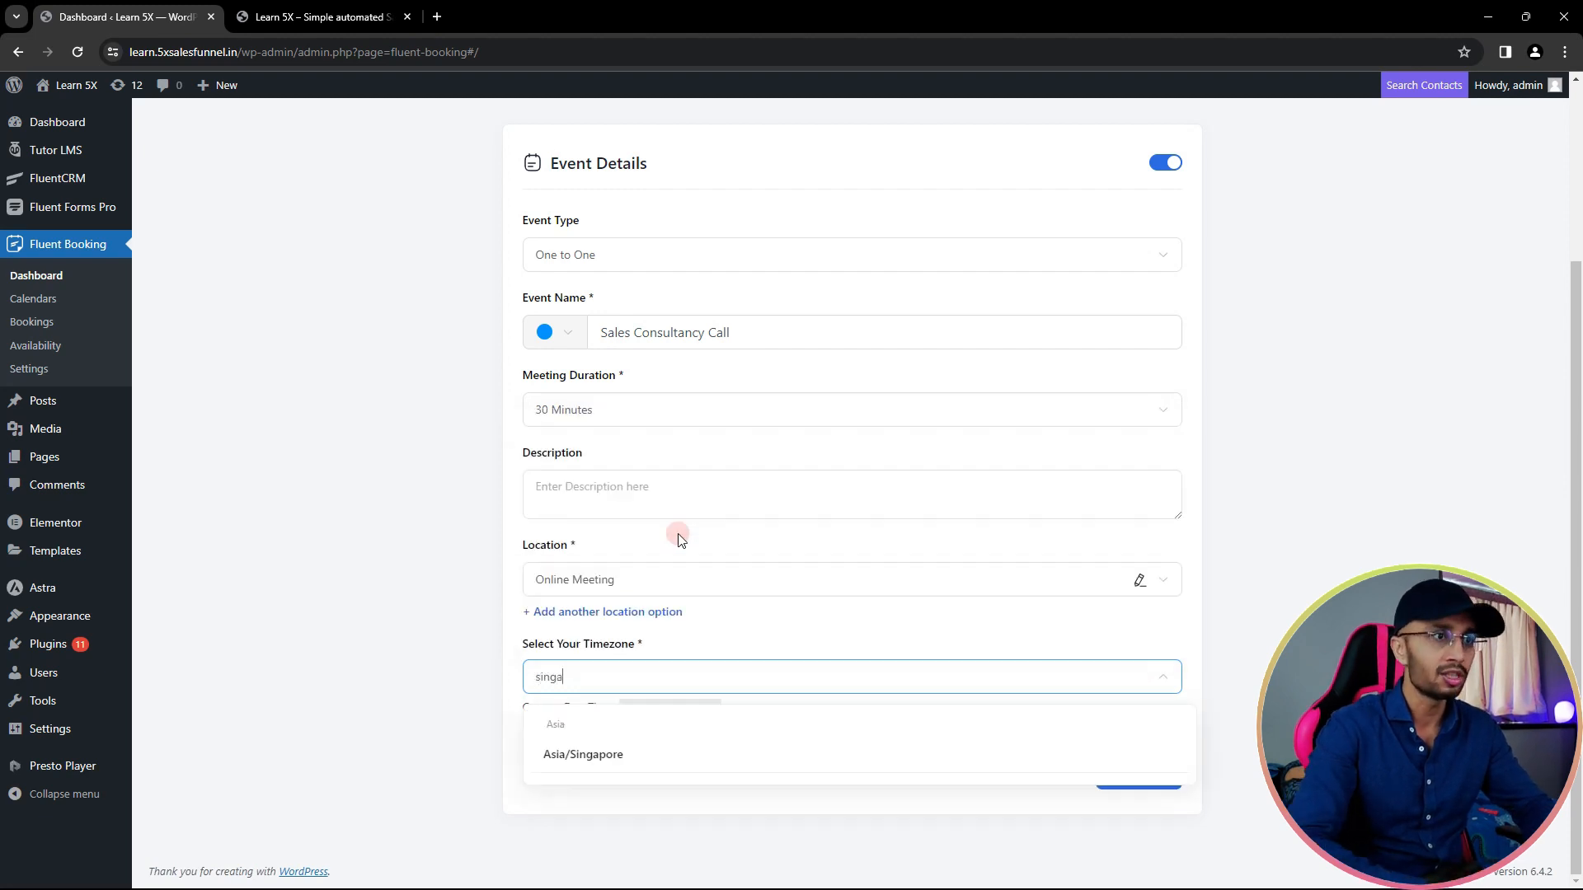
{"action": "left_click", "coordinate": [610, 739]}
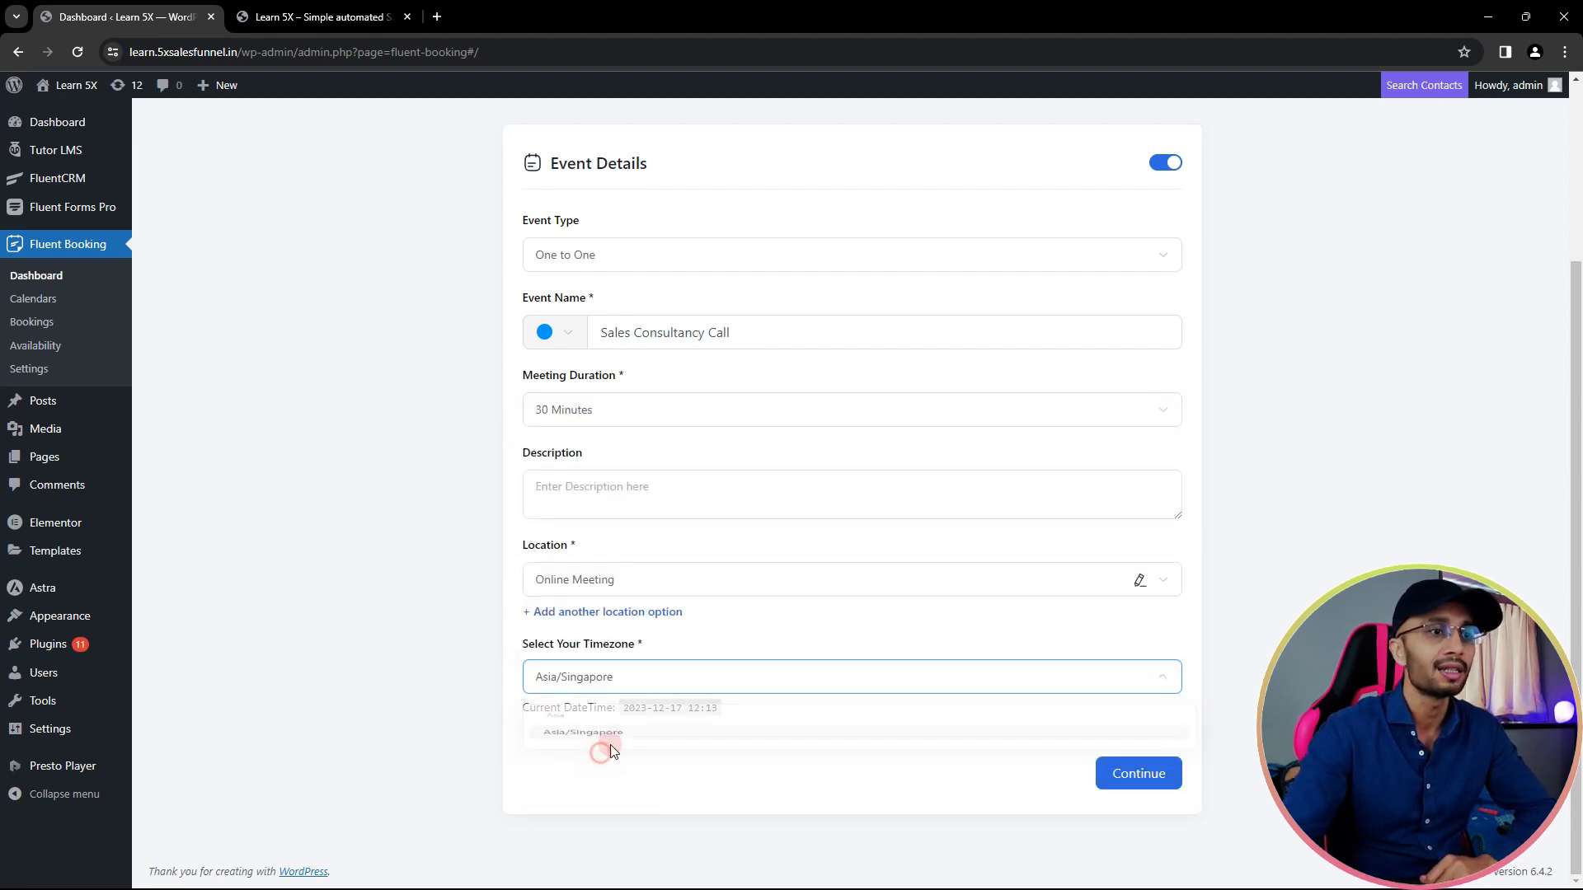
{"action": "left_click", "coordinate": [1131, 773]}
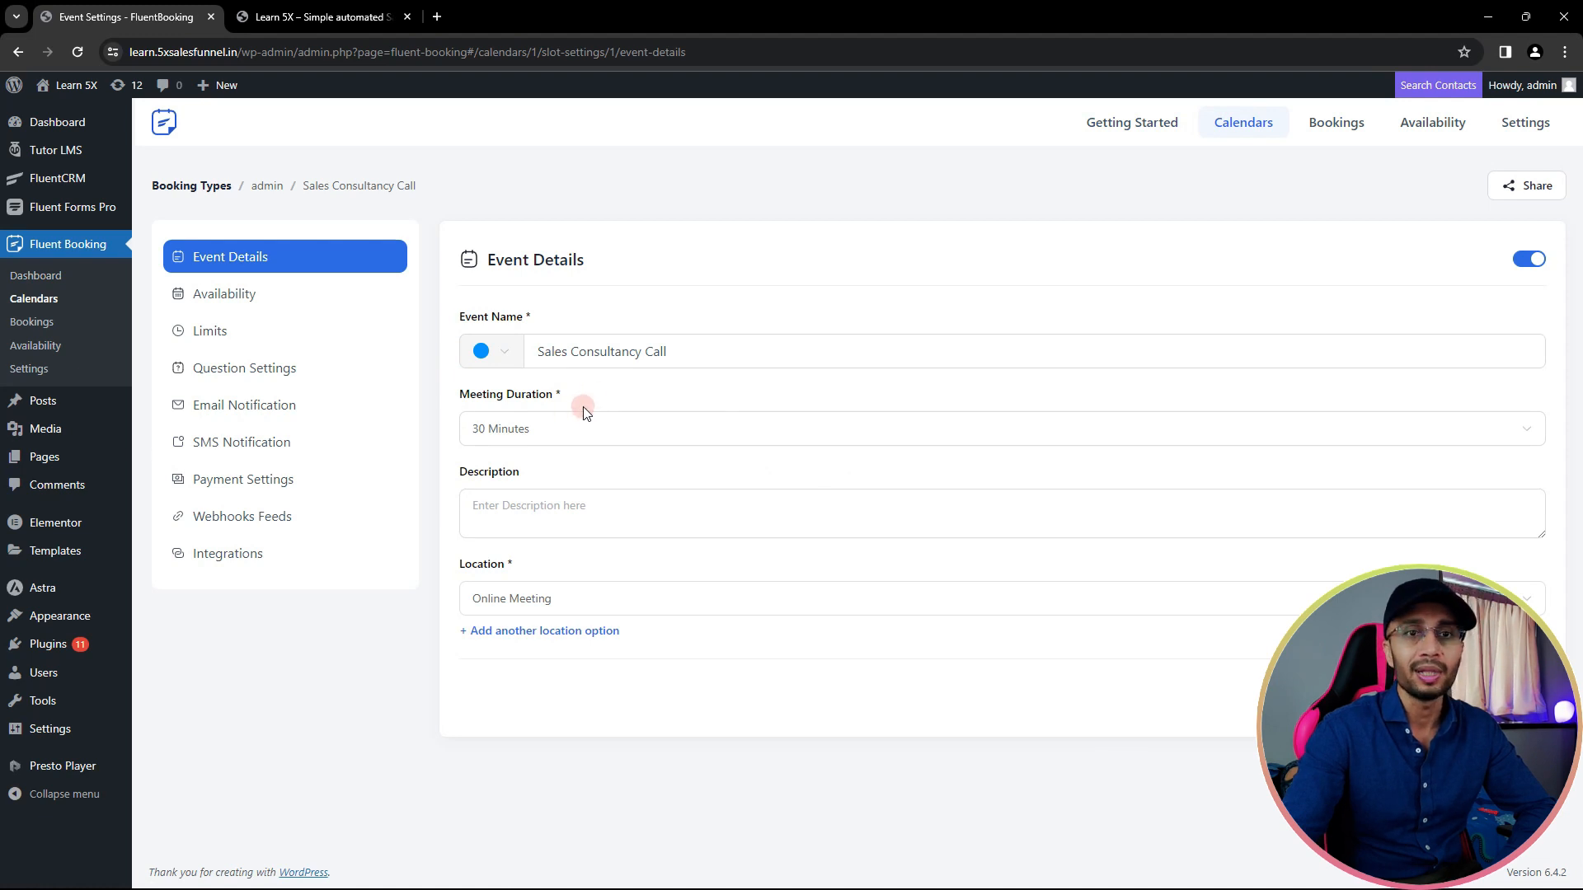
- In Availability, change the future-days booking window from 60 to 14 days
{"action": "left_click", "coordinate": [226, 304]}
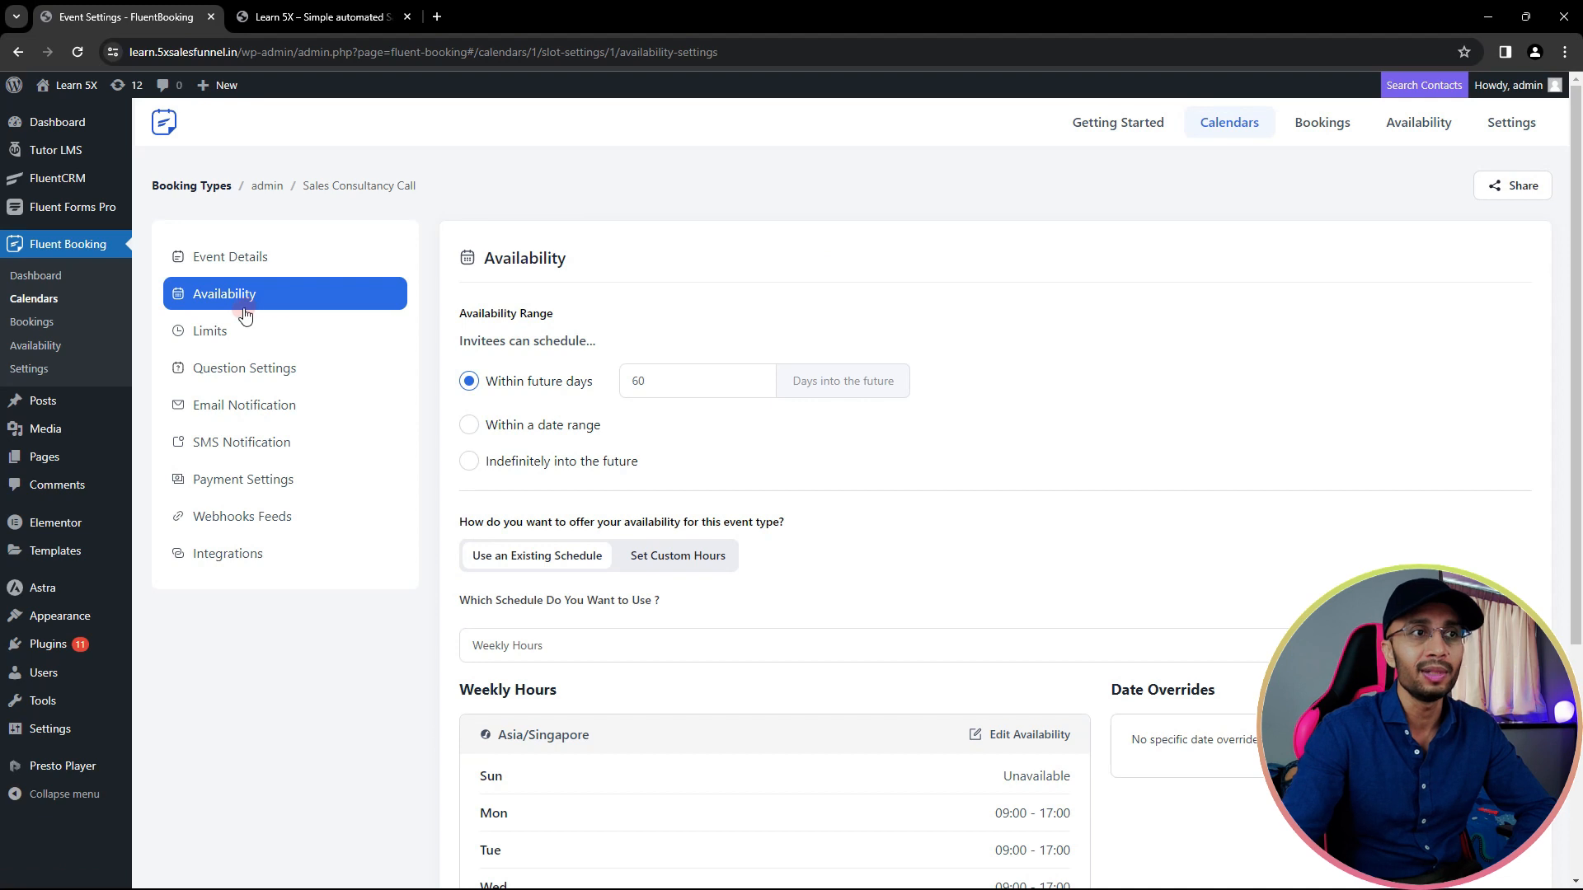
{"action": "scroll", "coordinate": [692, 362], "scroll_direction": "down", "scroll_amount": 2}
{"action": "scroll", "coordinate": [585, 289], "scroll_direction": "up", "scroll_amount": 1}
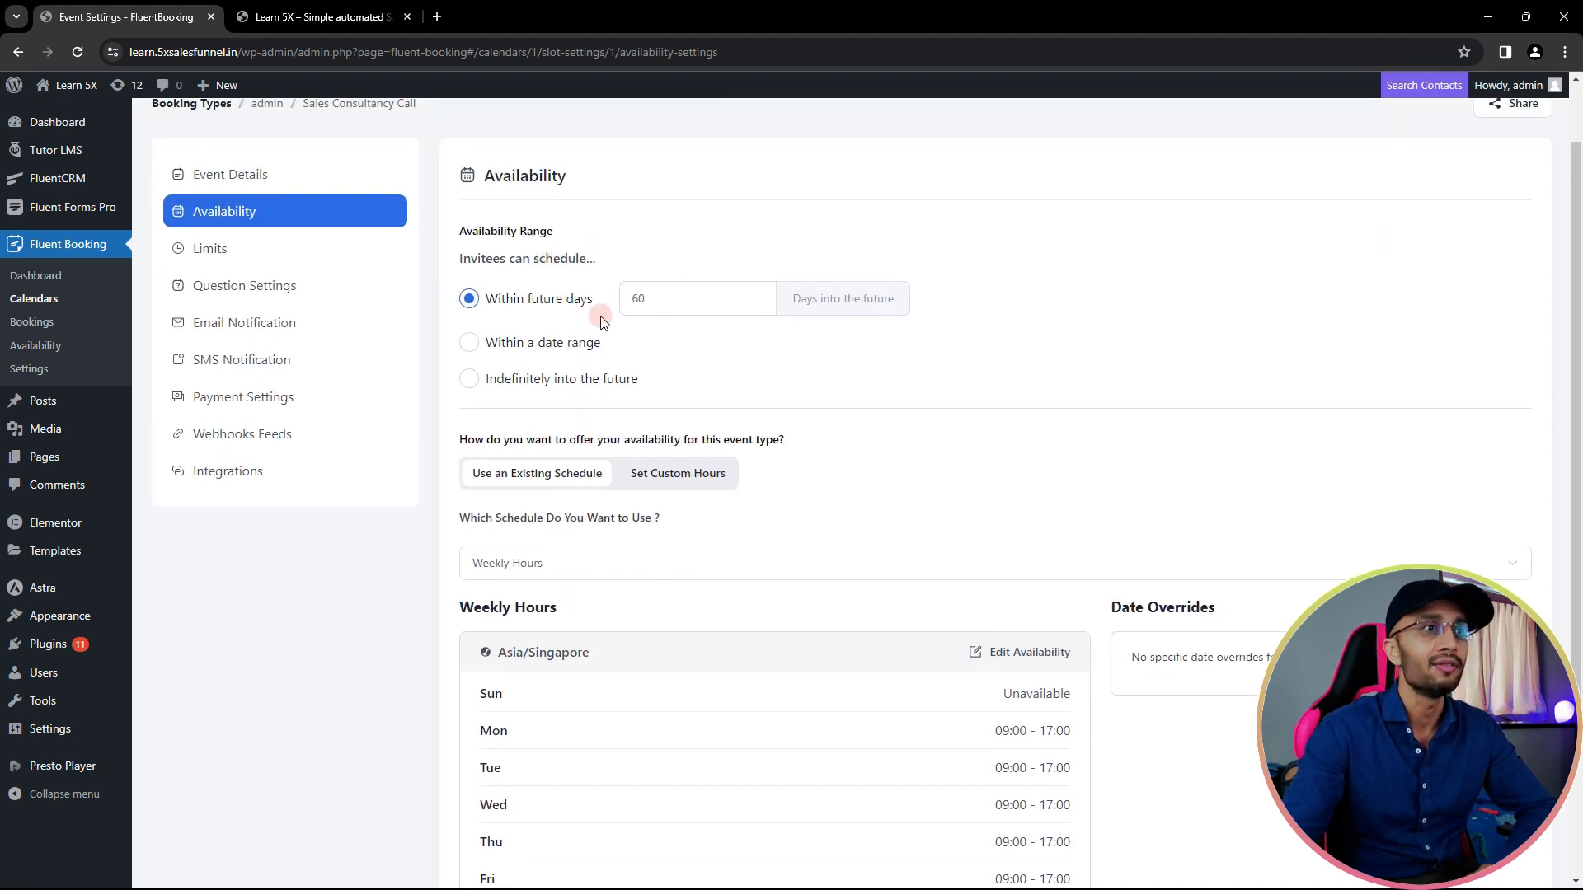
{"action": "double_click", "coordinate": [639, 298]}
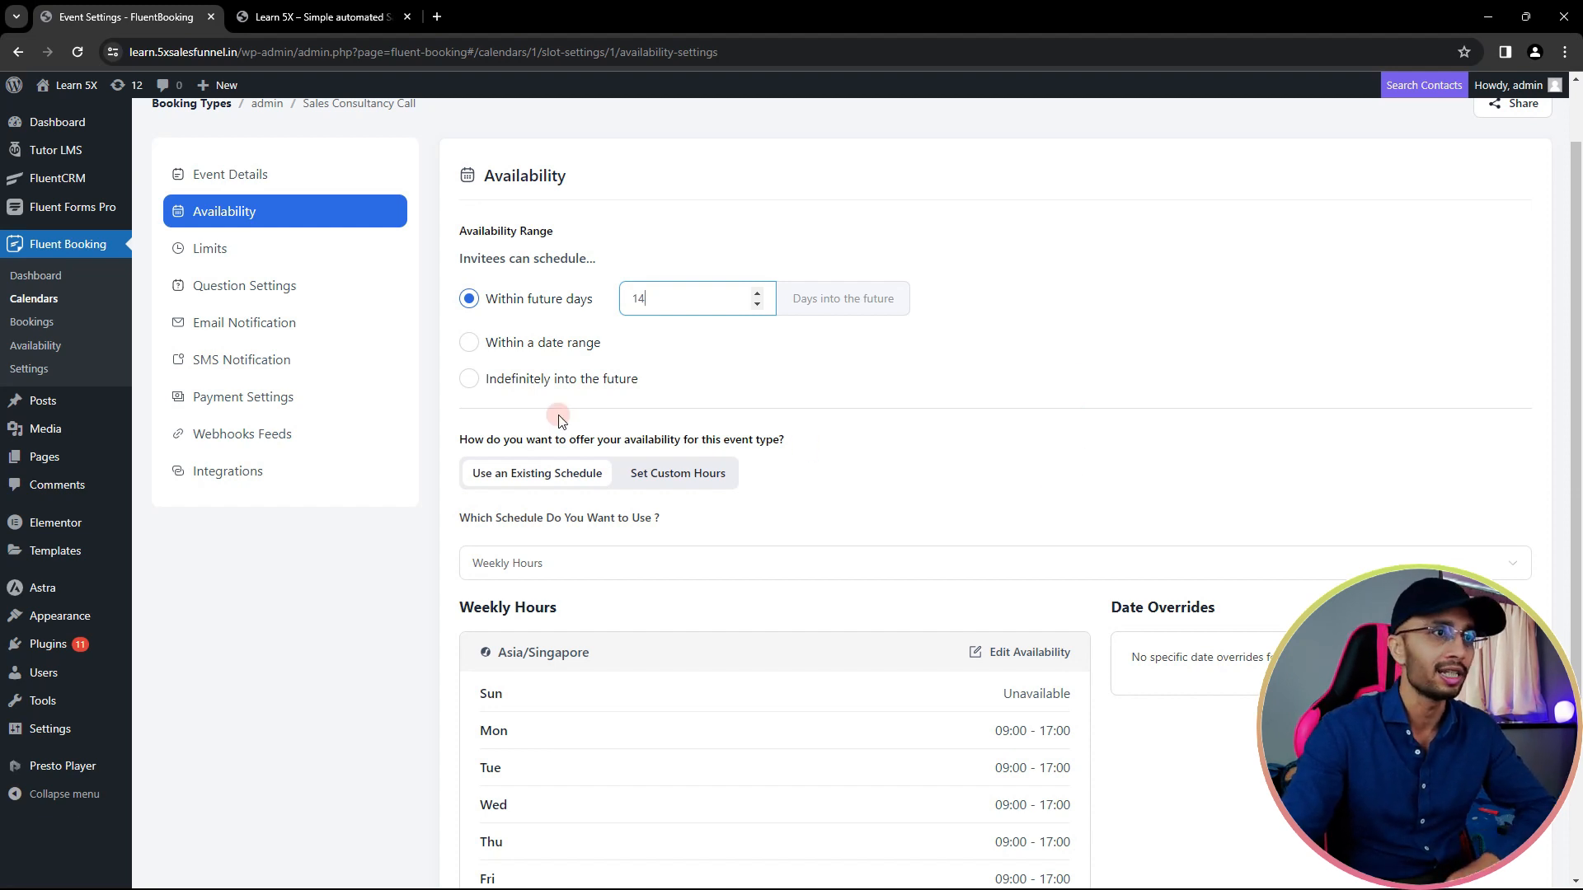
{"action": "scroll", "coordinate": [569, 427], "scroll_direction": "down", "scroll_amount": 2}
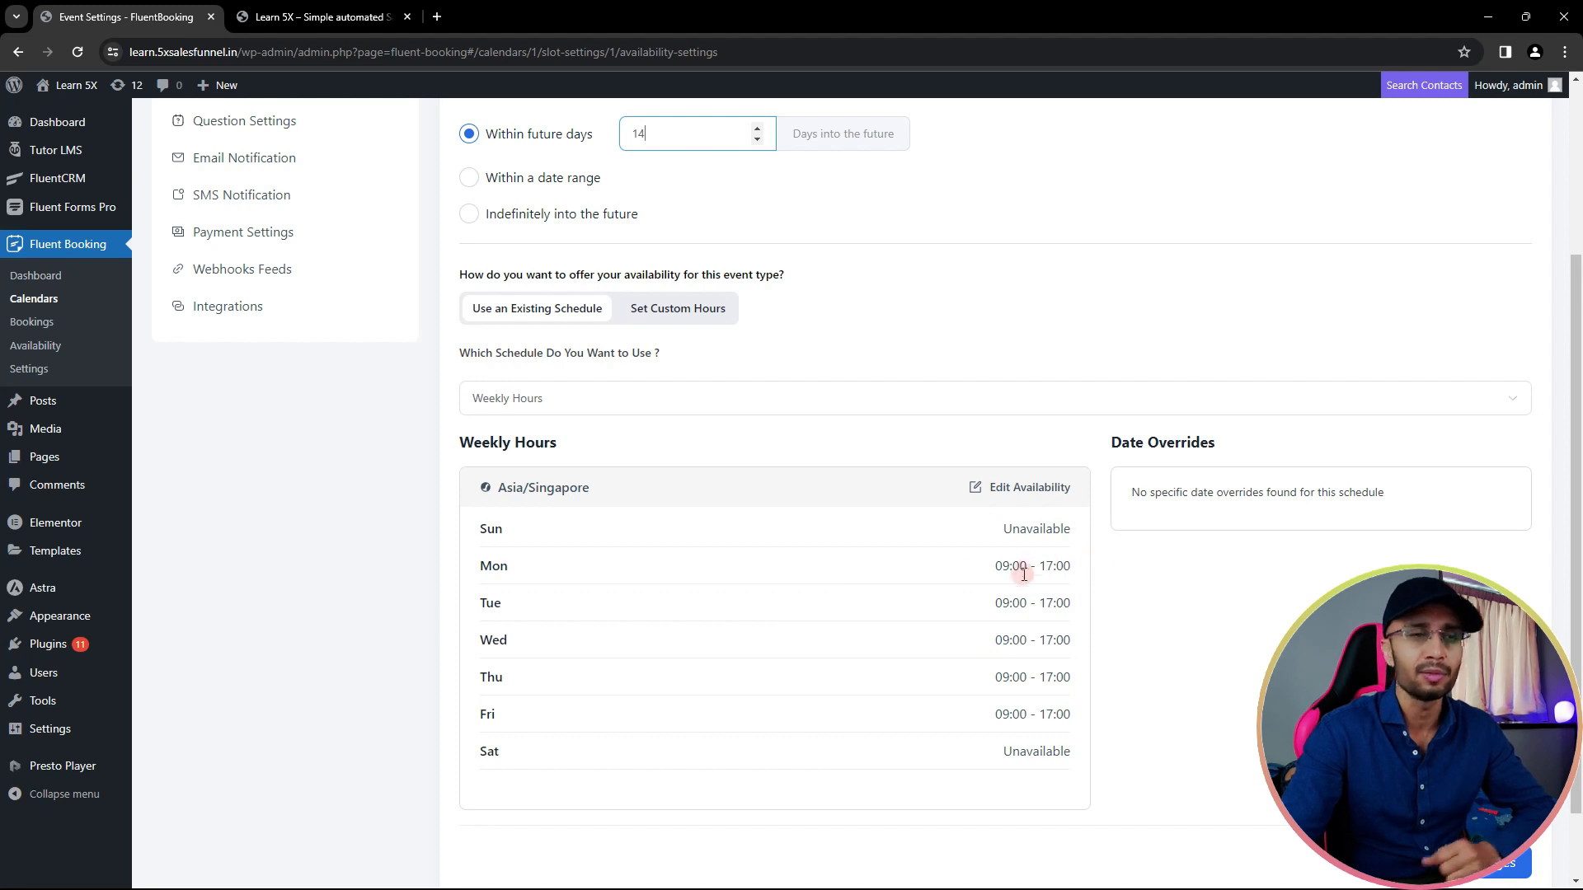
- Switch to custom weekly hours, add Saturday from 09:00 to 15:00, and save the schedule
{"action": "left_click", "coordinate": [655, 311]}
{"action": "scroll", "coordinate": [619, 456], "scroll_direction": "down", "scroll_amount": 1}
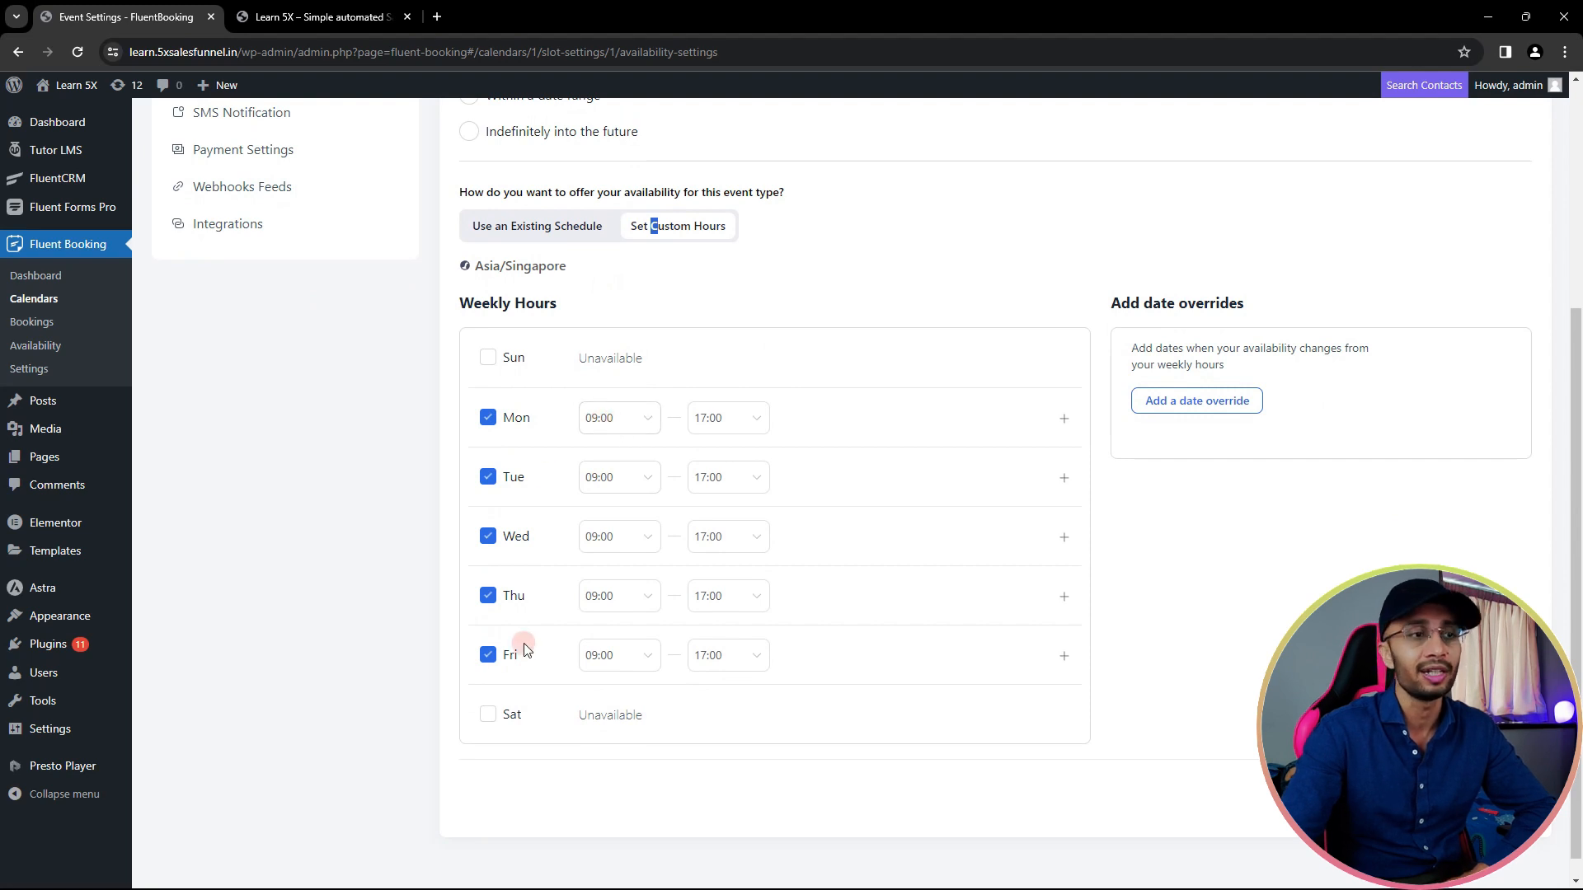
{"action": "left_click", "coordinate": [488, 716]}
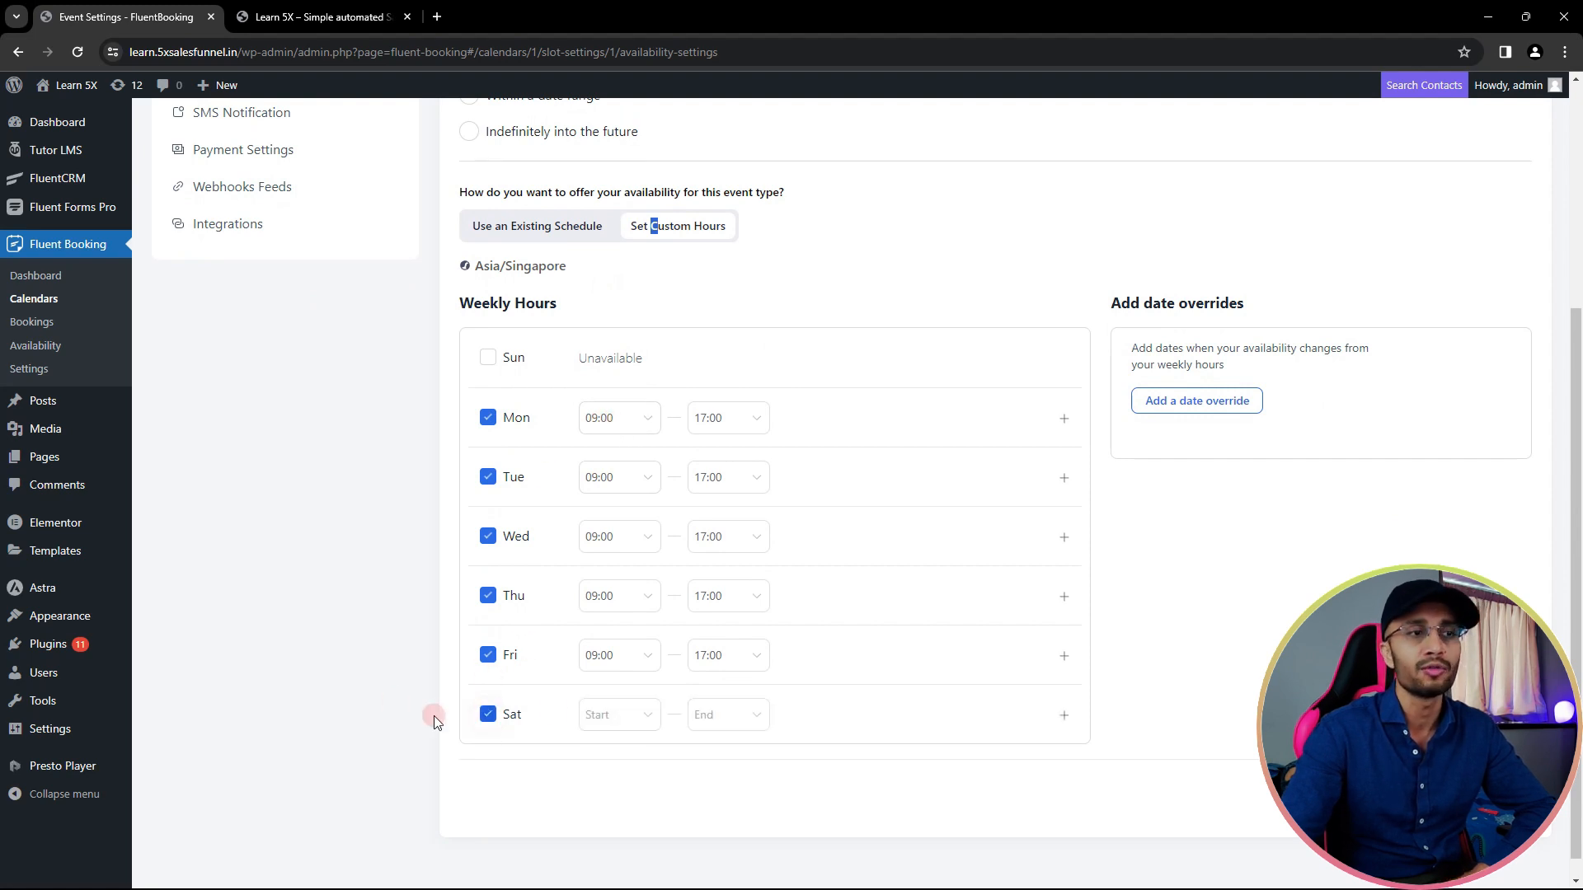
{"action": "left_click", "coordinate": [600, 716]}
{"action": "scroll", "coordinate": [622, 577], "scroll_direction": "down", "scroll_amount": 7}
{"action": "scroll", "coordinate": [626, 593], "scroll_direction": "down", "scroll_amount": 3}
{"action": "left_click", "coordinate": [623, 593]}
{"action": "left_click", "coordinate": [743, 714]}
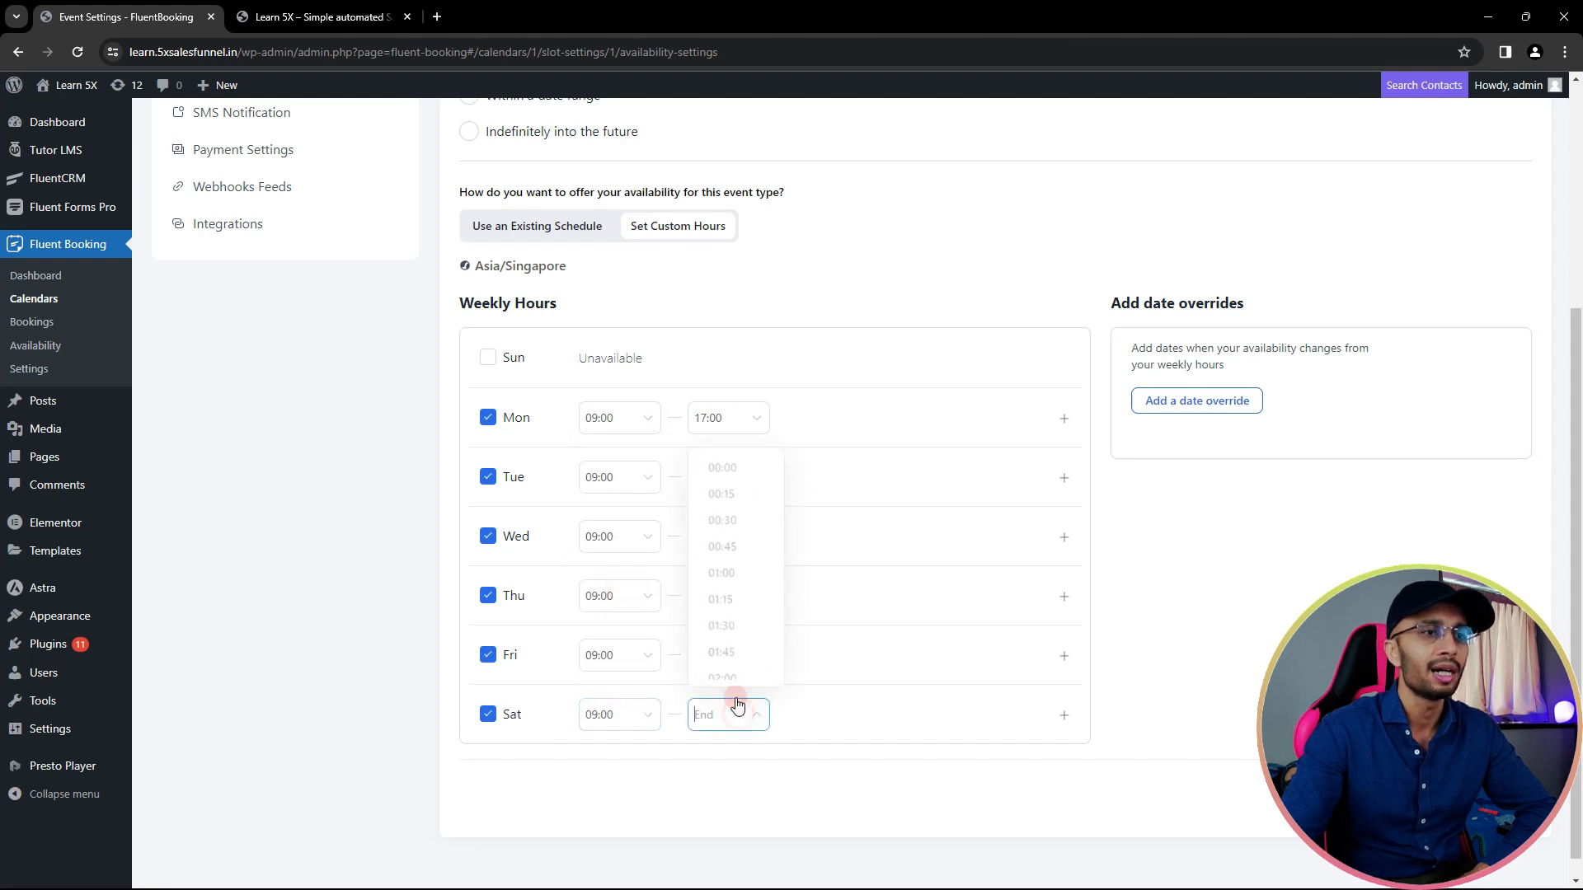
{"action": "scroll", "coordinate": [742, 582], "scroll_direction": "down", "scroll_amount": 9}
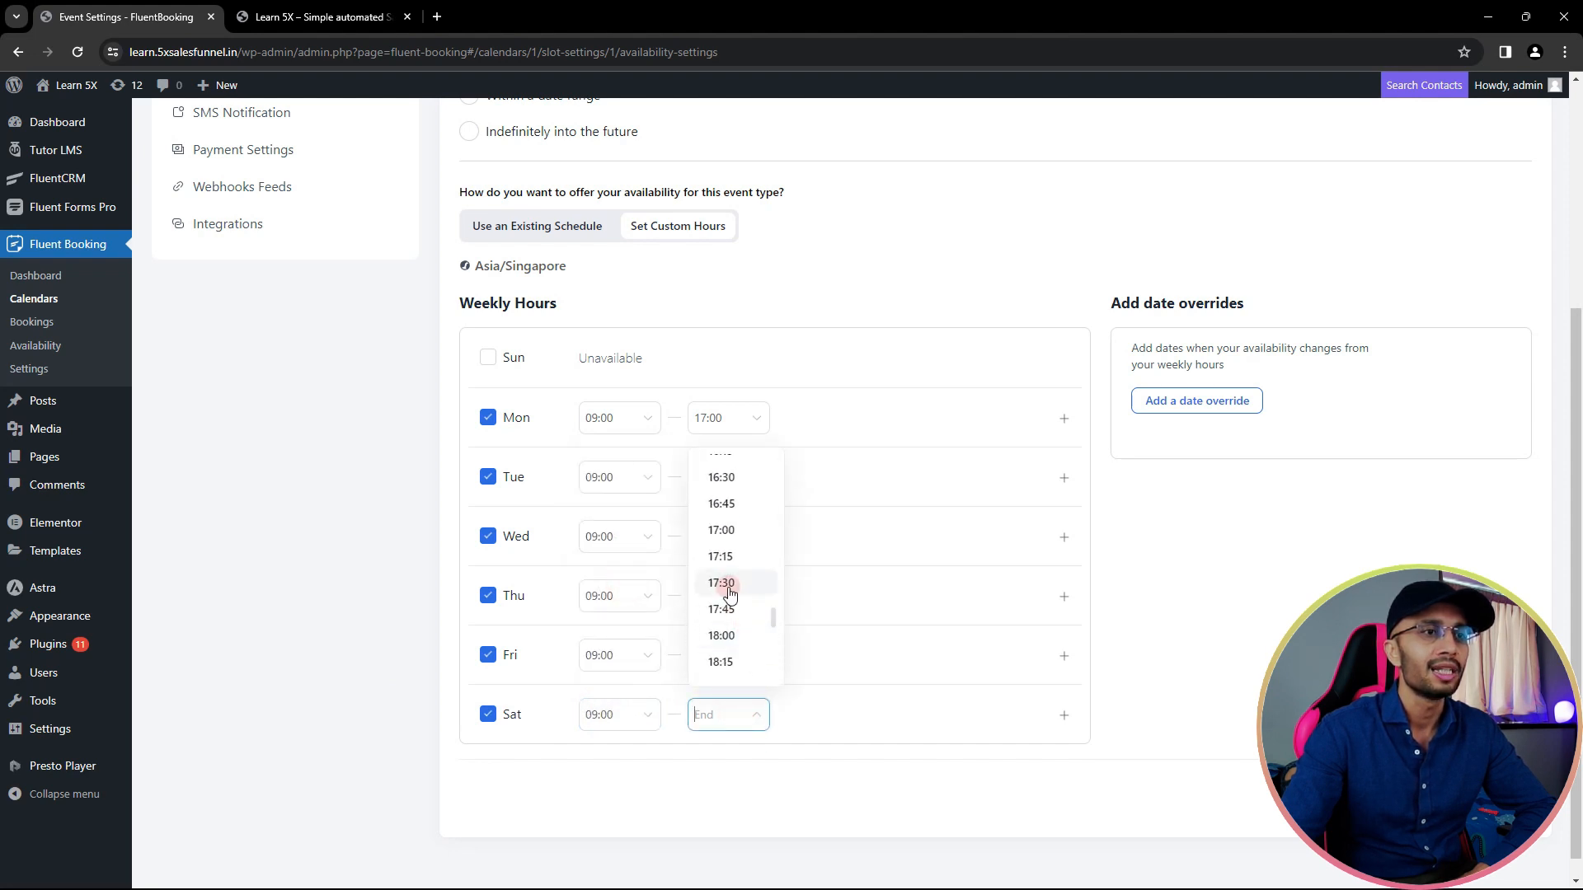
{"action": "left_click", "coordinate": [723, 486]}
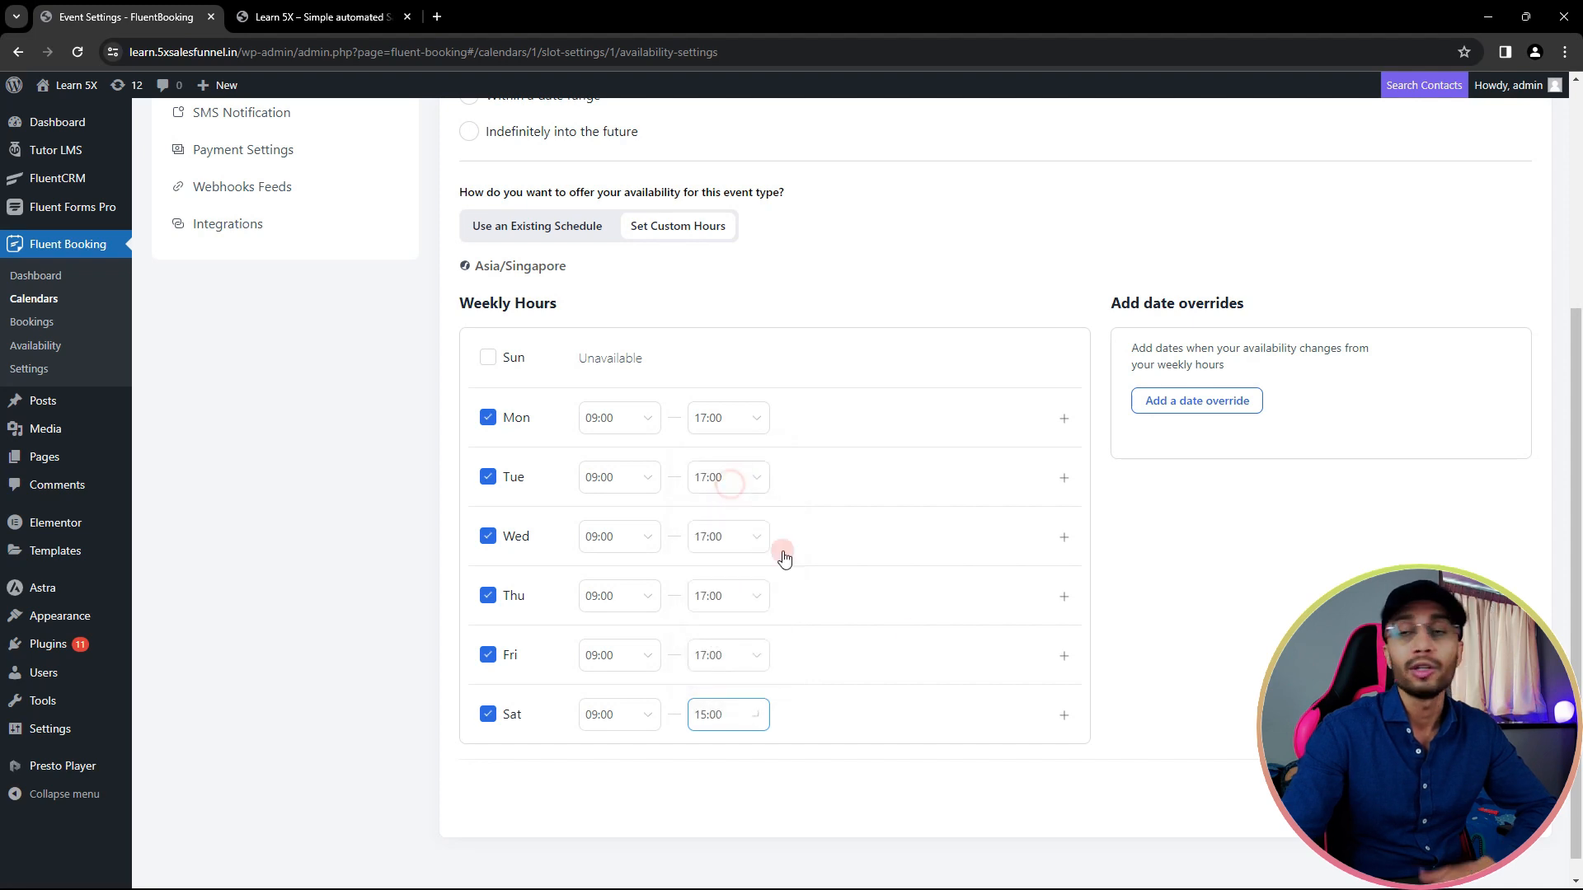
{"action": "left_click", "coordinate": [1014, 793]}
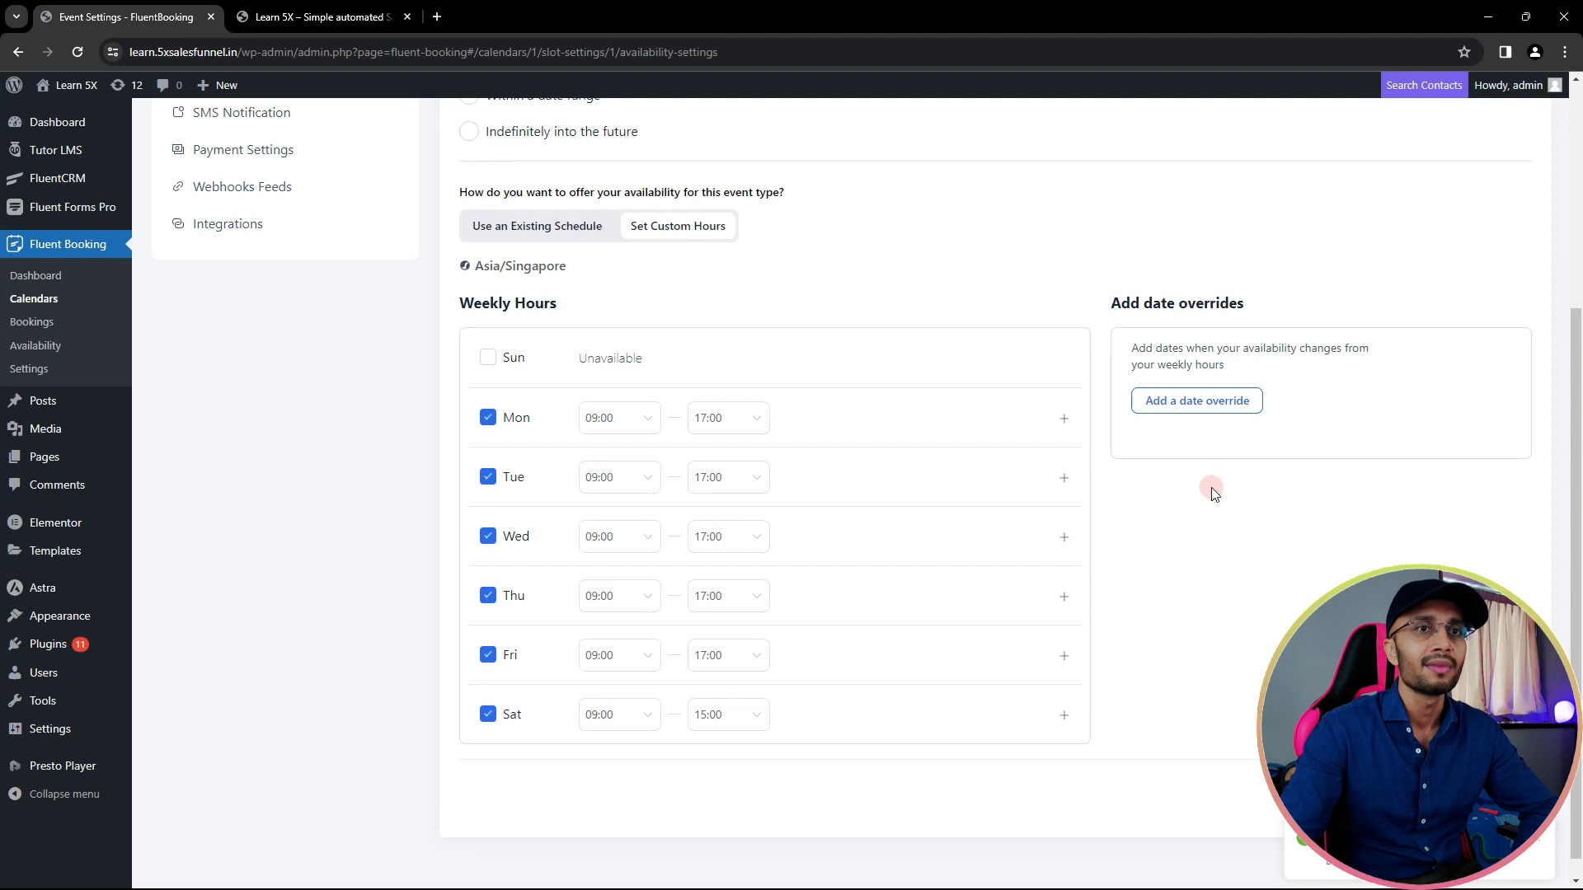
{"action": "left_click", "coordinate": [1185, 401]}
- Add a 21 December 2023 override available from 01:00 to 05:00 and apply it
{"action": "left_click", "coordinate": [643, 400]}
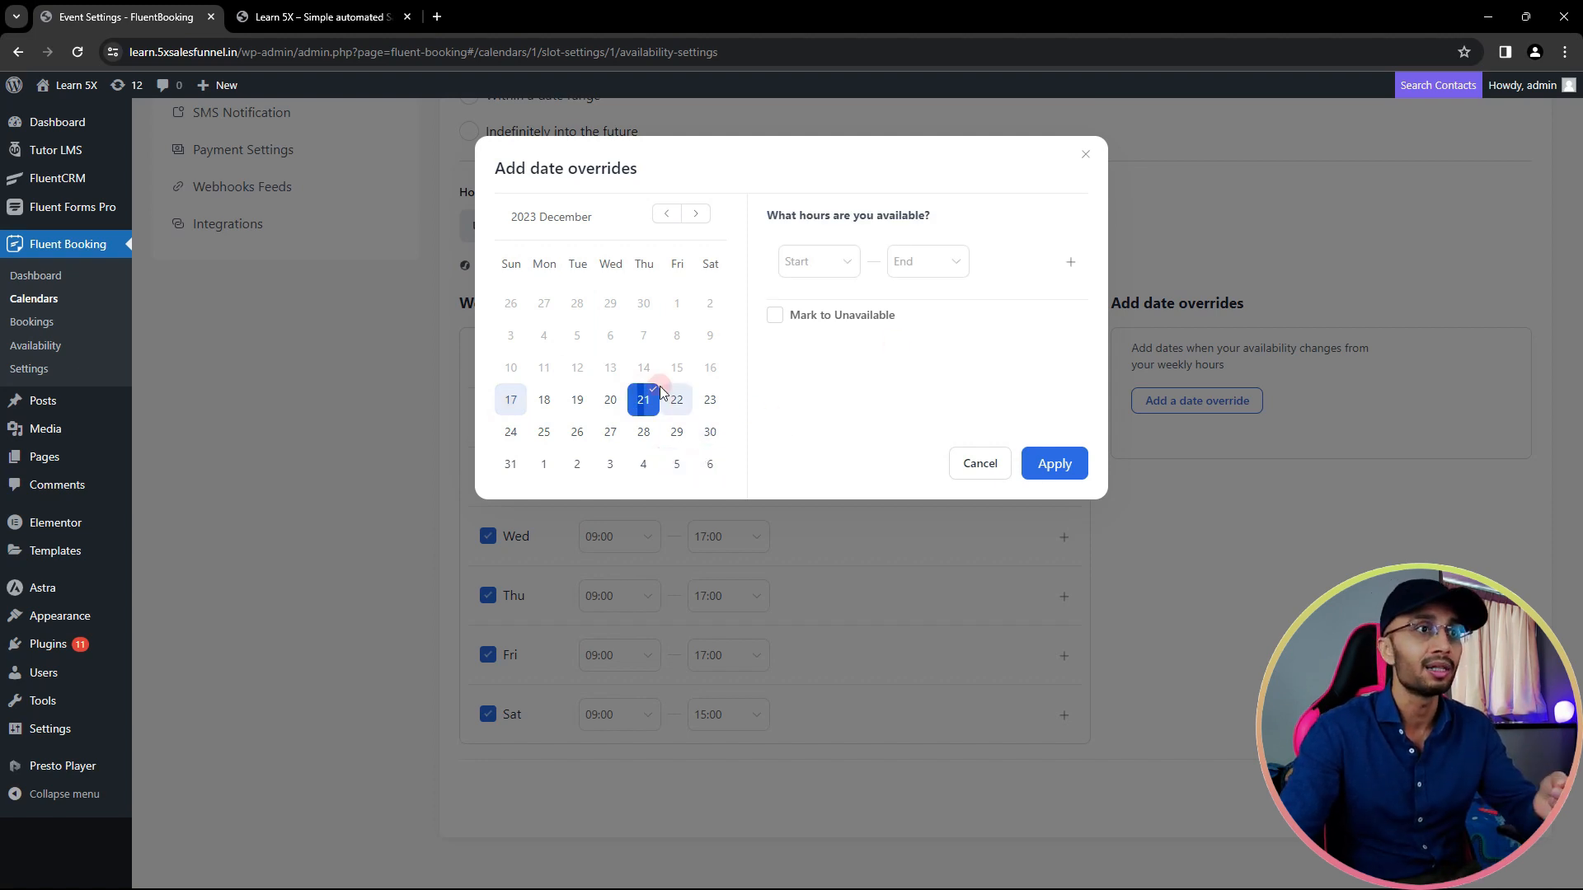
{"action": "left_click", "coordinate": [824, 265]}
{"action": "scroll", "coordinate": [841, 441], "scroll_direction": "down", "scroll_amount": 7}
{"action": "scroll", "coordinate": [816, 371], "scroll_direction": "up", "scroll_amount": 4}
{"action": "scroll", "coordinate": [823, 347], "scroll_direction": "up", "scroll_amount": 3}
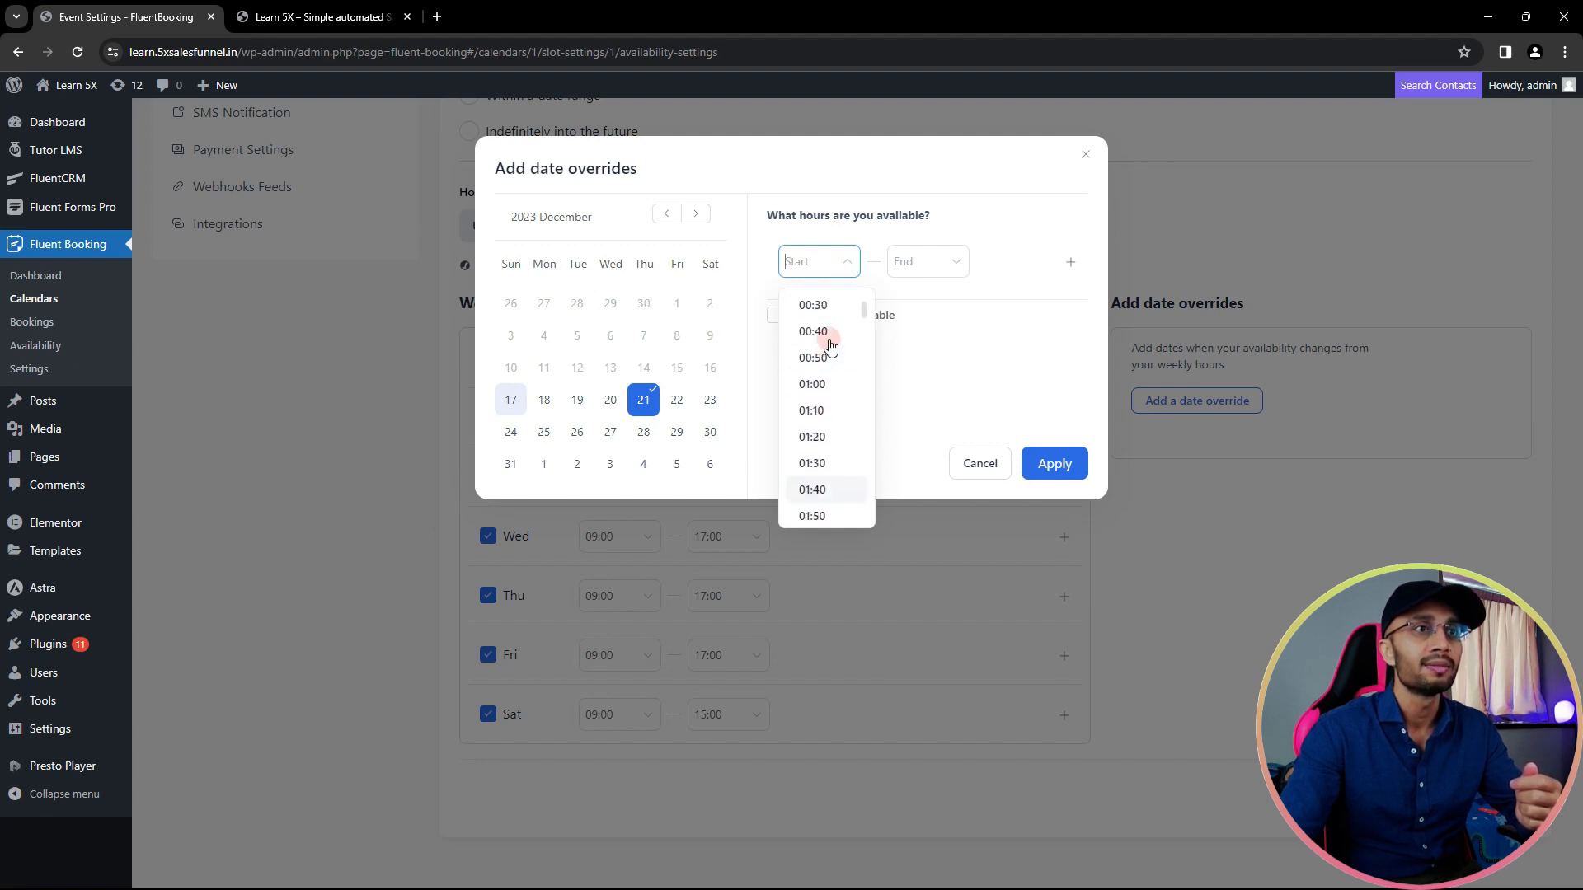
{"action": "left_click", "coordinate": [821, 387]}
{"action": "left_click", "coordinate": [935, 269]}
{"action": "scroll", "coordinate": [923, 457], "scroll_direction": "down", "scroll_amount": 9}
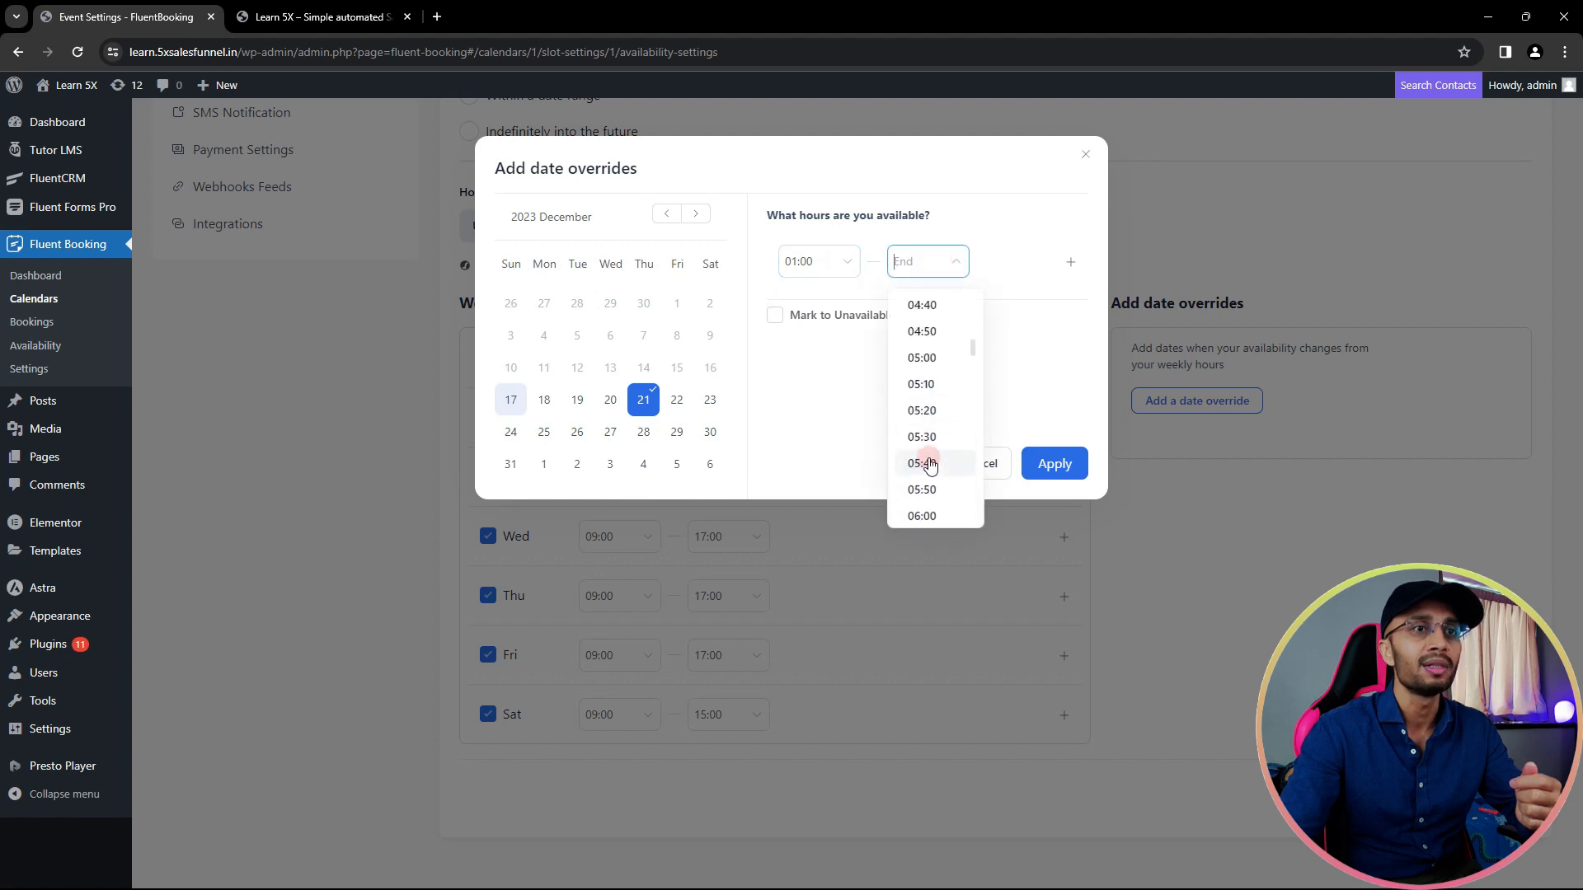
{"action": "left_click", "coordinate": [922, 359]}
{"action": "left_click", "coordinate": [1052, 473]}
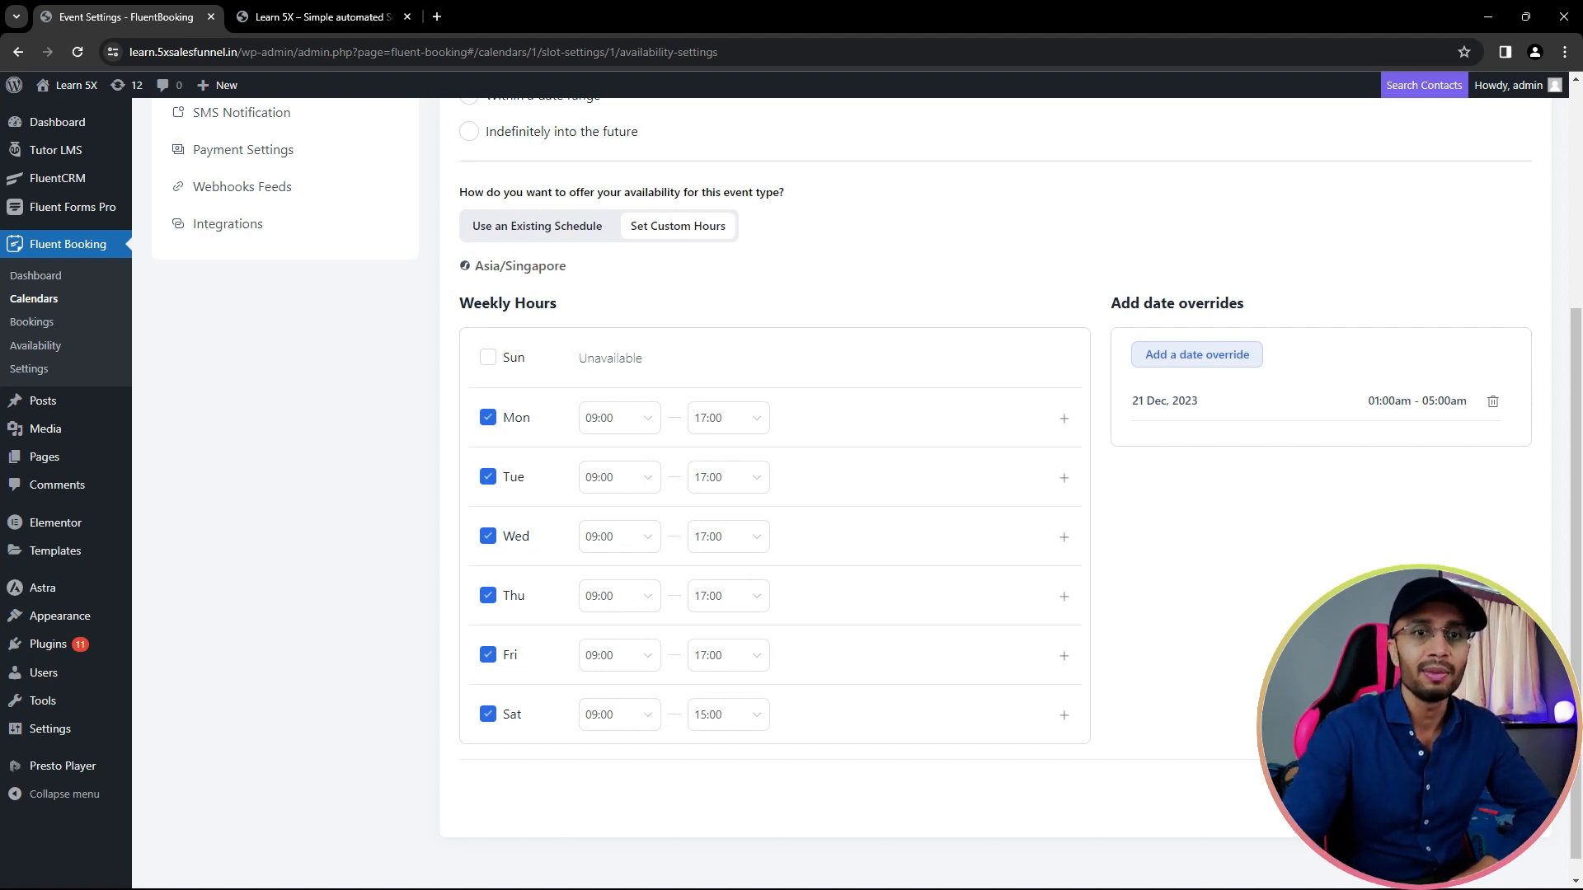
{"action": "scroll", "coordinate": [264, 497], "scroll_direction": "up", "scroll_amount": 4}
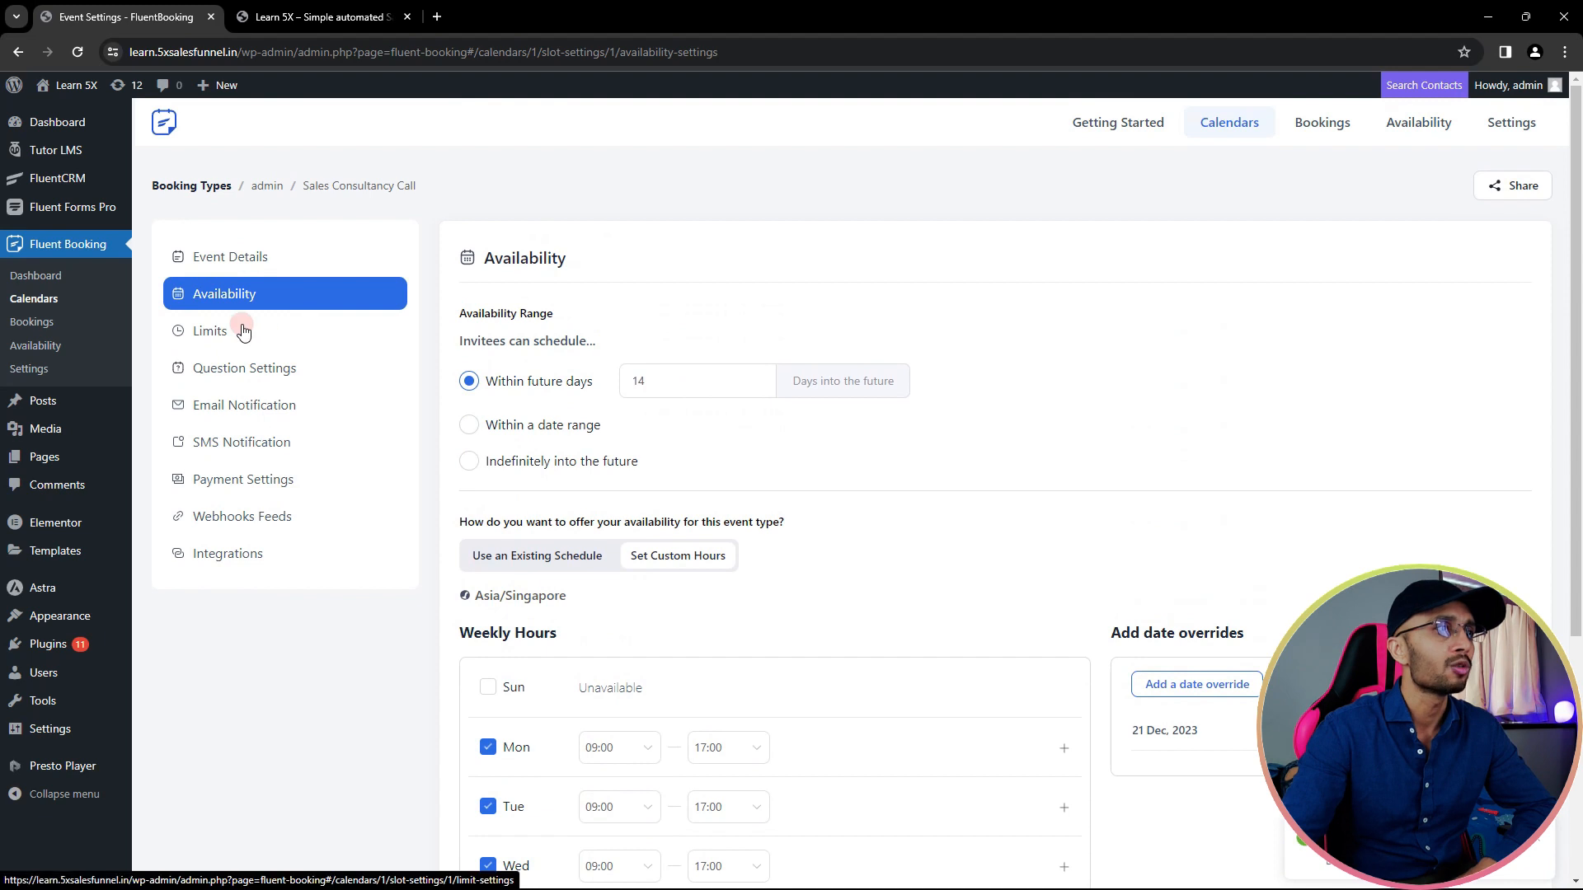
- In Limits, set a 15 Minutes buffer before and after the event
{"action": "left_click", "coordinate": [244, 332]}
{"action": "scroll", "coordinate": [946, 449], "scroll_direction": "down", "scroll_amount": 2}
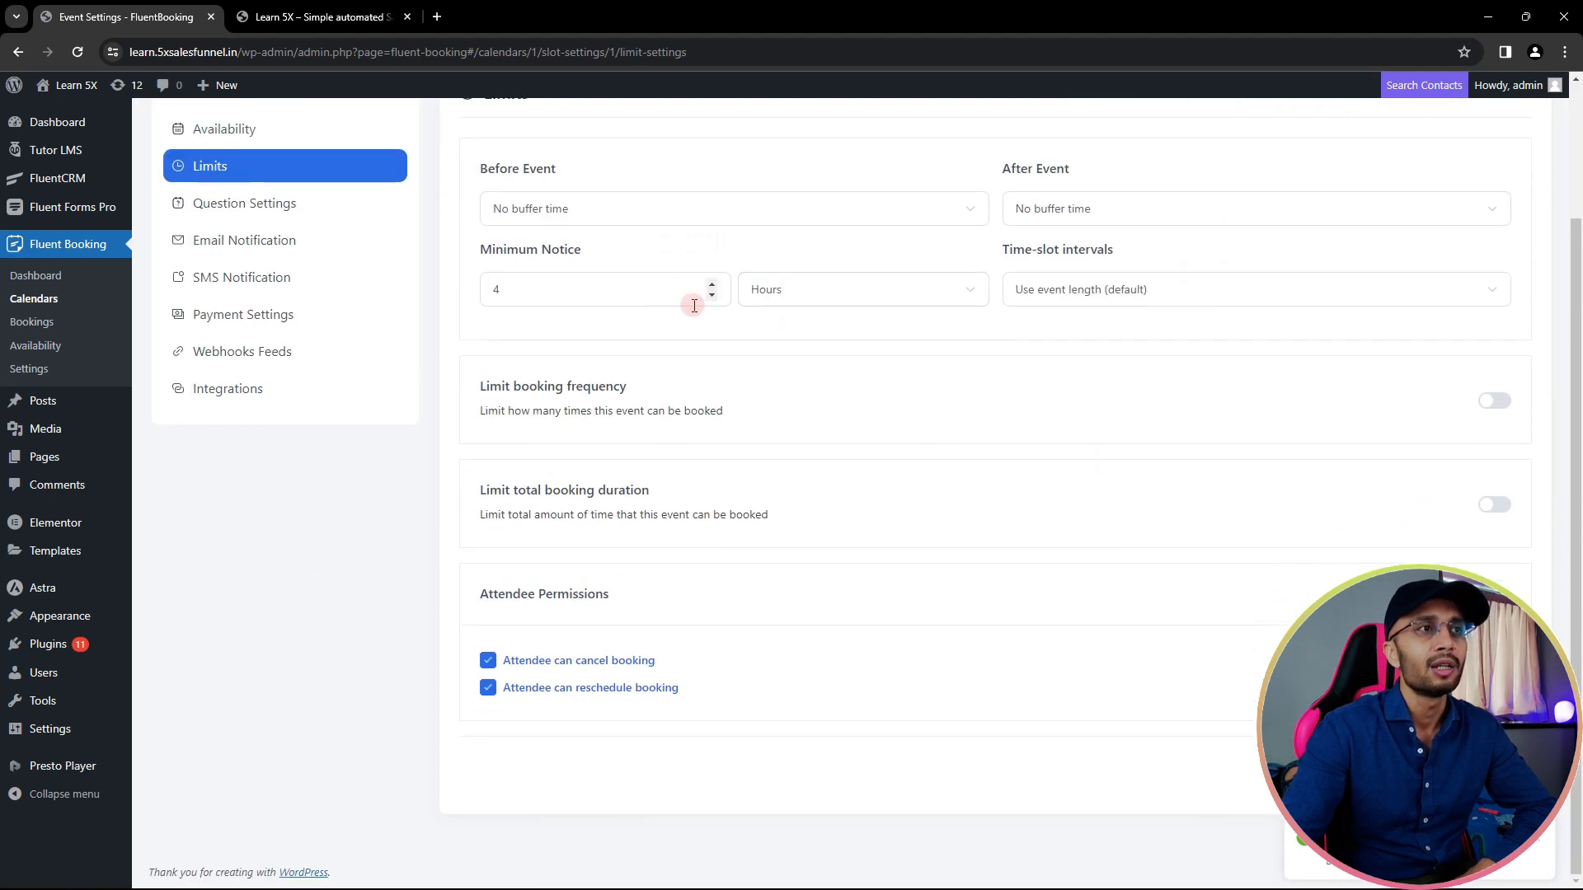
{"action": "scroll", "coordinate": [692, 300], "scroll_direction": "up", "scroll_amount": 2}
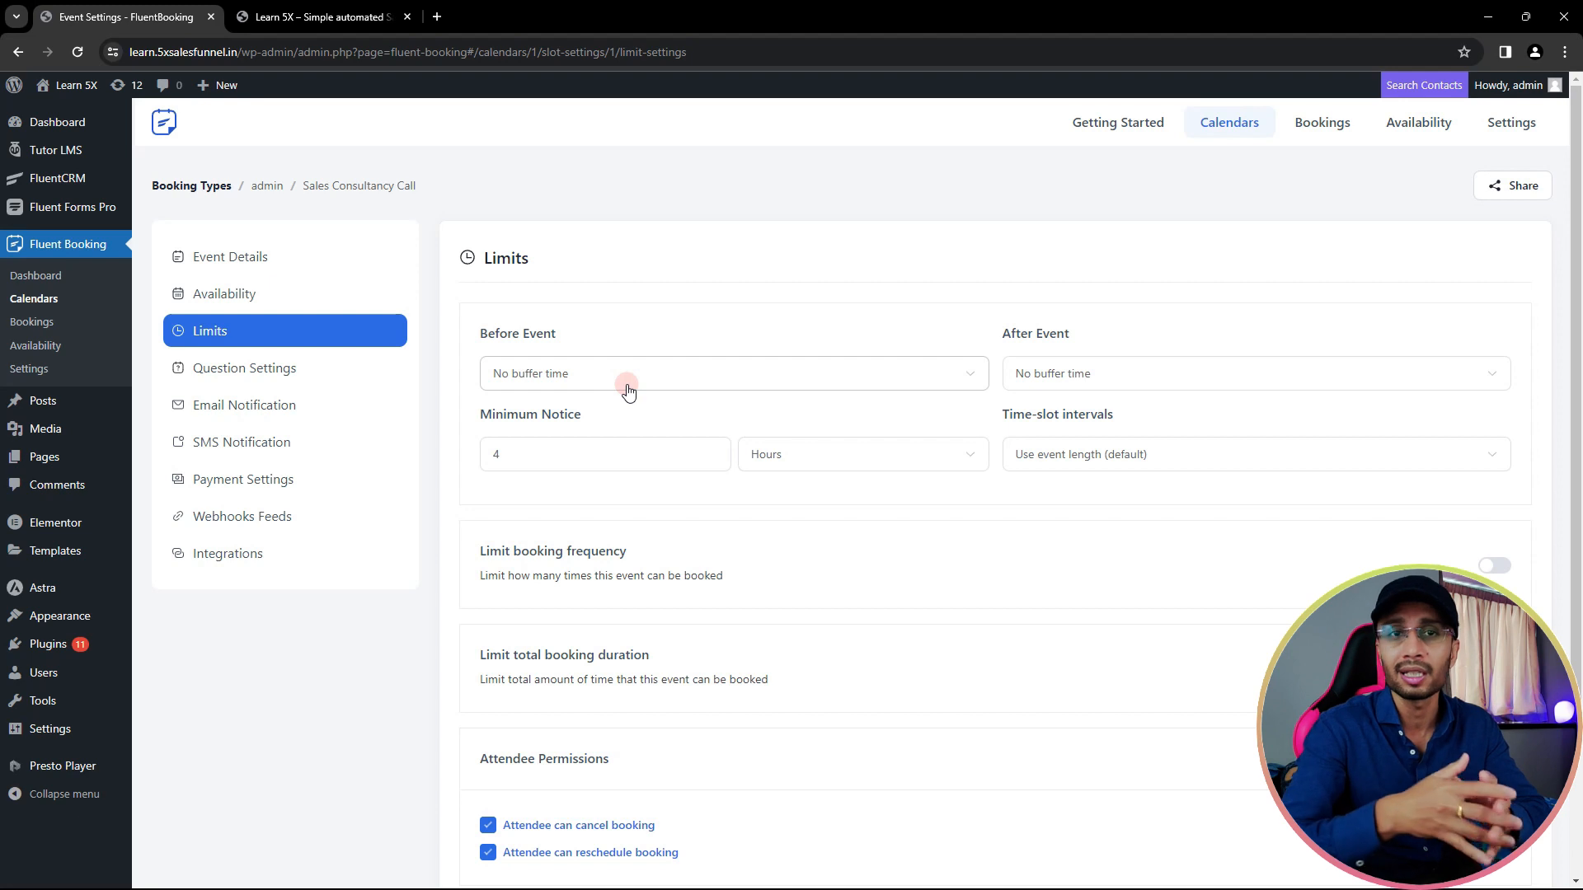
{"action": "left_click", "coordinate": [626, 386]}
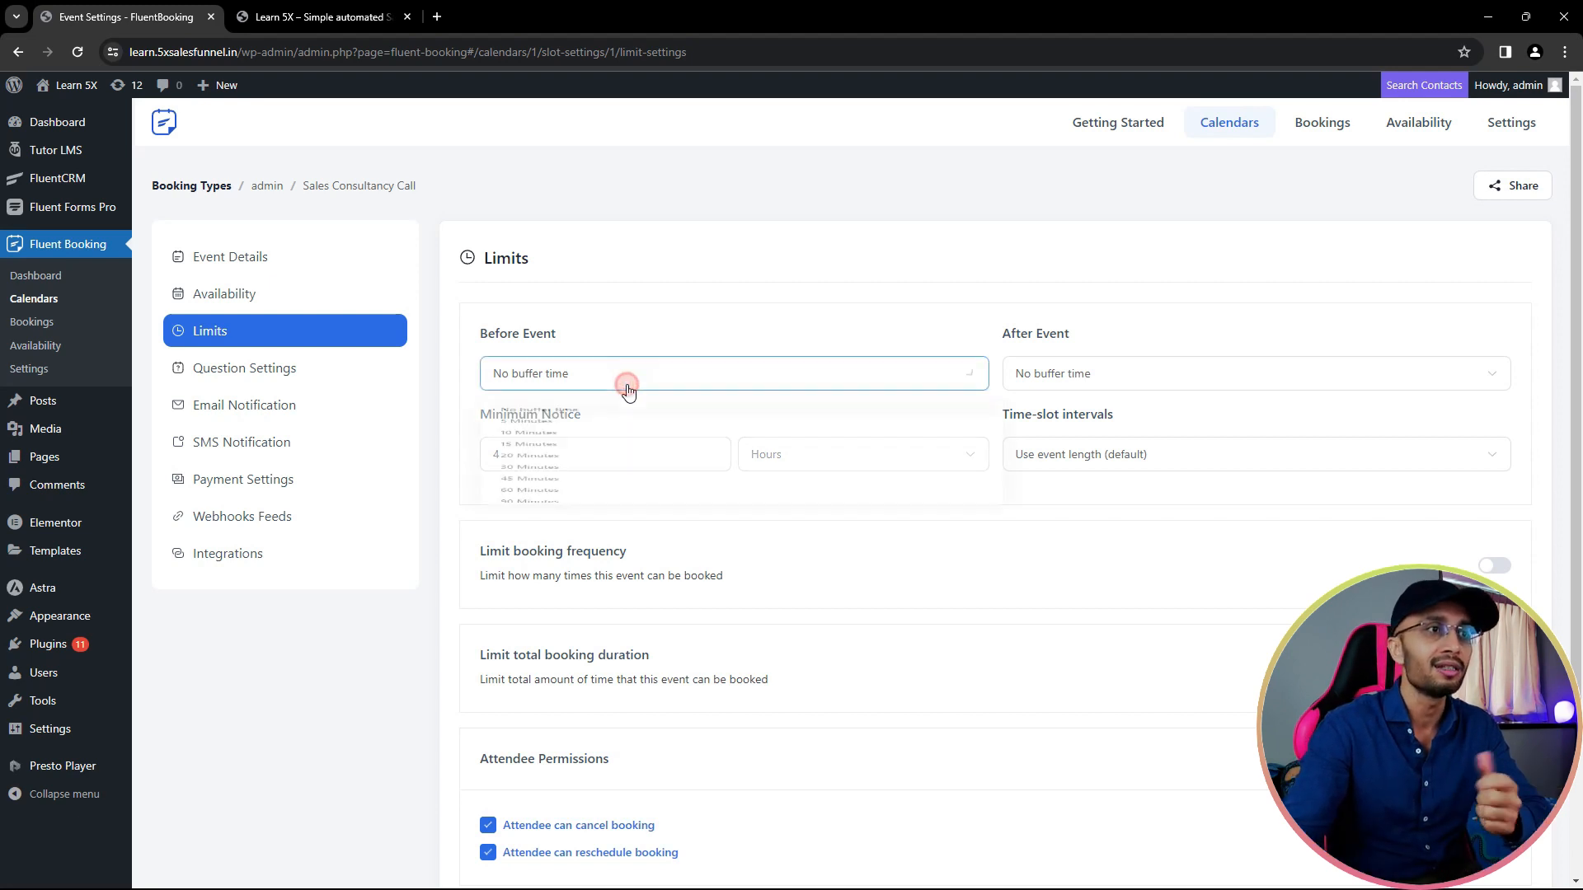
{"action": "left_click", "coordinate": [595, 500]}
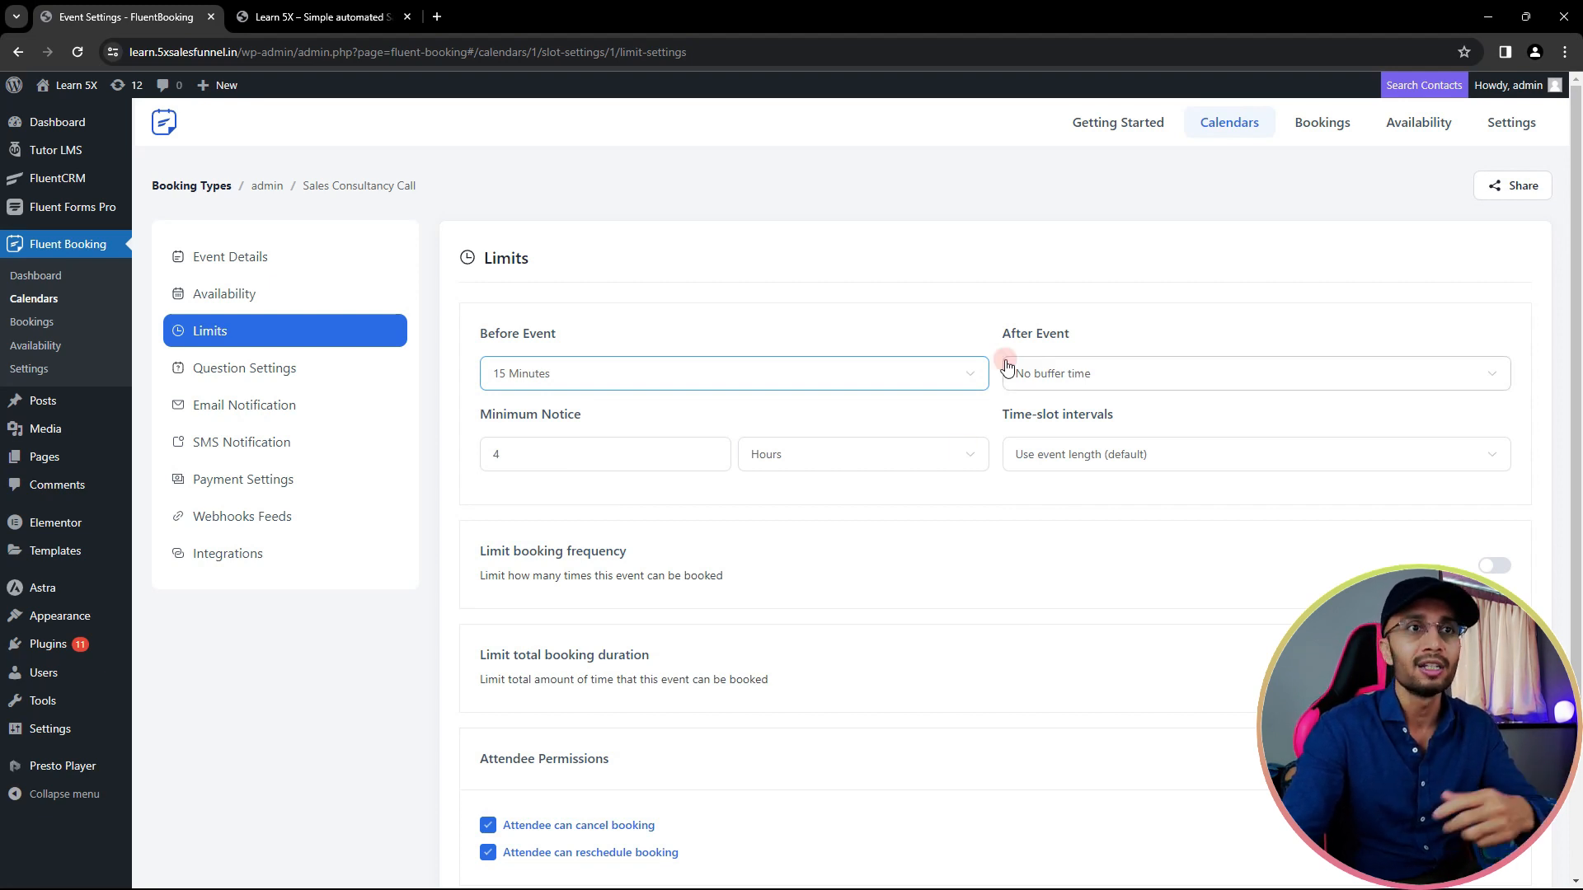
{"action": "left_click", "coordinate": [1136, 375]}
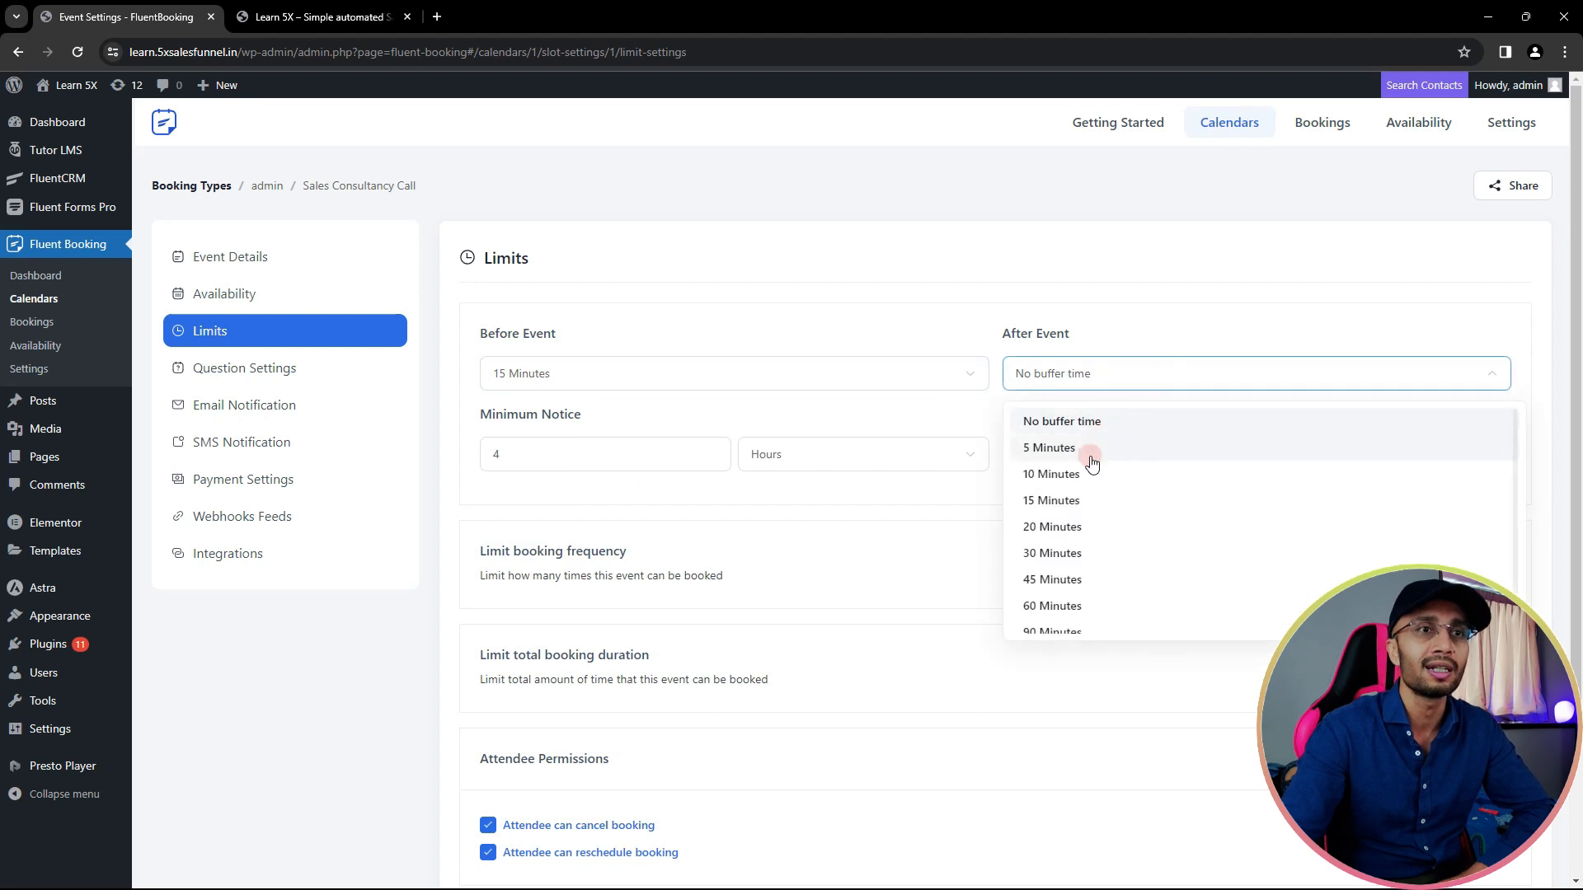
{"action": "left_click", "coordinate": [1080, 498]}
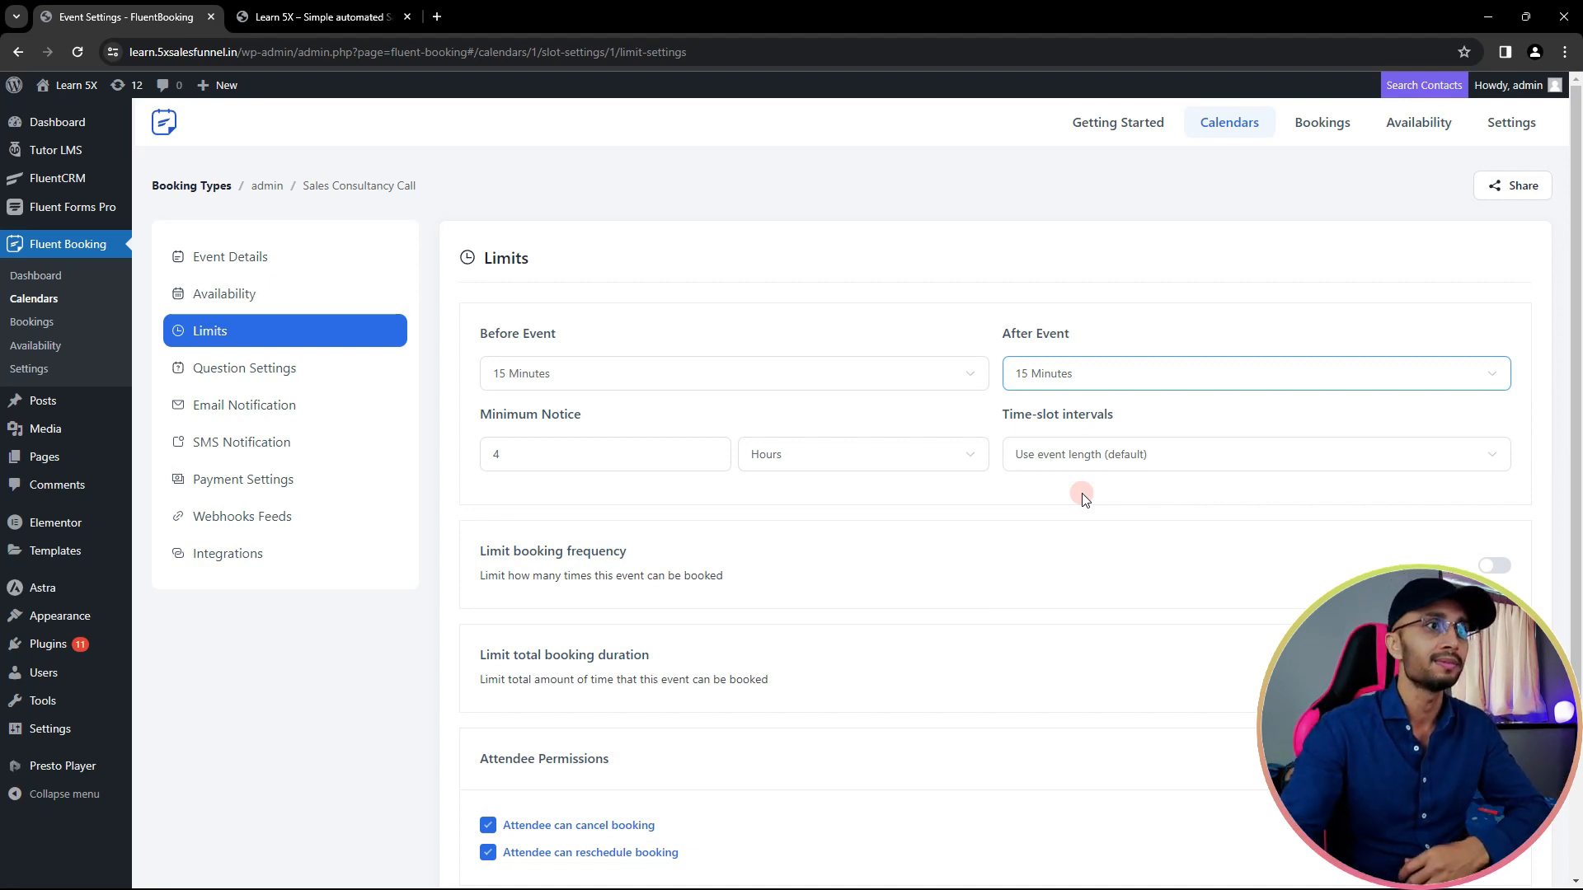
- Change the minimum notice from 4 to 2 hours, keeping Use event length as the time-slot interval
{"action": "scroll", "coordinate": [576, 485], "scroll_direction": "down", "scroll_amount": 2}
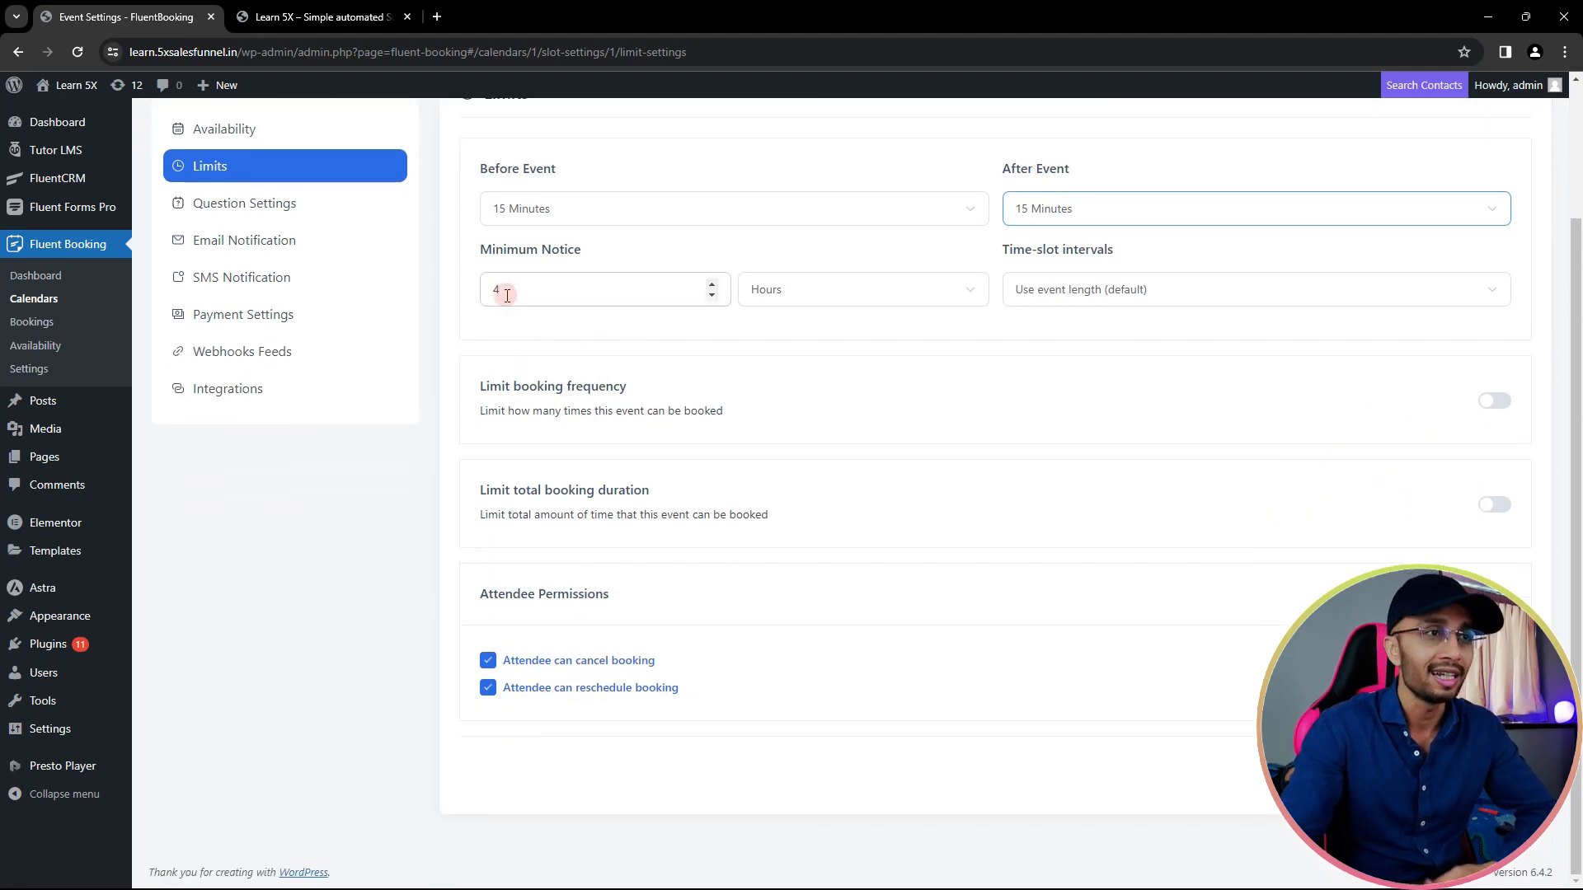
{"action": "double_click", "coordinate": [510, 285]}
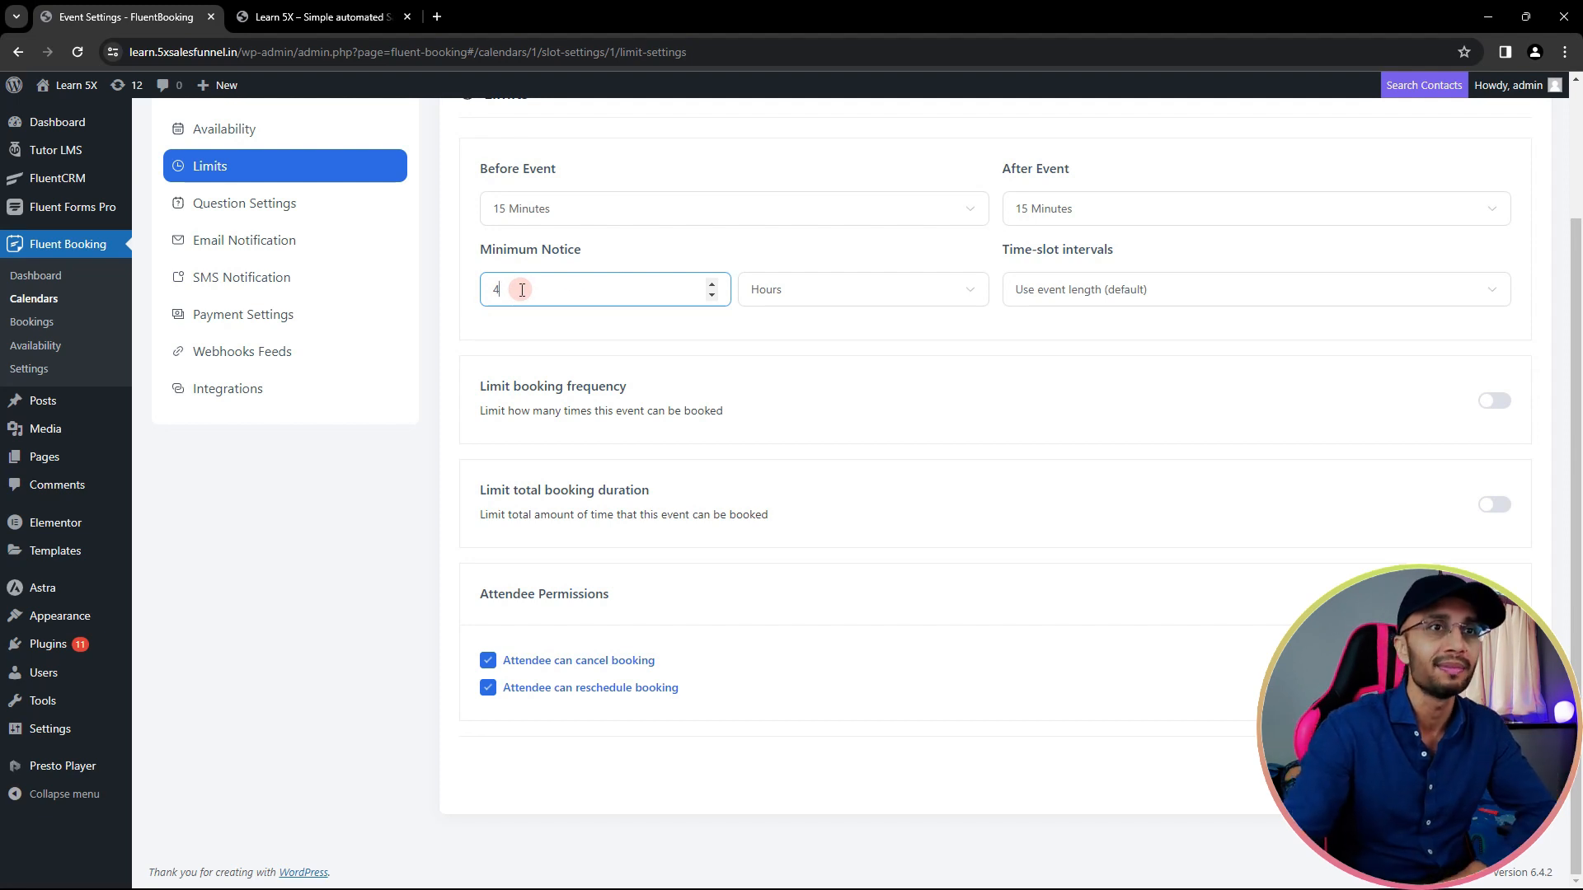
{"action": "left_click_drag", "start_coordinate": [537, 288], "coordinate": [487, 289]}
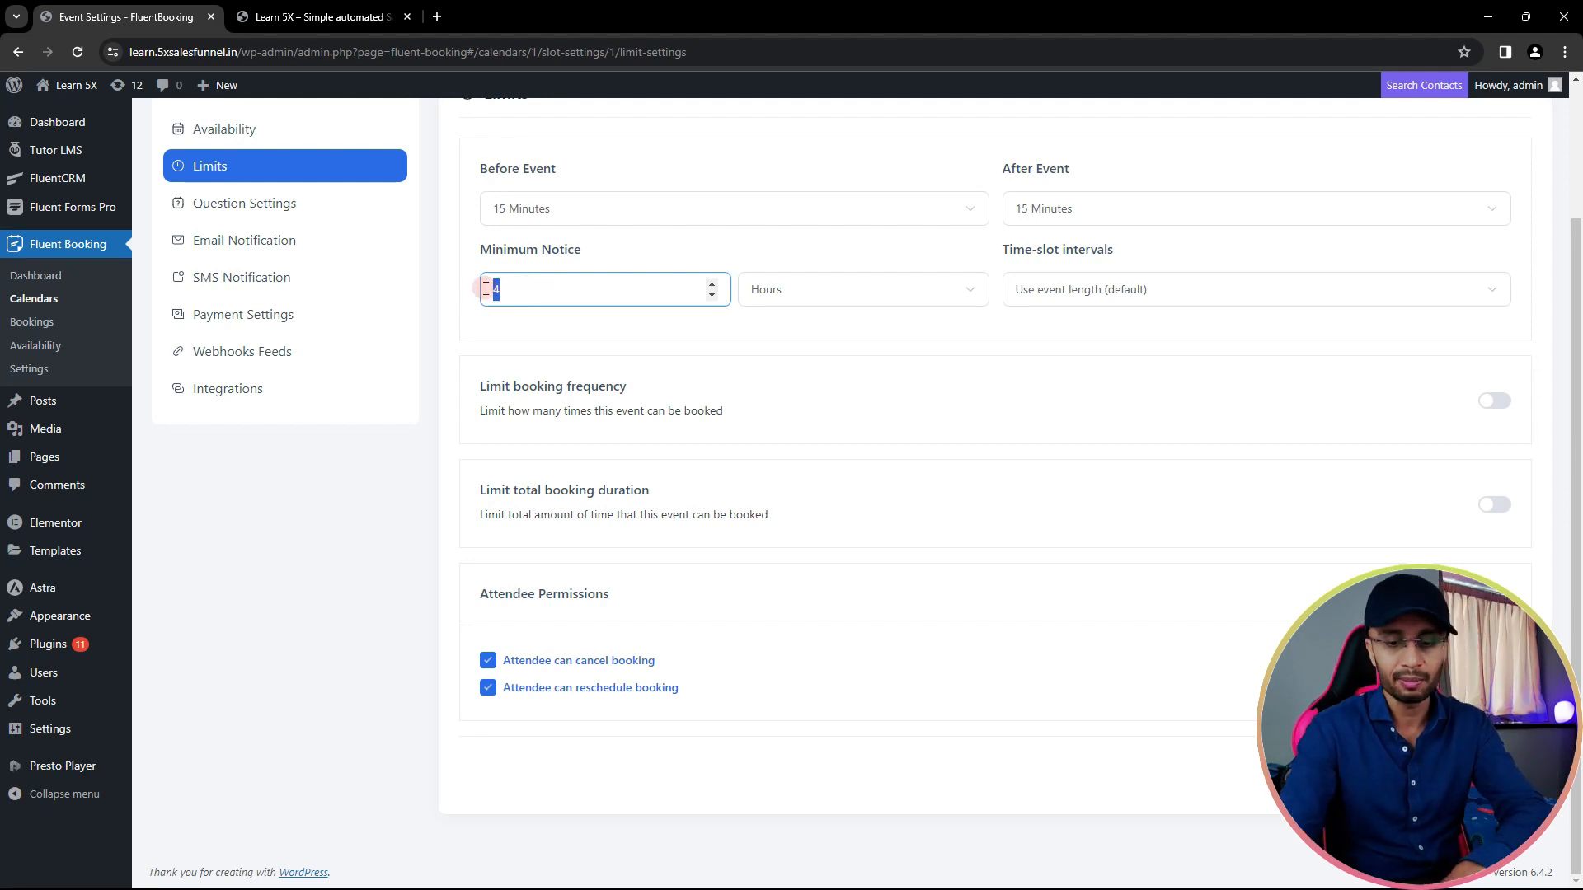
{"action": "type", "text": "1"}
{"action": "key", "text": "BackSpace"}
{"action": "type", "text": "2"}
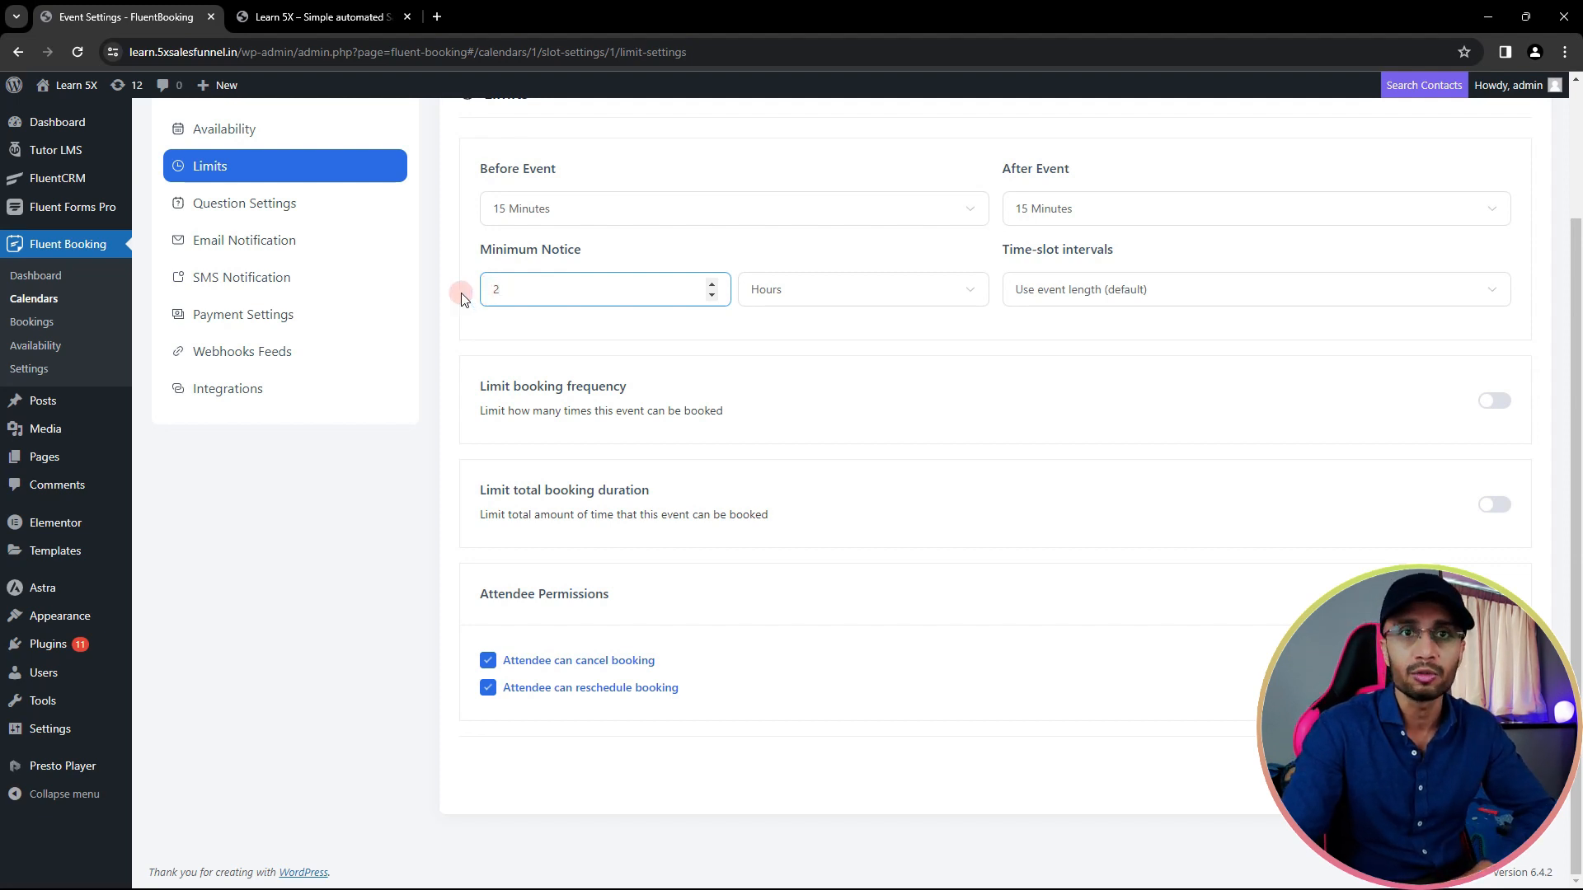
{"action": "left_click", "coordinate": [1085, 300]}
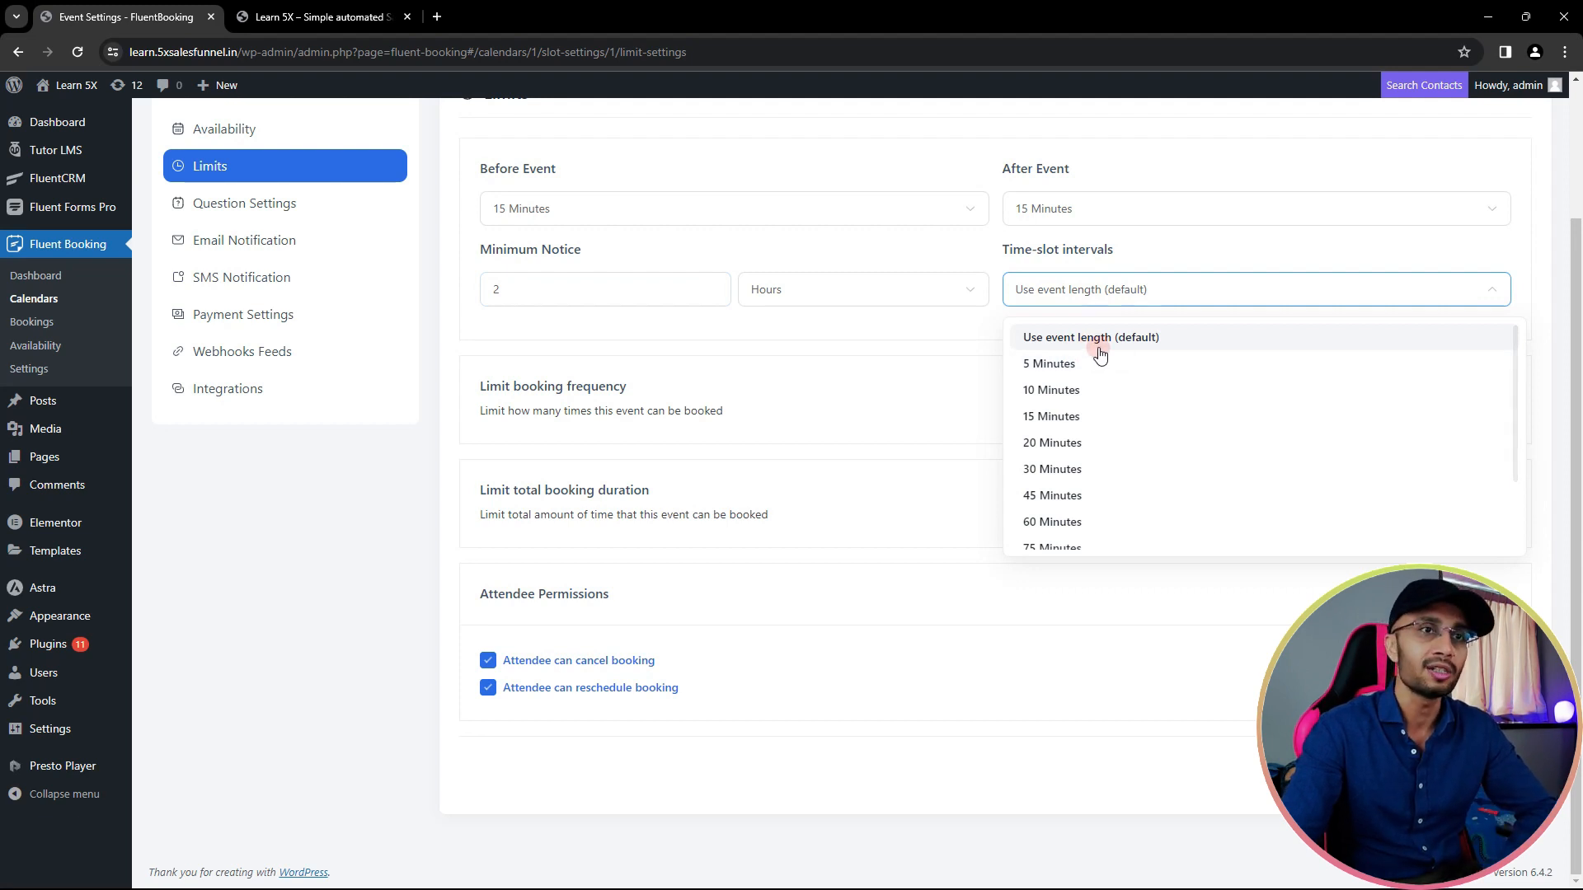
{"action": "left_click", "coordinate": [948, 322]}
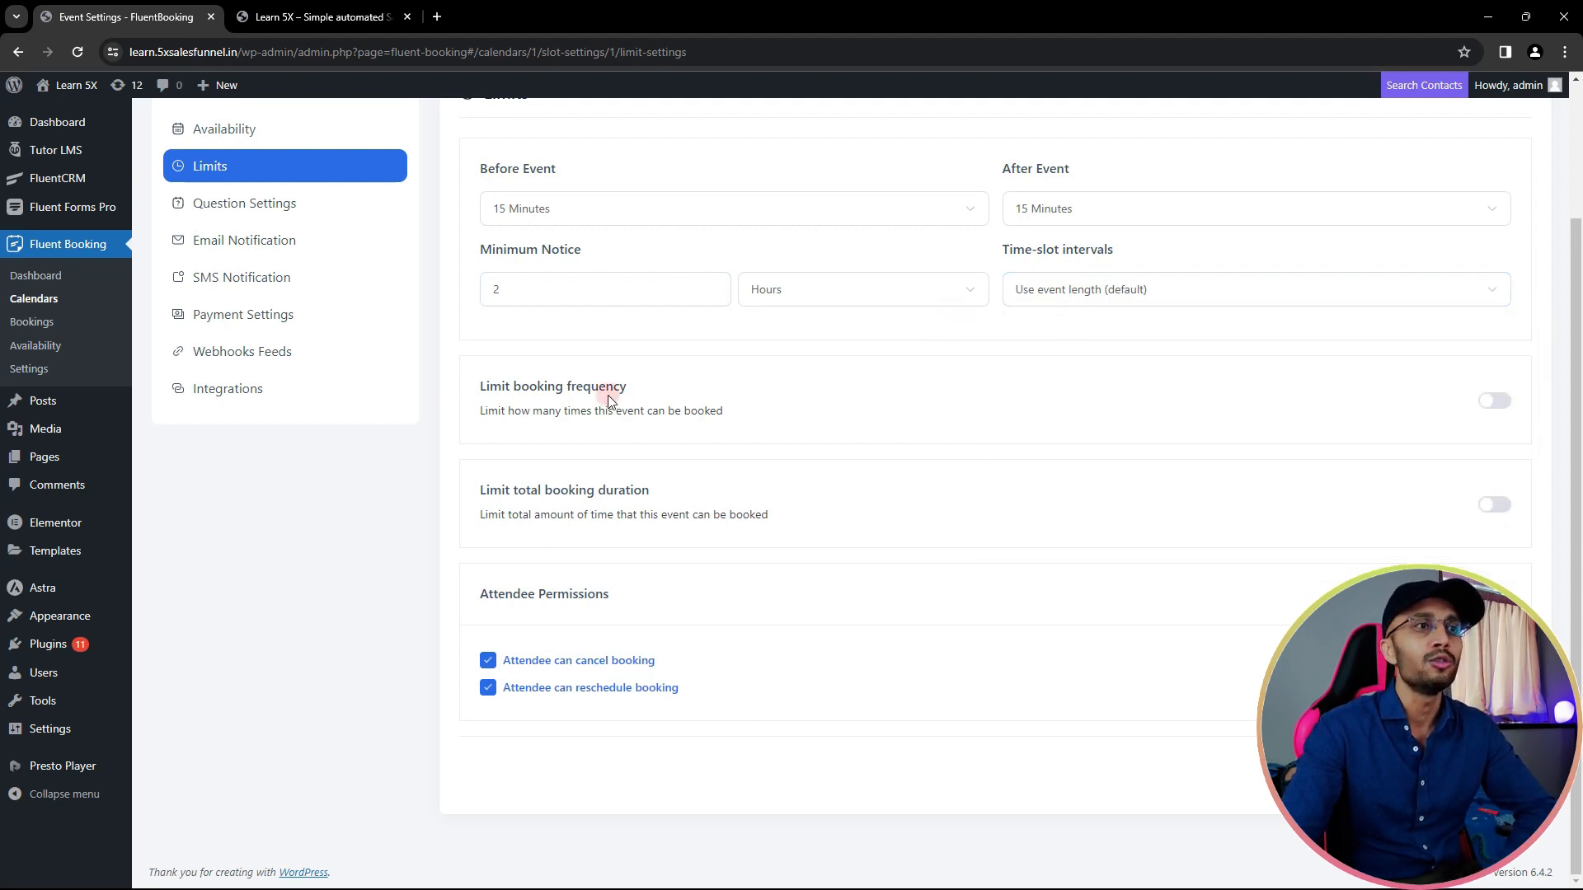
- Limit booking frequency to 1 booking per day, leaving the total booking duration limit off
{"action": "left_click", "coordinate": [1494, 401]}
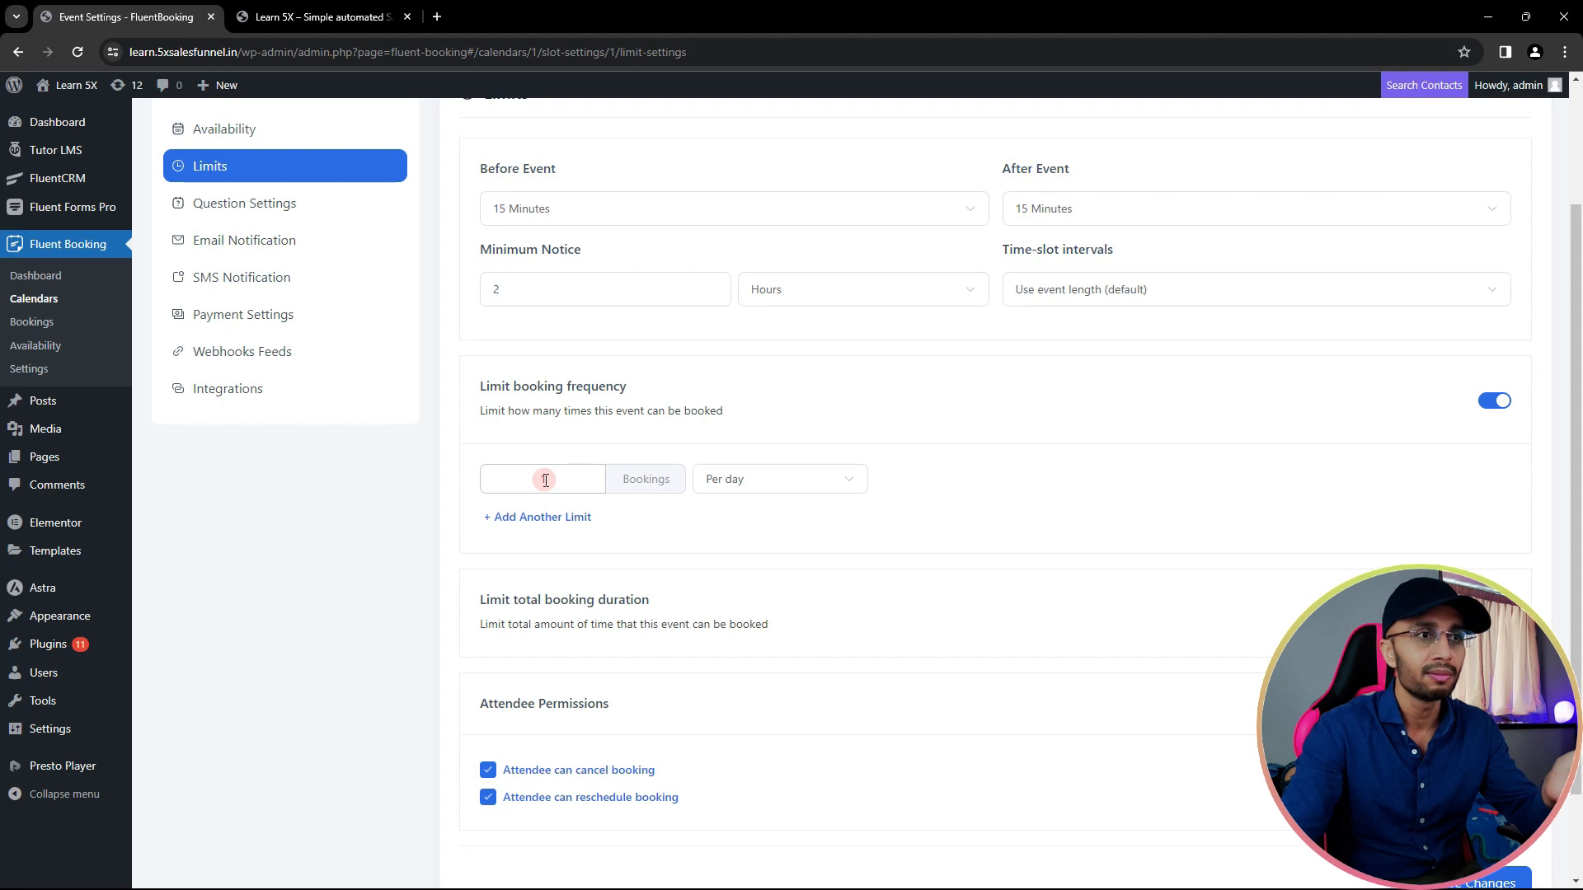
{"action": "left_click", "coordinate": [738, 479]}
{"action": "left_click", "coordinate": [752, 550]}
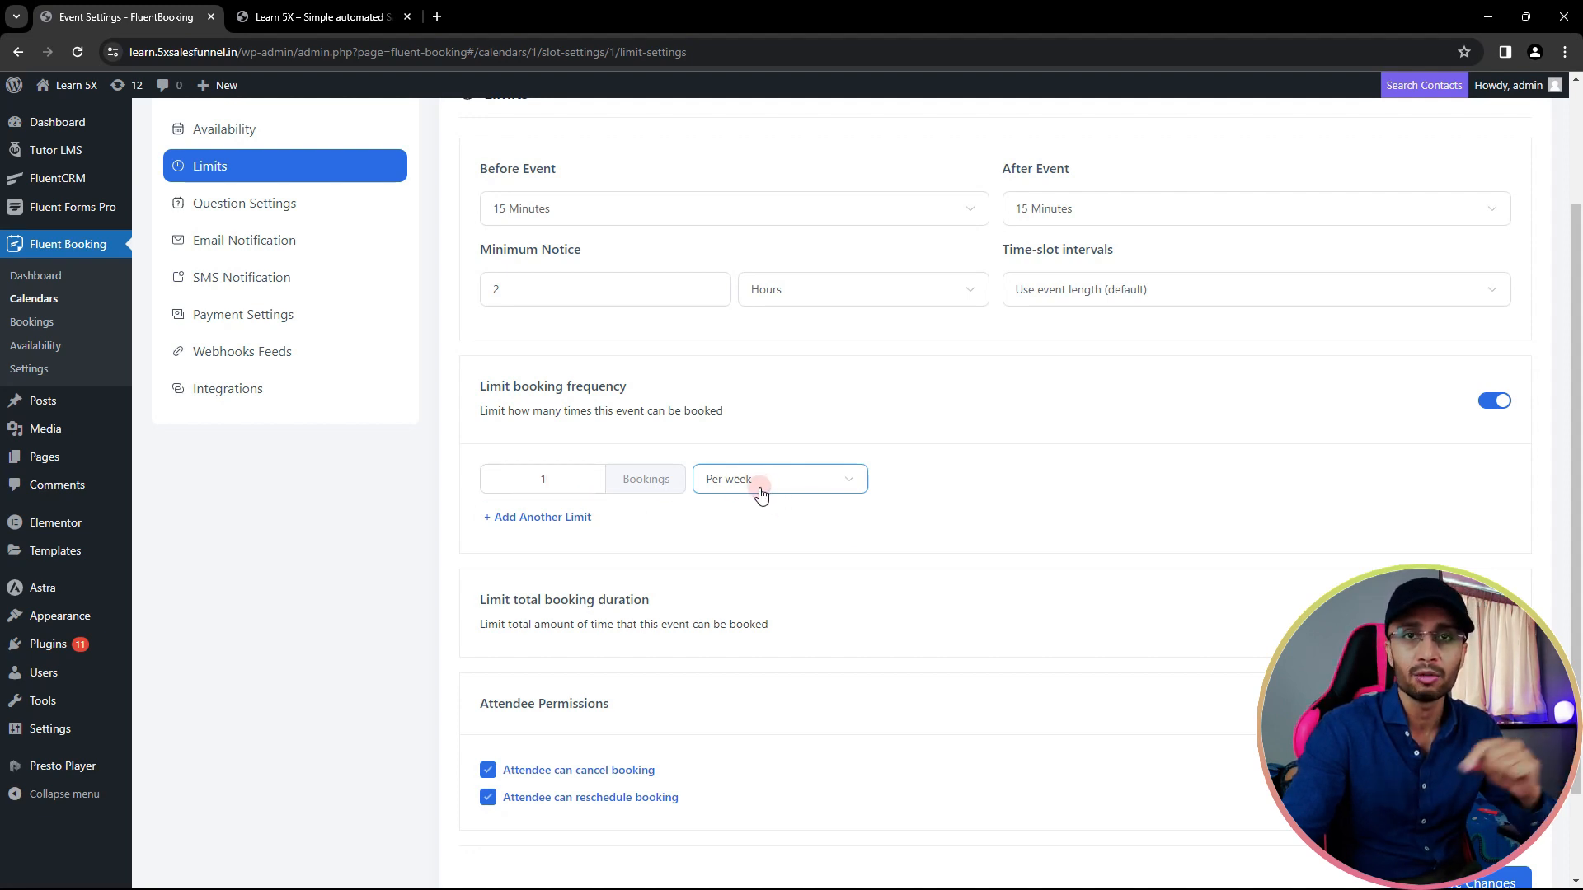
{"action": "scroll", "coordinate": [758, 494], "scroll_direction": "down", "scroll_amount": 2}
{"action": "left_click", "coordinate": [749, 371]}
{"action": "left_click", "coordinate": [742, 411]}
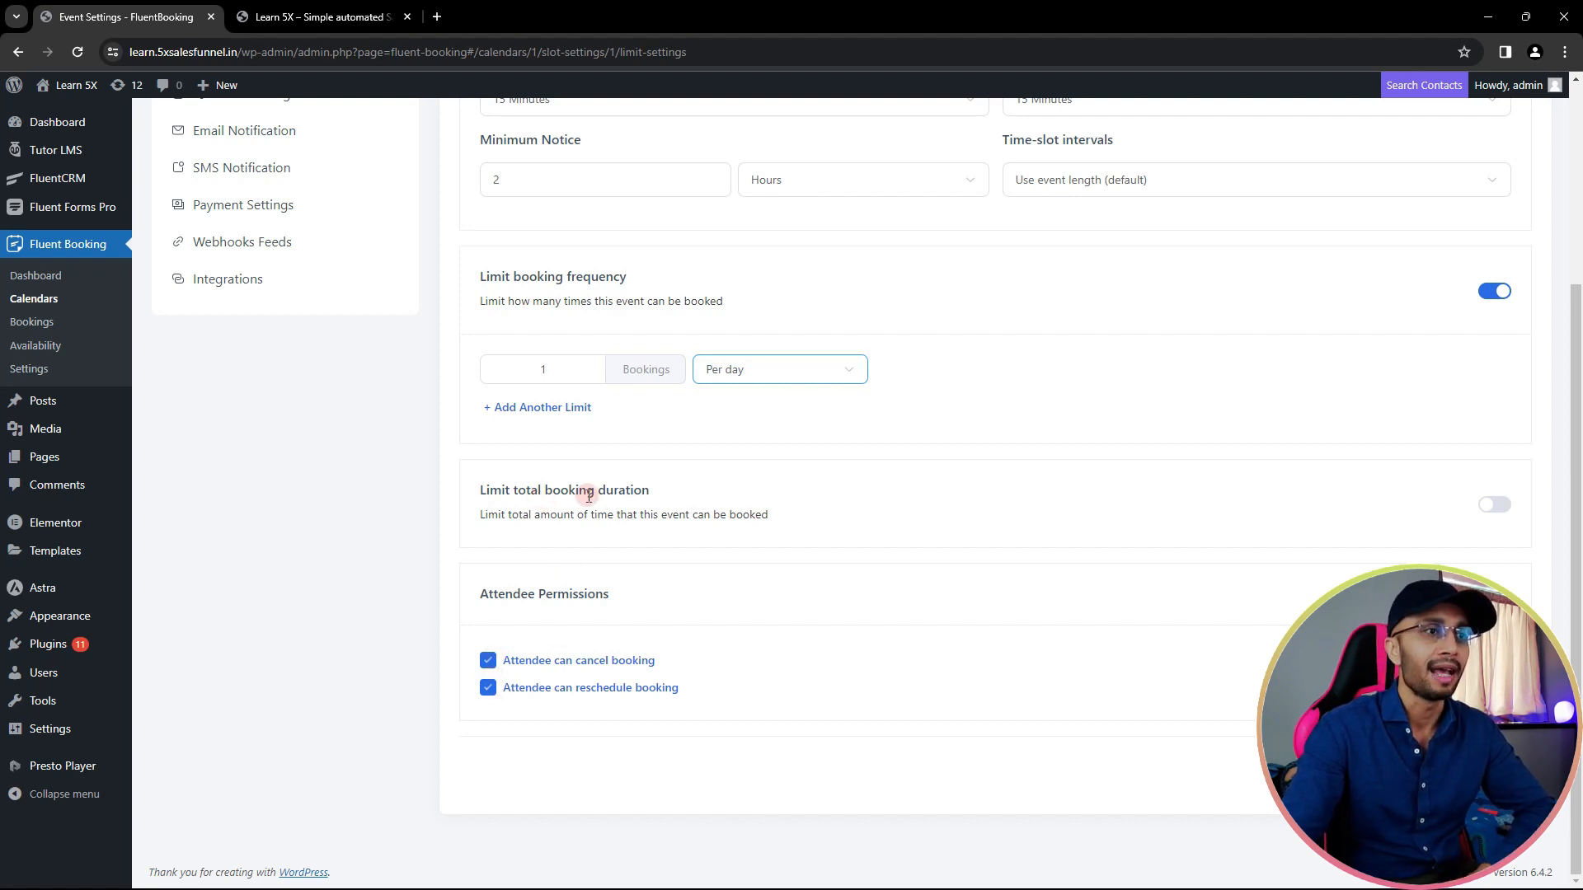
{"action": "left_click", "coordinate": [1493, 505]}
{"action": "scroll", "coordinate": [491, 491], "scroll_direction": "down", "scroll_amount": 1}
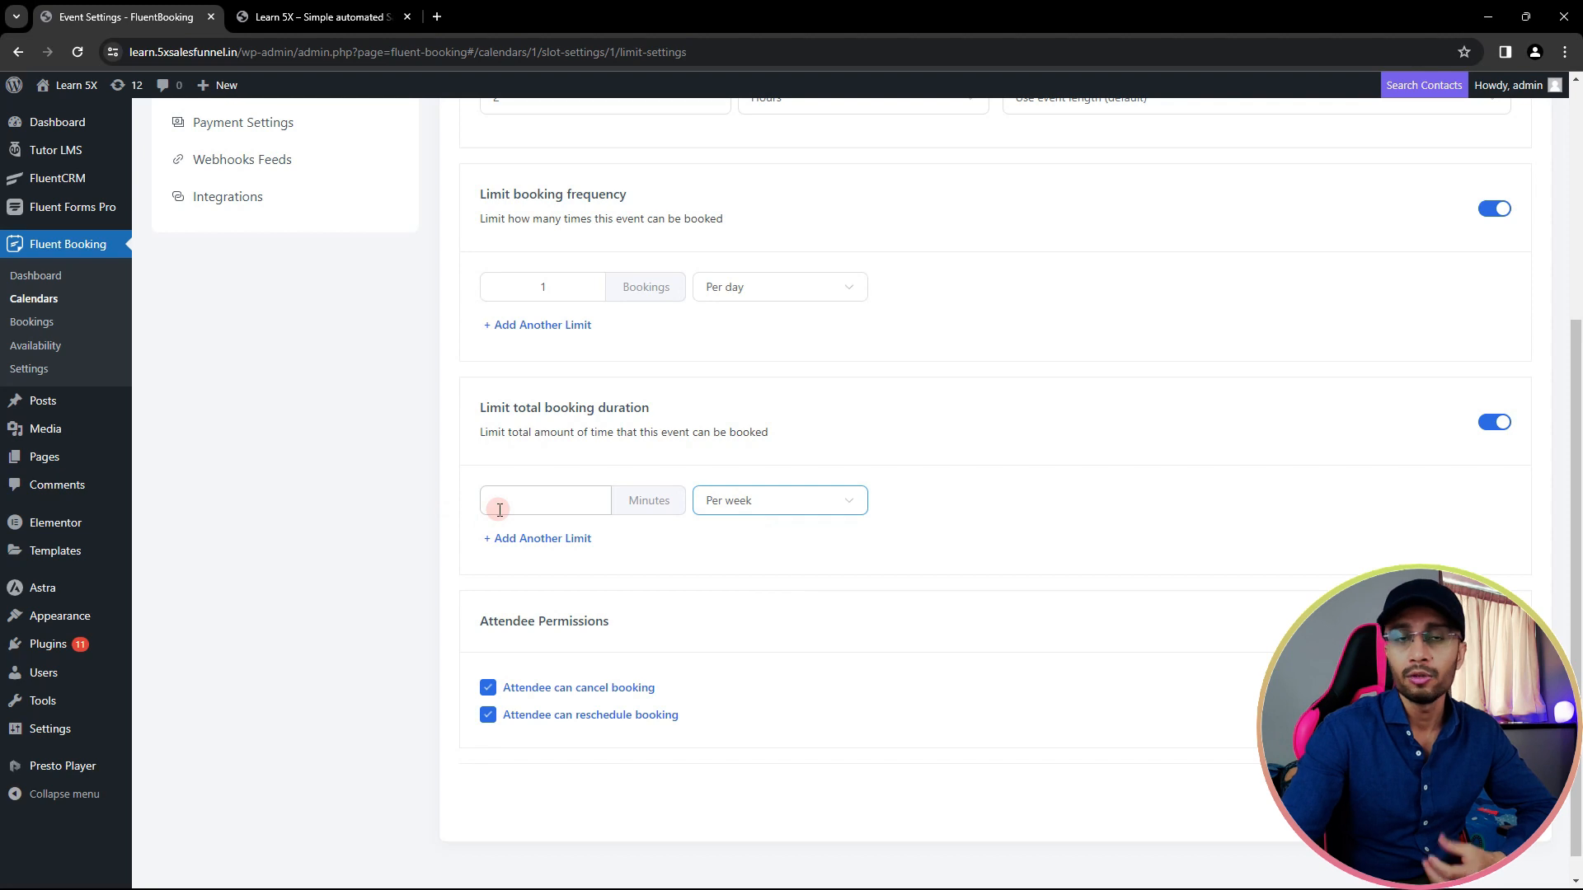
{"action": "left_click", "coordinate": [1498, 426]}
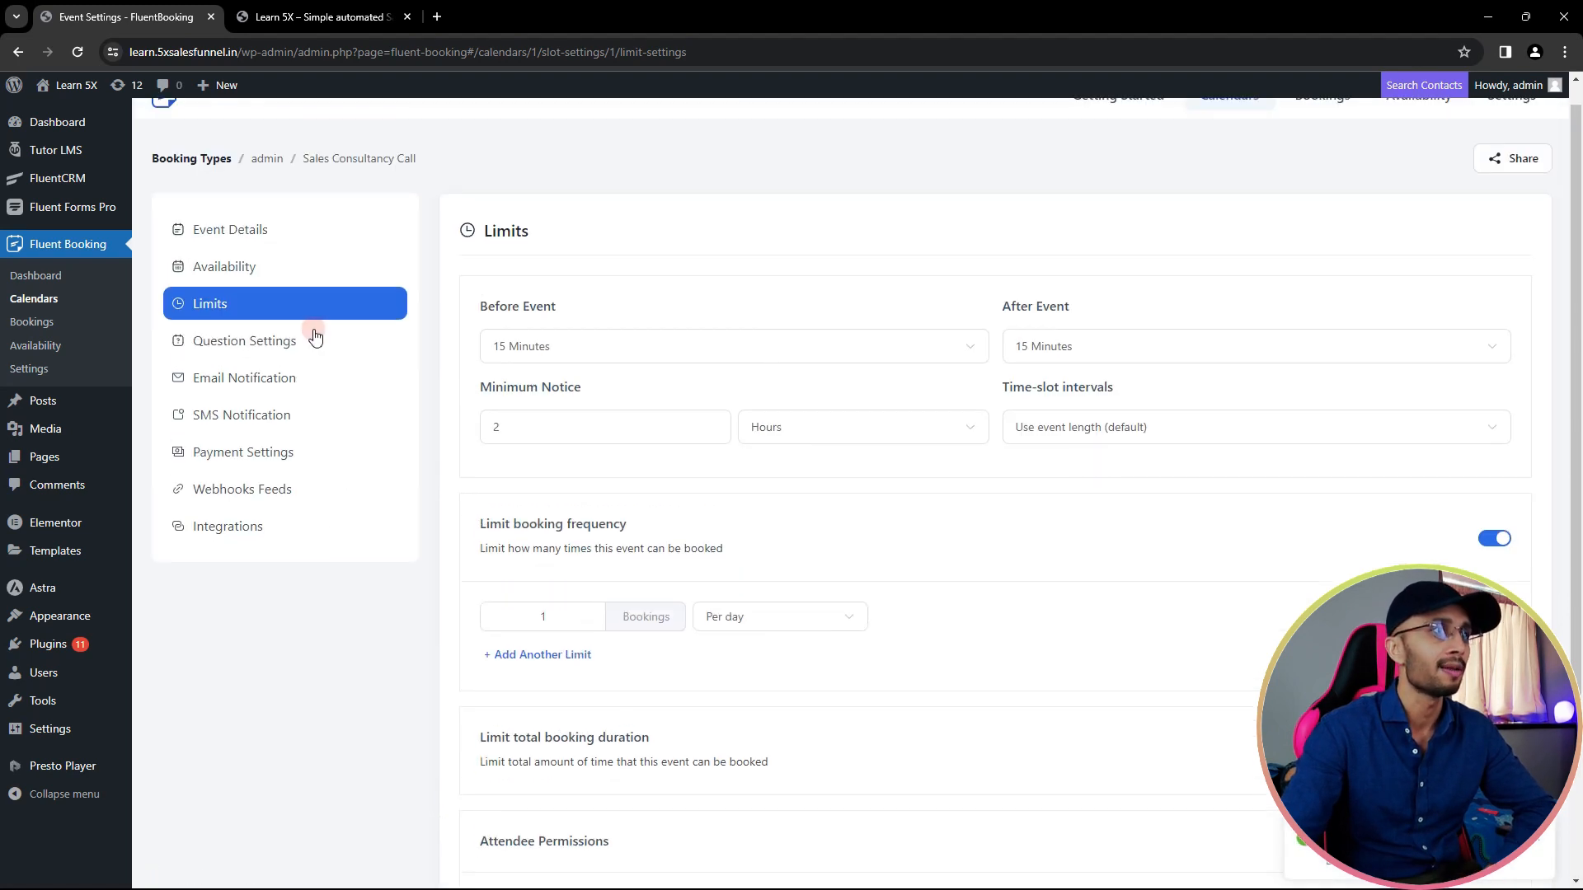
- Relabel the meeting-topic question to 'Please share details for this meeting!' and make it required
{"action": "left_click", "coordinate": [316, 344]}
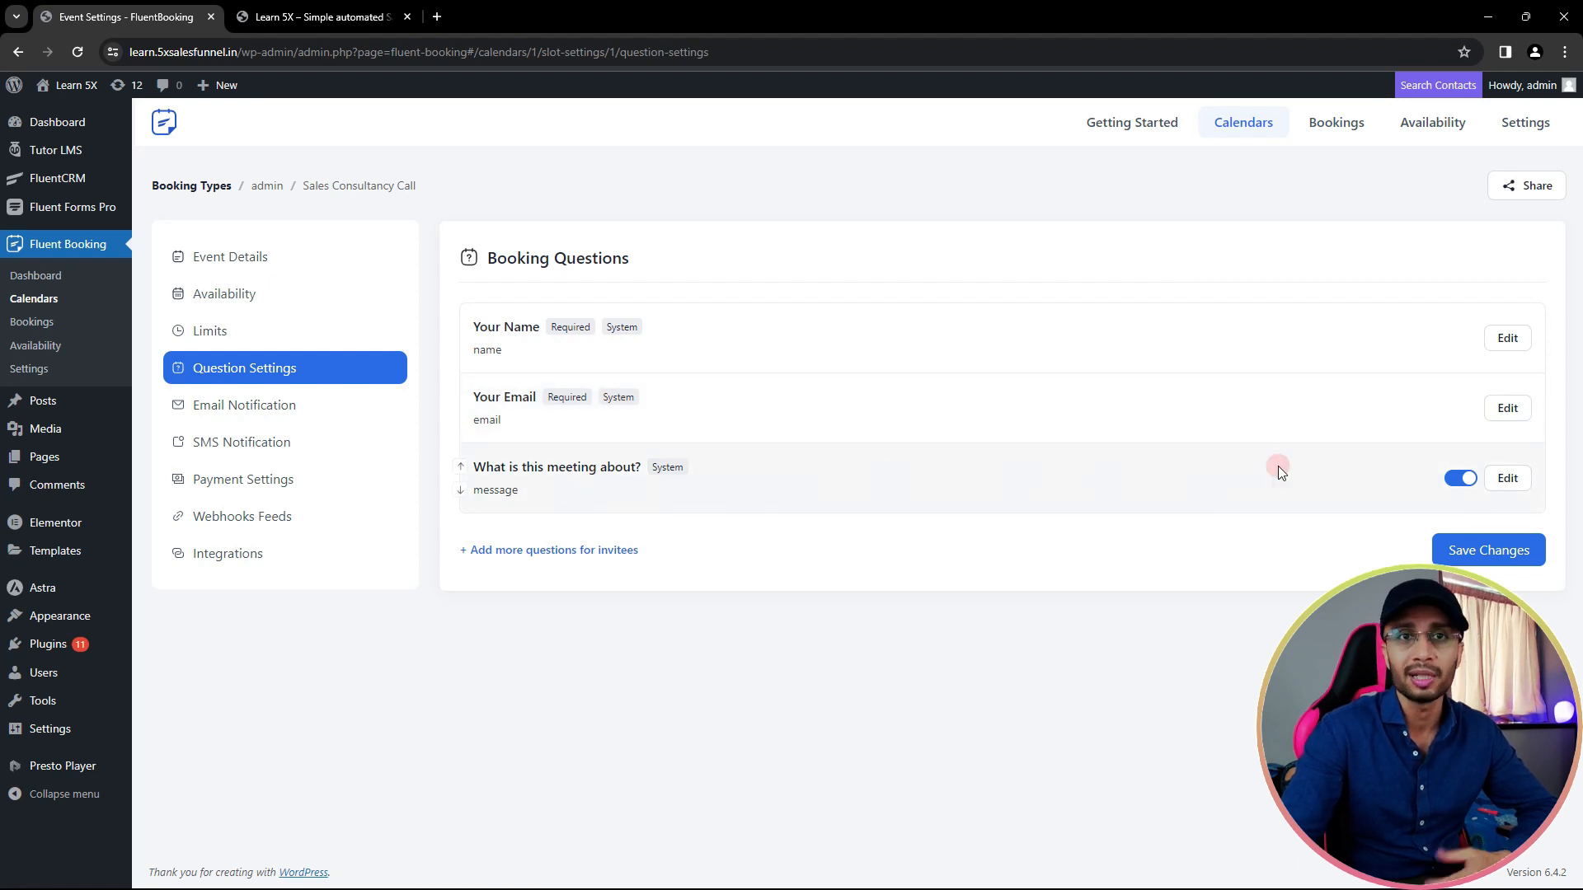
{"action": "left_click", "coordinate": [1518, 483]}
{"action": "triple_click", "coordinate": [683, 346]}
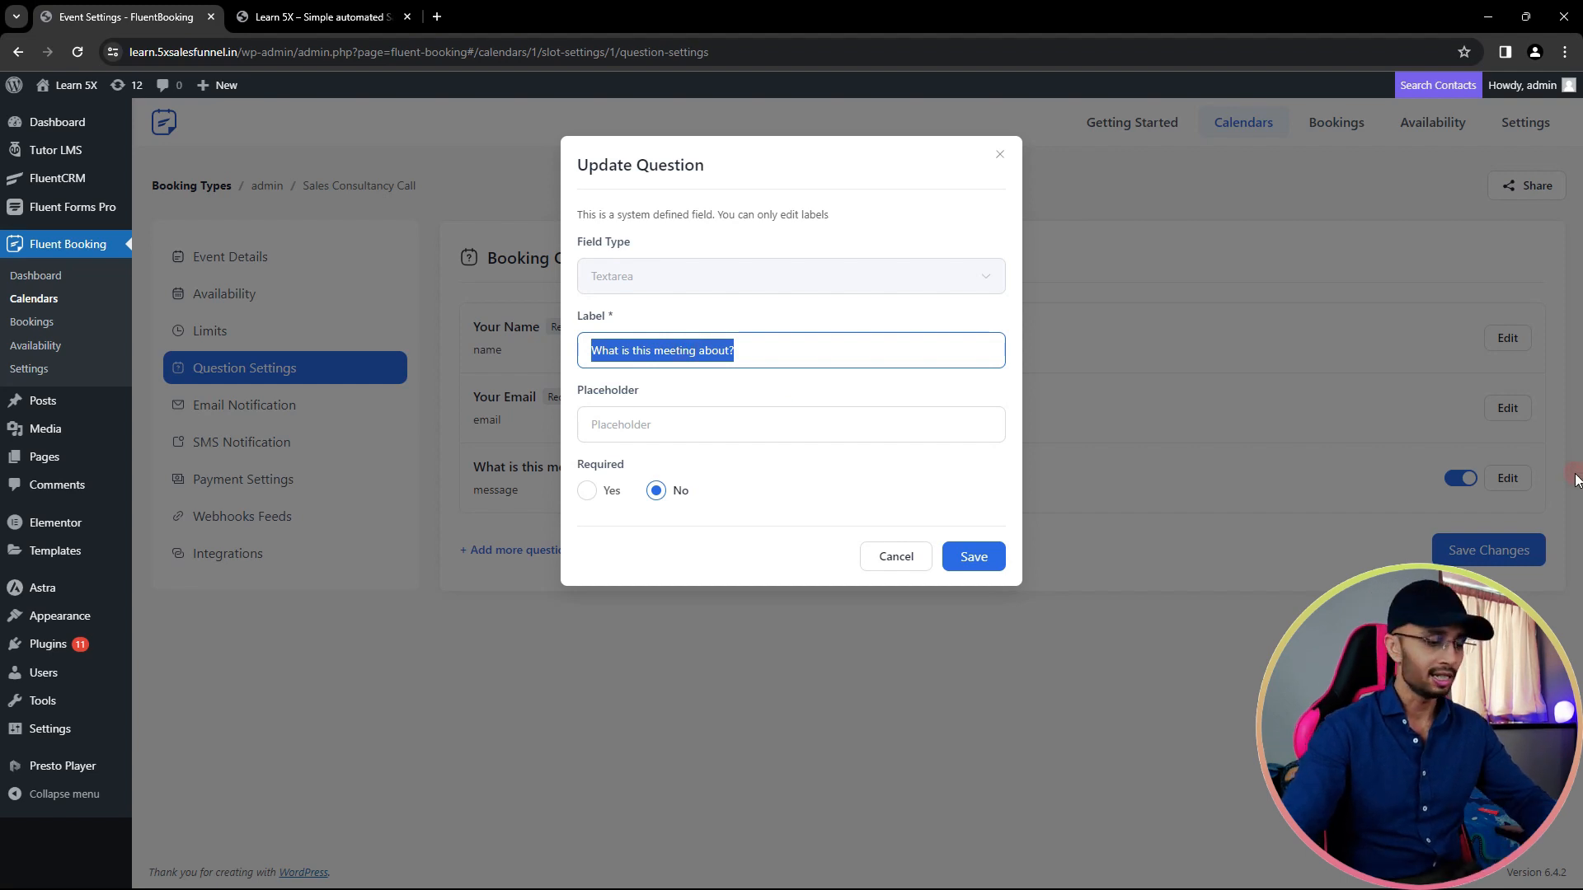
{"action": "type", "text": "Please share details"}
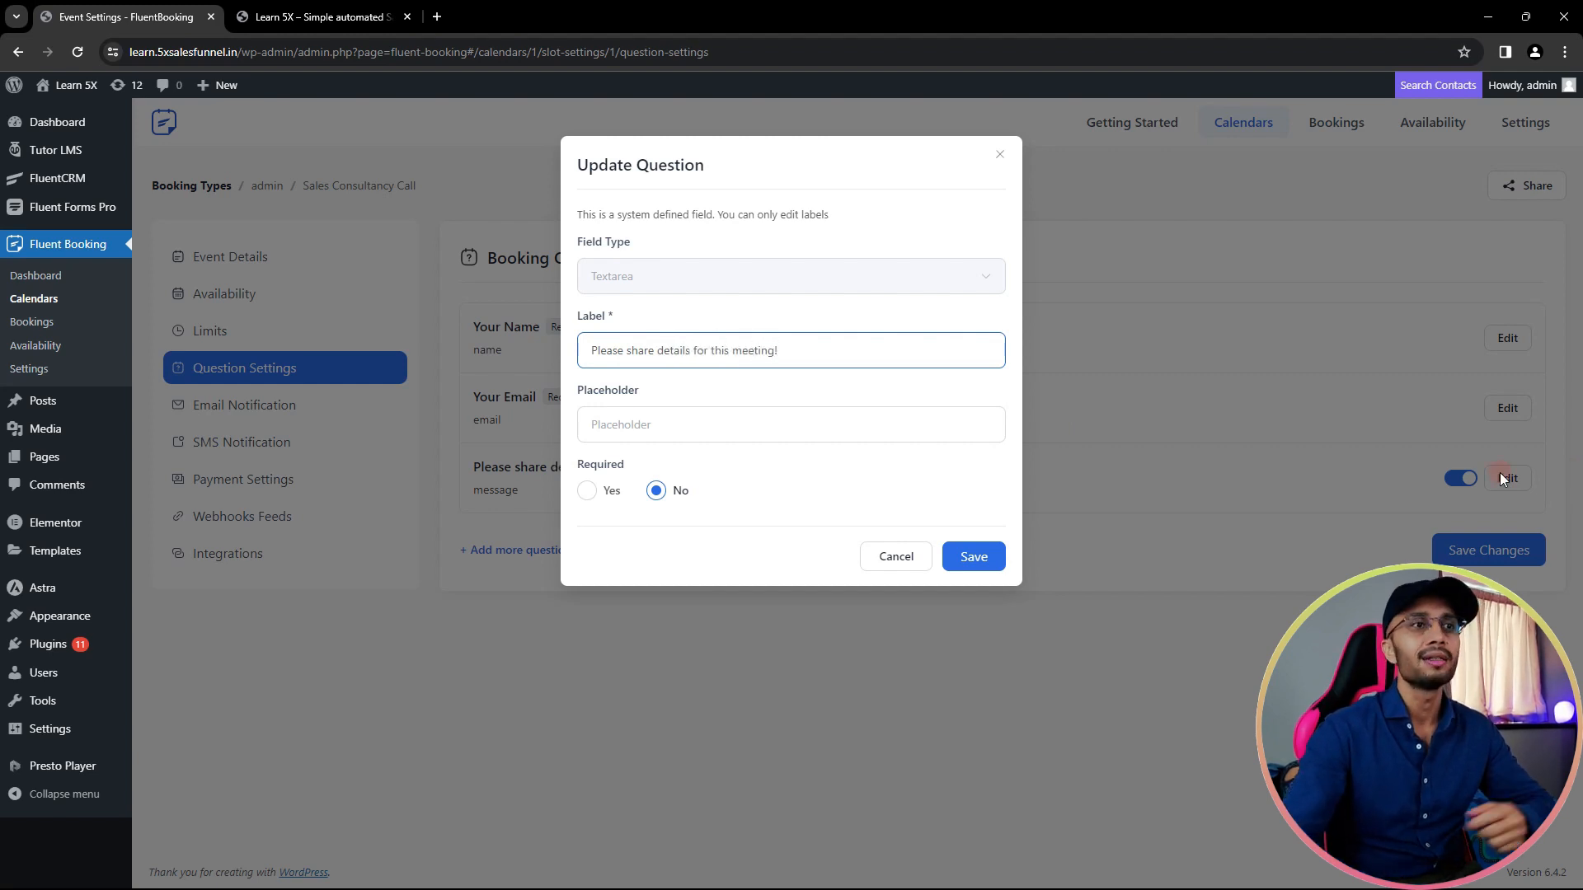
{"action": "left_click", "coordinate": [608, 491]}
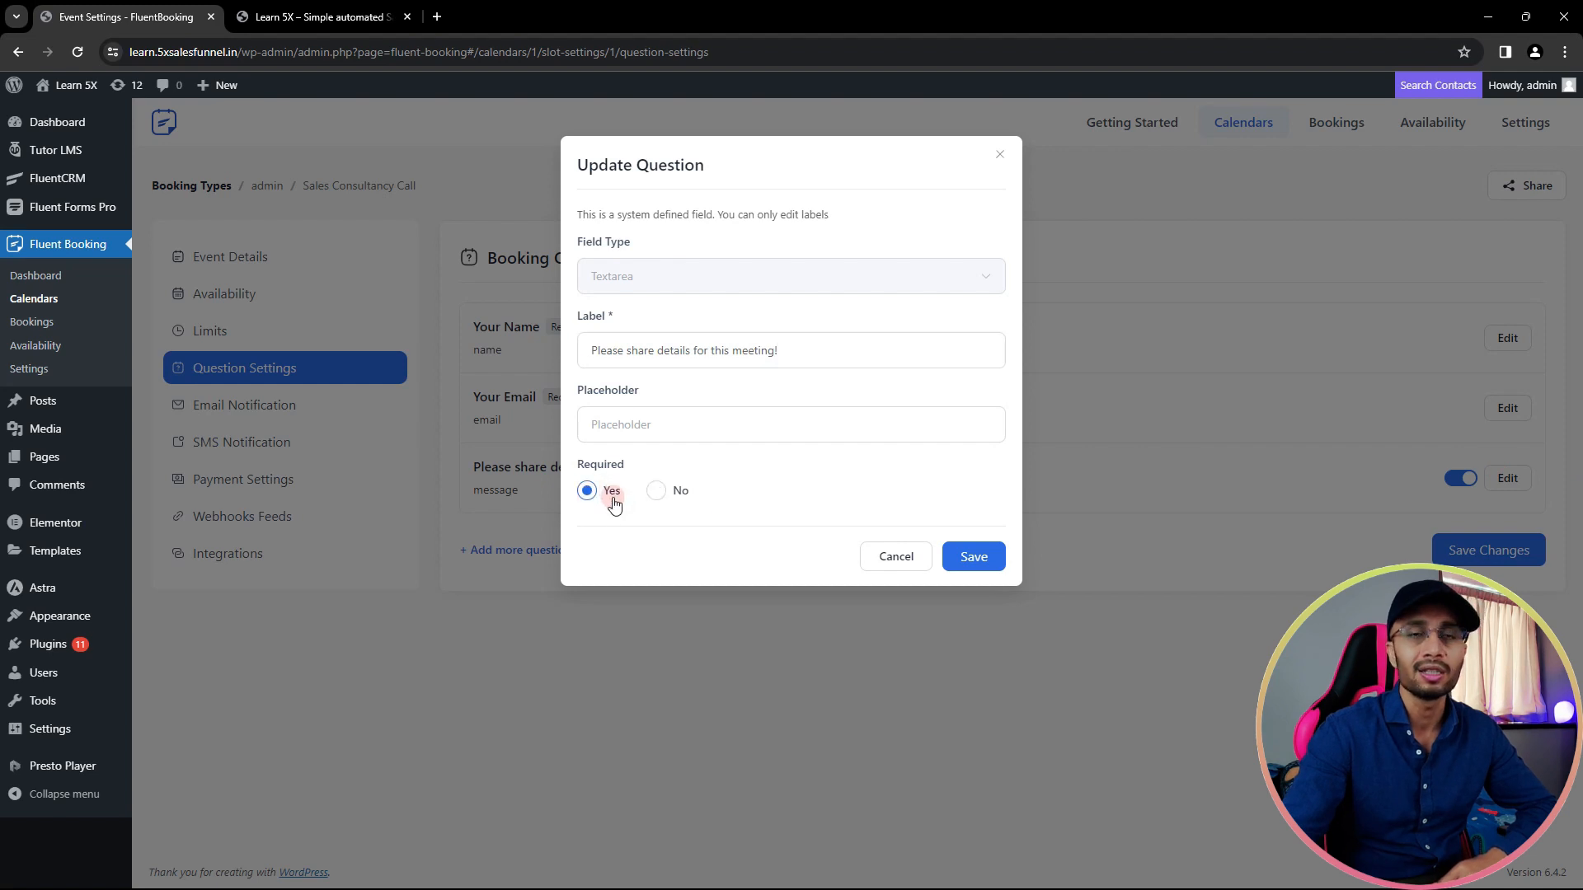
{"action": "left_click", "coordinate": [989, 567]}
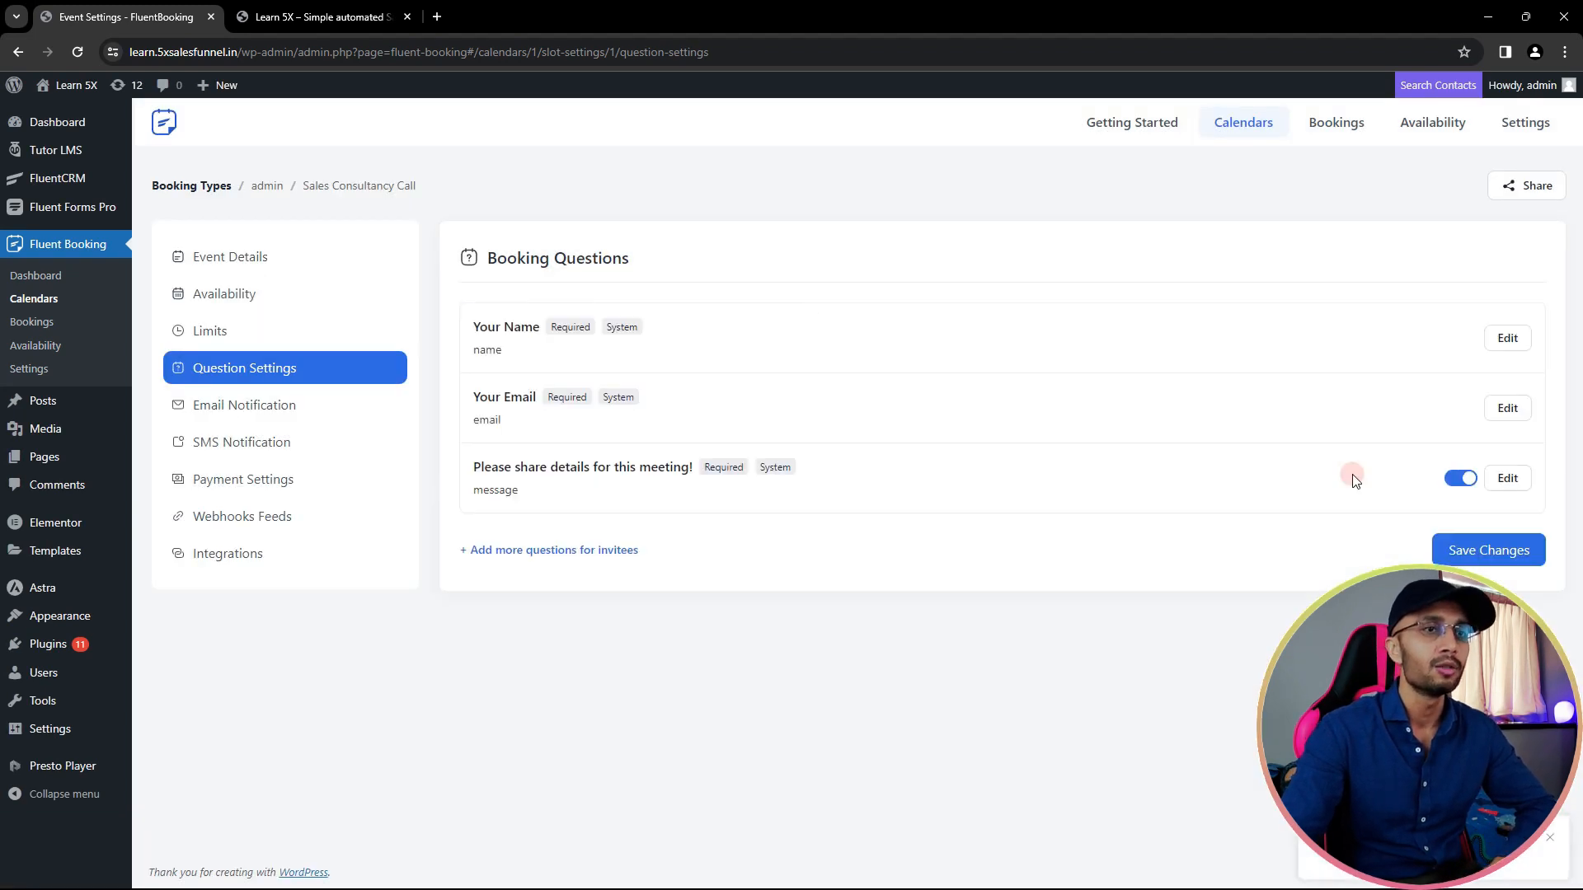
- Discard a trial new question, save the booking question changes, and go to Email Notification
{"action": "left_click", "coordinate": [577, 558]}
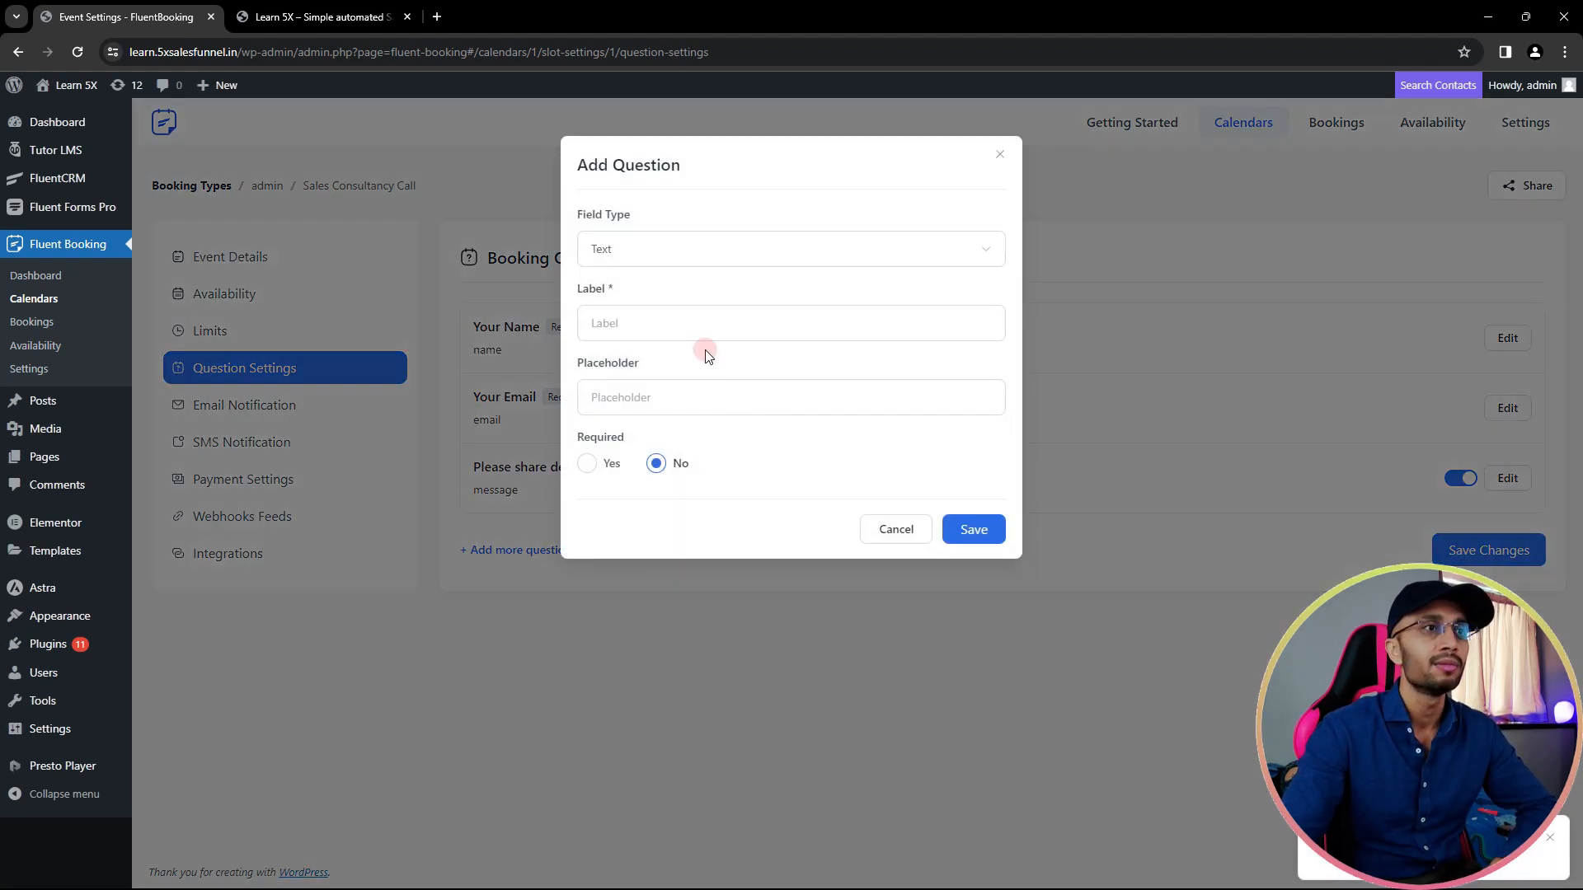
{"action": "left_click", "coordinate": [646, 257]}
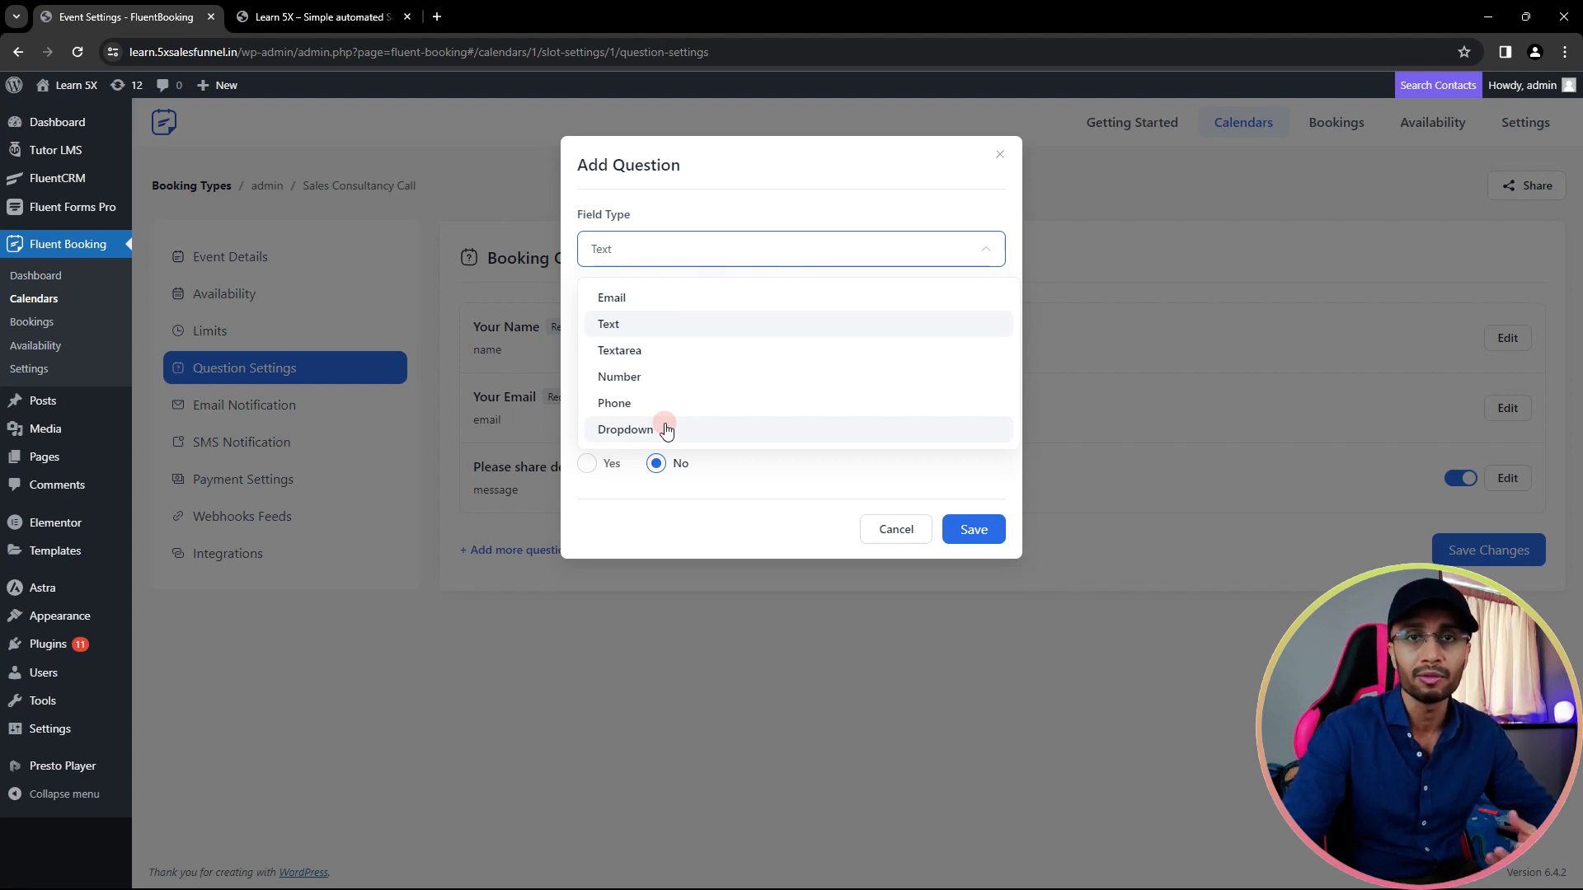
{"action": "left_click", "coordinate": [970, 531]}
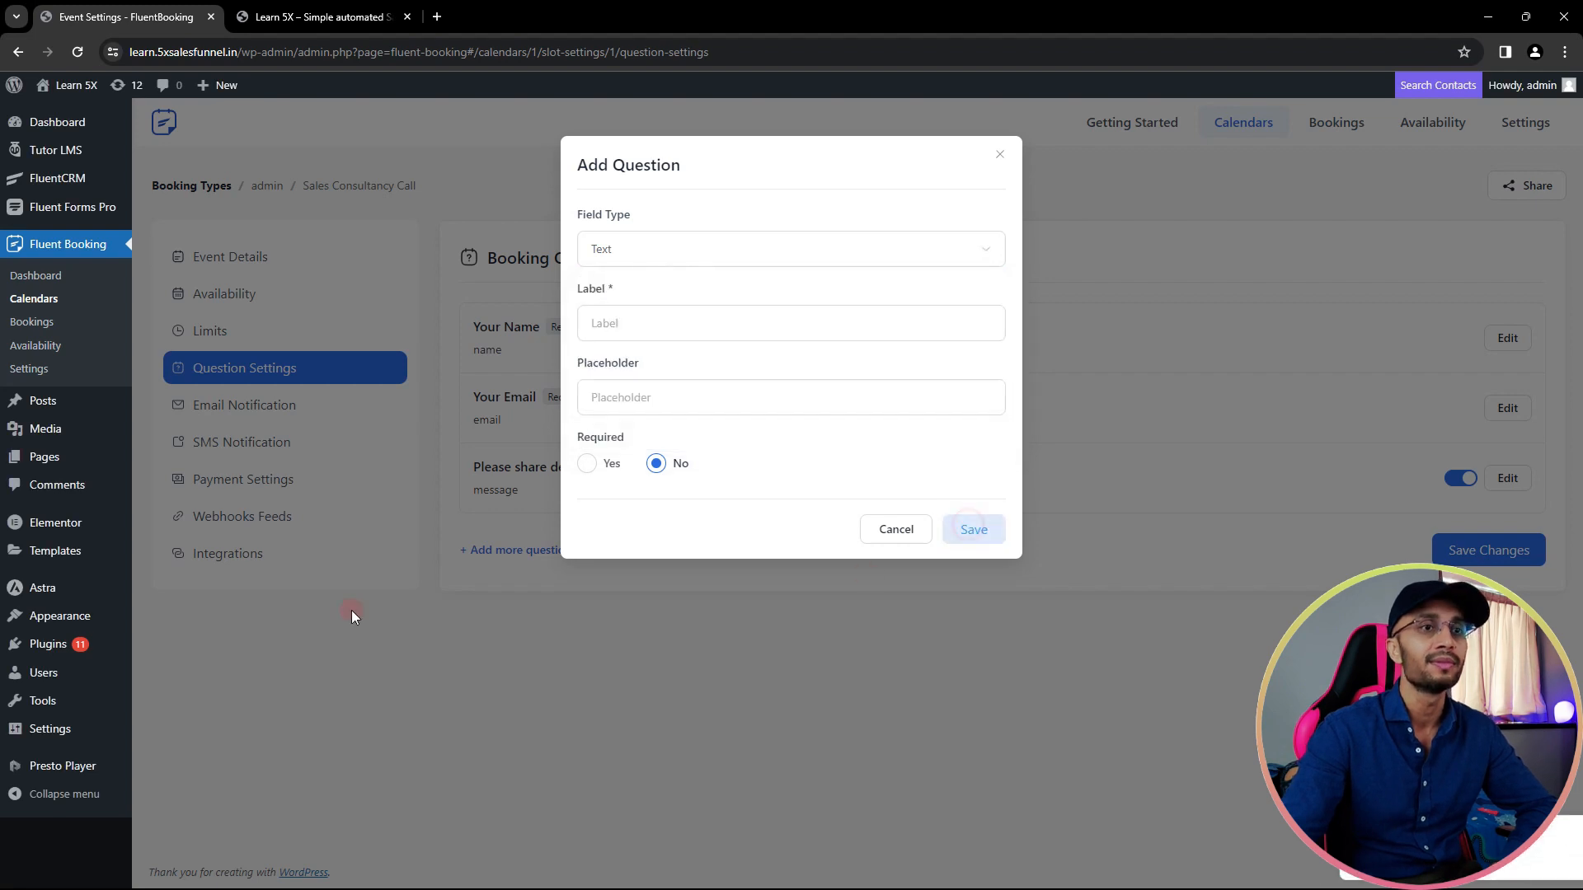
{"action": "left_click", "coordinate": [896, 532]}
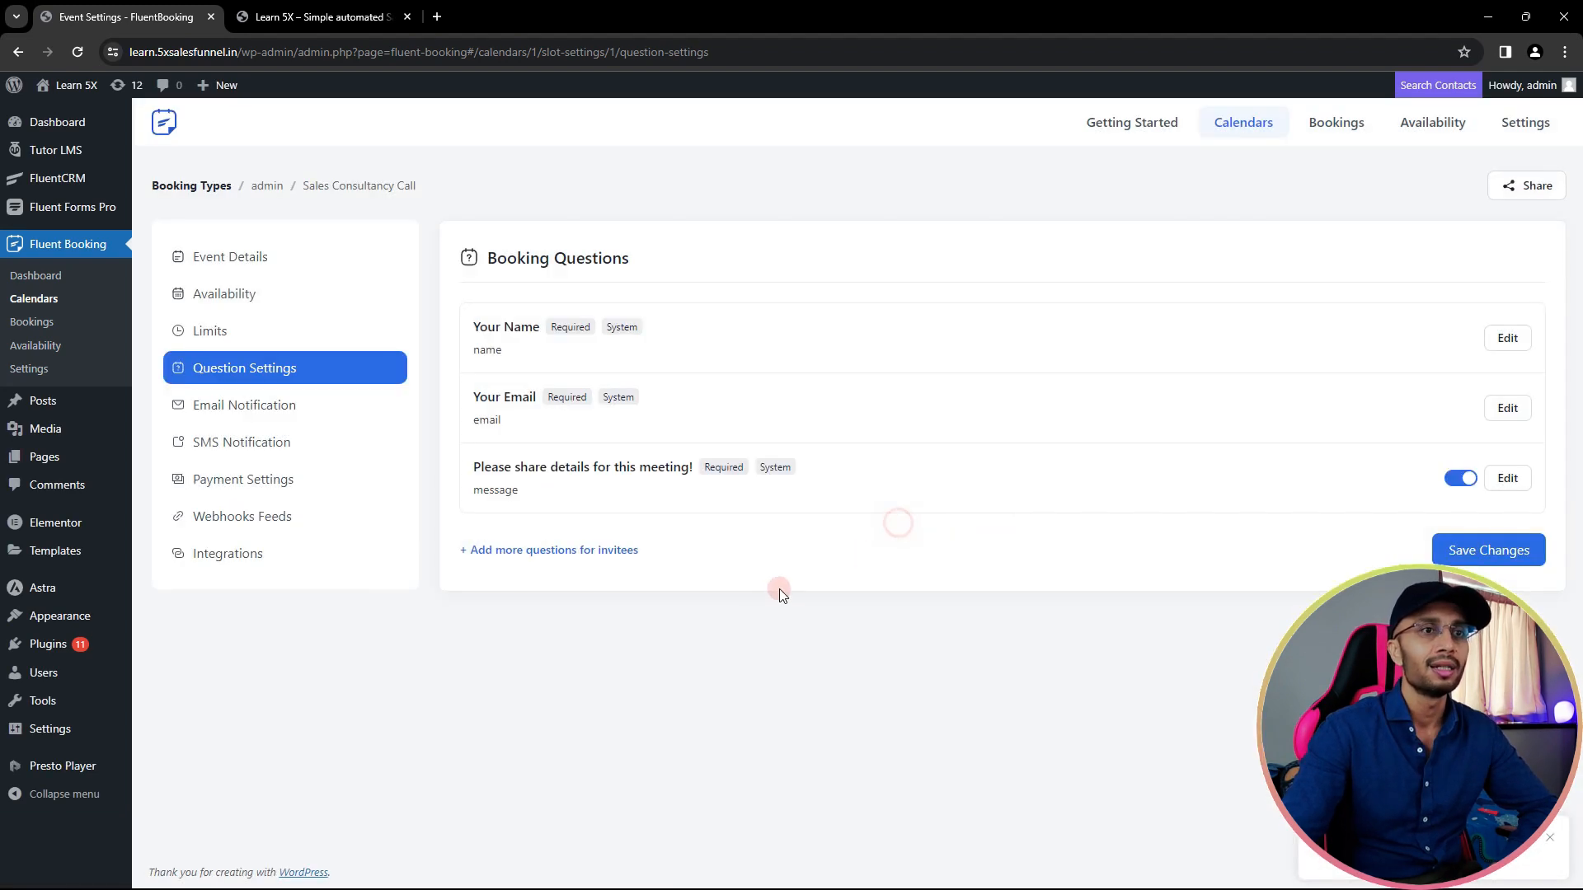
{"action": "left_click", "coordinate": [1480, 550]}
{"action": "left_click", "coordinate": [261, 405]}
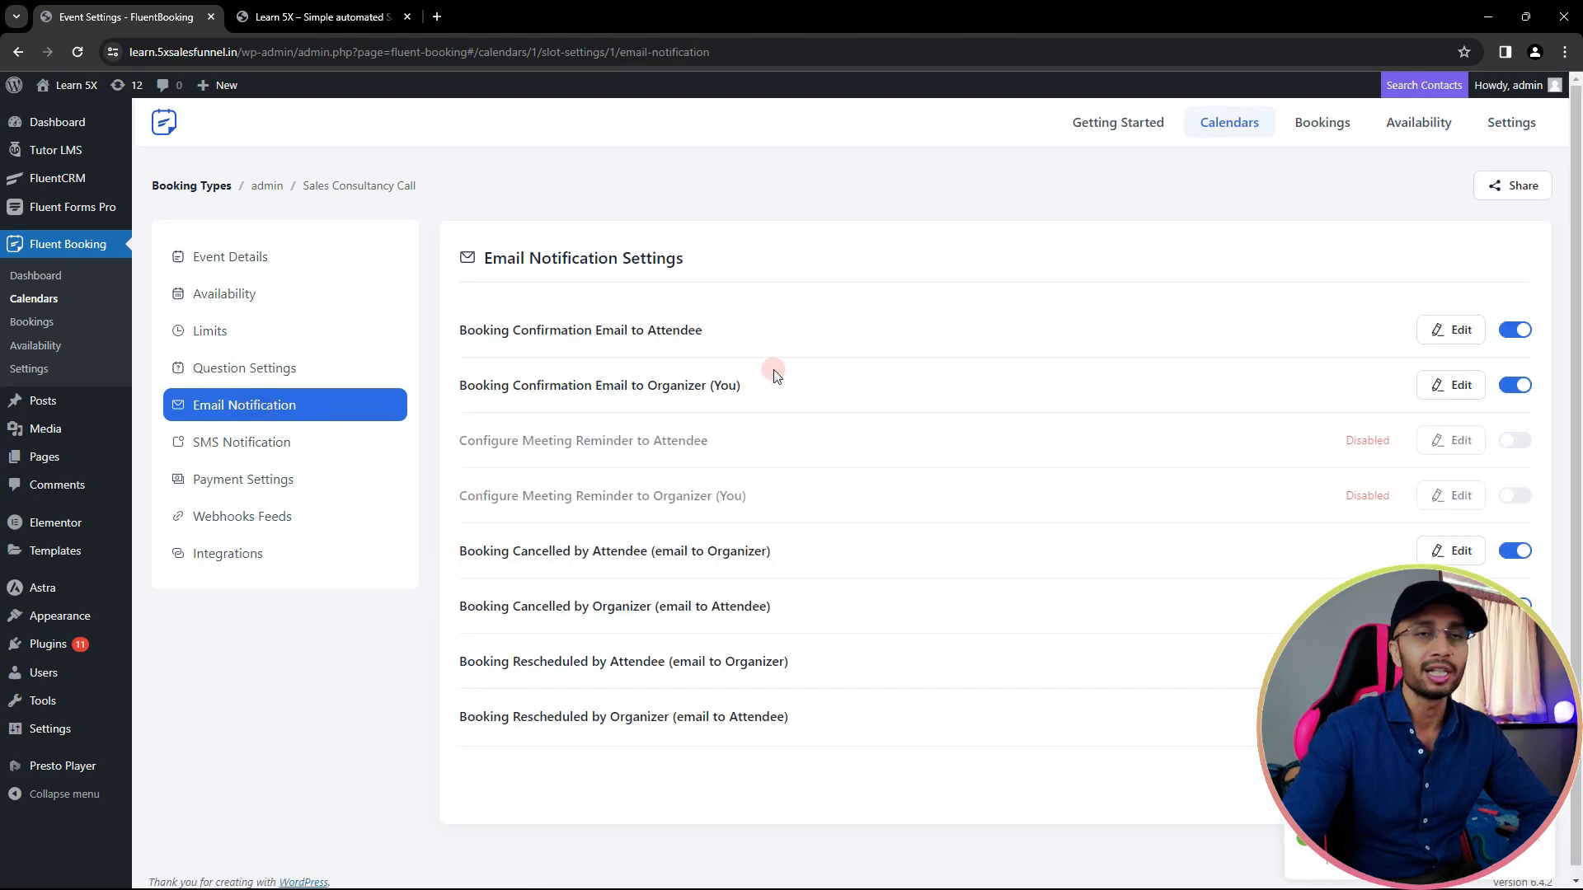
- Turn on both the attendee and organizer meeting reminder emails
{"action": "left_click", "coordinate": [1517, 550]}
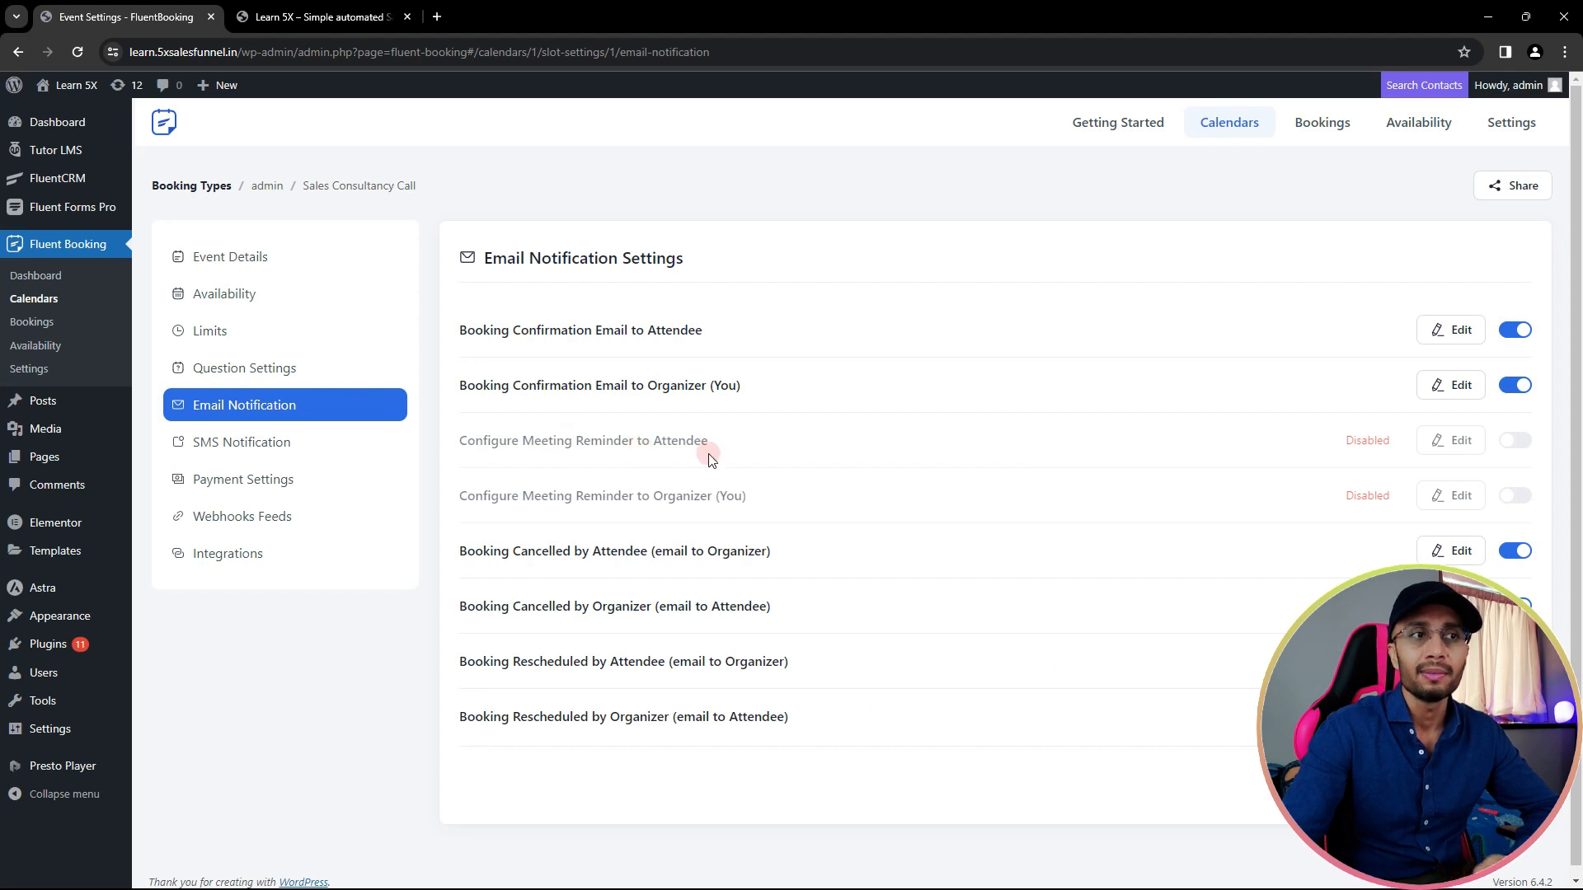
{"action": "left_click", "coordinate": [1515, 441]}
{"action": "left_click", "coordinate": [1515, 495]}
{"action": "left_click", "coordinate": [1448, 449]}
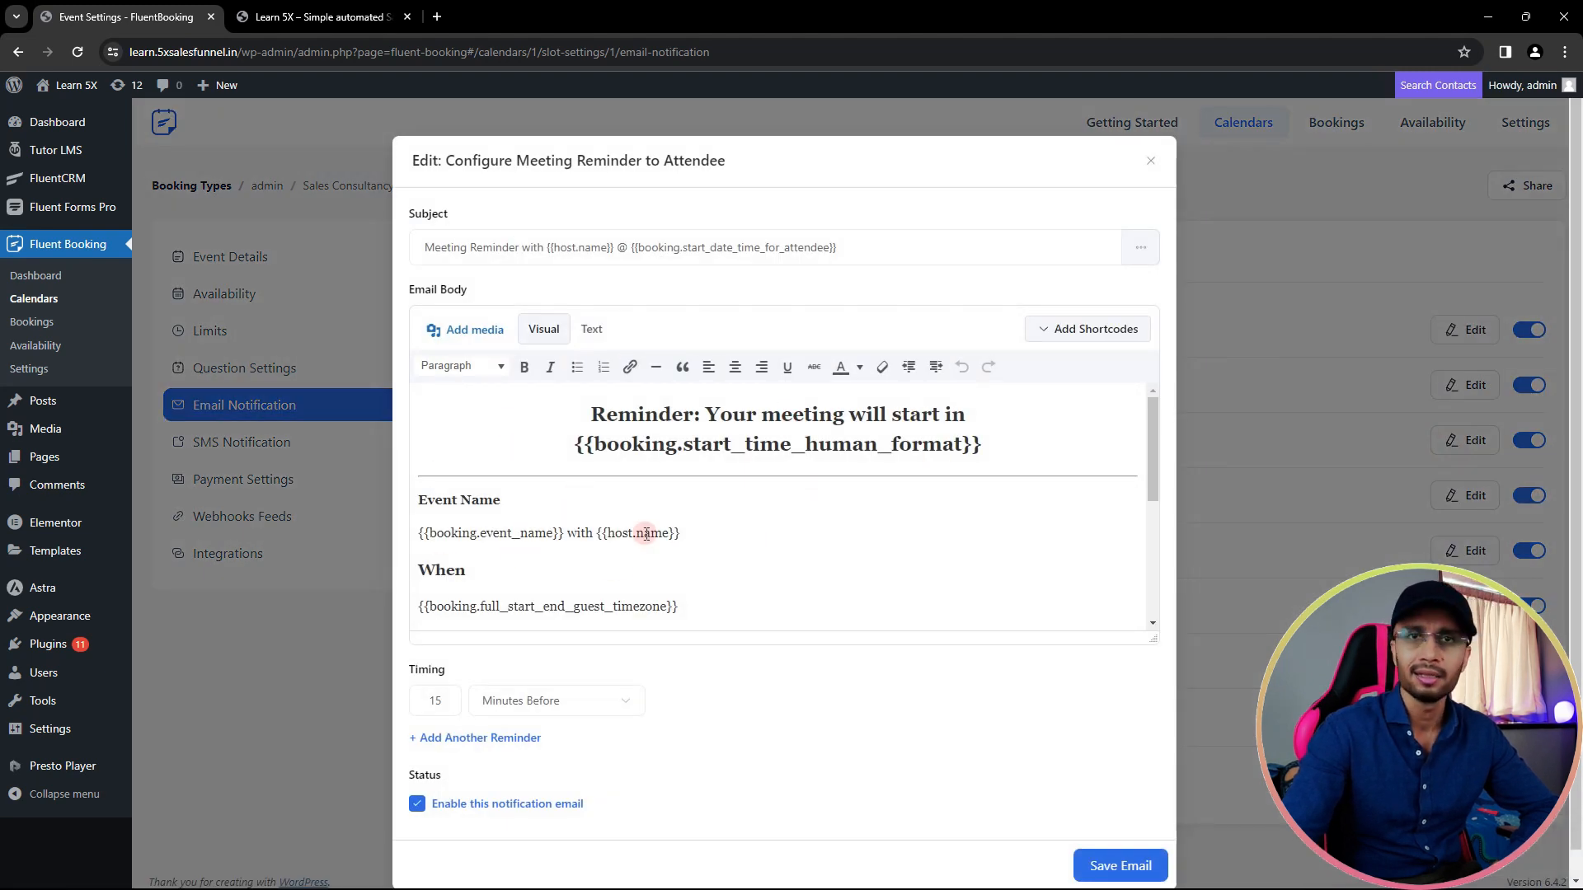
- Set the attendee reminder's first timing to 1 hour before
{"action": "scroll", "coordinate": [692, 676], "scroll_direction": "down", "scroll_amount": 1}
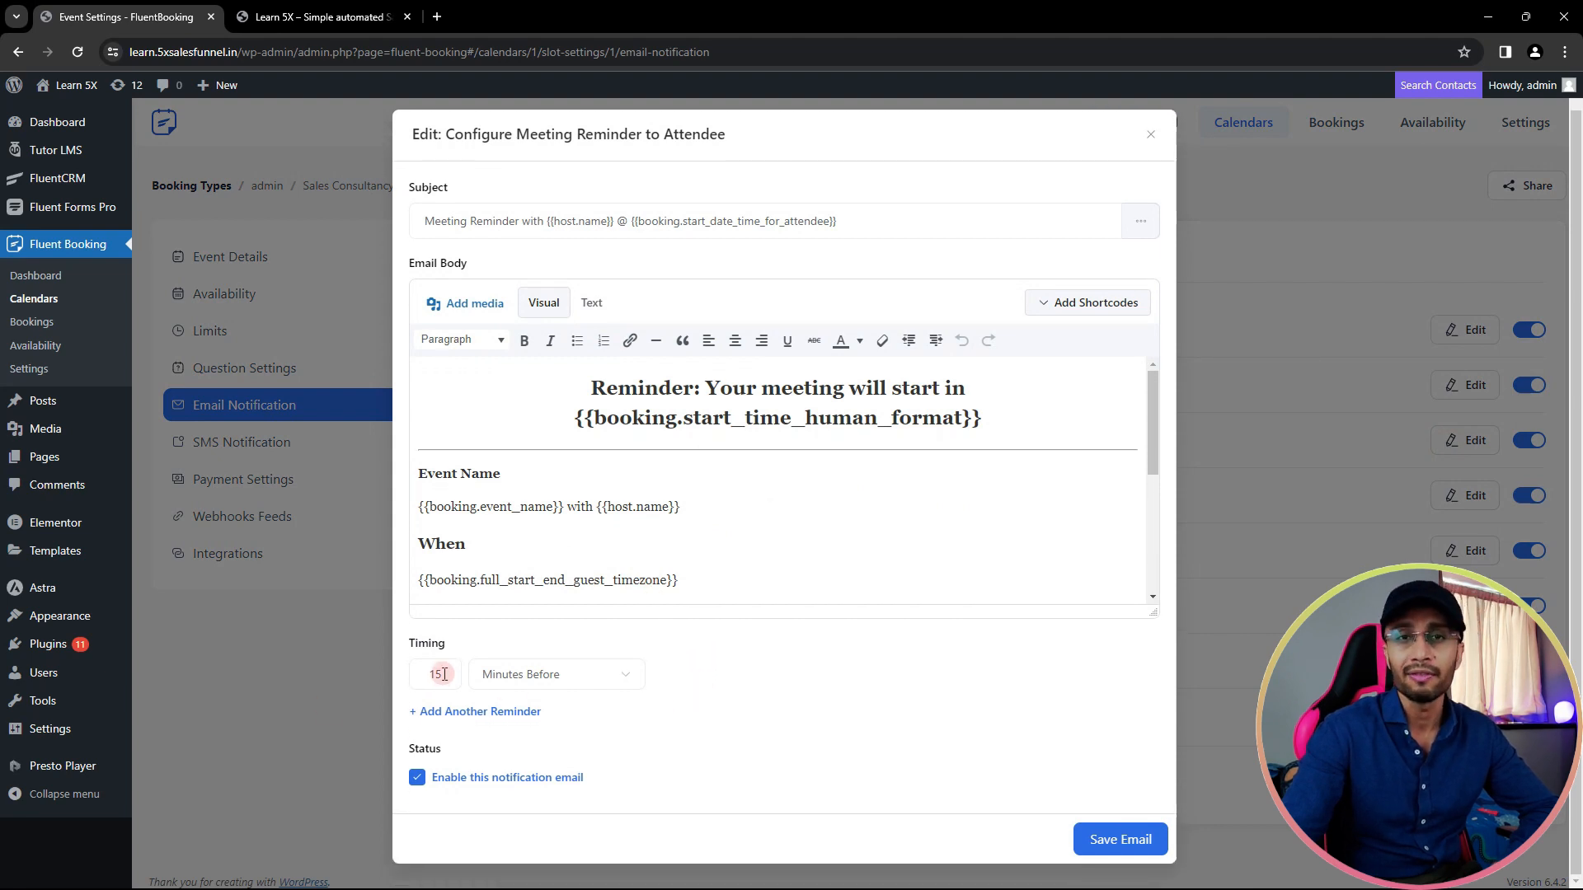
{"action": "left_click_drag", "start_coordinate": [443, 675], "coordinate": [431, 675]}
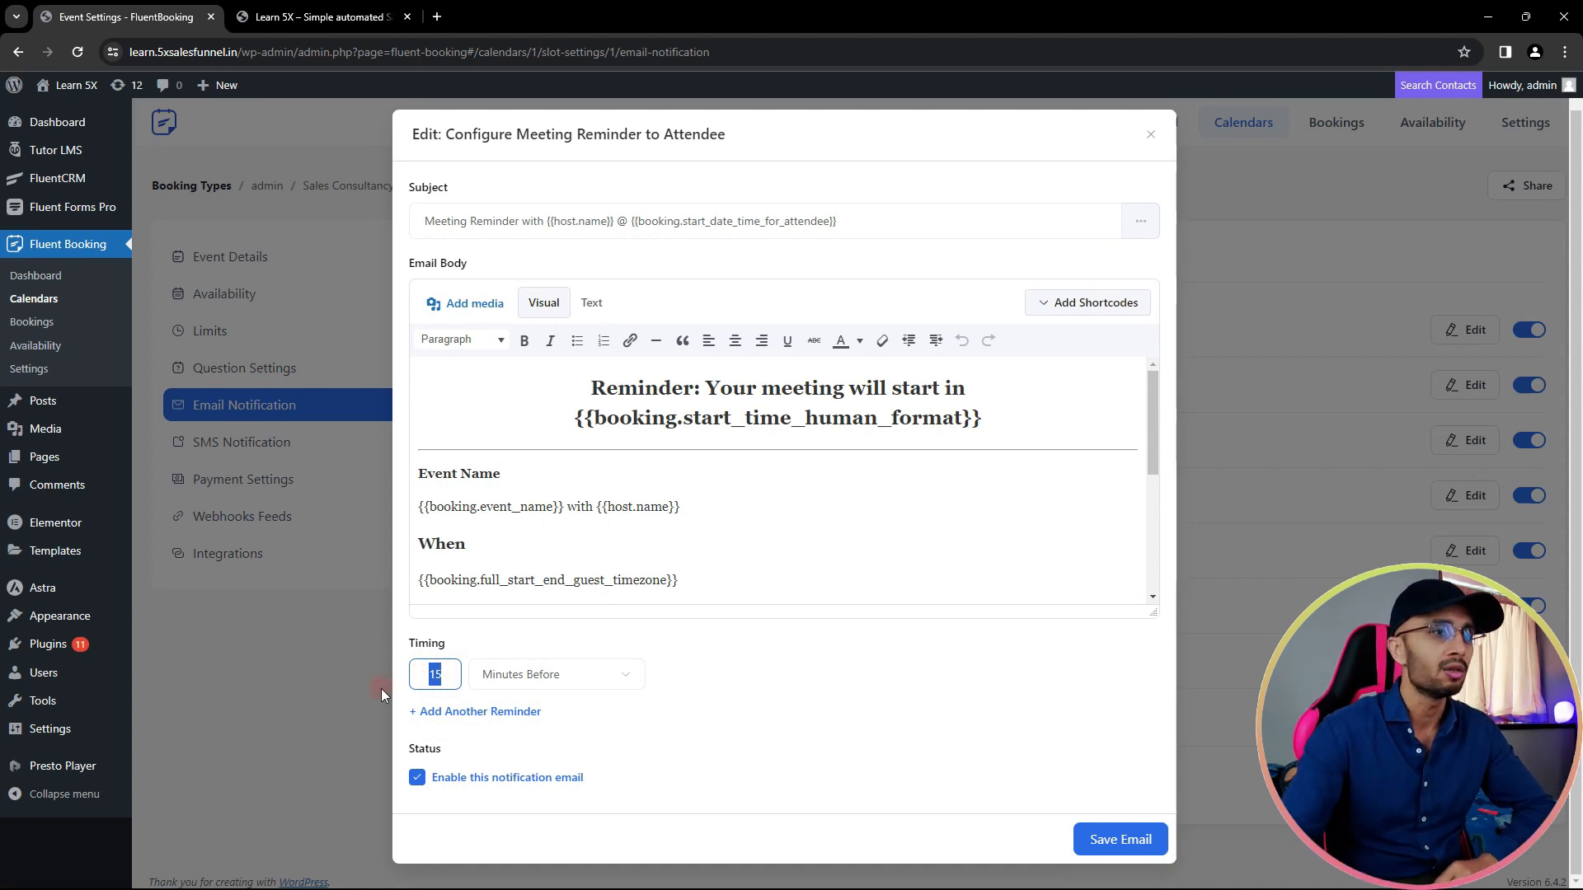
{"action": "type", "text": "59"}
{"action": "left_click_drag", "start_coordinate": [449, 673], "coordinate": [426, 674]}
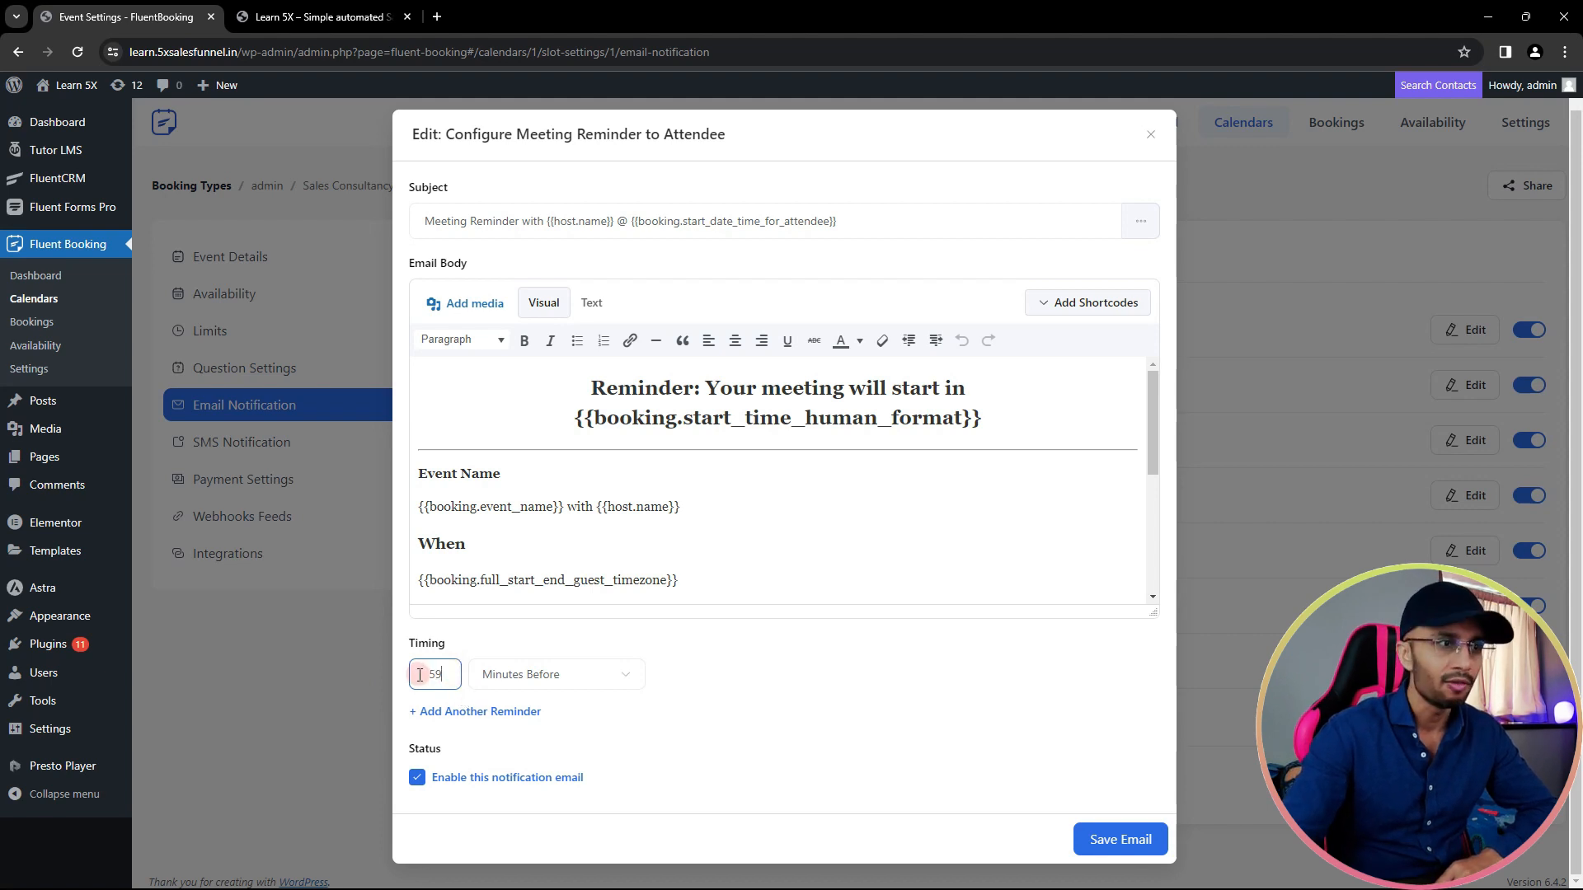
{"action": "left_click", "coordinate": [509, 673]}
{"action": "left_click", "coordinate": [522, 744]}
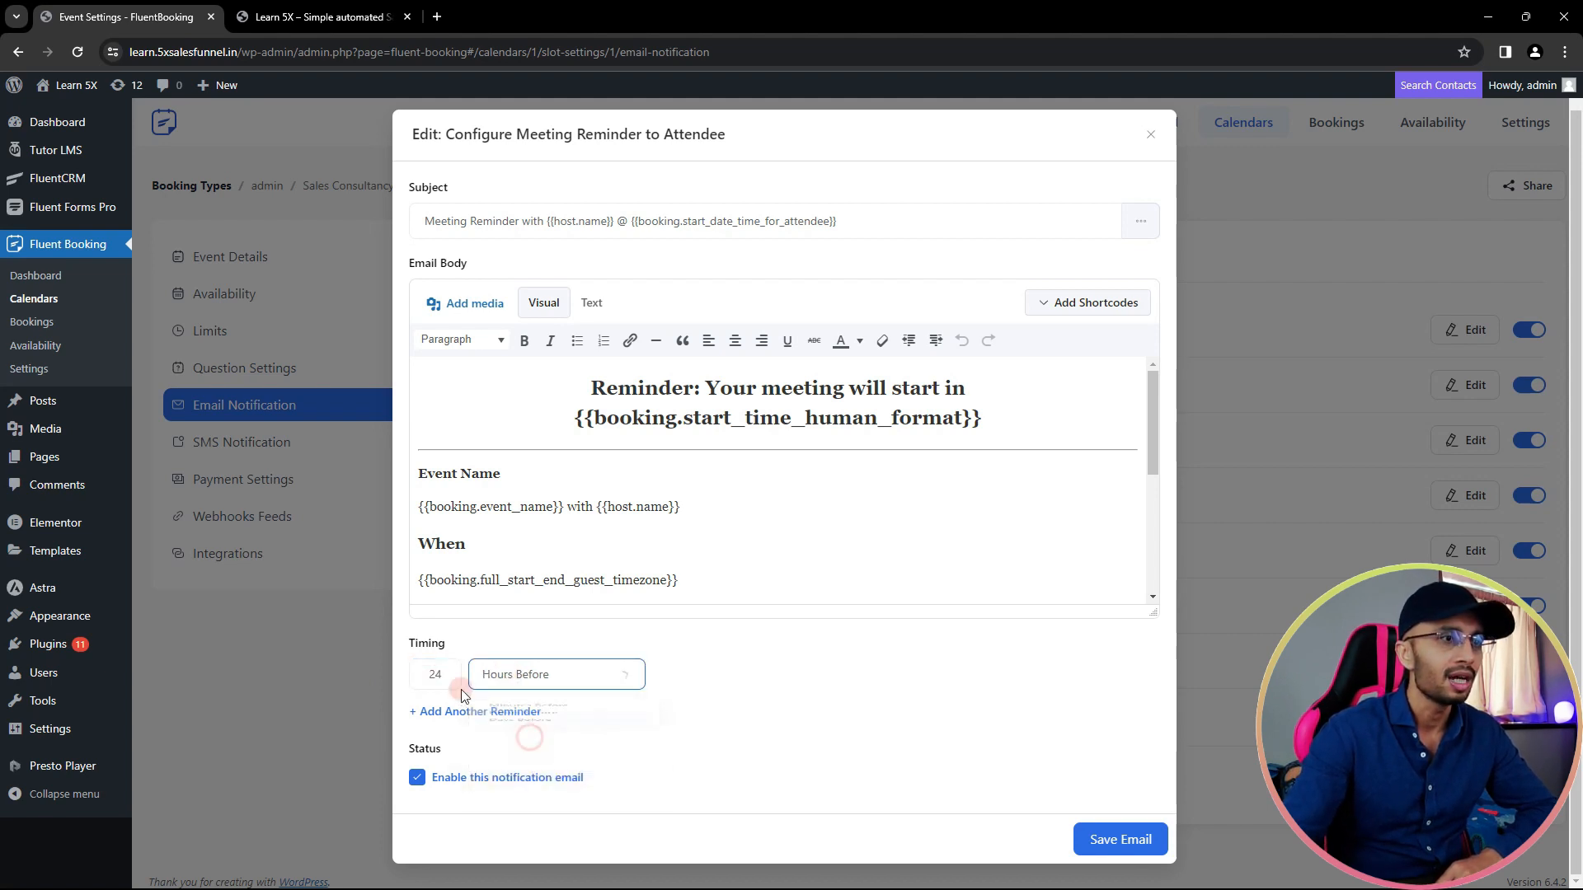
{"action": "left_click_drag", "start_coordinate": [421, 674], "coordinate": [472, 675]}
{"action": "key", "text": "BackSpace"}
{"action": "type", "text": "1"}
- Add a second timing so reminders go 1 day and 1 hour before, then save the email
{"action": "left_click", "coordinate": [486, 712]}
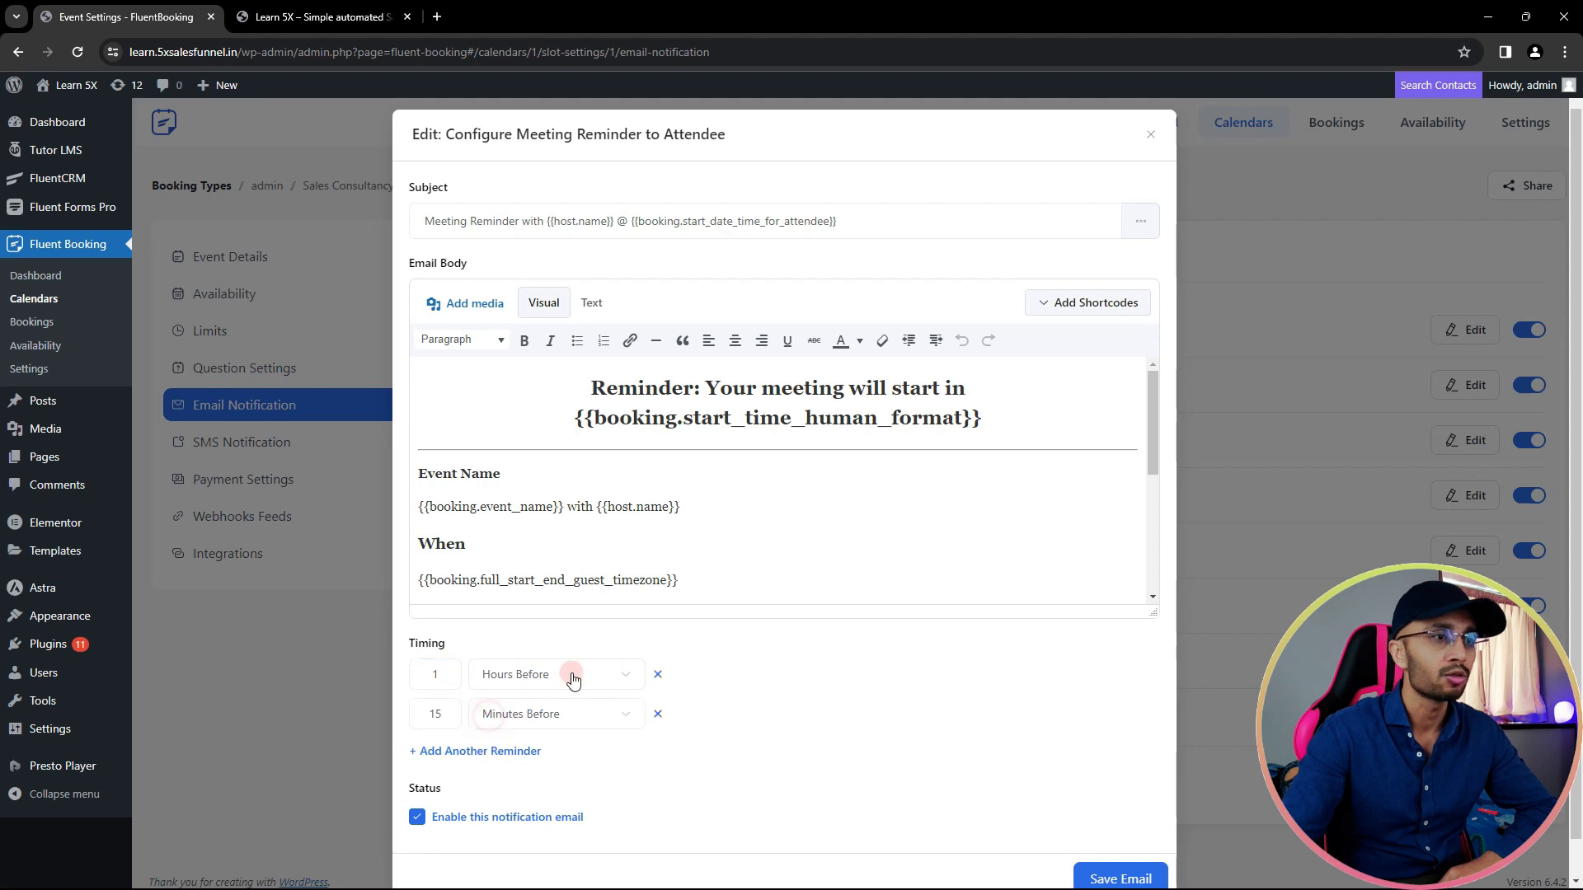
{"action": "left_click", "coordinate": [540, 673]}
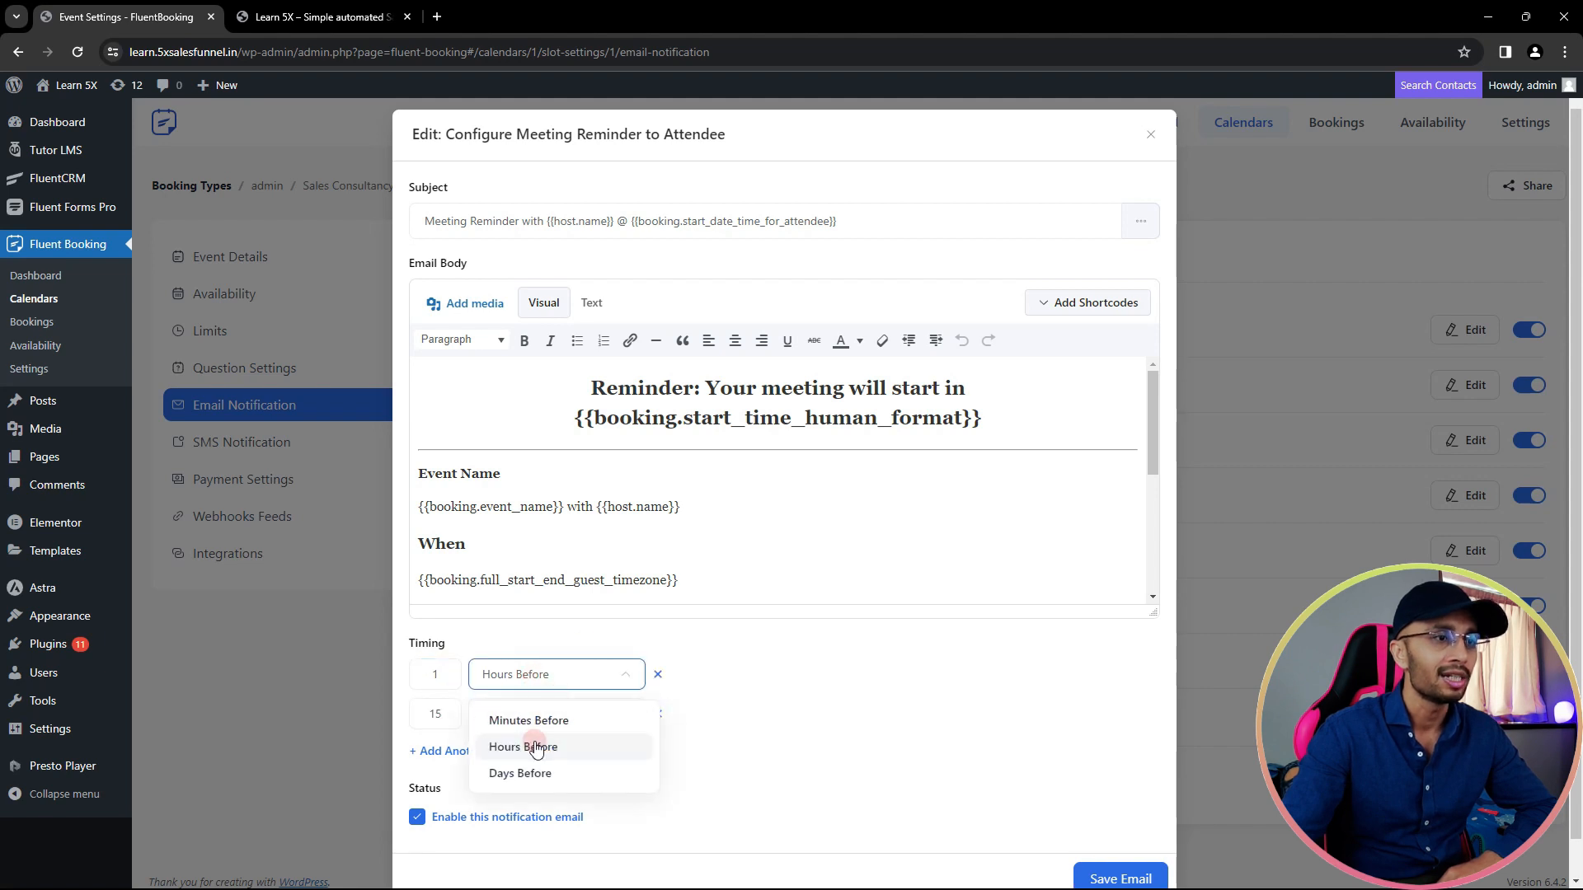
{"action": "left_click", "coordinate": [518, 771]}
{"action": "left_click_drag", "start_coordinate": [446, 714], "coordinate": [413, 716]}
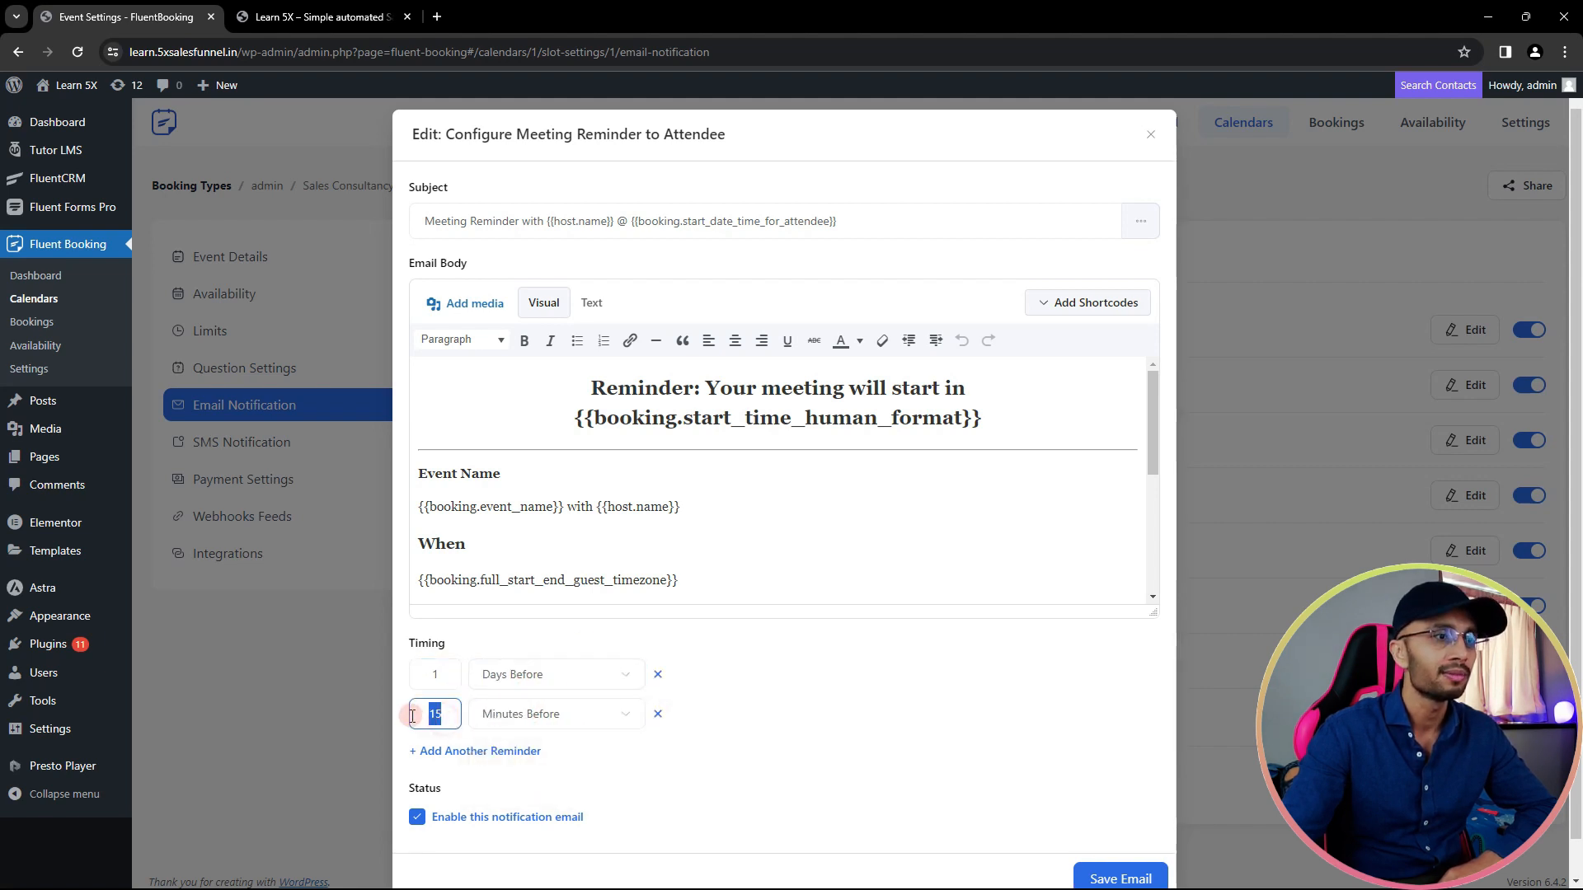
{"action": "left_click", "coordinate": [622, 716]}
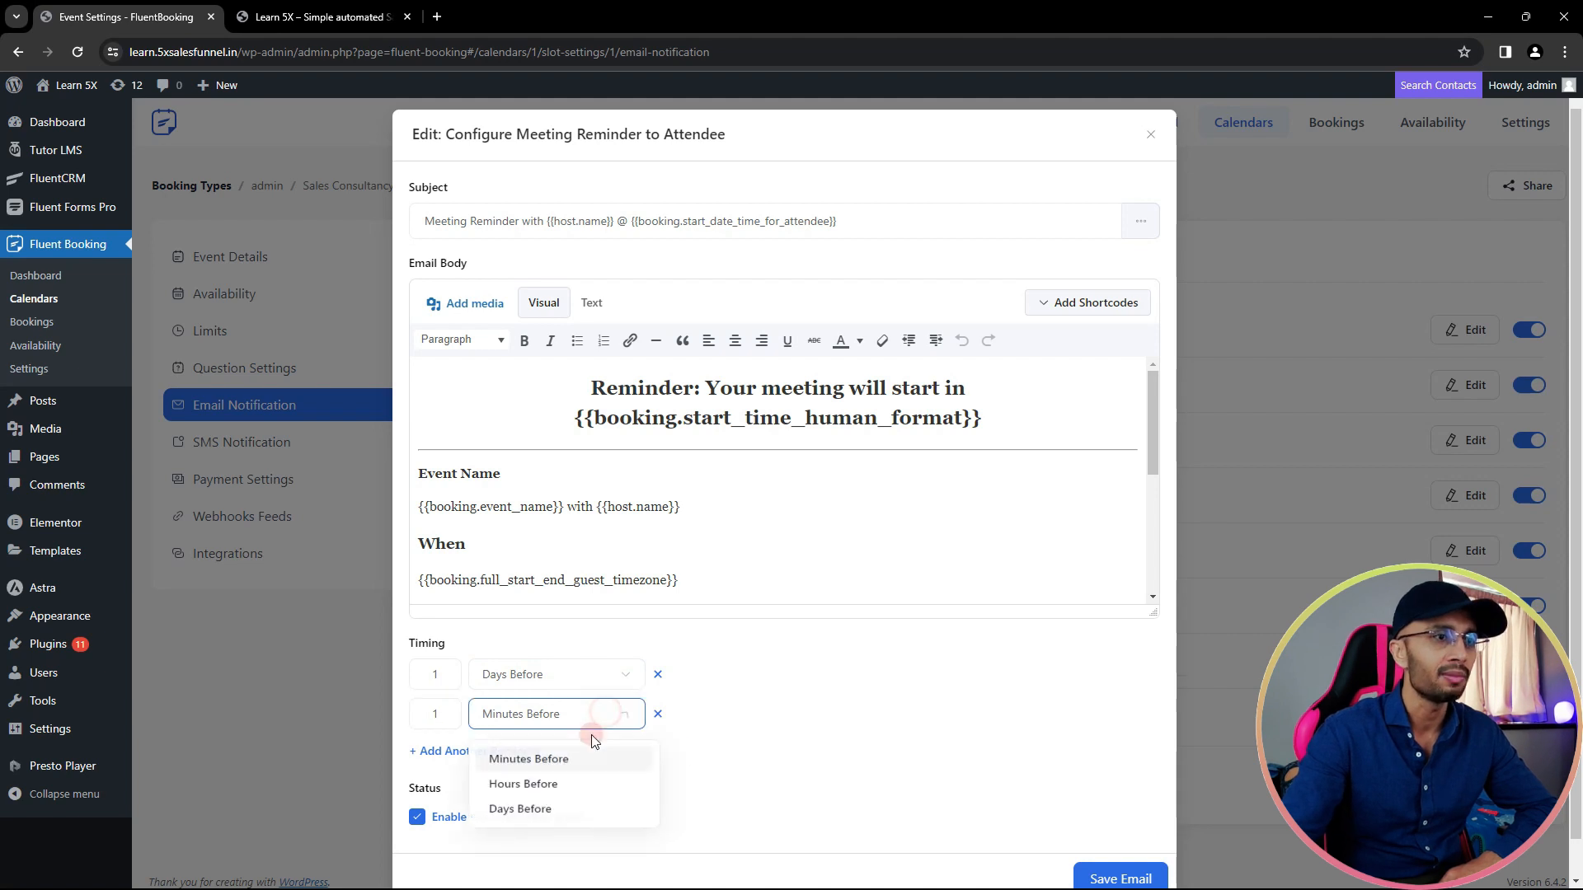
{"action": "left_click", "coordinate": [551, 788]}
{"action": "left_click", "coordinate": [446, 751]}
{"action": "left_click_drag", "start_coordinate": [443, 754], "coordinate": [413, 754]}
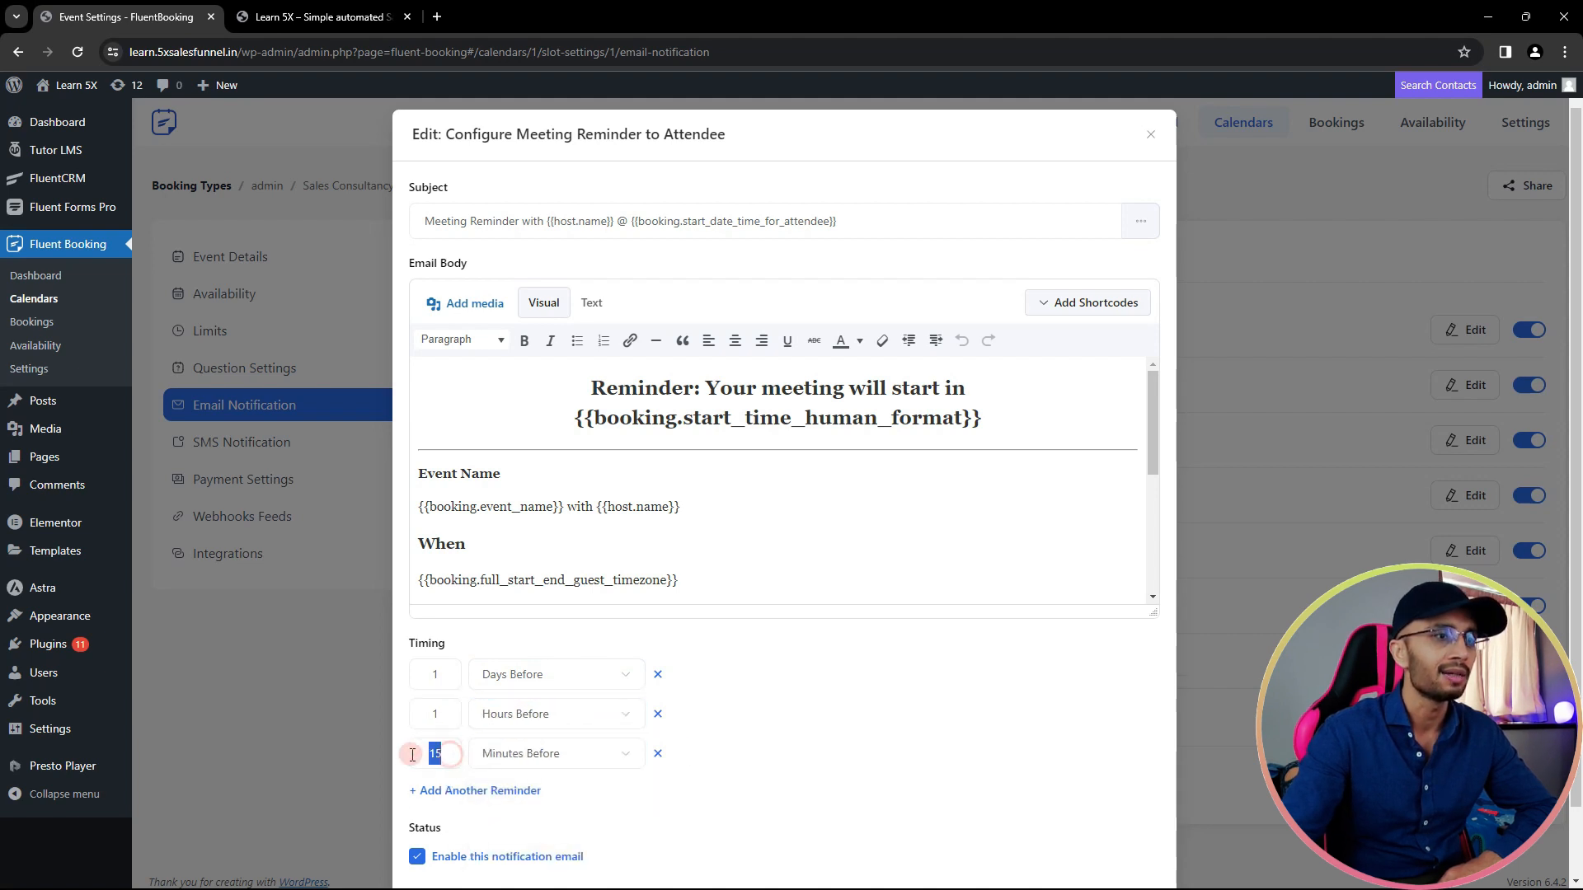
{"action": "type", "text": "5"}
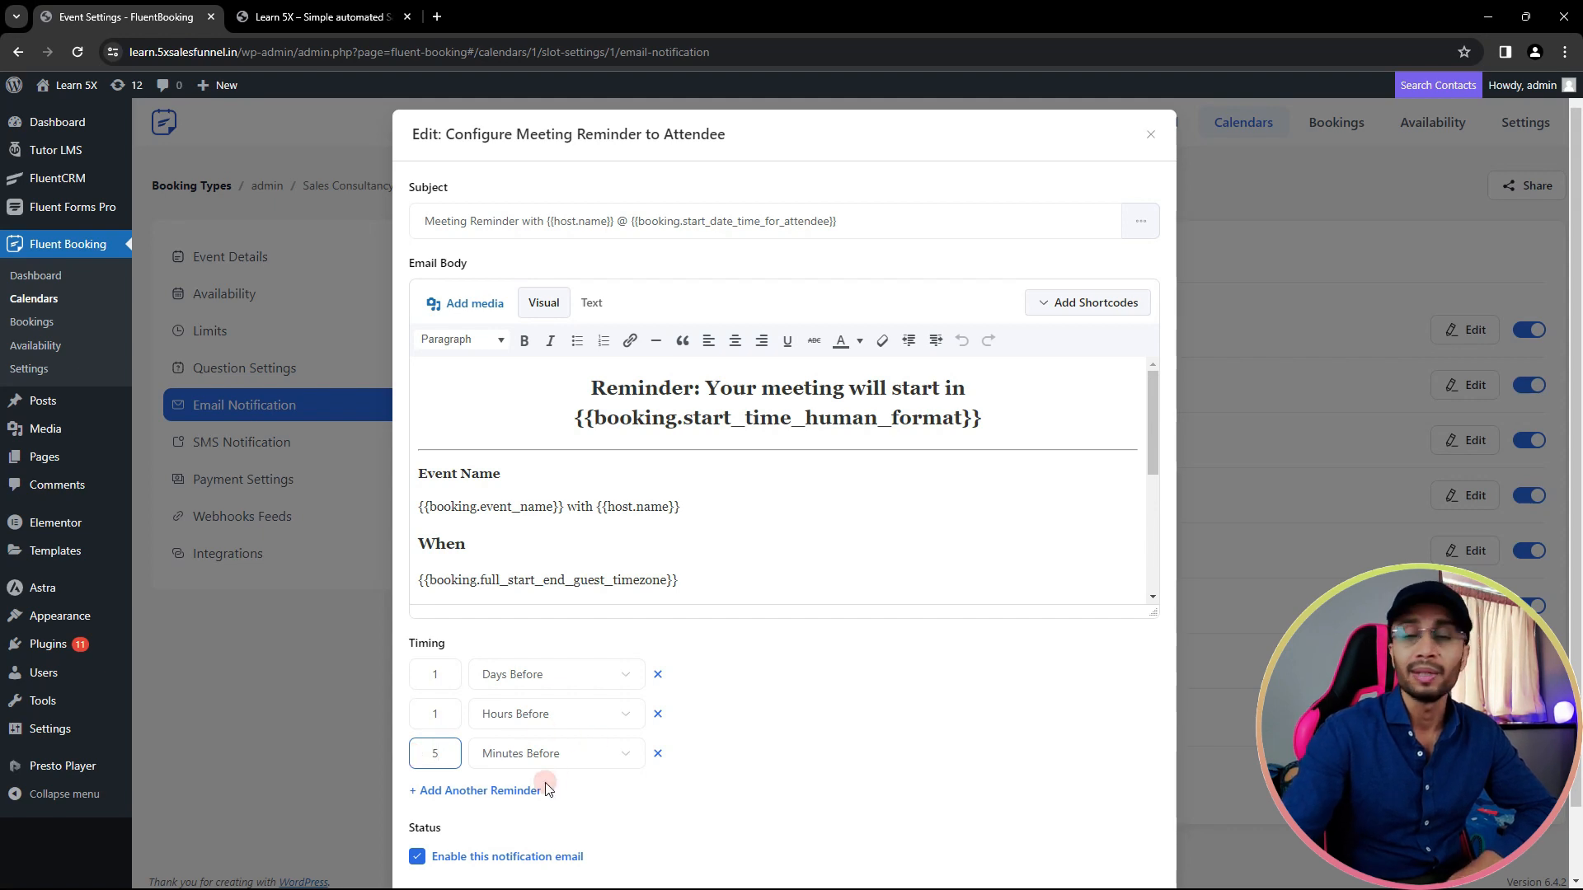
{"action": "scroll", "coordinate": [577, 726], "scroll_direction": "down", "scroll_amount": 1}
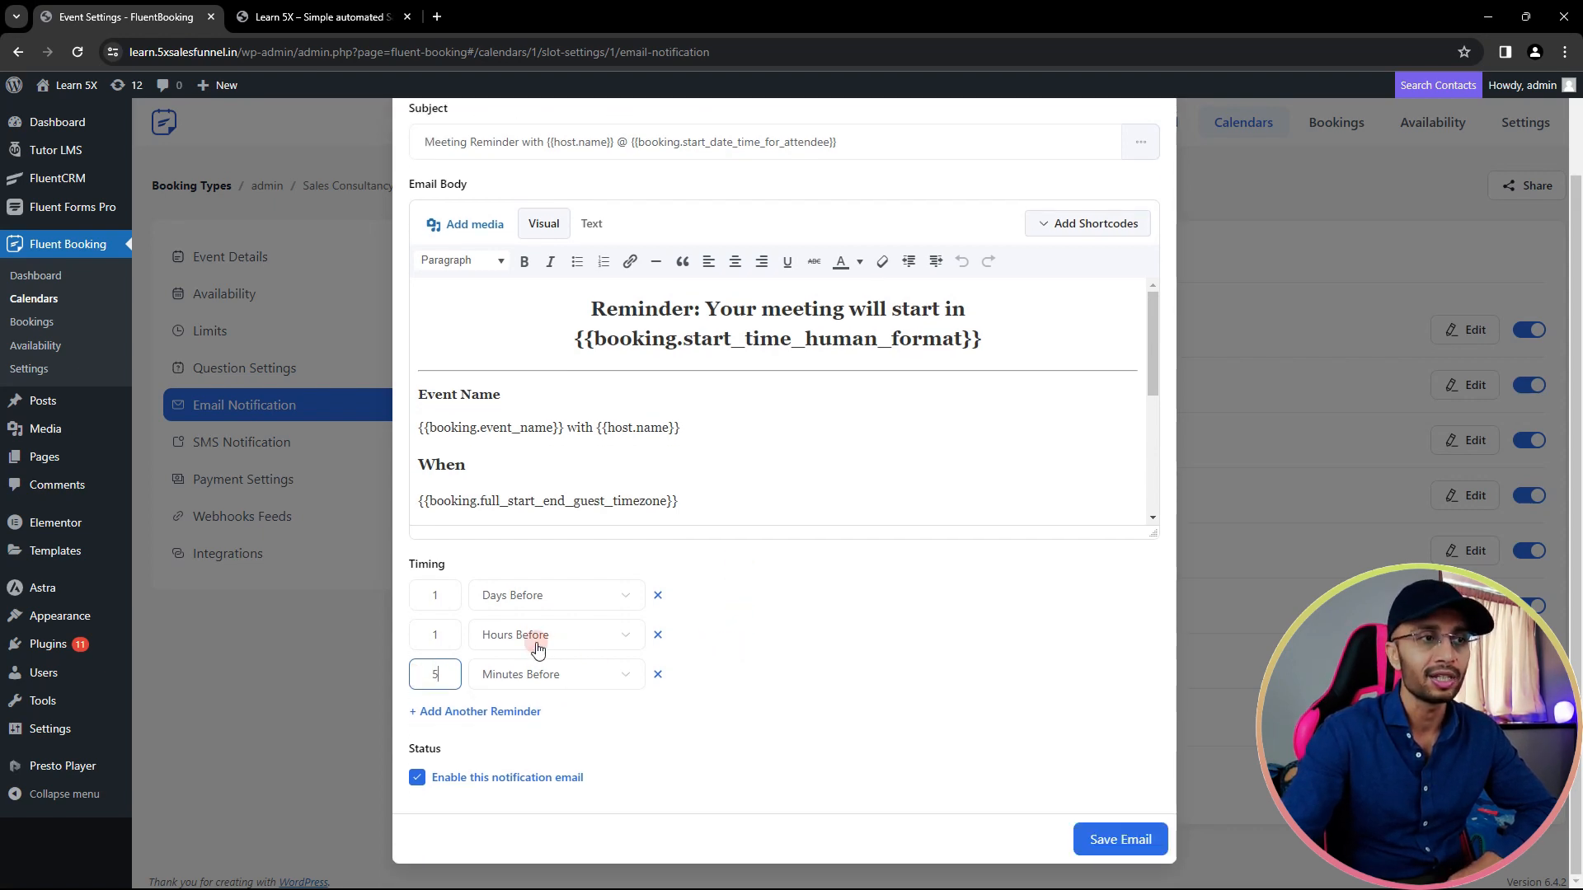
{"action": "left_click", "coordinate": [660, 673]}
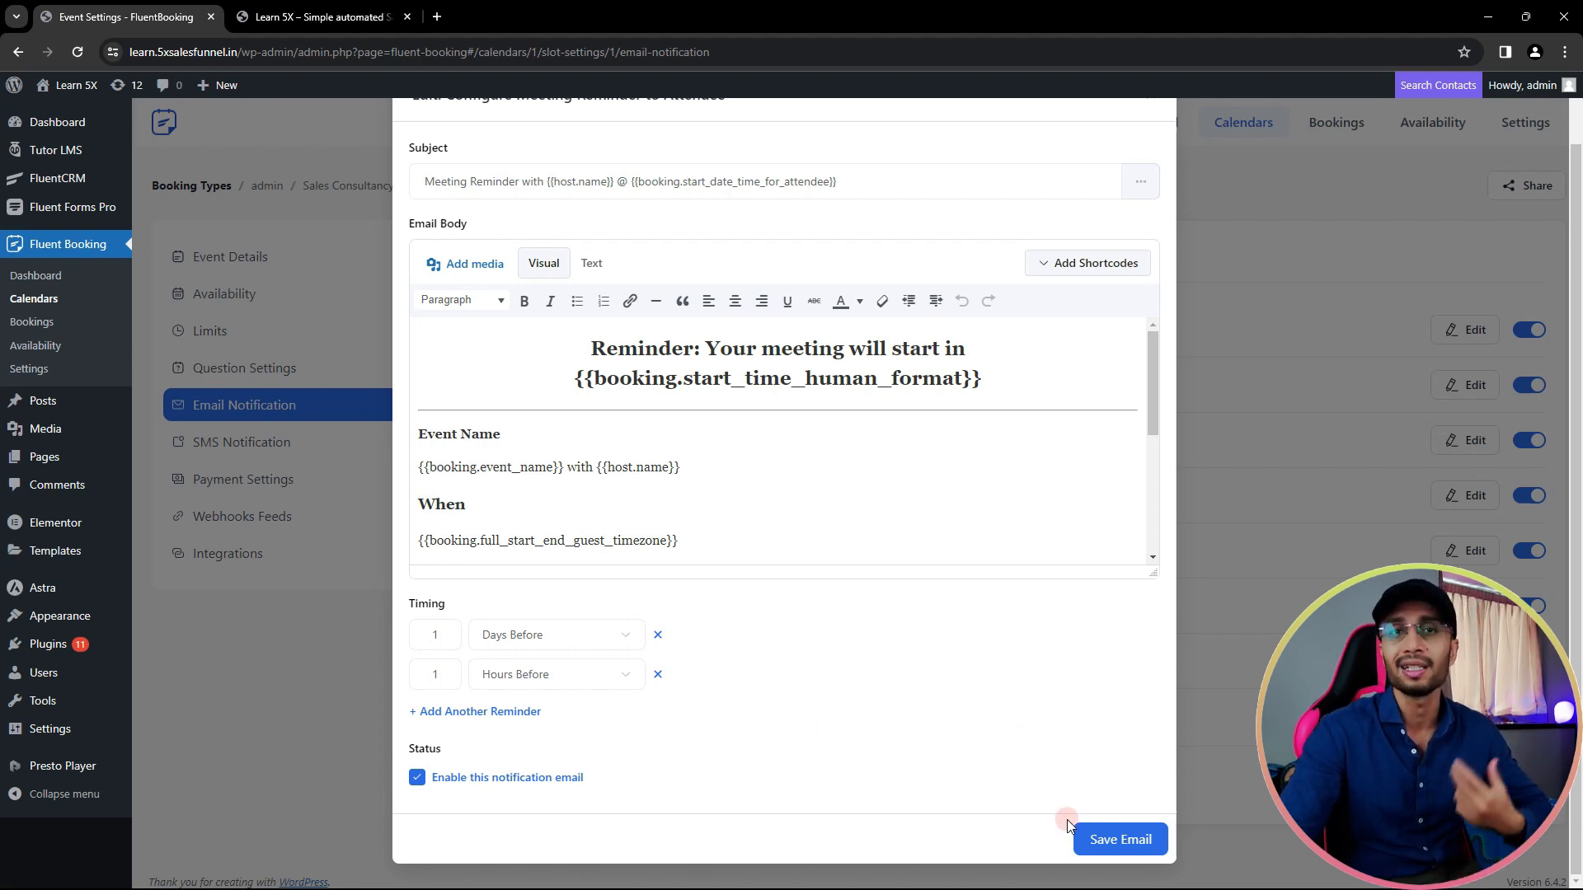
{"action": "left_click", "coordinate": [1105, 842]}
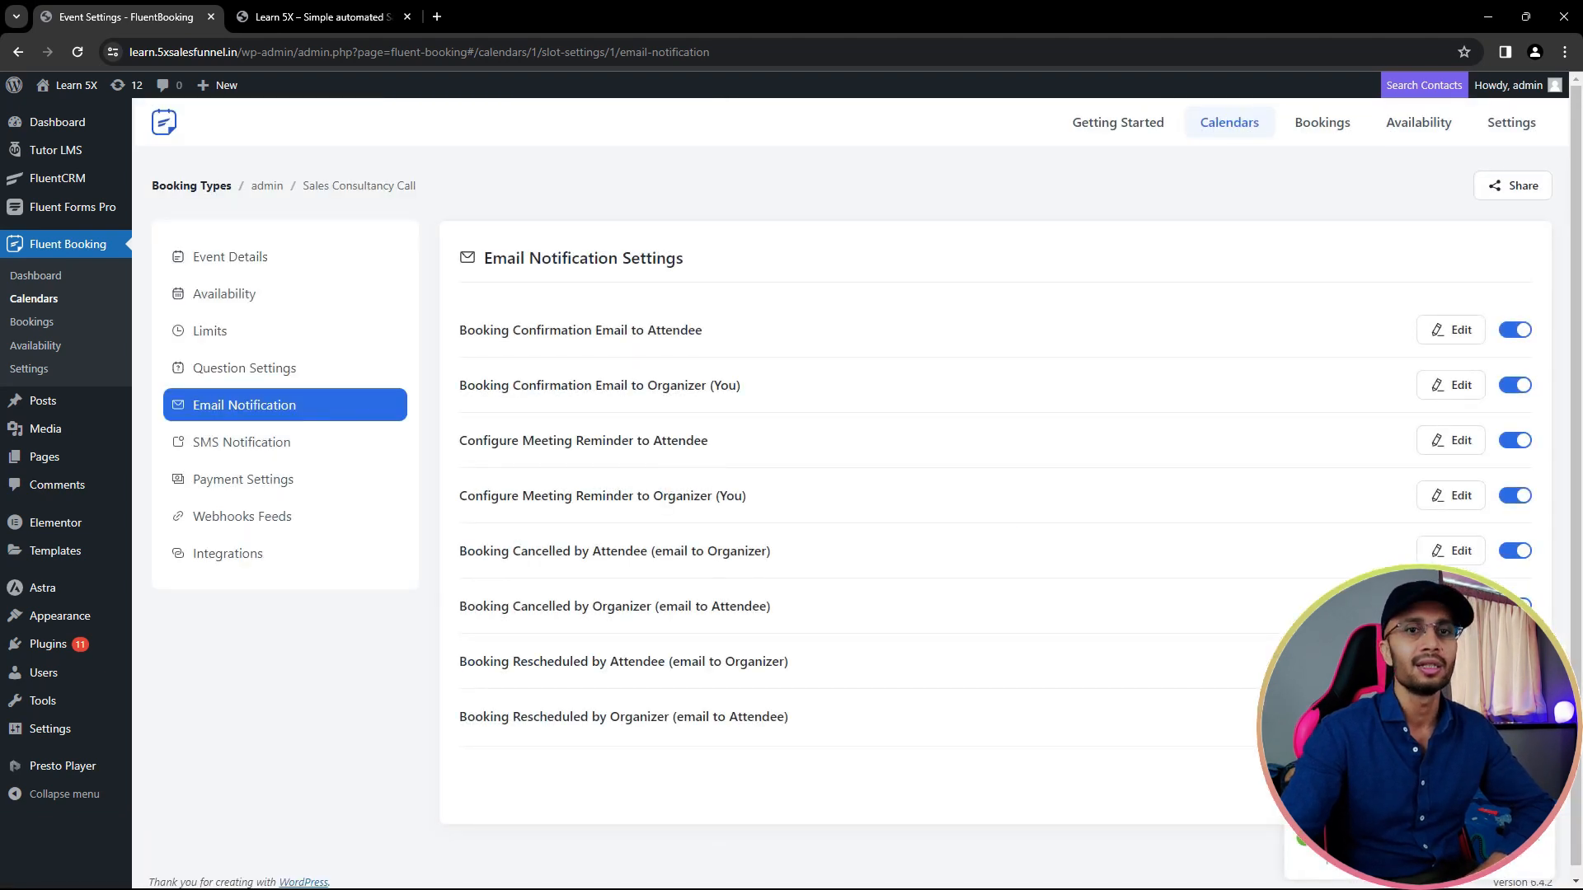
- Check the event's SMS notification settings, then its Payment Settings, which need Stripe activated first
{"action": "left_click", "coordinate": [216, 438]}
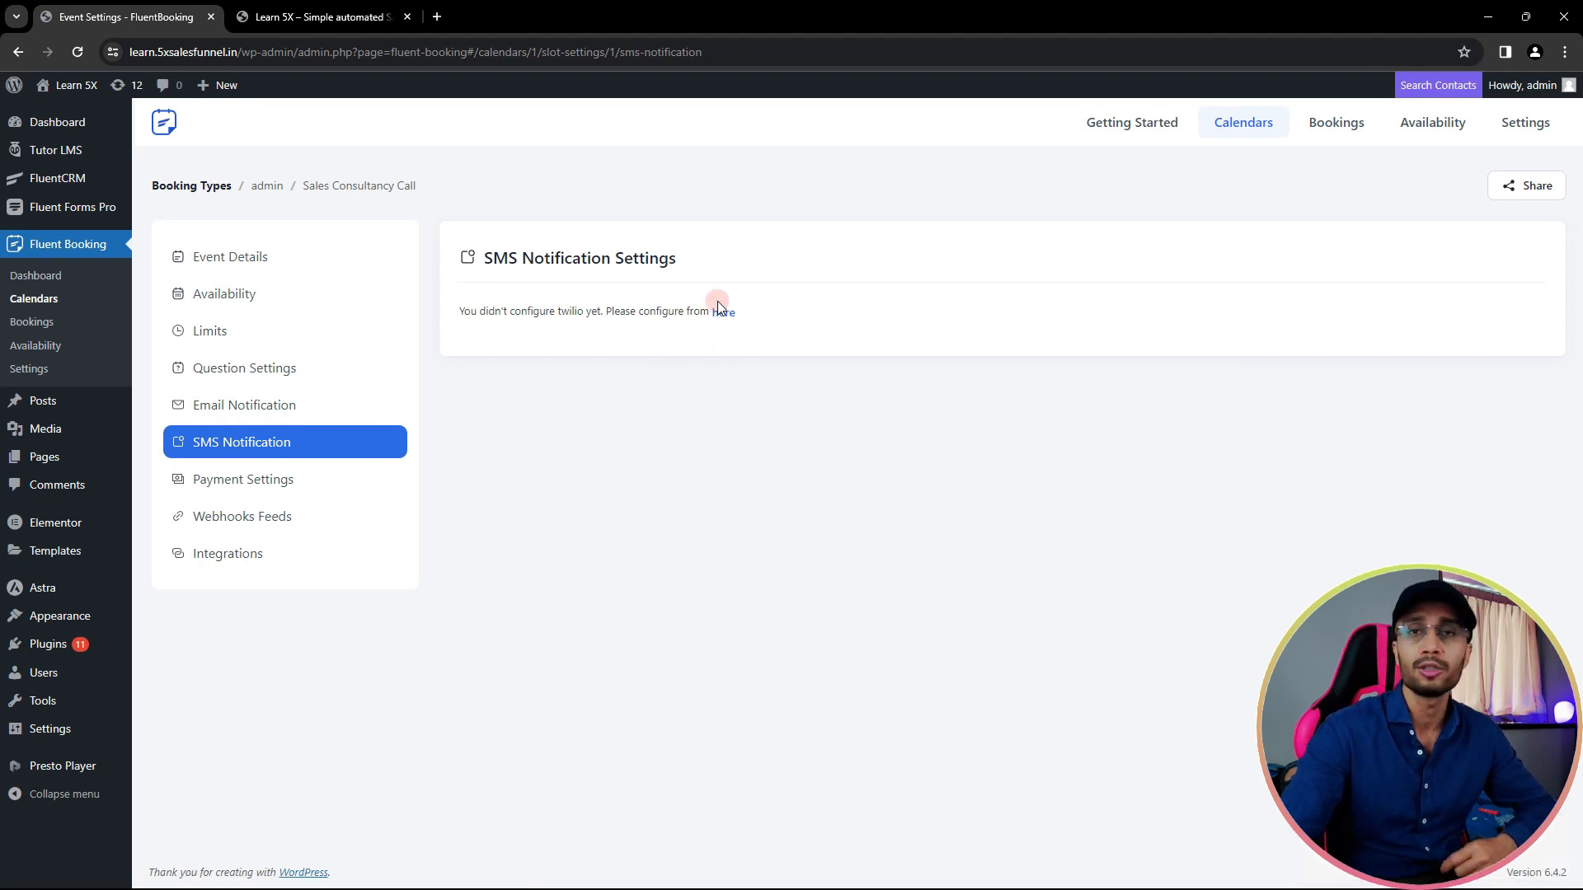
{"action": "left_click", "coordinate": [248, 478]}
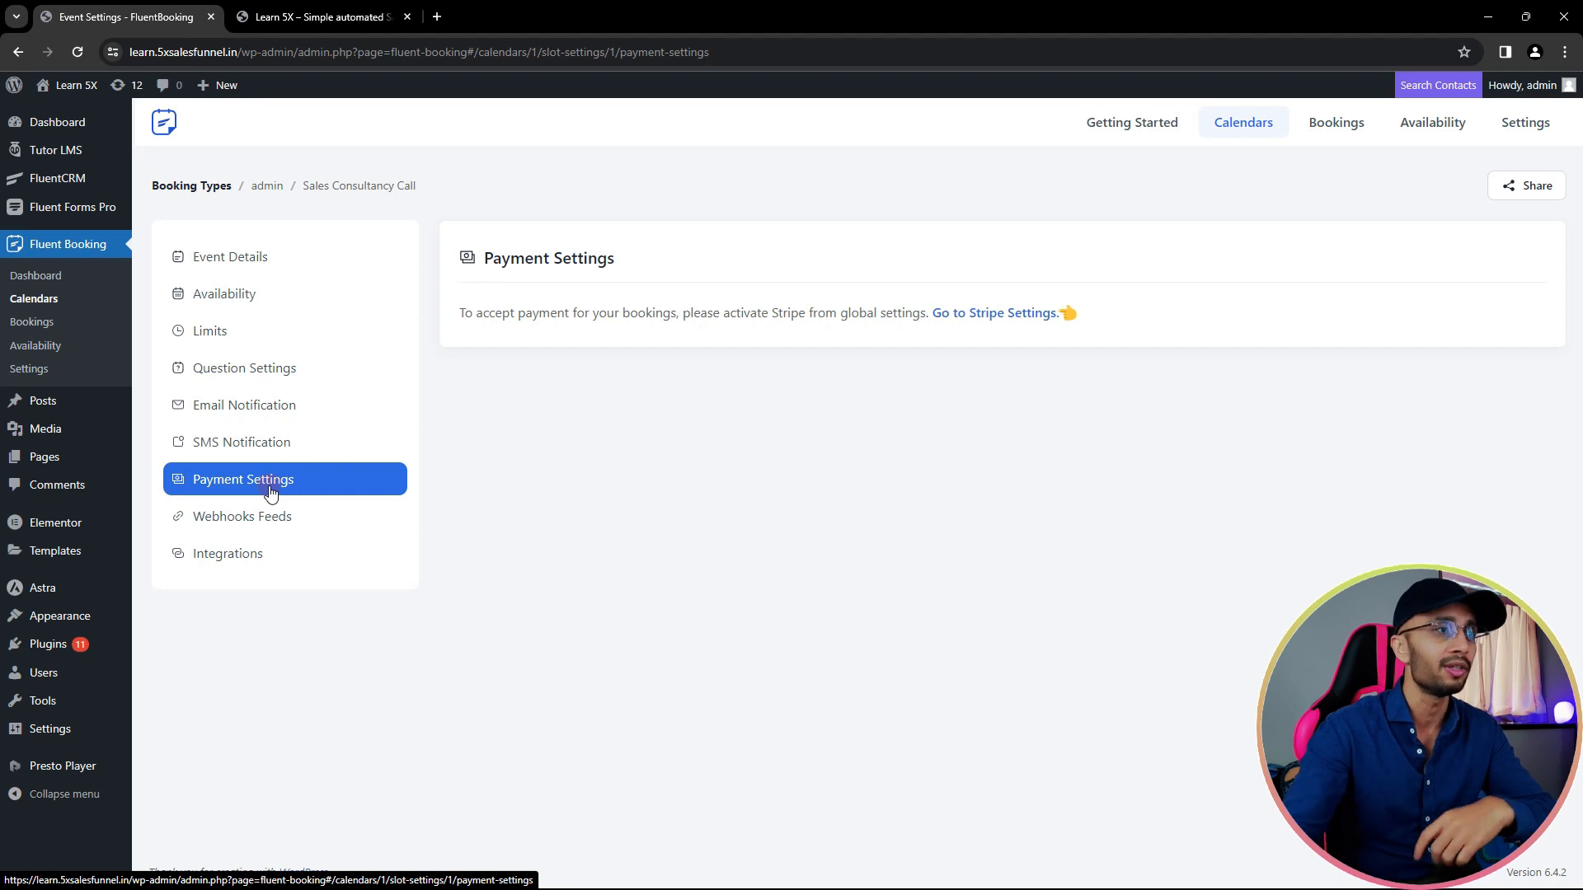
- Look at the Sales Consultancy Call webhook feeds, then its empty Integrations page
{"action": "left_click", "coordinate": [271, 516]}
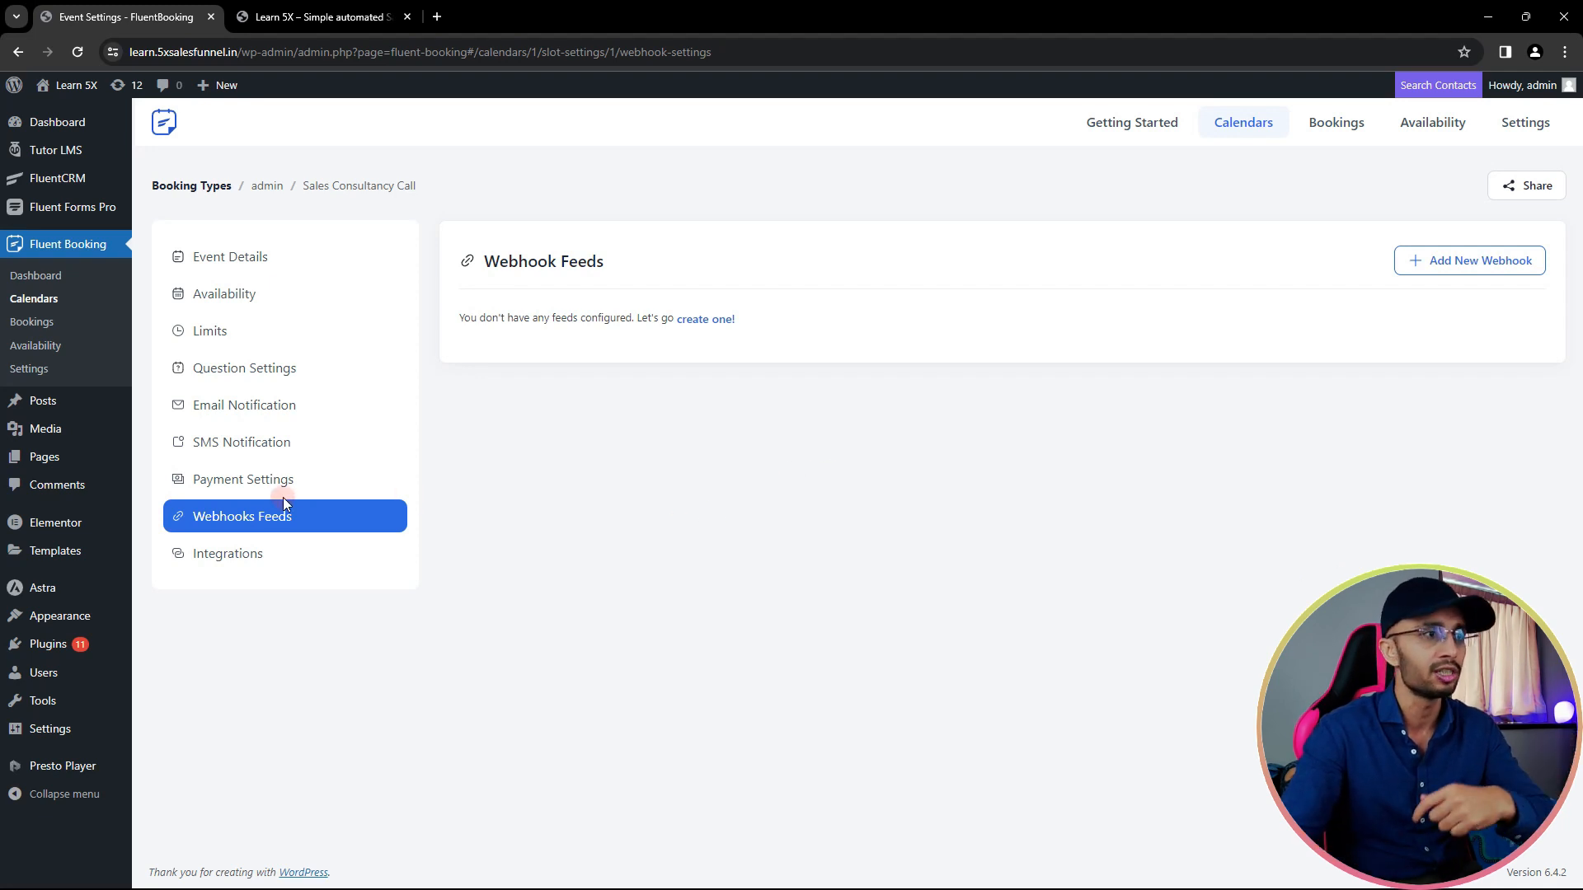
{"action": "left_click", "coordinate": [257, 554]}
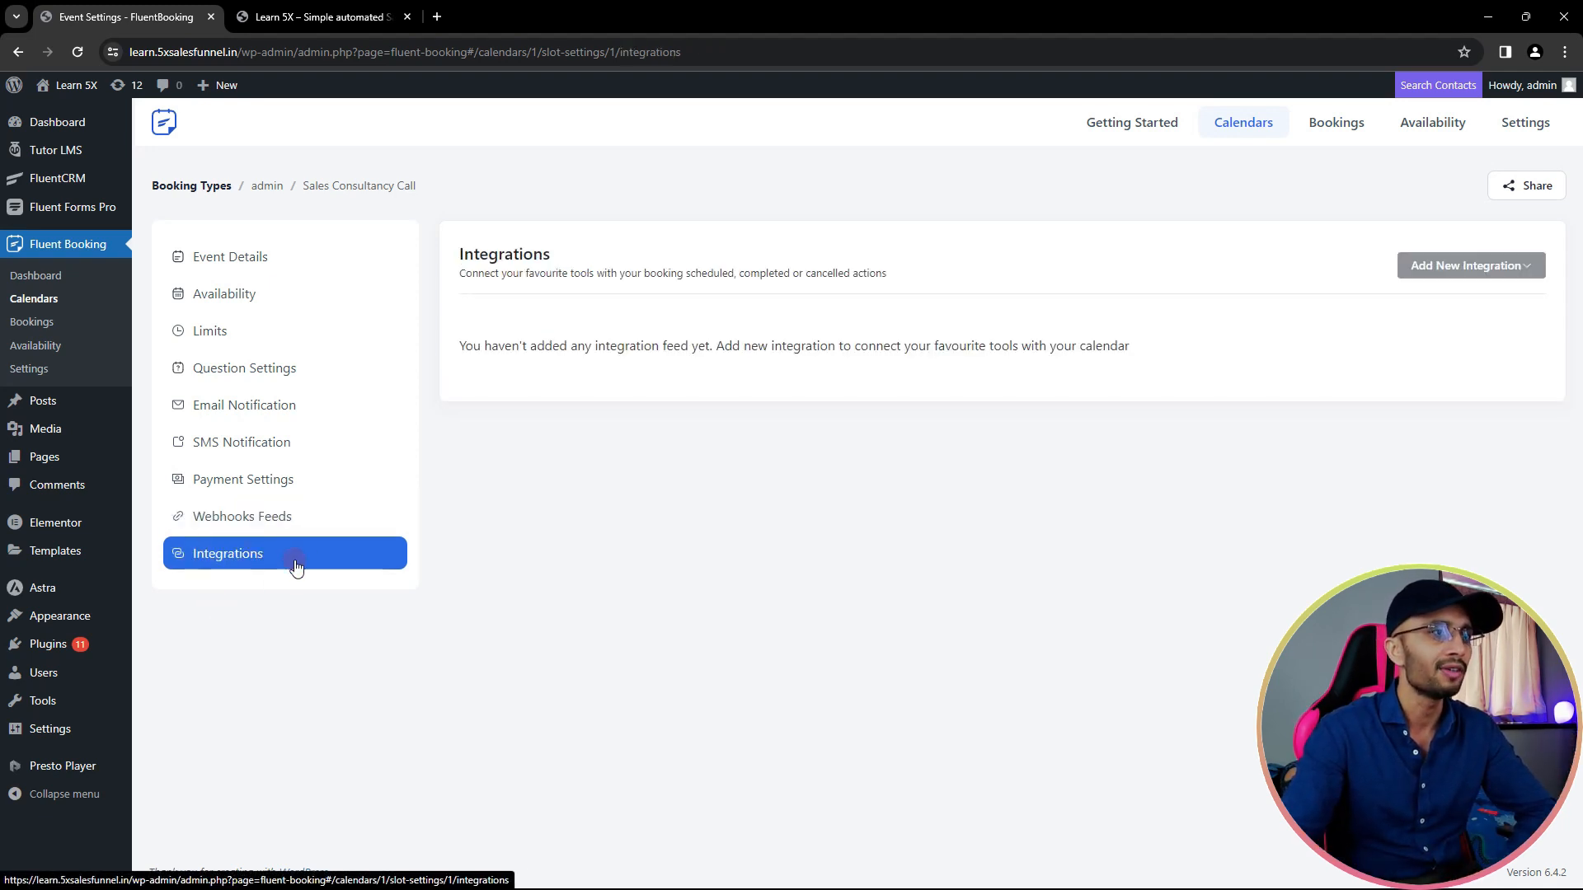
- Create a FluentCRM integration feed triggered by Booking Confirmed and Booking Completed, and save it
{"action": "left_click", "coordinate": [1482, 267]}
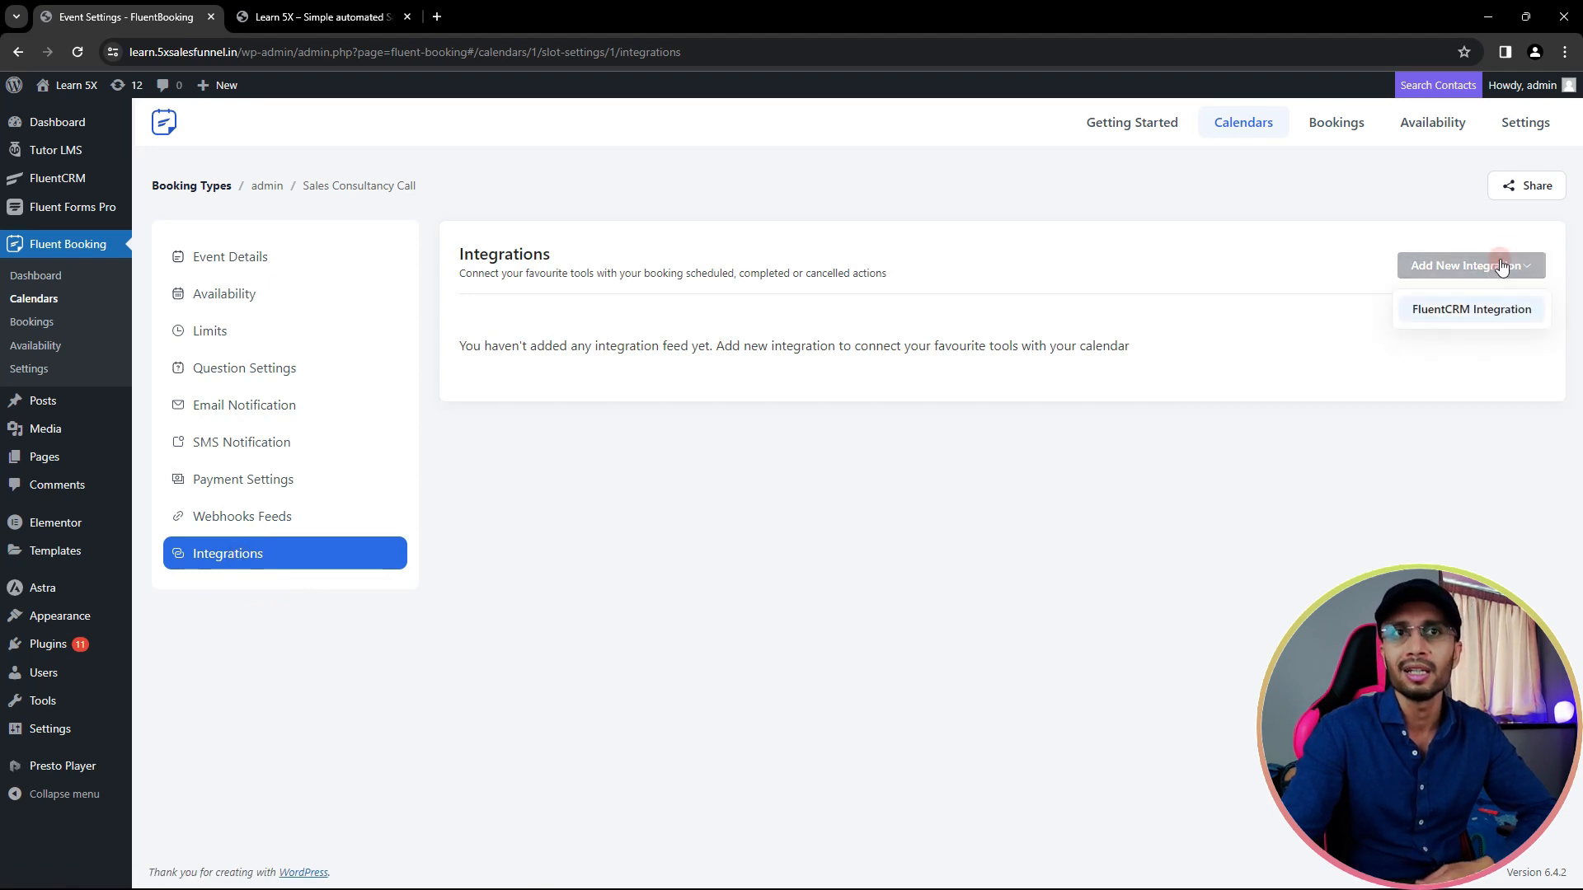
{"action": "left_click", "coordinate": [1459, 323]}
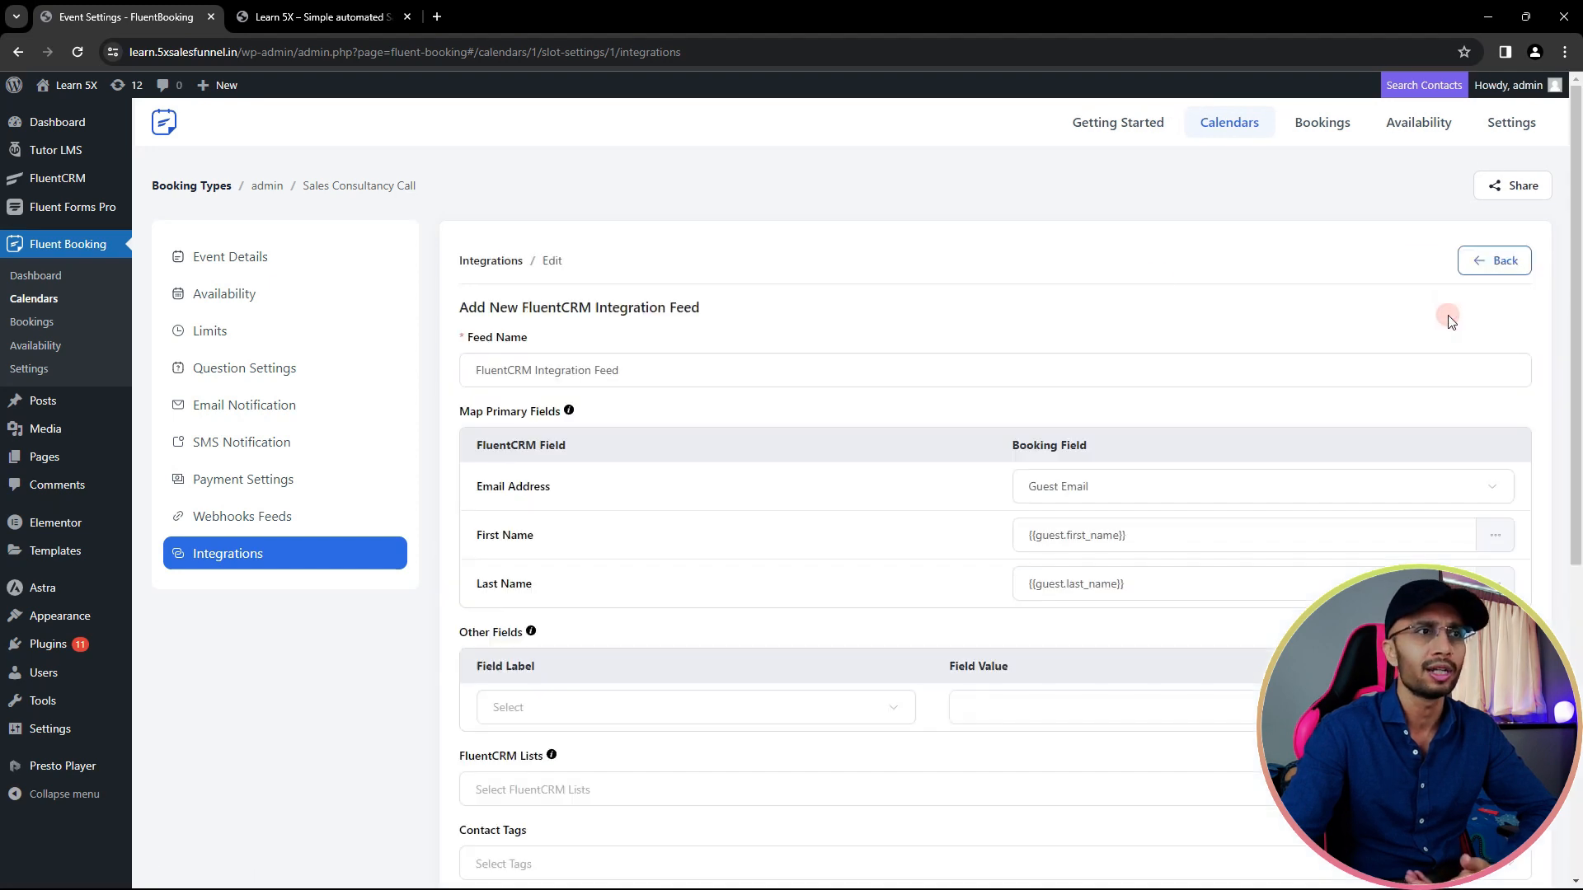
{"action": "scroll", "coordinate": [689, 427], "scroll_direction": "down", "scroll_amount": 2}
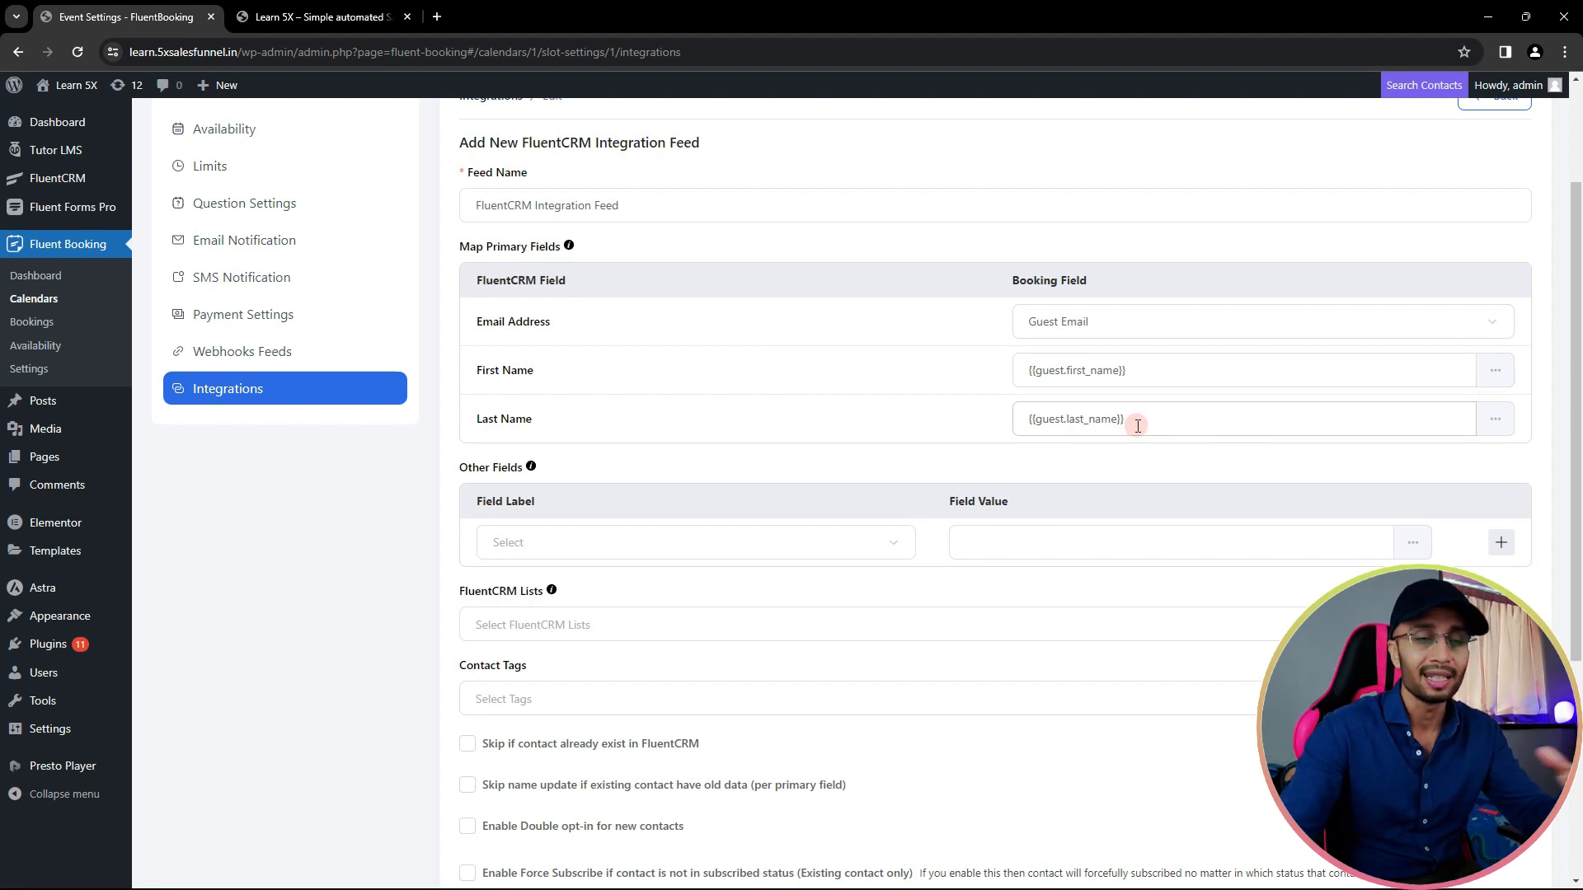
{"action": "scroll", "coordinate": [608, 504], "scroll_direction": "down", "scroll_amount": 1}
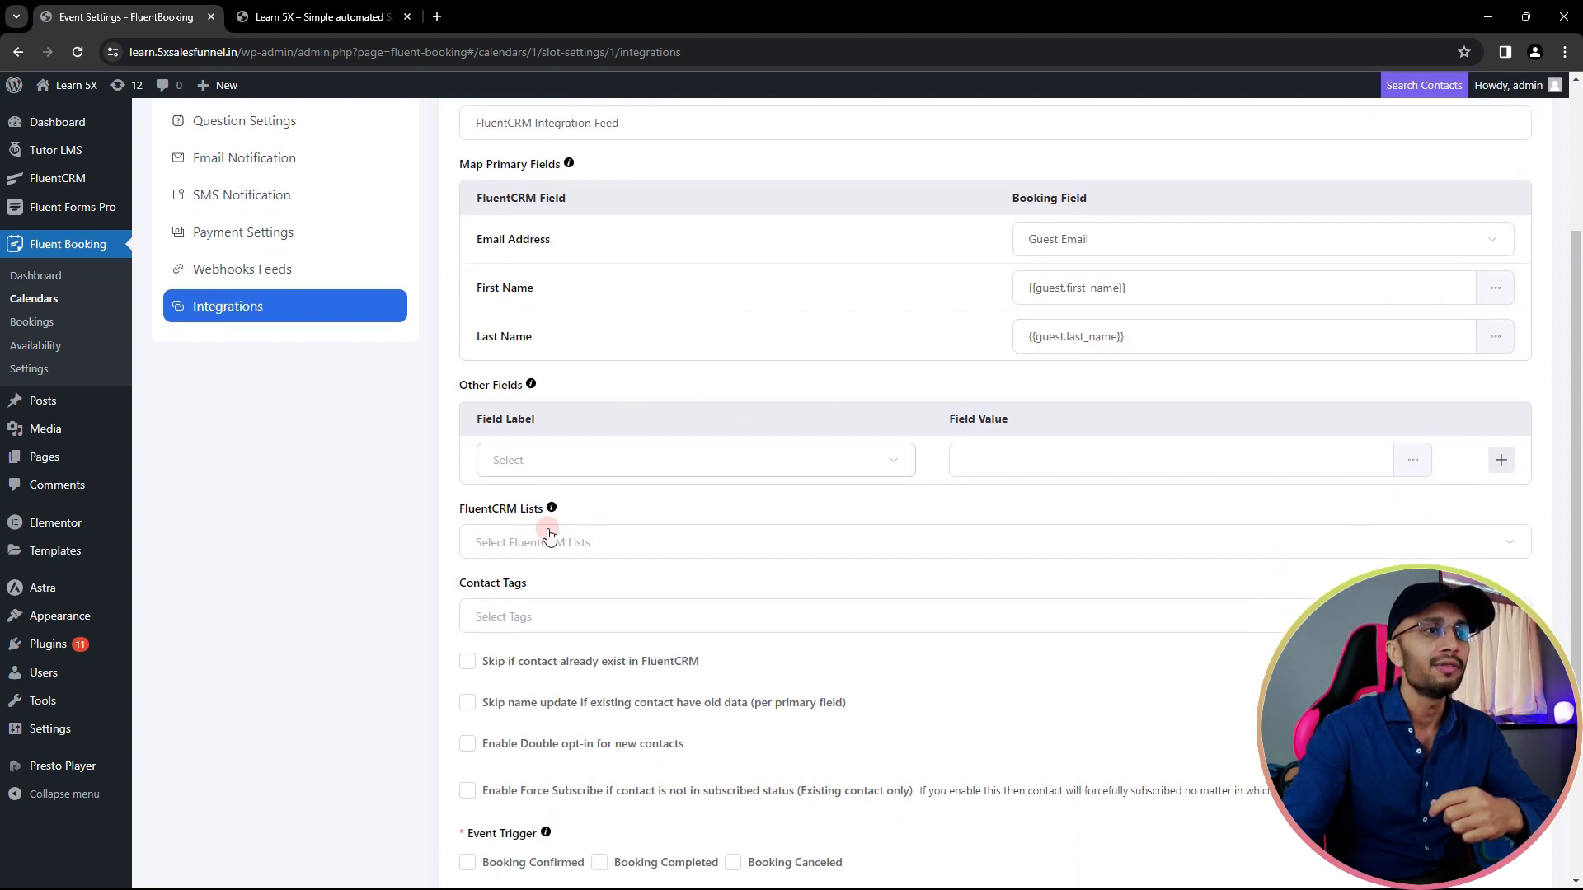
{"action": "left_click", "coordinate": [550, 544]}
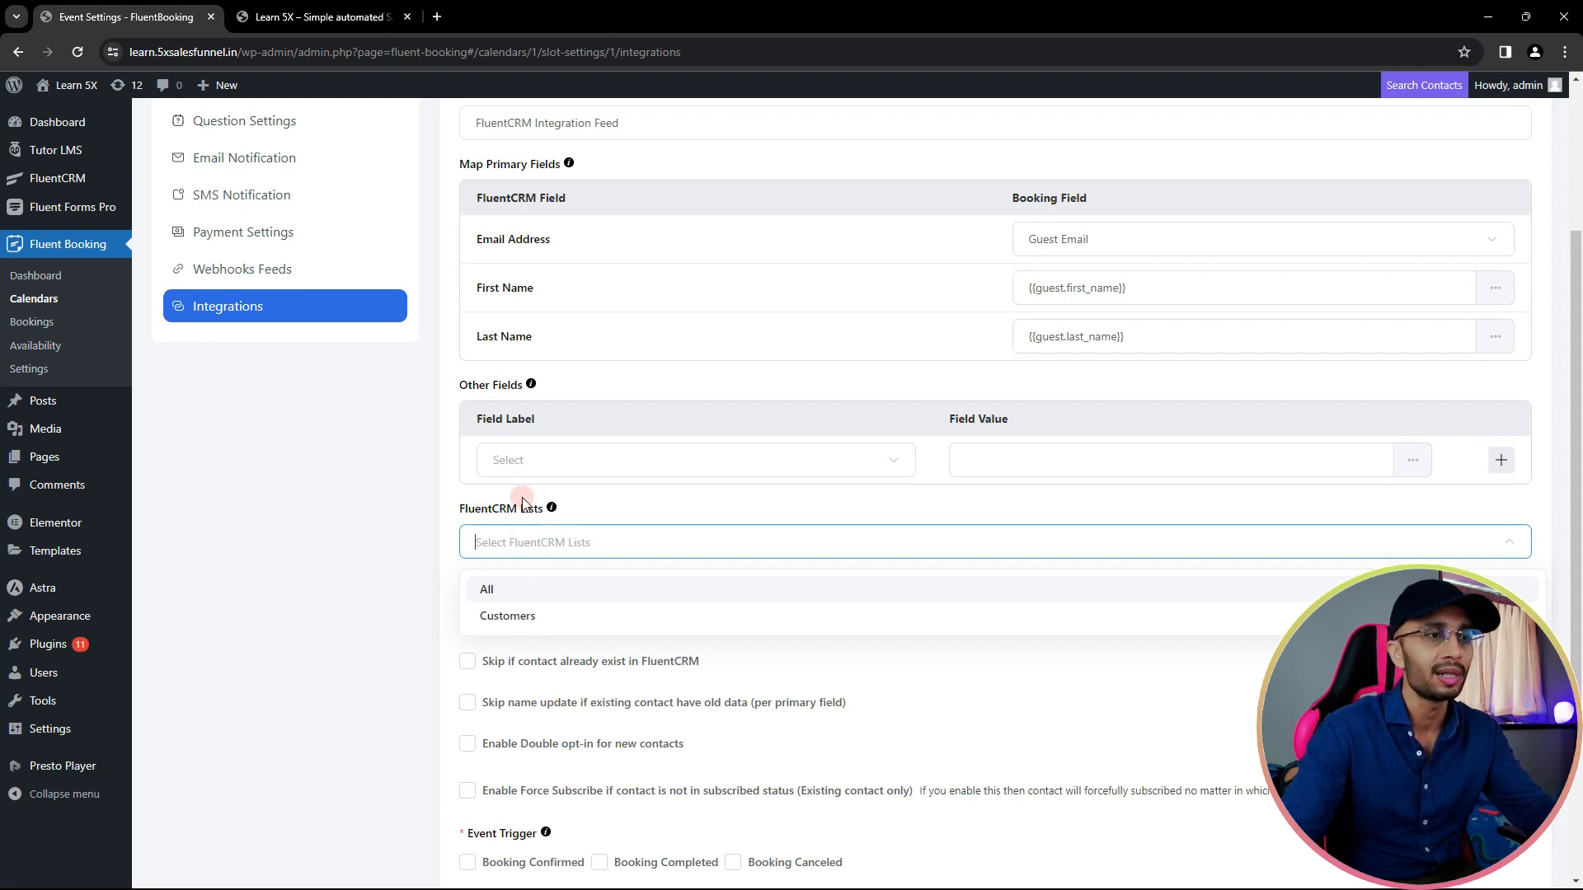
{"action": "scroll", "coordinate": [522, 500], "scroll_direction": "down", "scroll_amount": 2}
{"action": "left_click", "coordinate": [435, 480]}
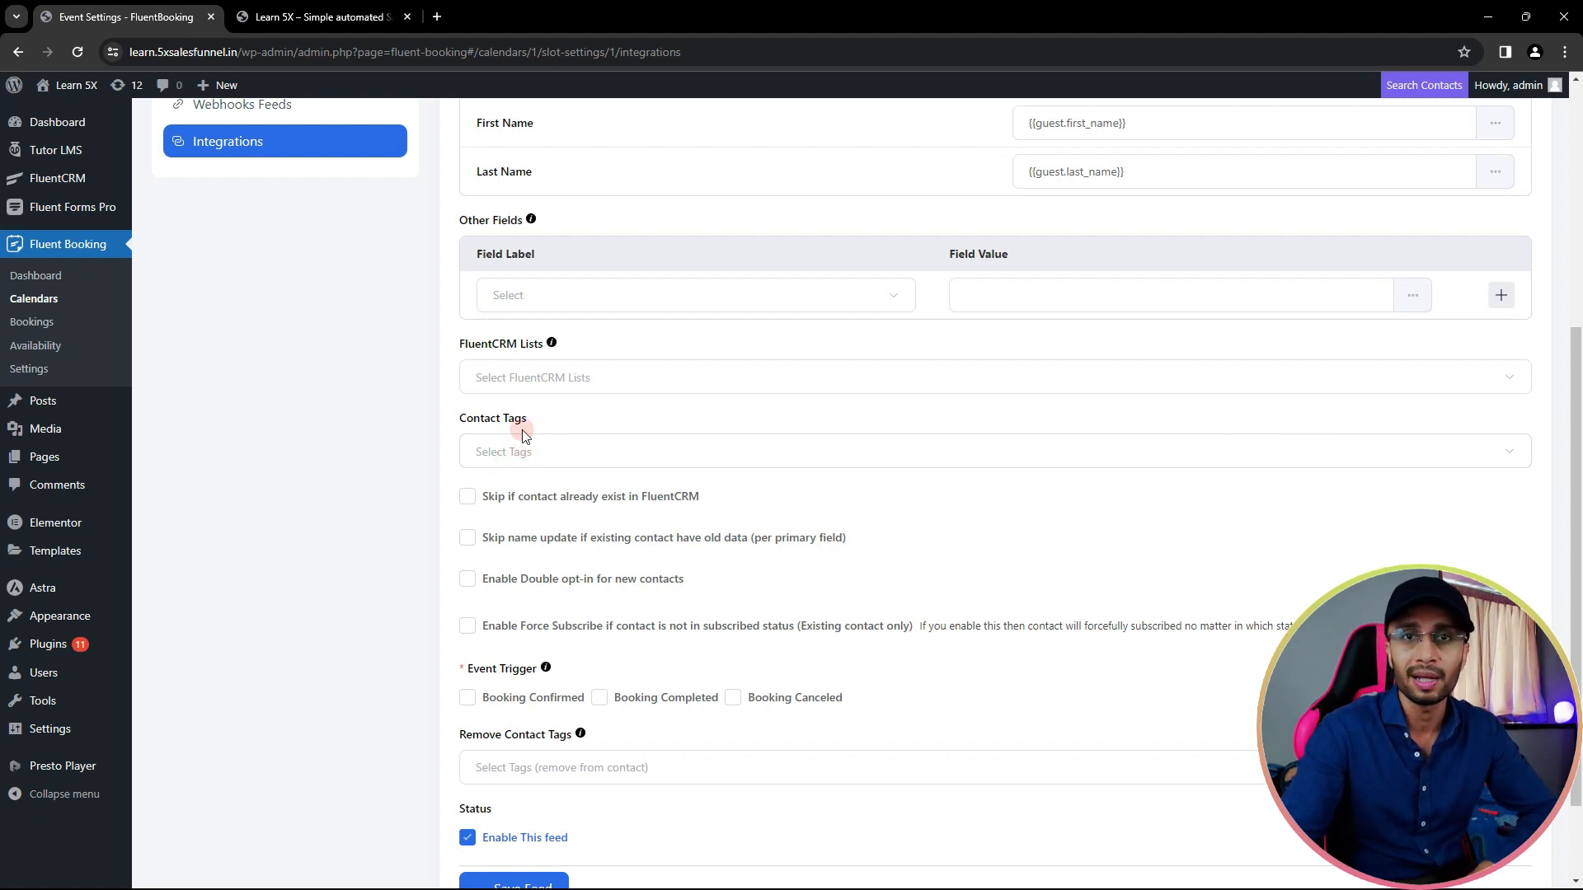
{"action": "scroll", "coordinate": [522, 437], "scroll_direction": "down", "scroll_amount": 2}
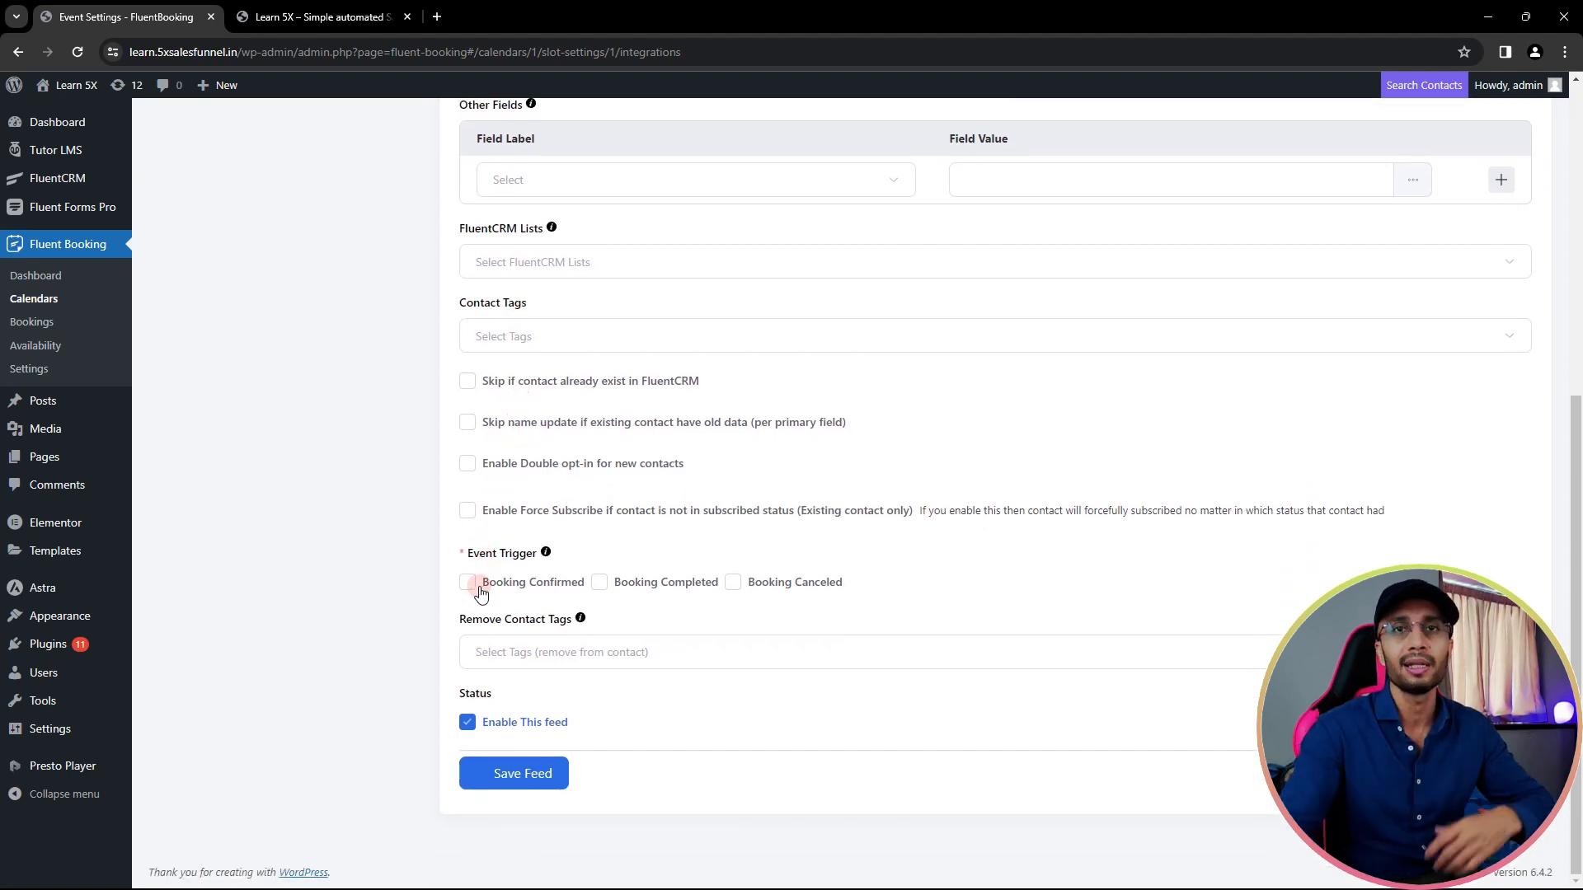
{"action": "left_click", "coordinate": [470, 581]}
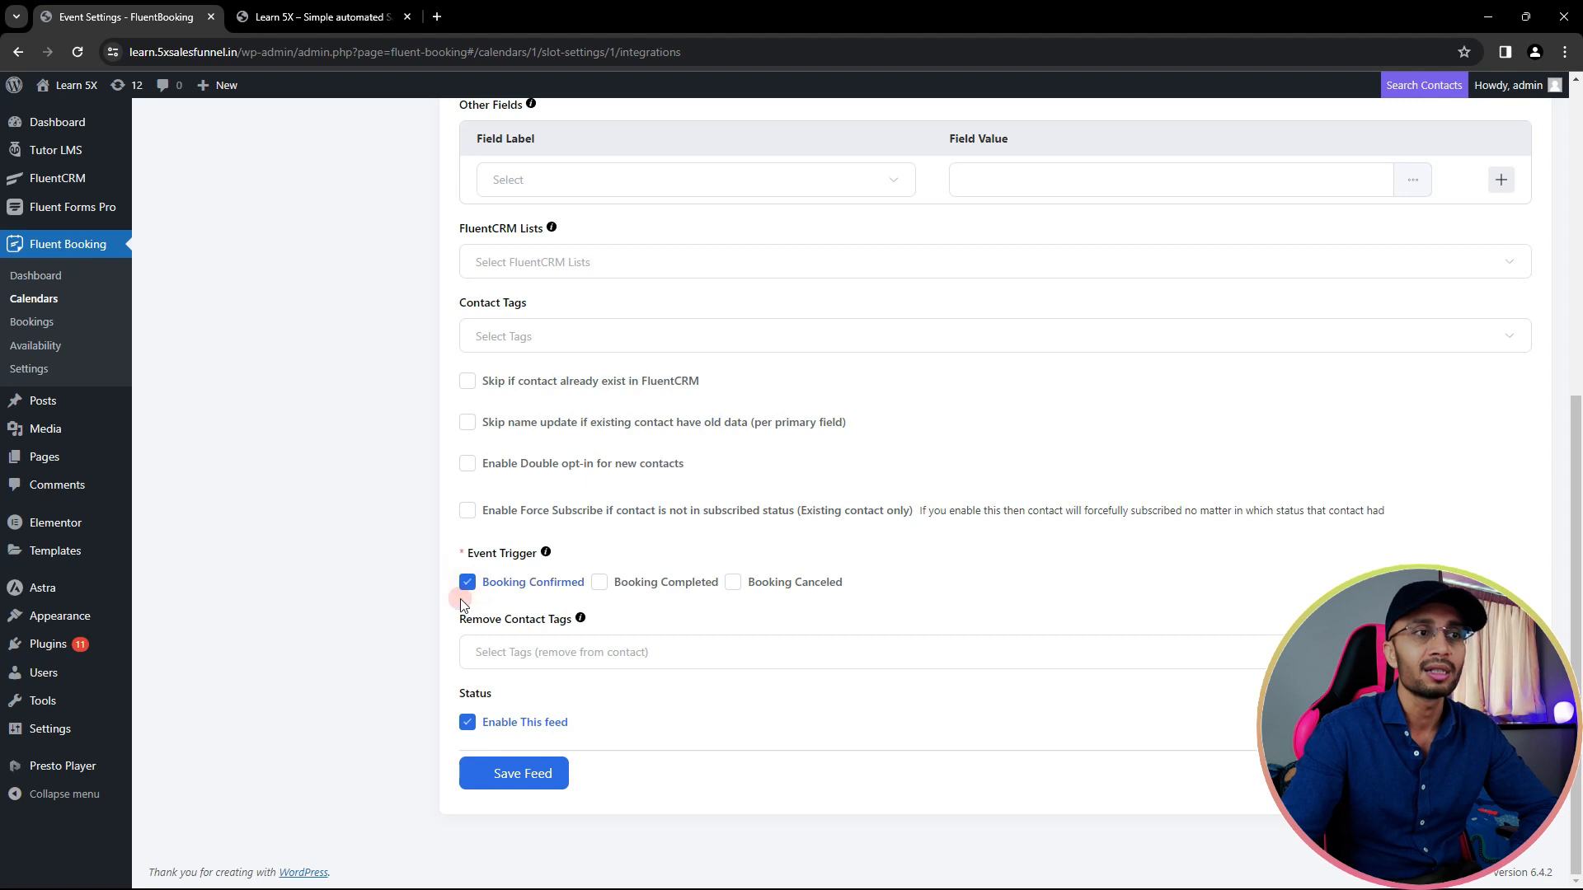
{"action": "left_click", "coordinate": [597, 585]}
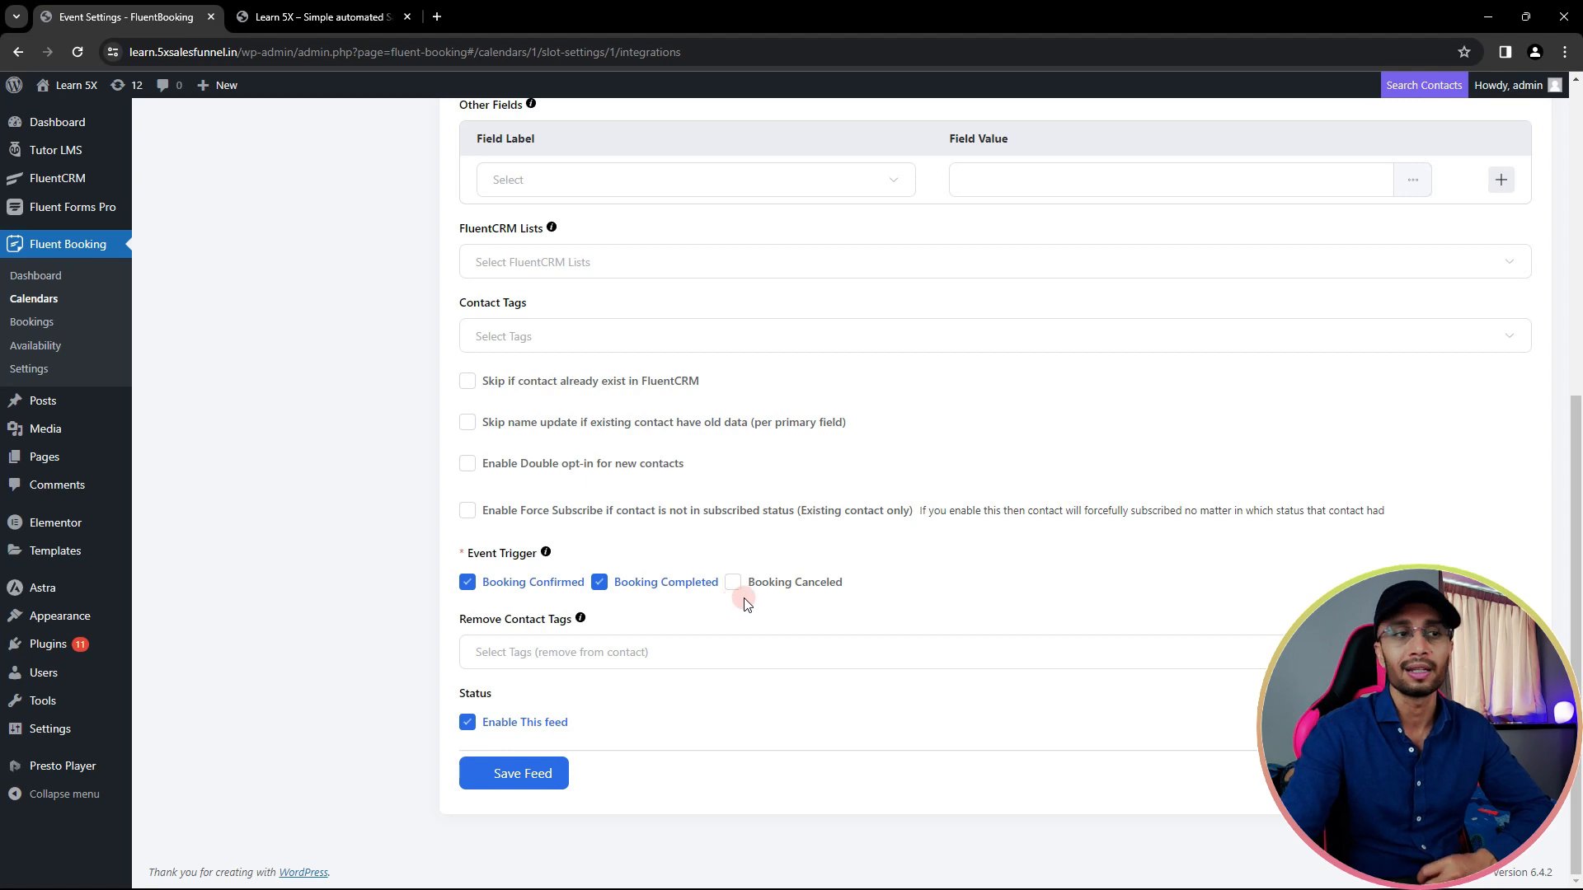
{"action": "left_click", "coordinate": [523, 785]}
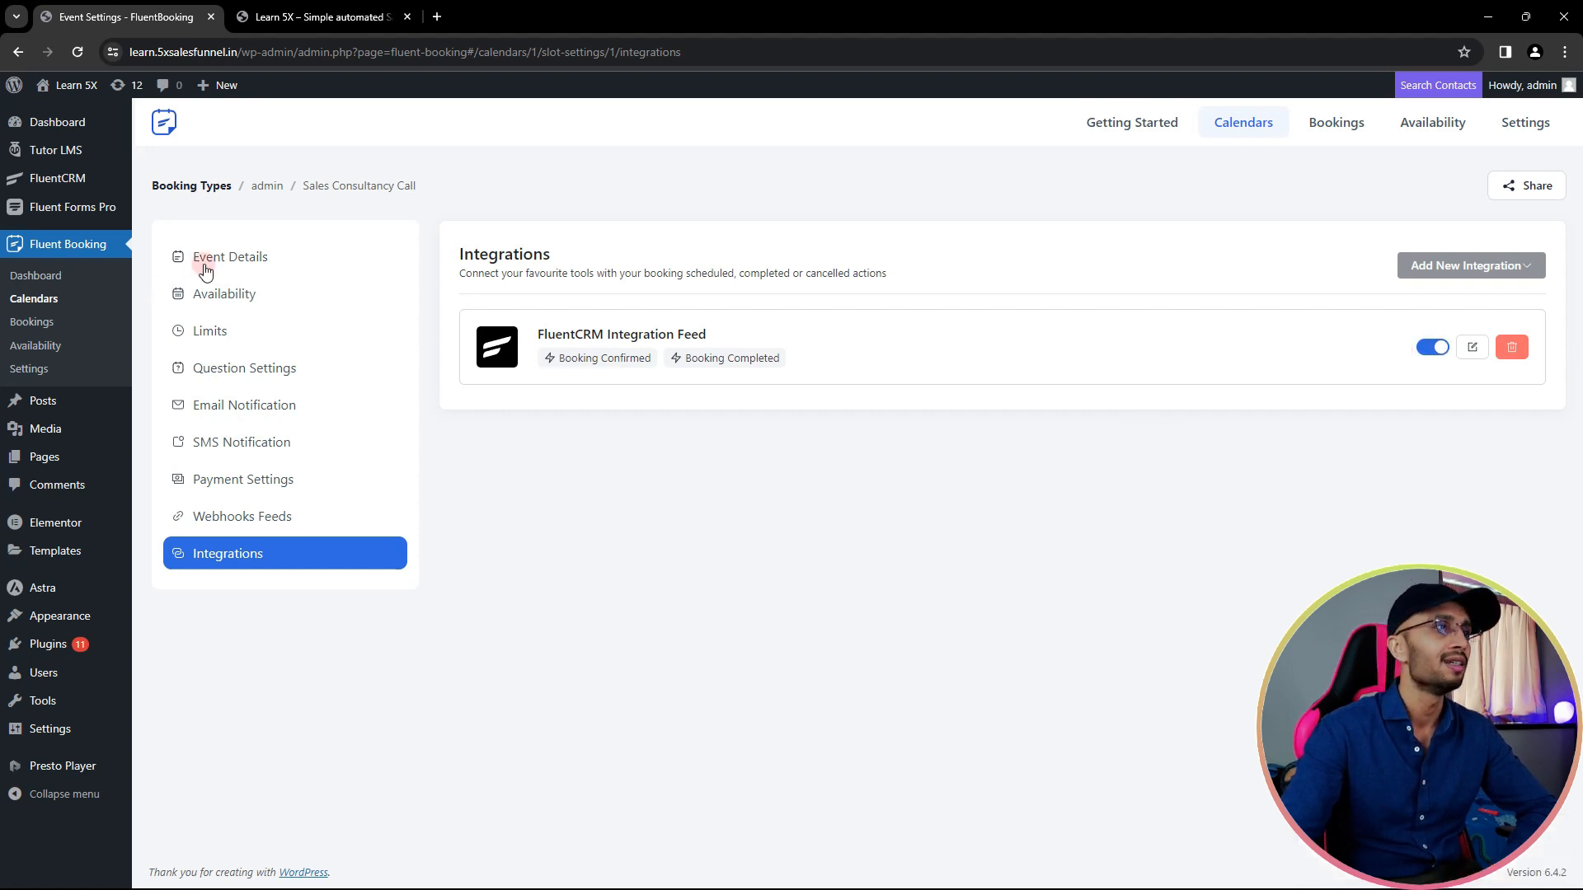
- Enable landing page features in the host calendar settings and save them
{"action": "left_click", "coordinate": [35, 300]}
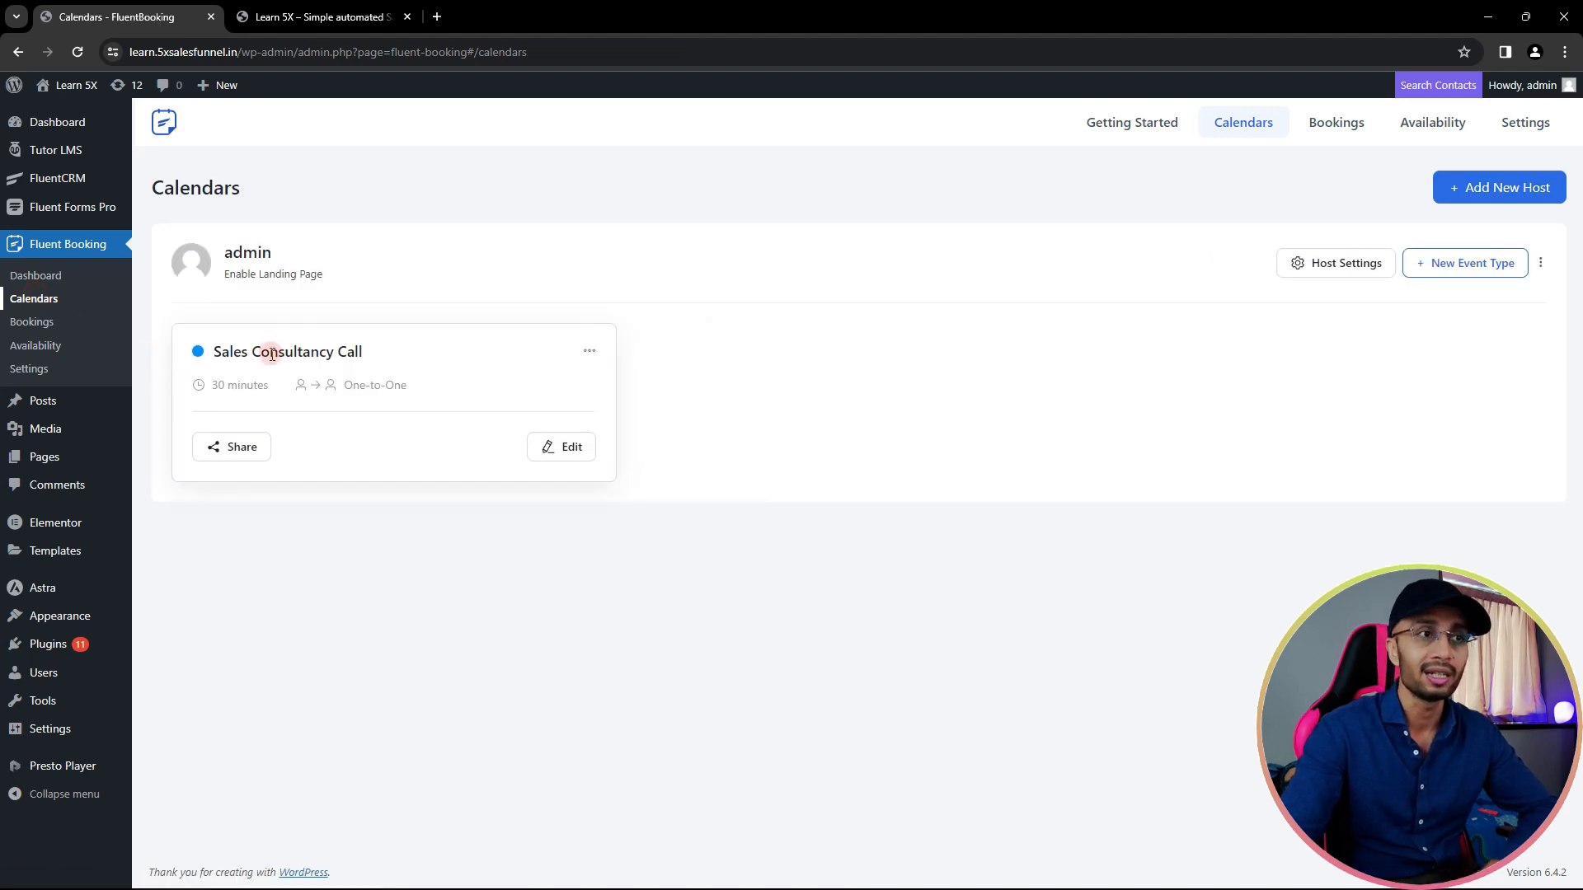
{"action": "left_click", "coordinate": [242, 449]}
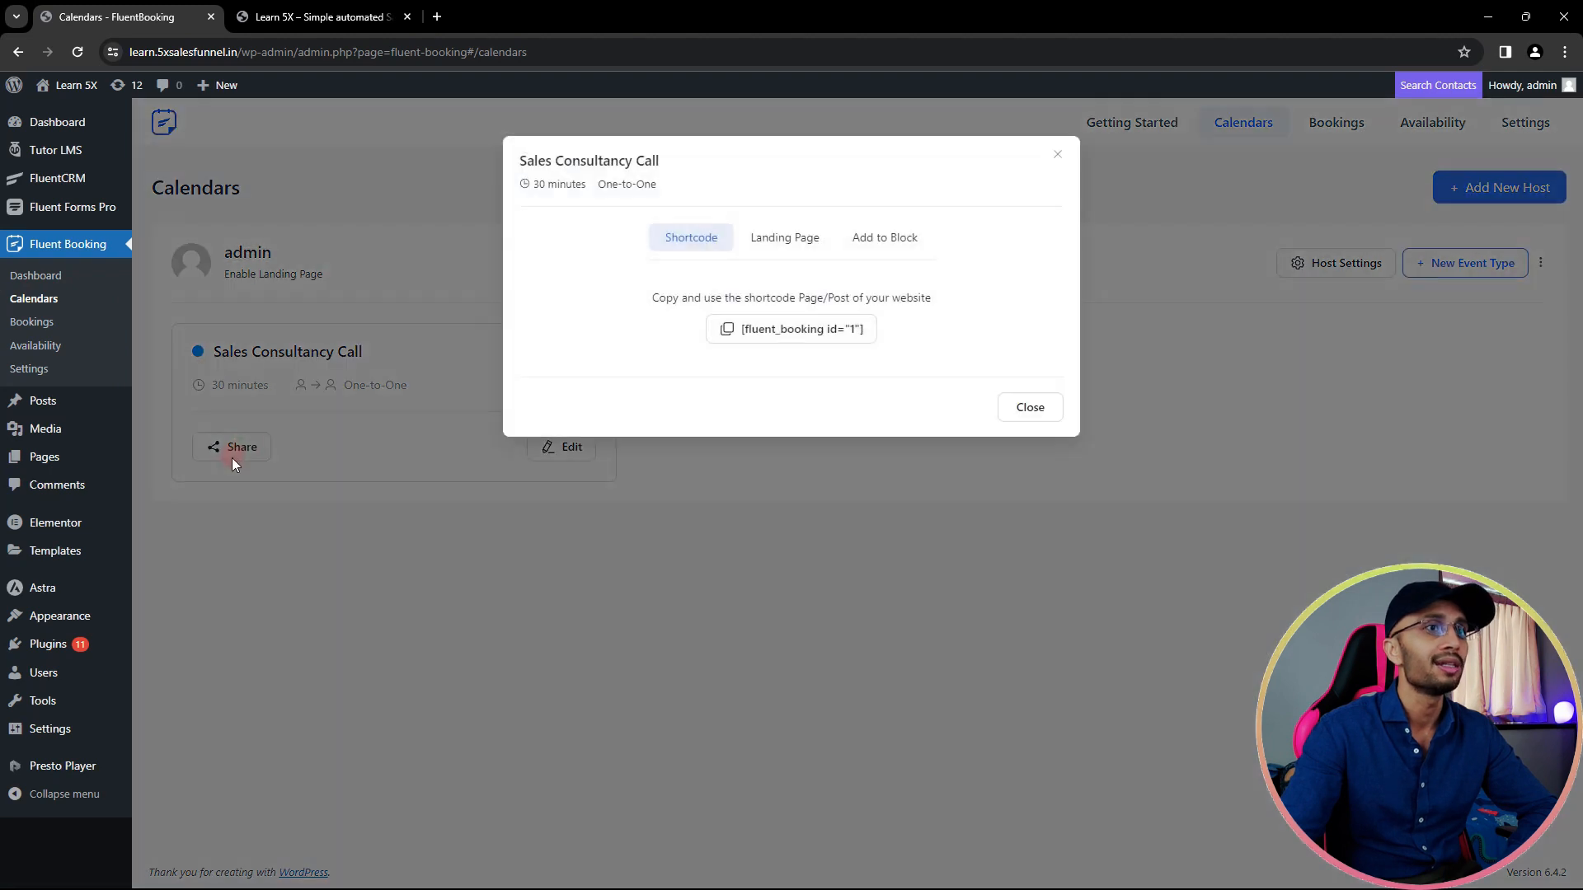
{"action": "left_click", "coordinate": [772, 238]}
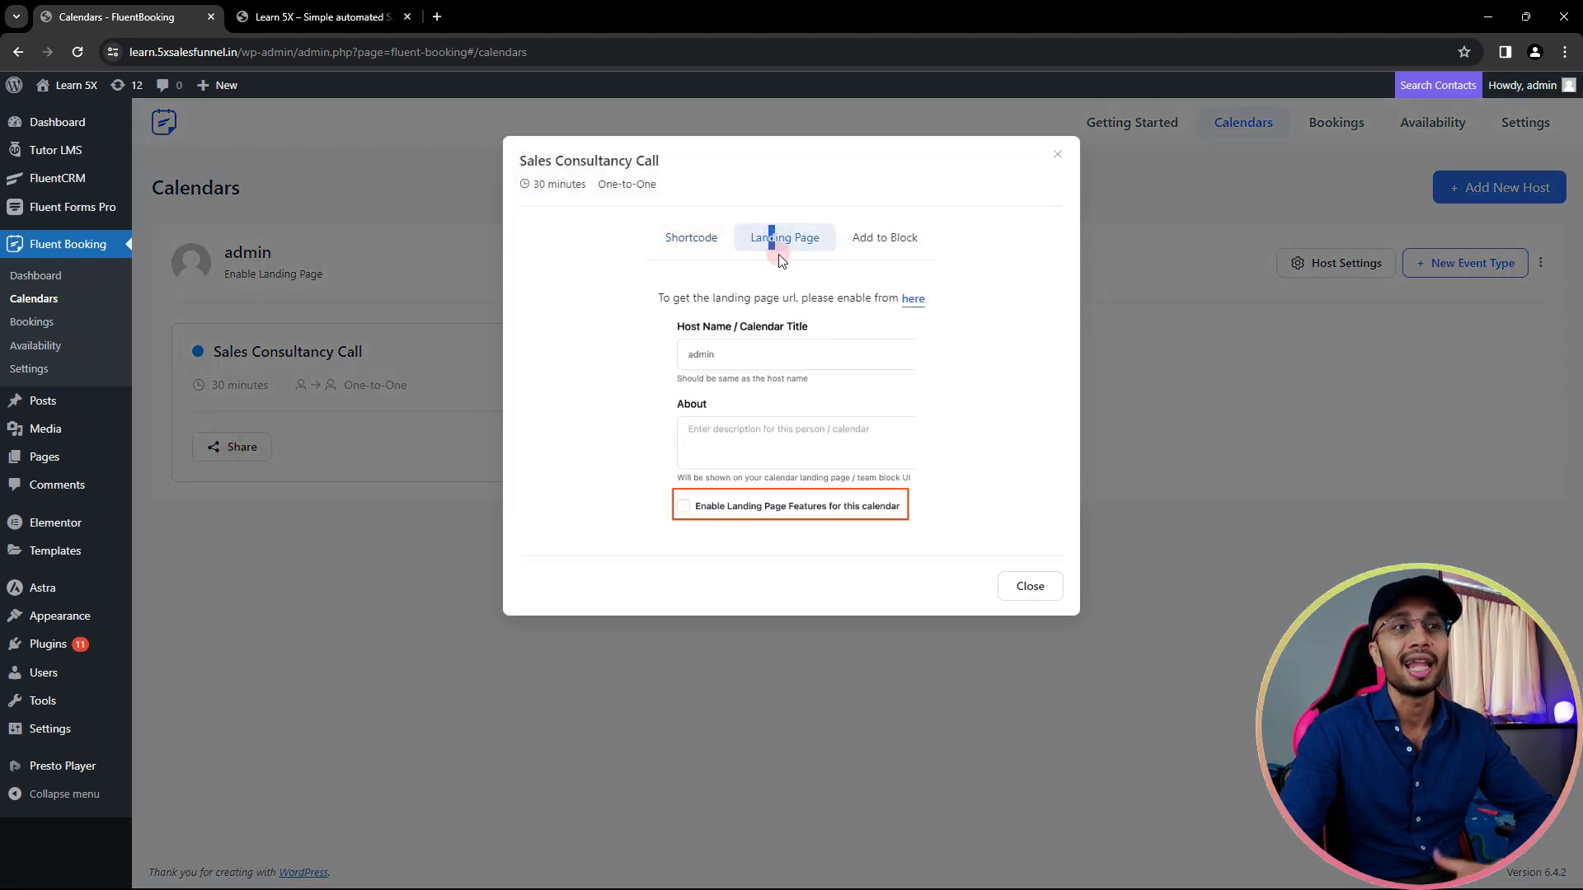
{"action": "left_click", "coordinate": [913, 300]}
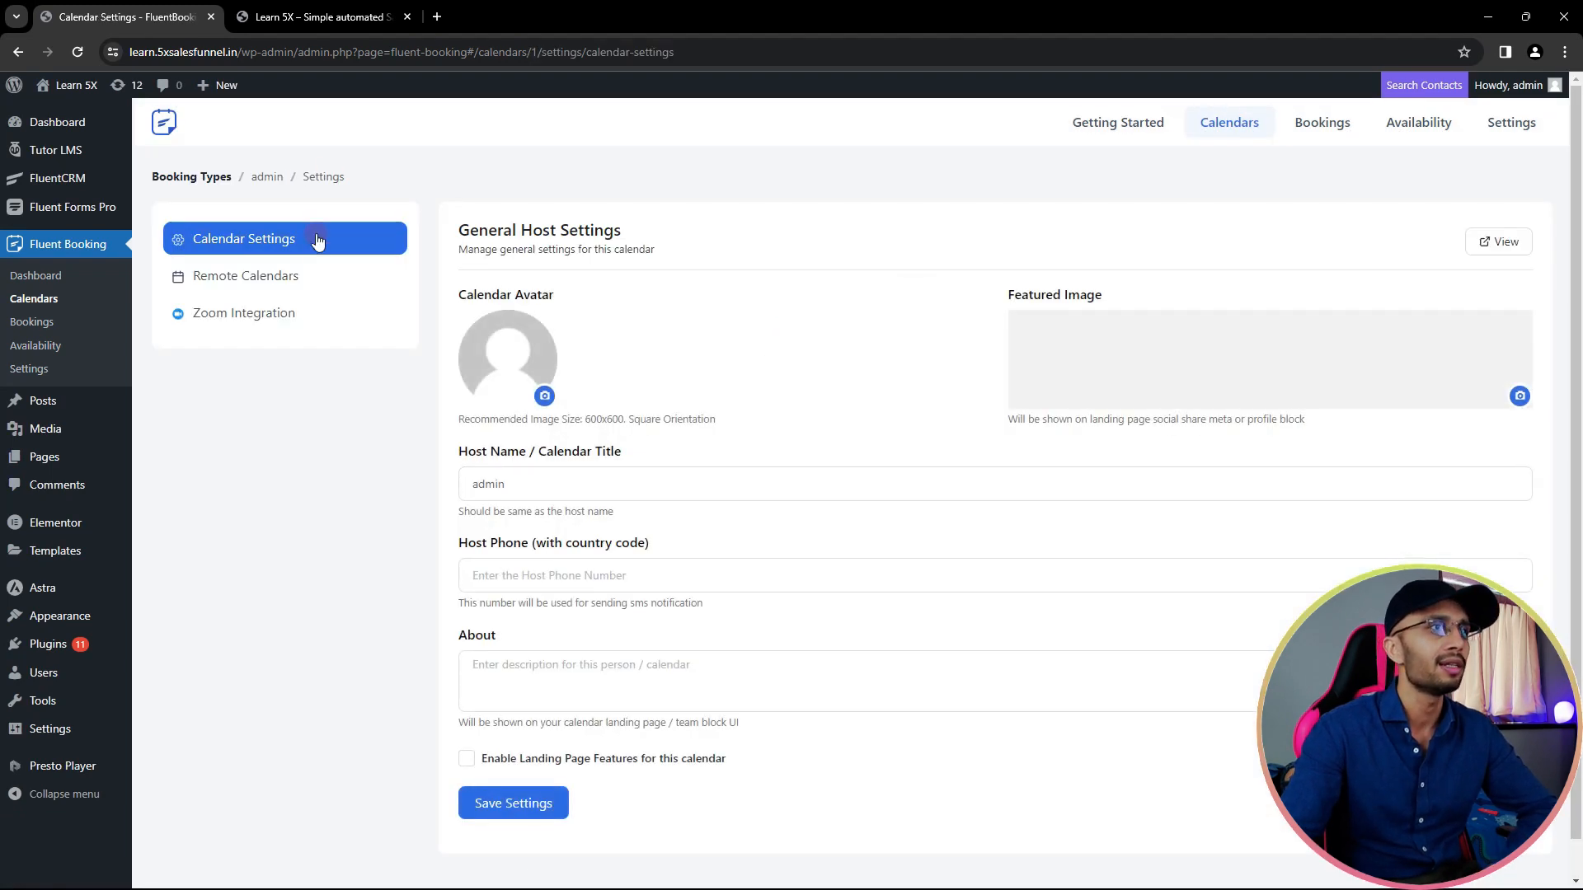
{"action": "scroll", "coordinate": [379, 486], "scroll_direction": "down", "scroll_amount": 1}
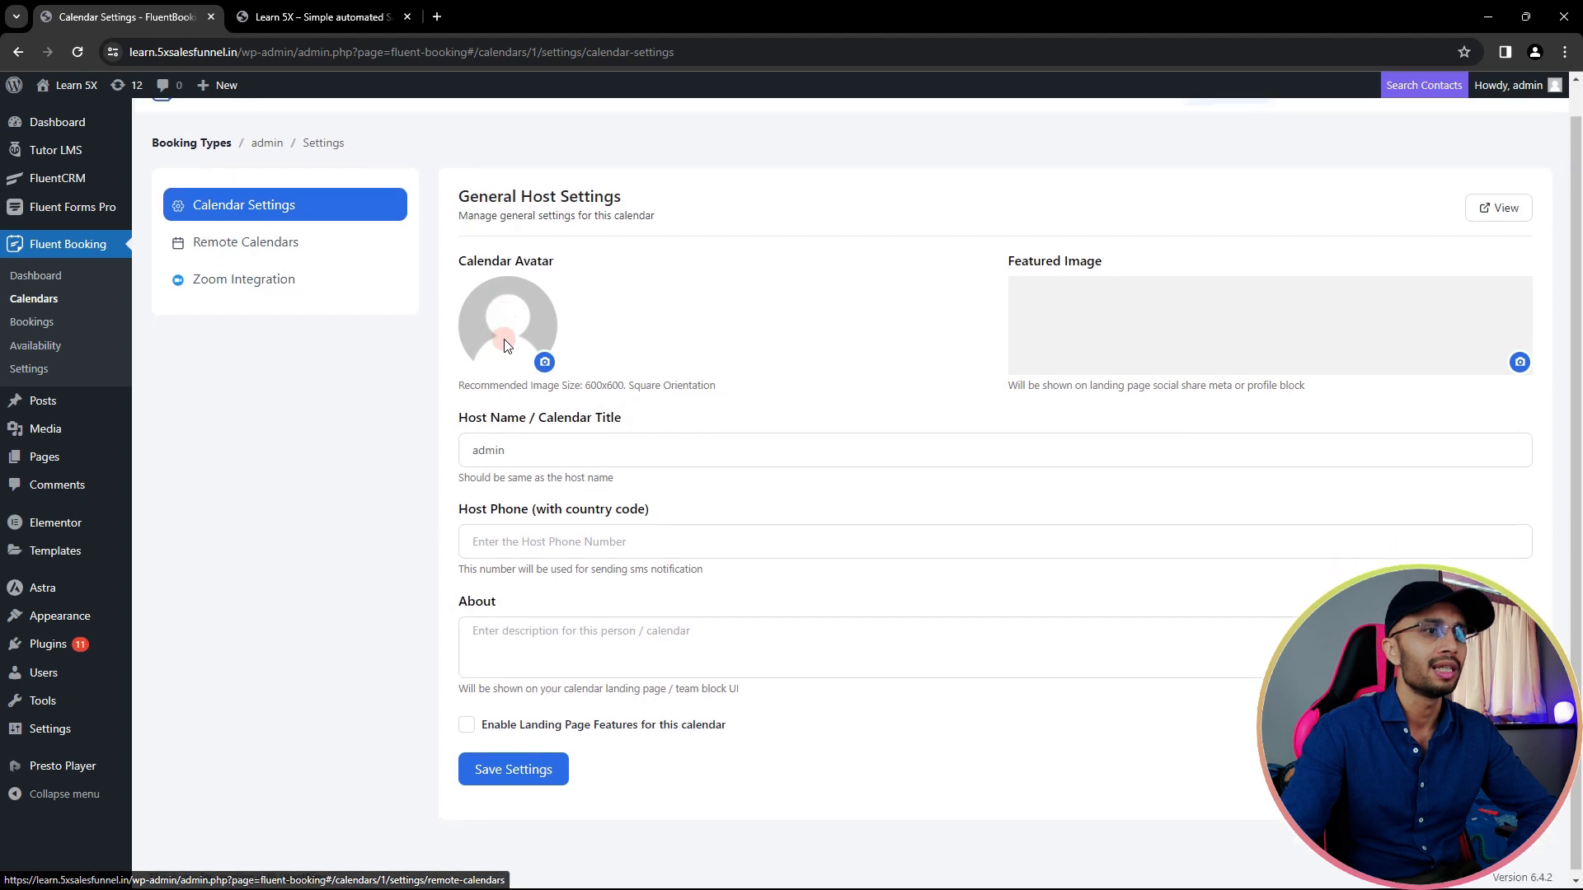
{"action": "left_click", "coordinate": [467, 722]}
{"action": "scroll", "coordinate": [523, 528], "scroll_direction": "down", "scroll_amount": 1}
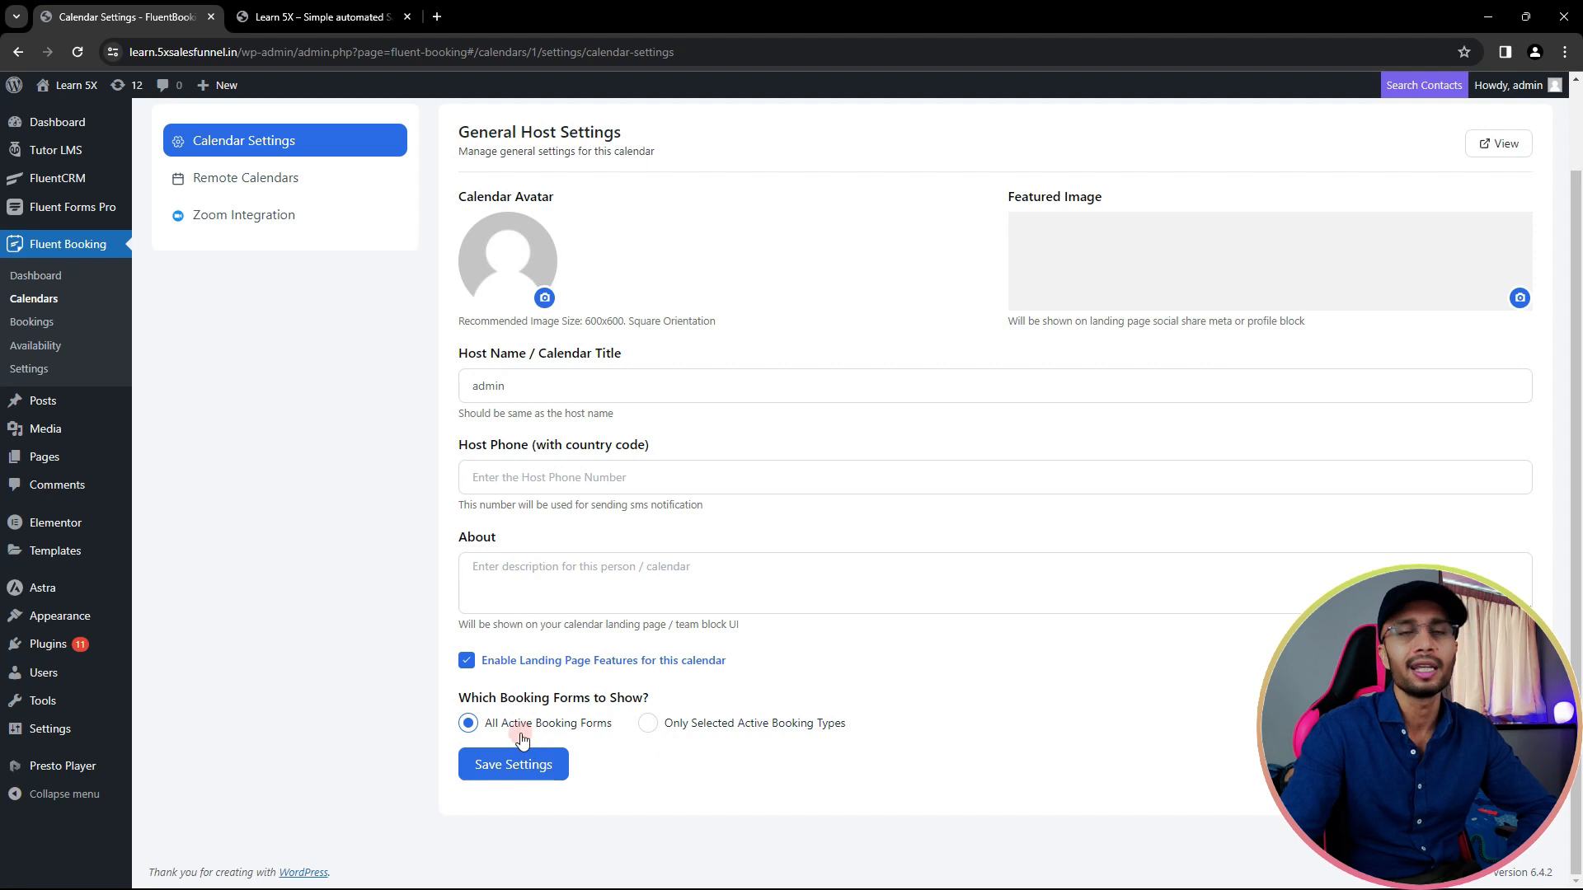
{"action": "left_click", "coordinate": [518, 765]}
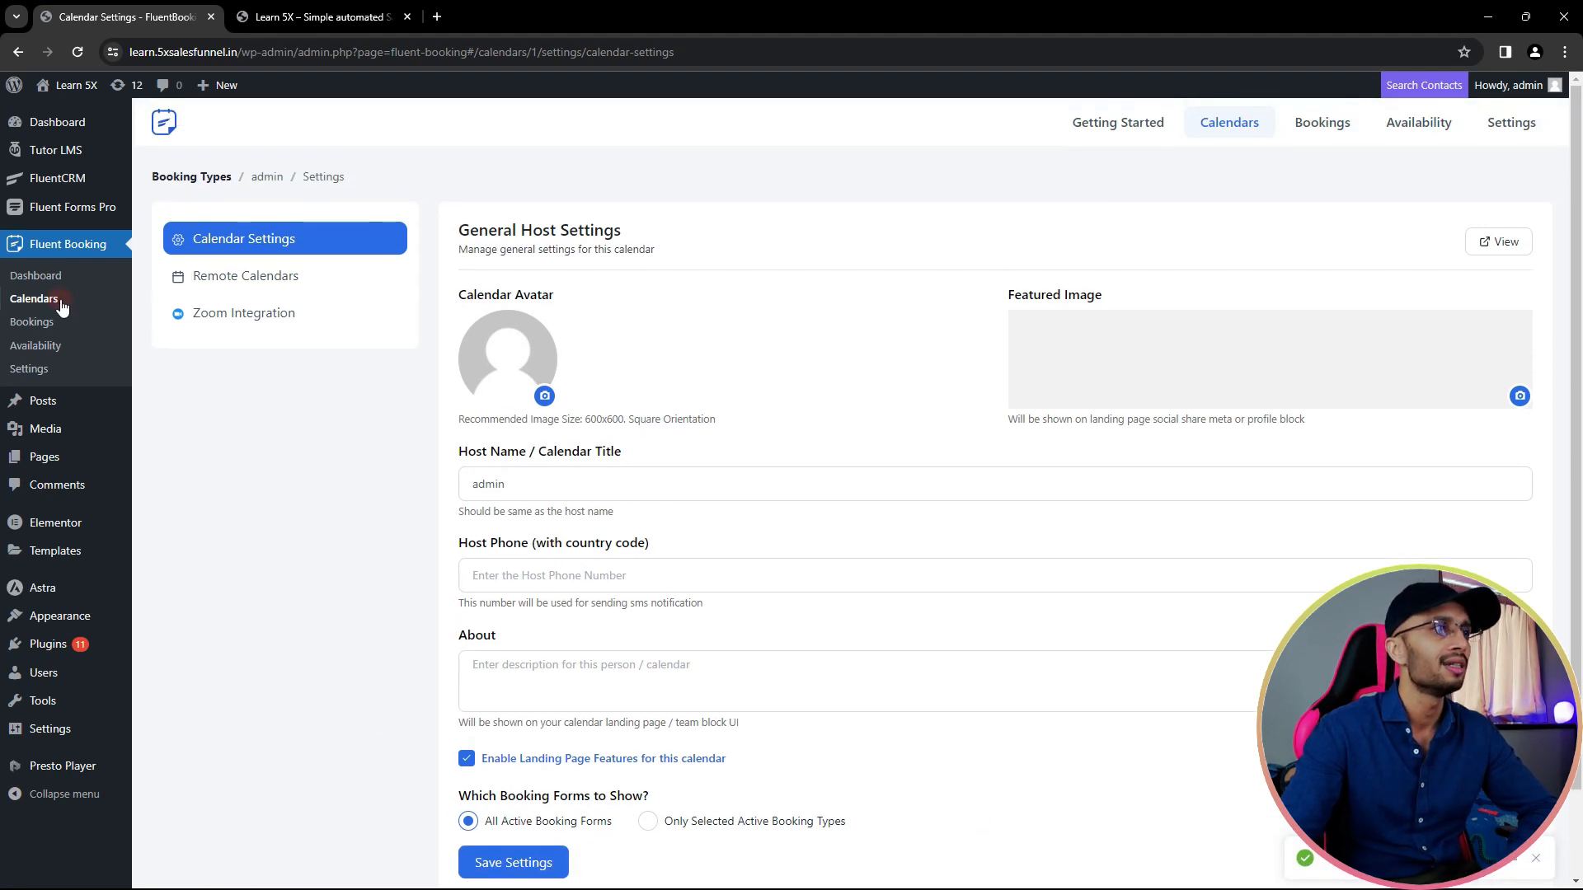
- Copy the Sales Consultancy Call landing page link and open a private browsing window
{"action": "left_click", "coordinate": [61, 304]}
{"action": "left_click", "coordinate": [242, 445]}
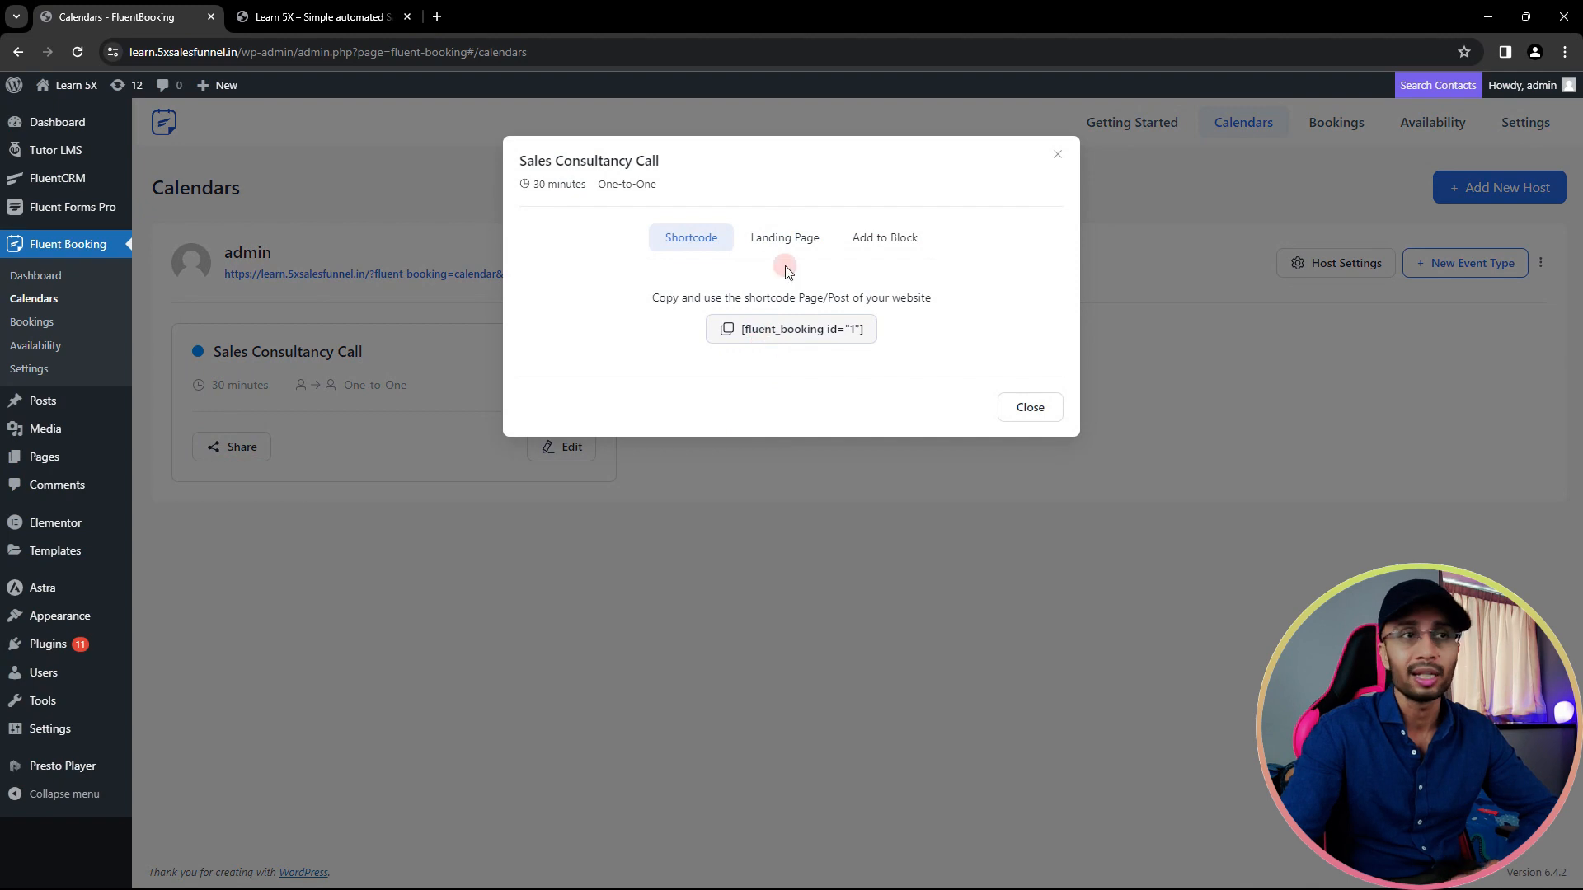
{"action": "left_click", "coordinate": [773, 241]}
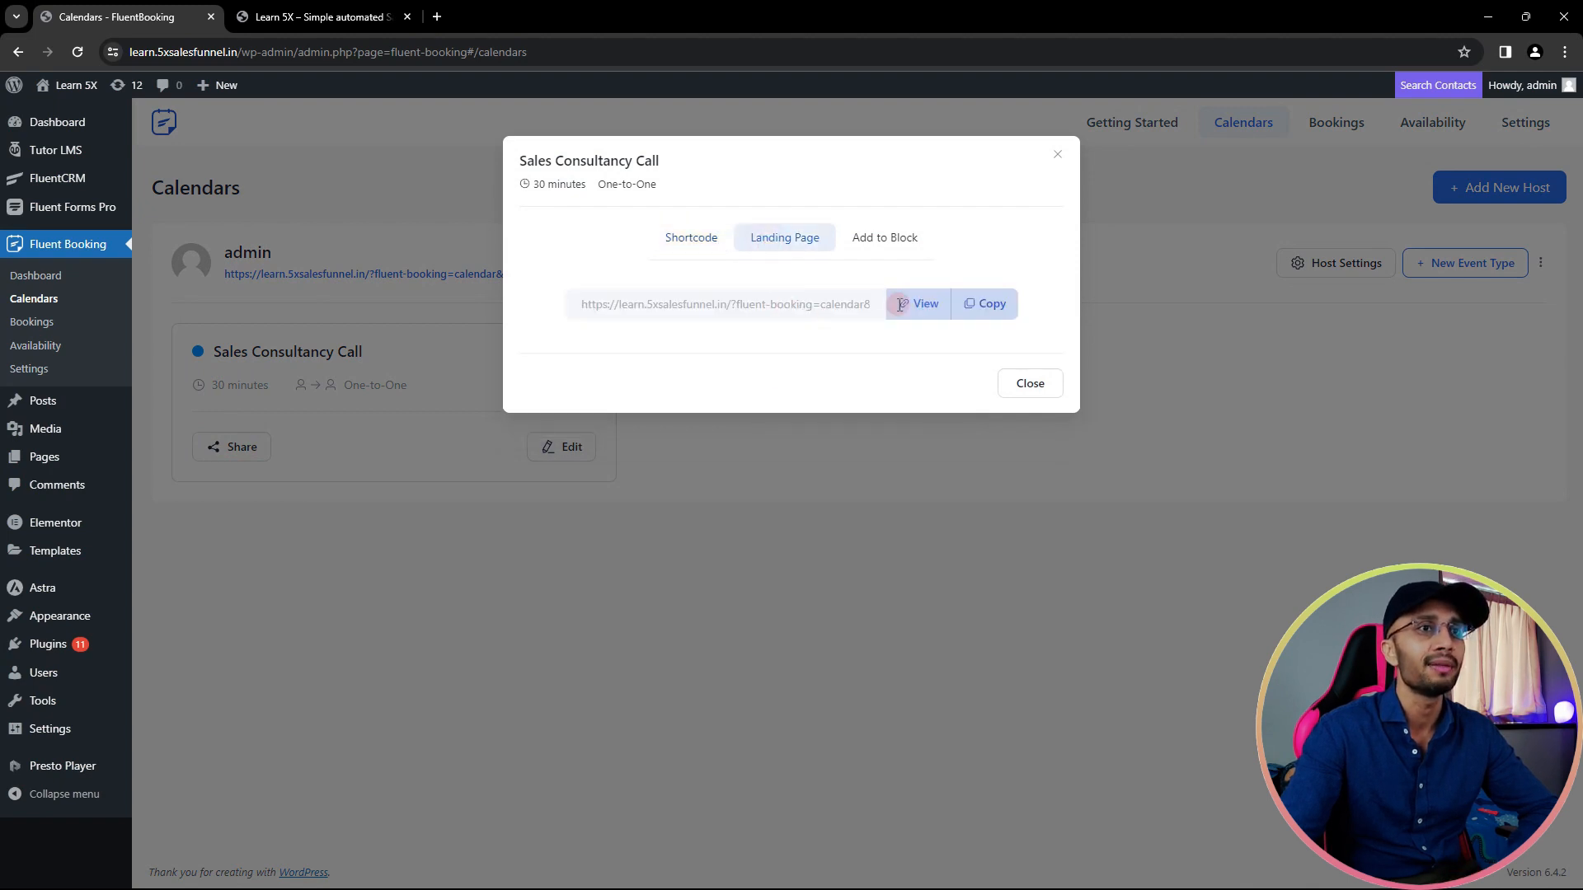
{"action": "left_click", "coordinate": [986, 303]}
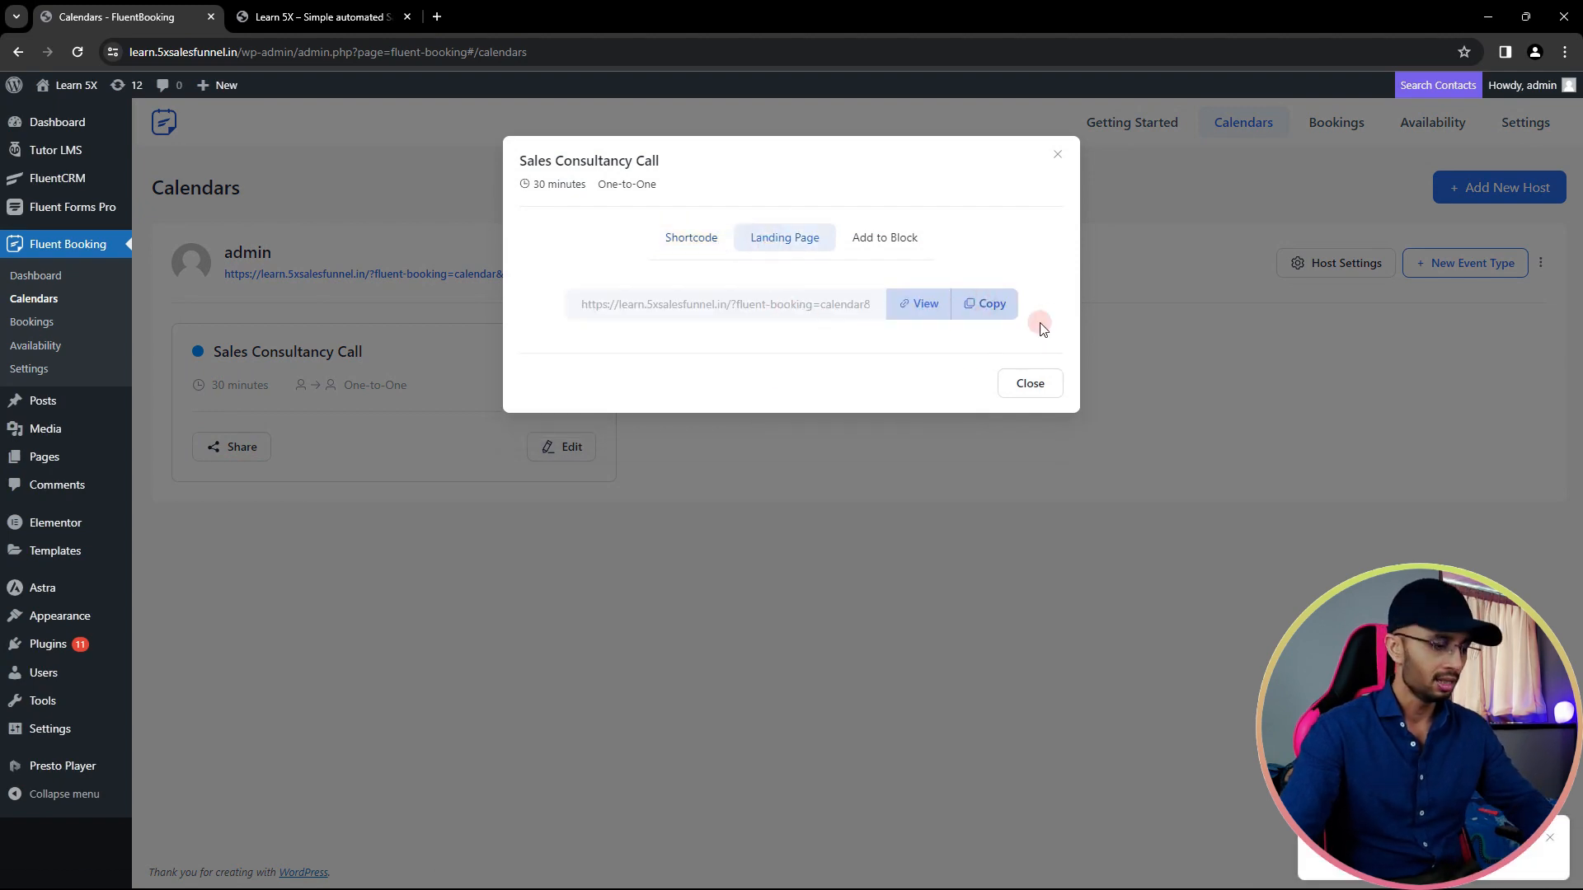
{"action": "key", "text": "ctrl+shift+n"}
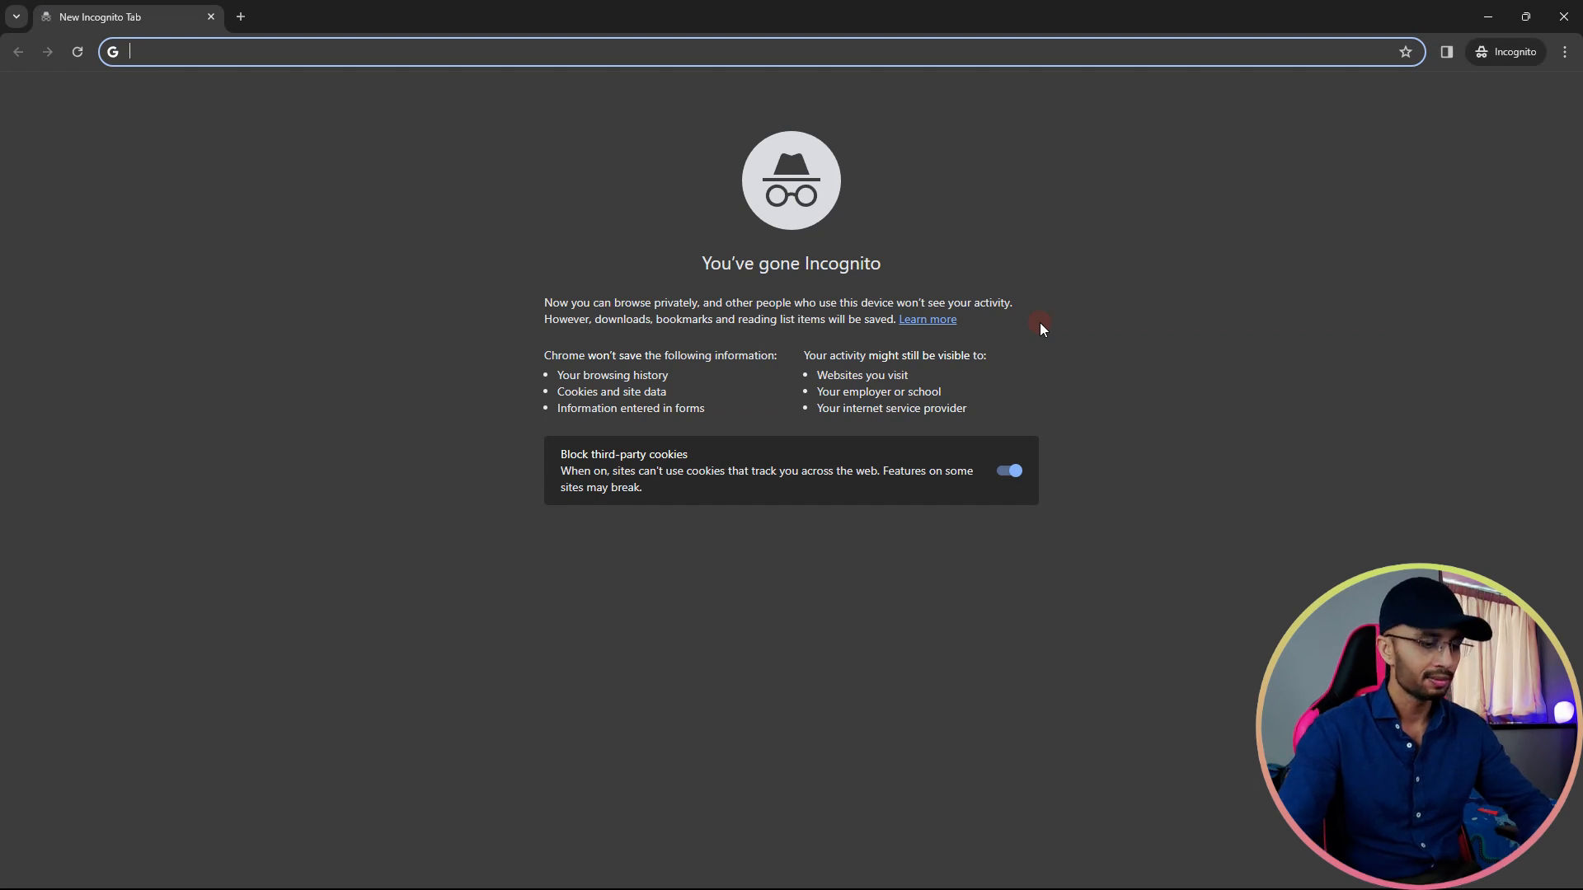
- Load the landing page link and pick December 19 at 09:30 AM
{"action": "key", "text": "ctrl+v"}
{"action": "key", "text": "Return"}
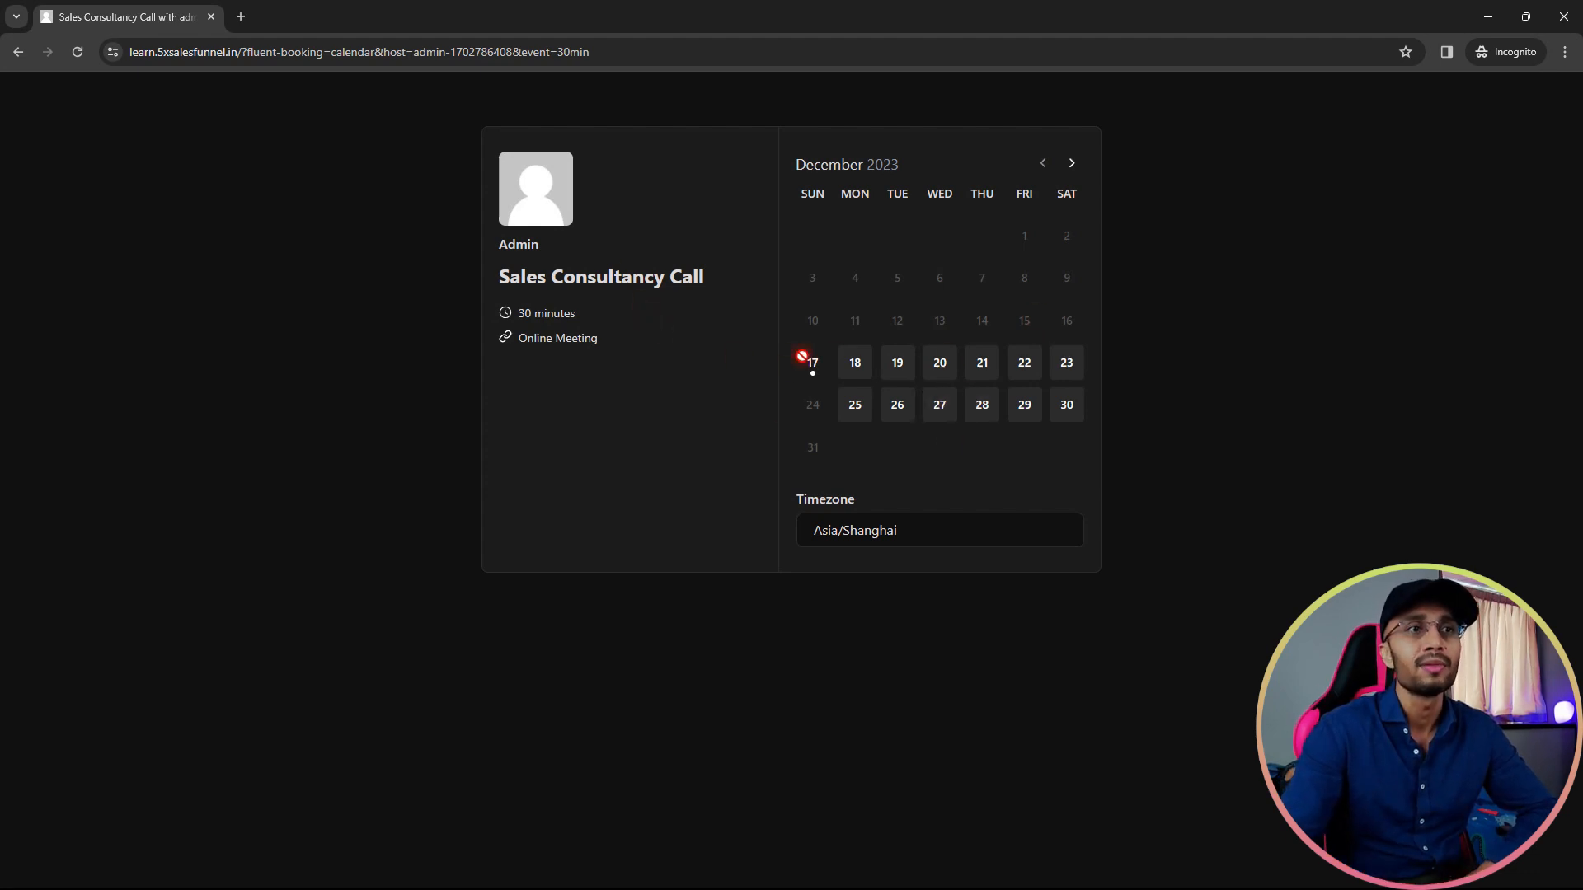
{"action": "left_click", "coordinate": [858, 373]}
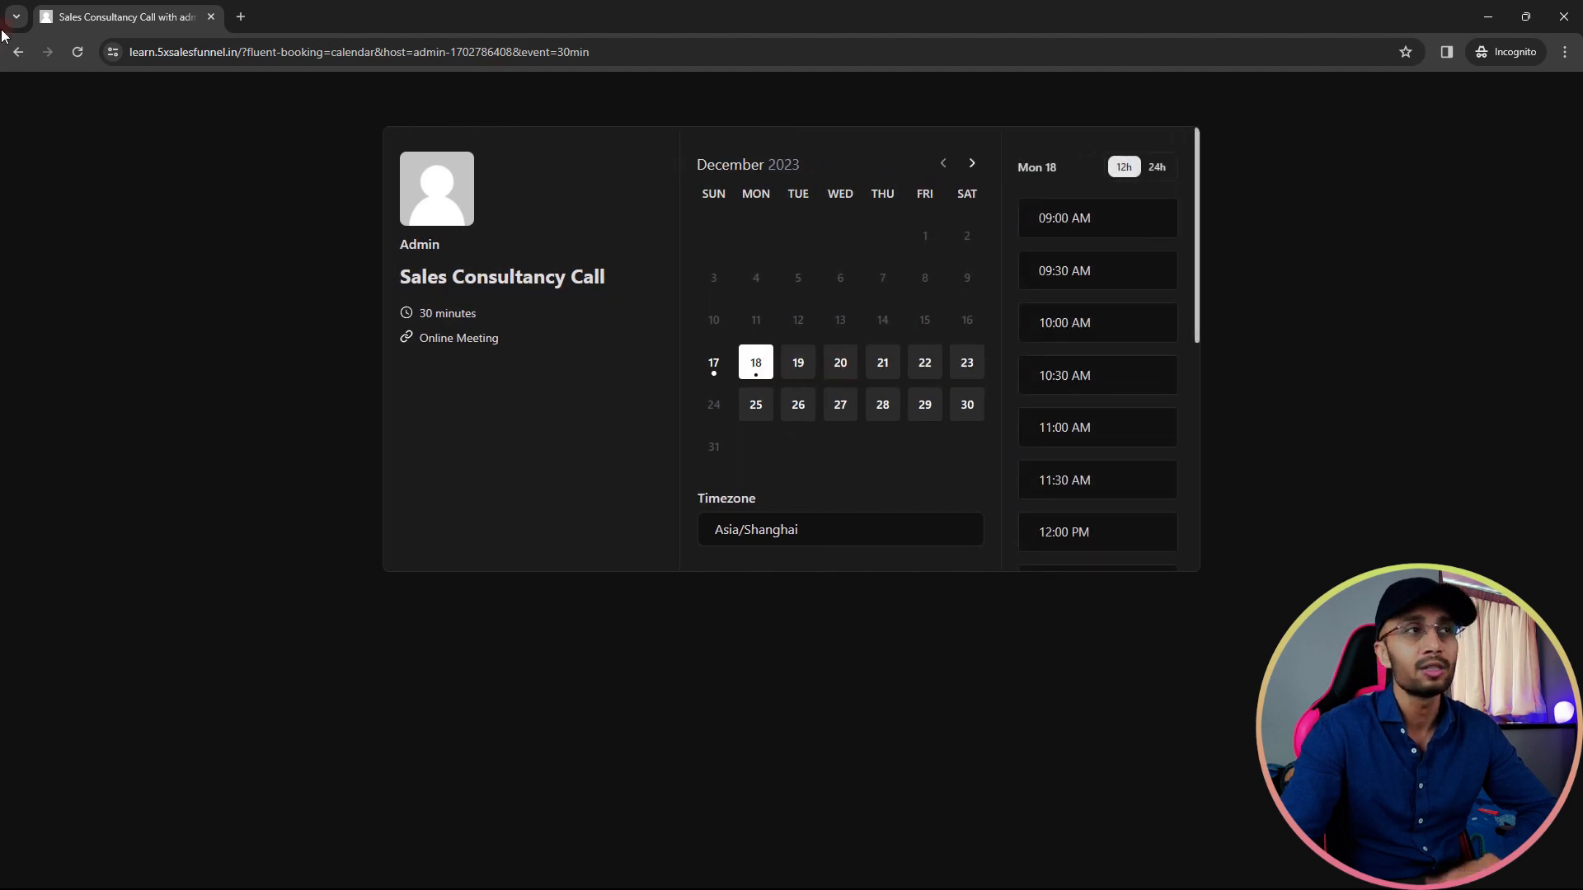
{"action": "left_click", "coordinate": [797, 366]}
{"action": "left_click", "coordinate": [1090, 280]}
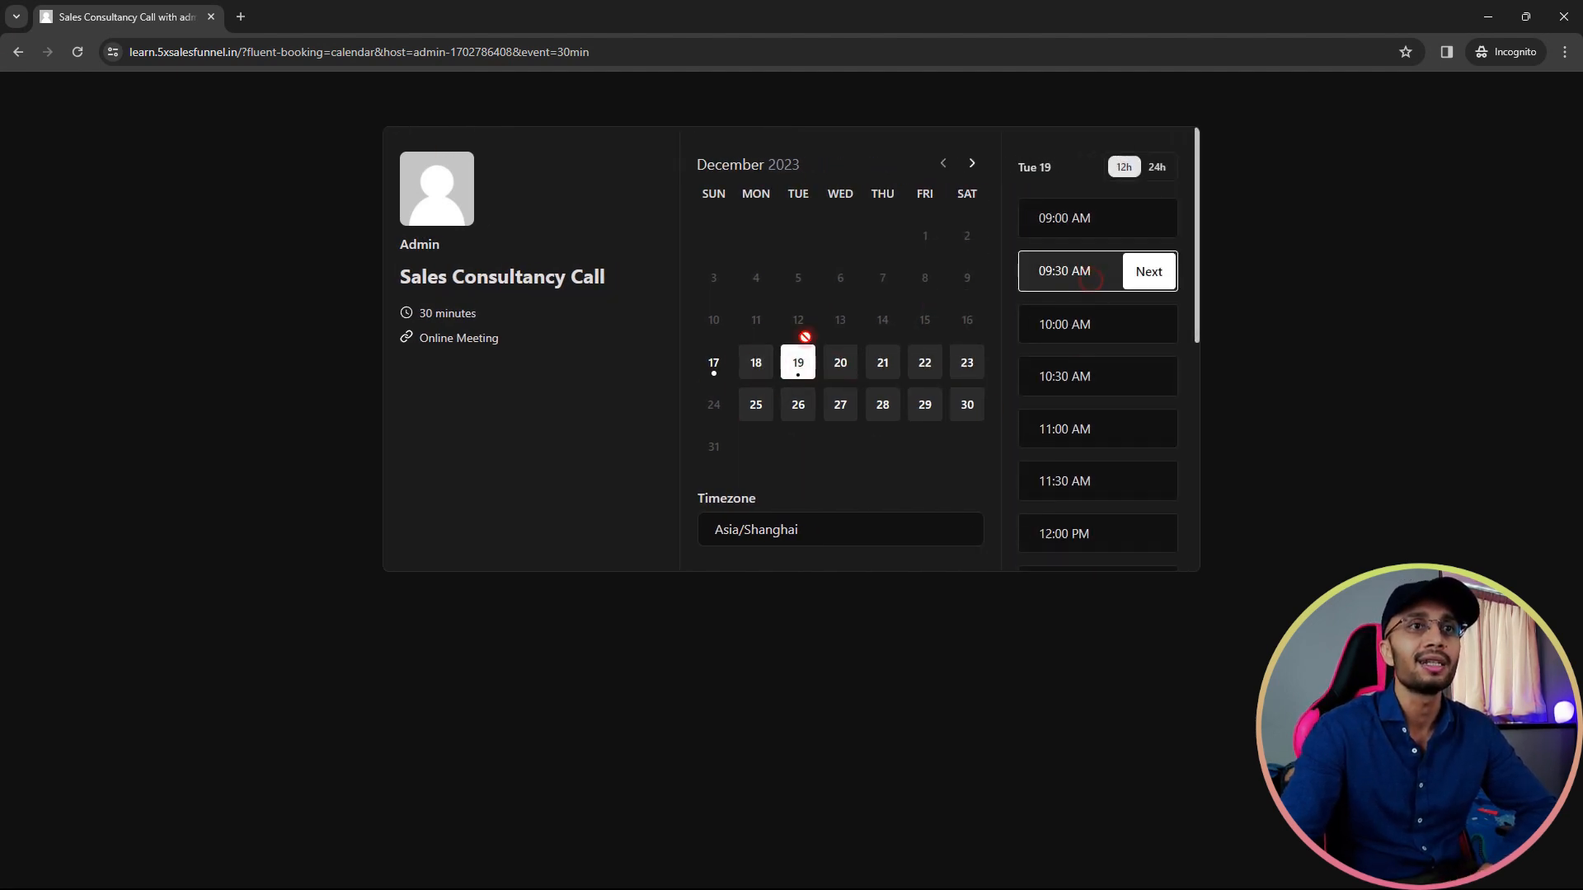
{"action": "left_click", "coordinate": [1158, 274]}
- Enter a guest name, e-mail and meeting details 'Test', schedule the meeting, and return to the admin window
{"action": "left_click", "coordinate": [764, 257]}
{"action": "left_click", "coordinate": [763, 334]}
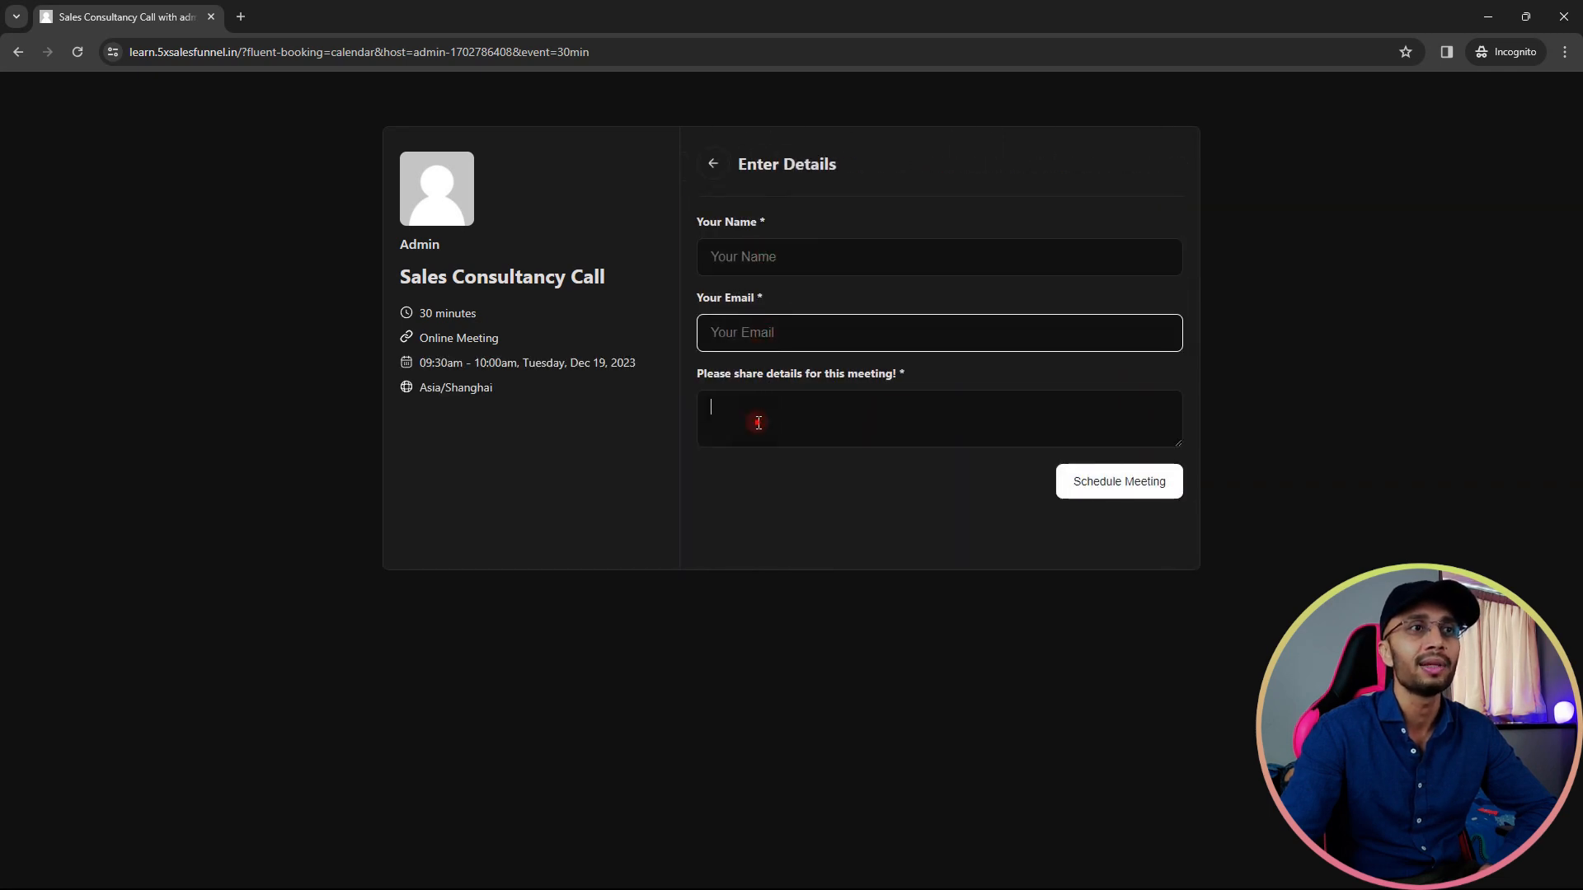
{"action": "left_click", "coordinate": [791, 260]}
{"action": "type", "text": "CC"}
{"action": "left_click", "coordinate": [773, 323]}
{"action": "key", "text": "Tab"}
{"action": "type", "text": "Test"}
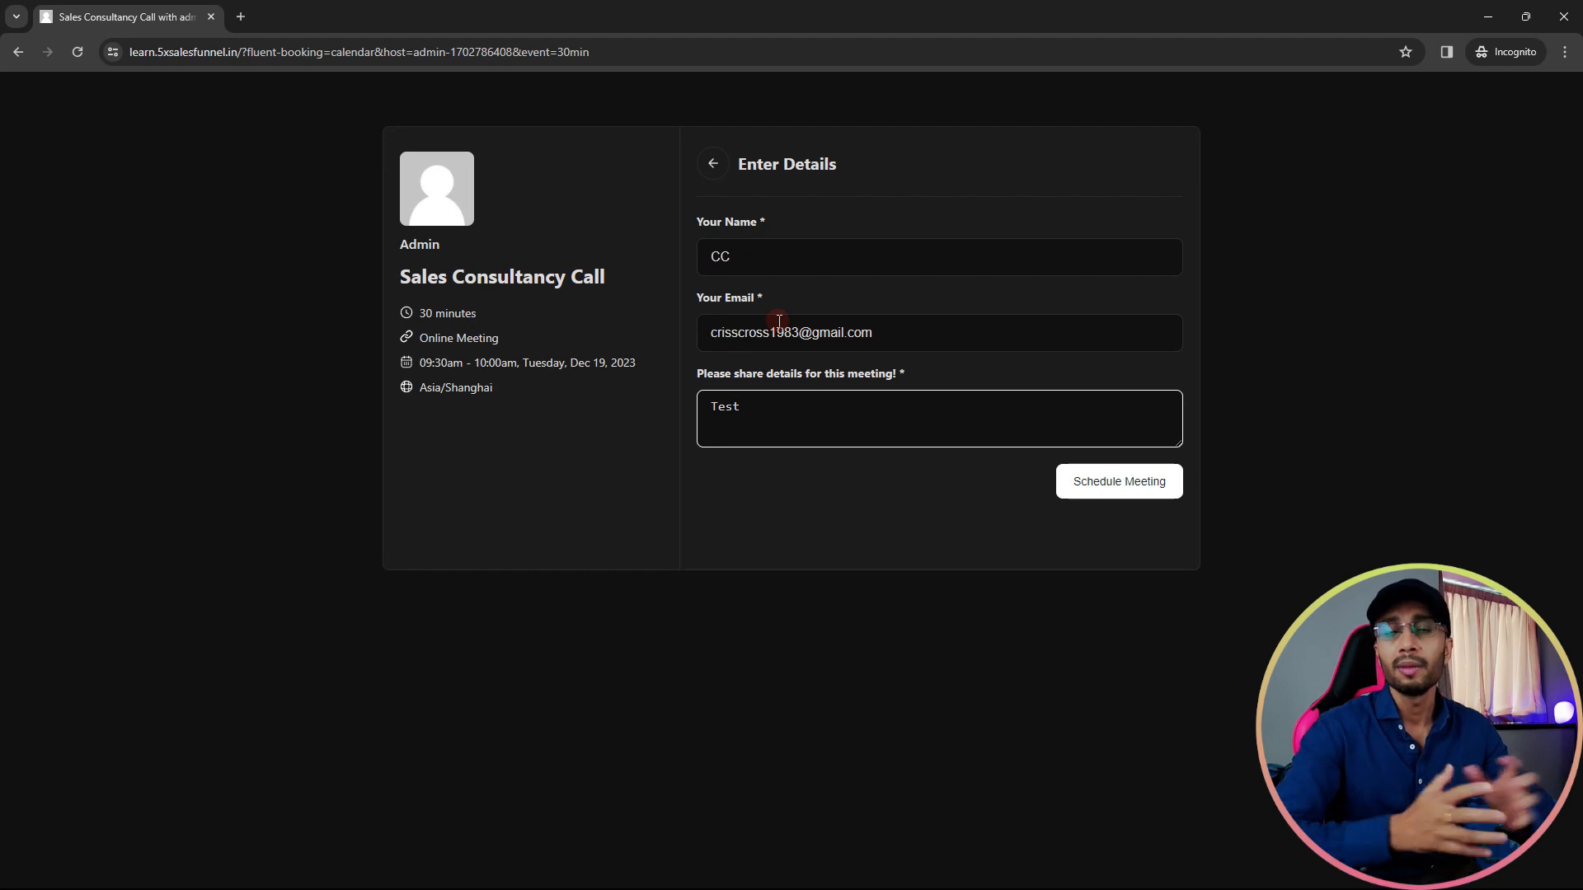
{"action": "left_click", "coordinate": [1098, 469]}
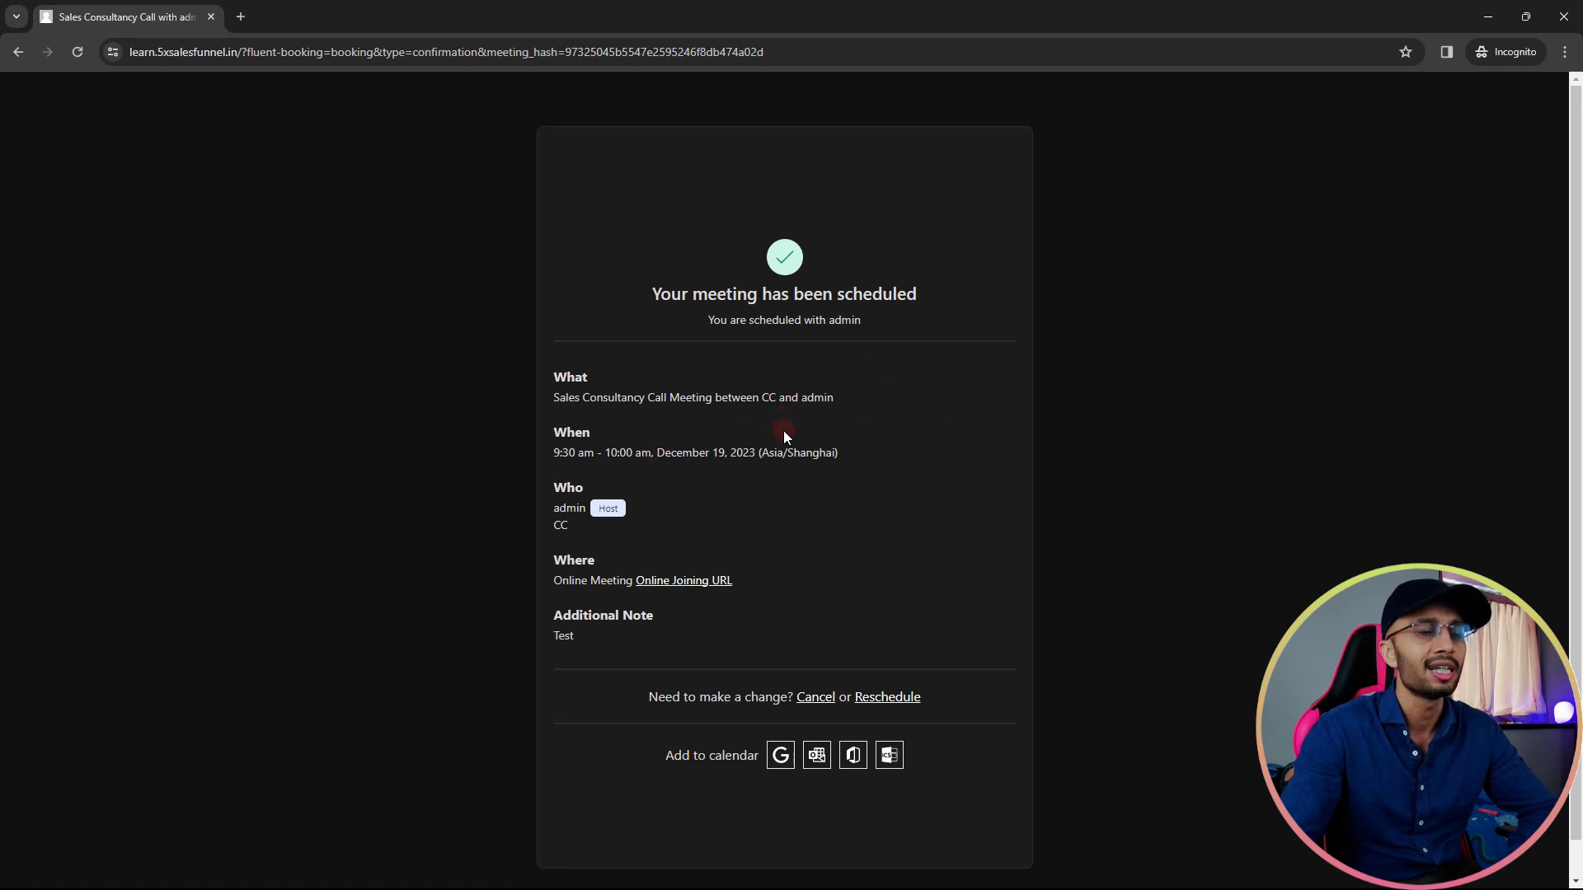
{"action": "key", "text": "alt+Tab"}
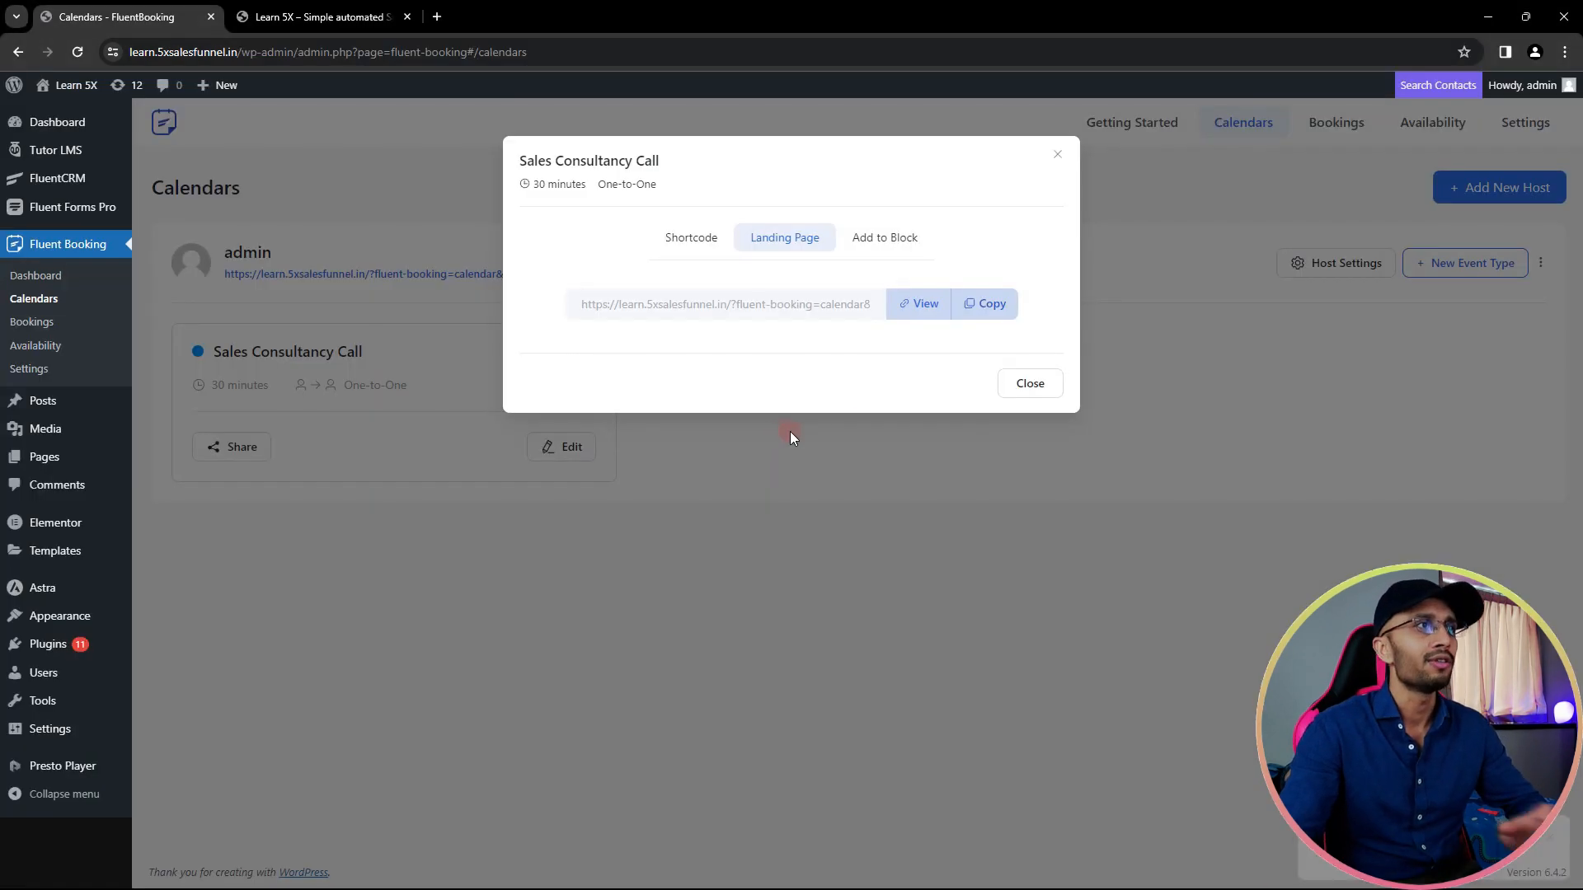
- Review the December 19 Sales Consultancy Call booking under Bookings, then go to Availability
{"action": "left_click", "coordinate": [1057, 156]}
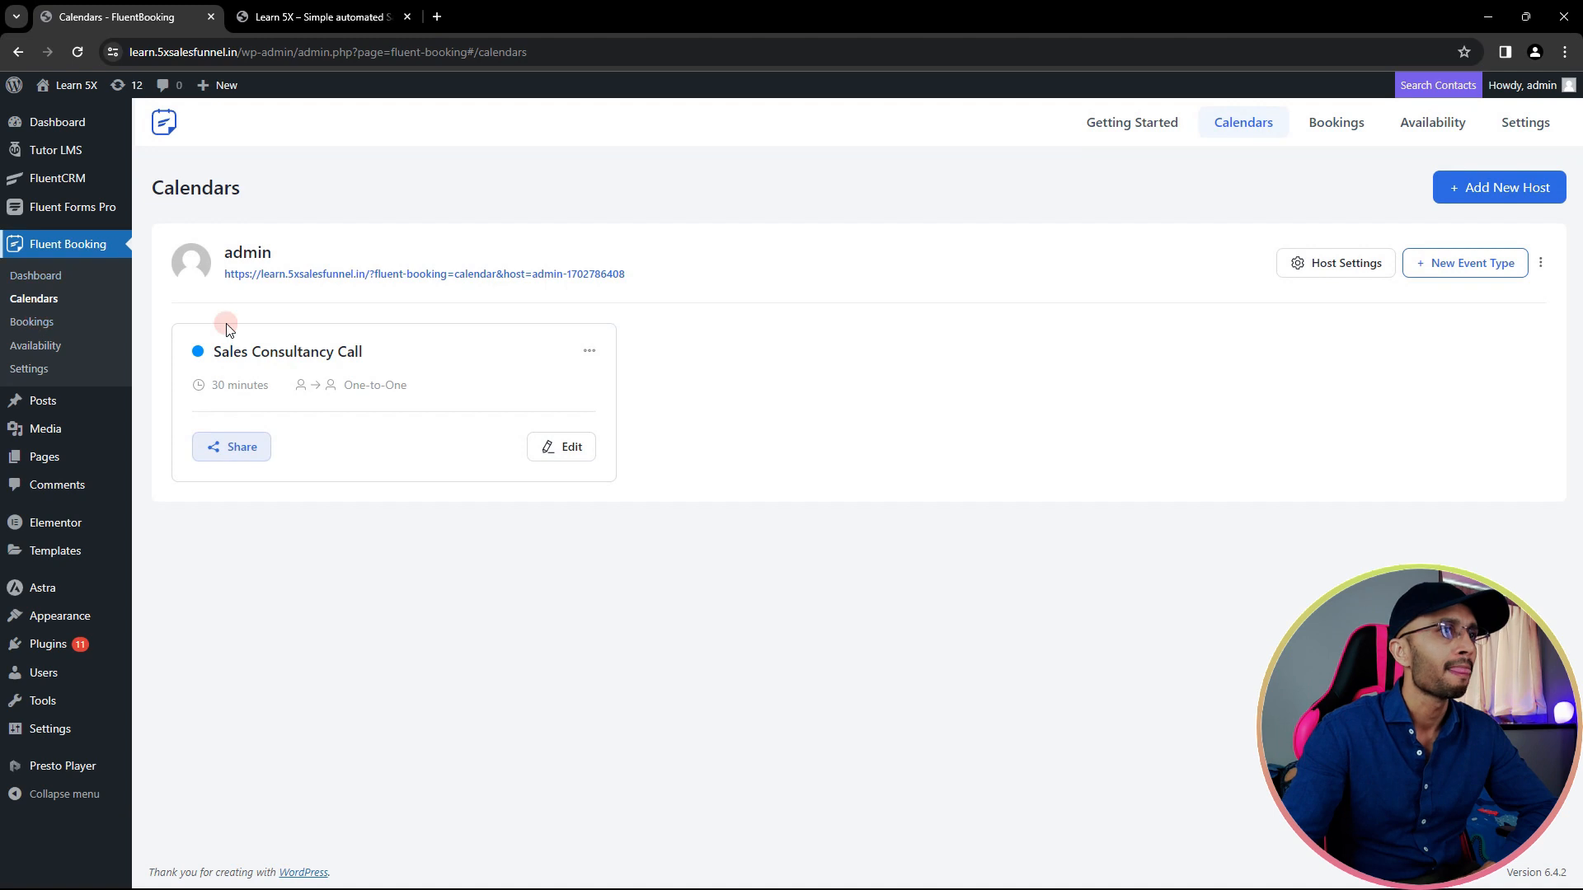
{"action": "left_click", "coordinate": [39, 323]}
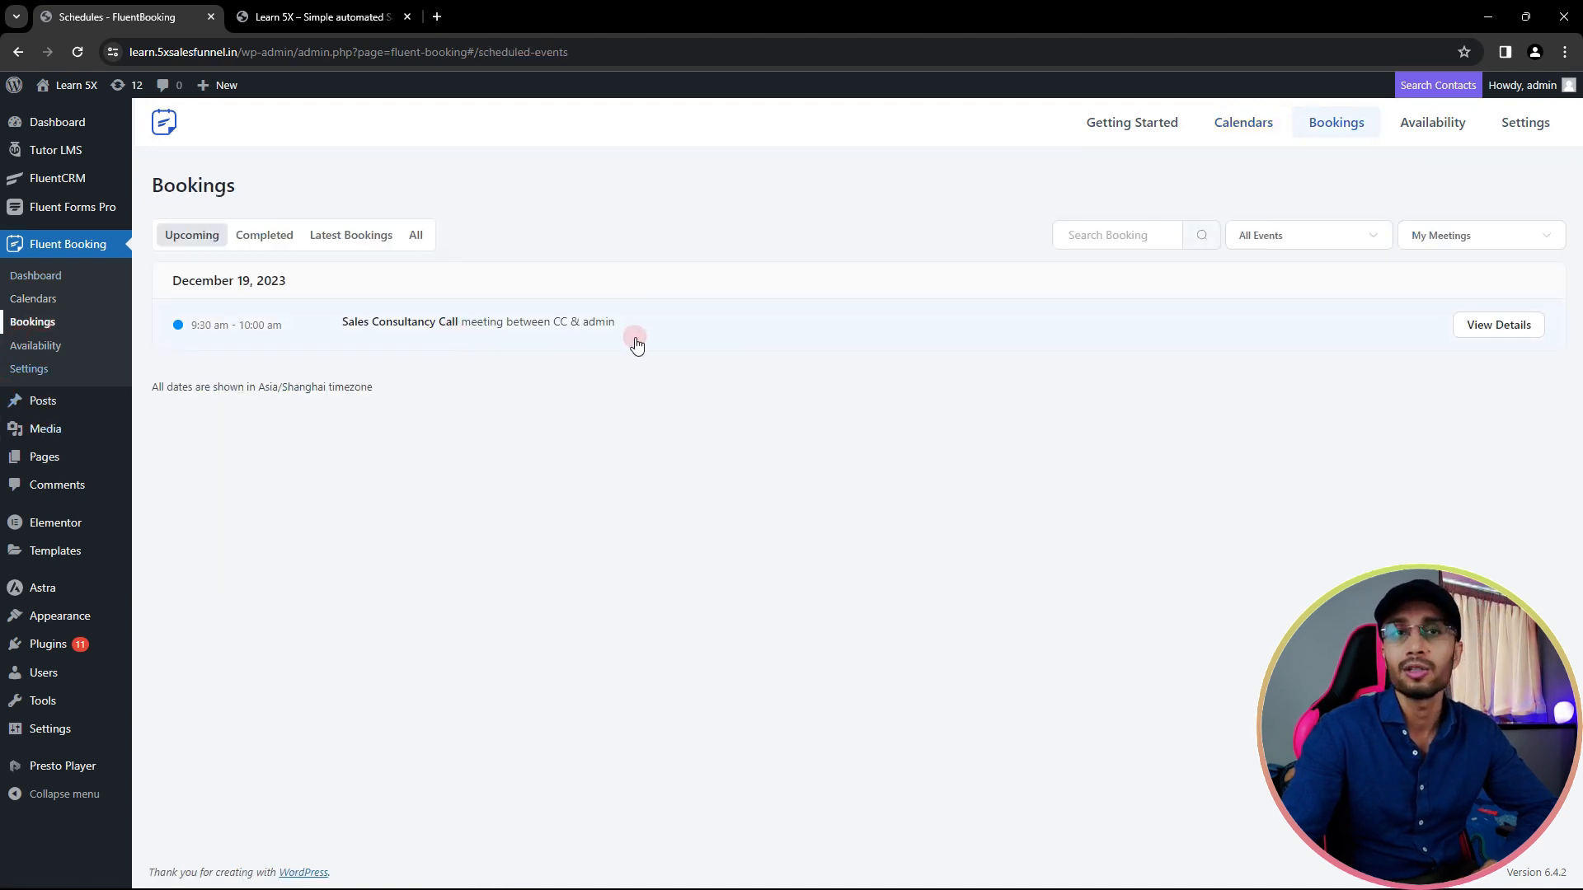
{"action": "left_click", "coordinate": [696, 322]}
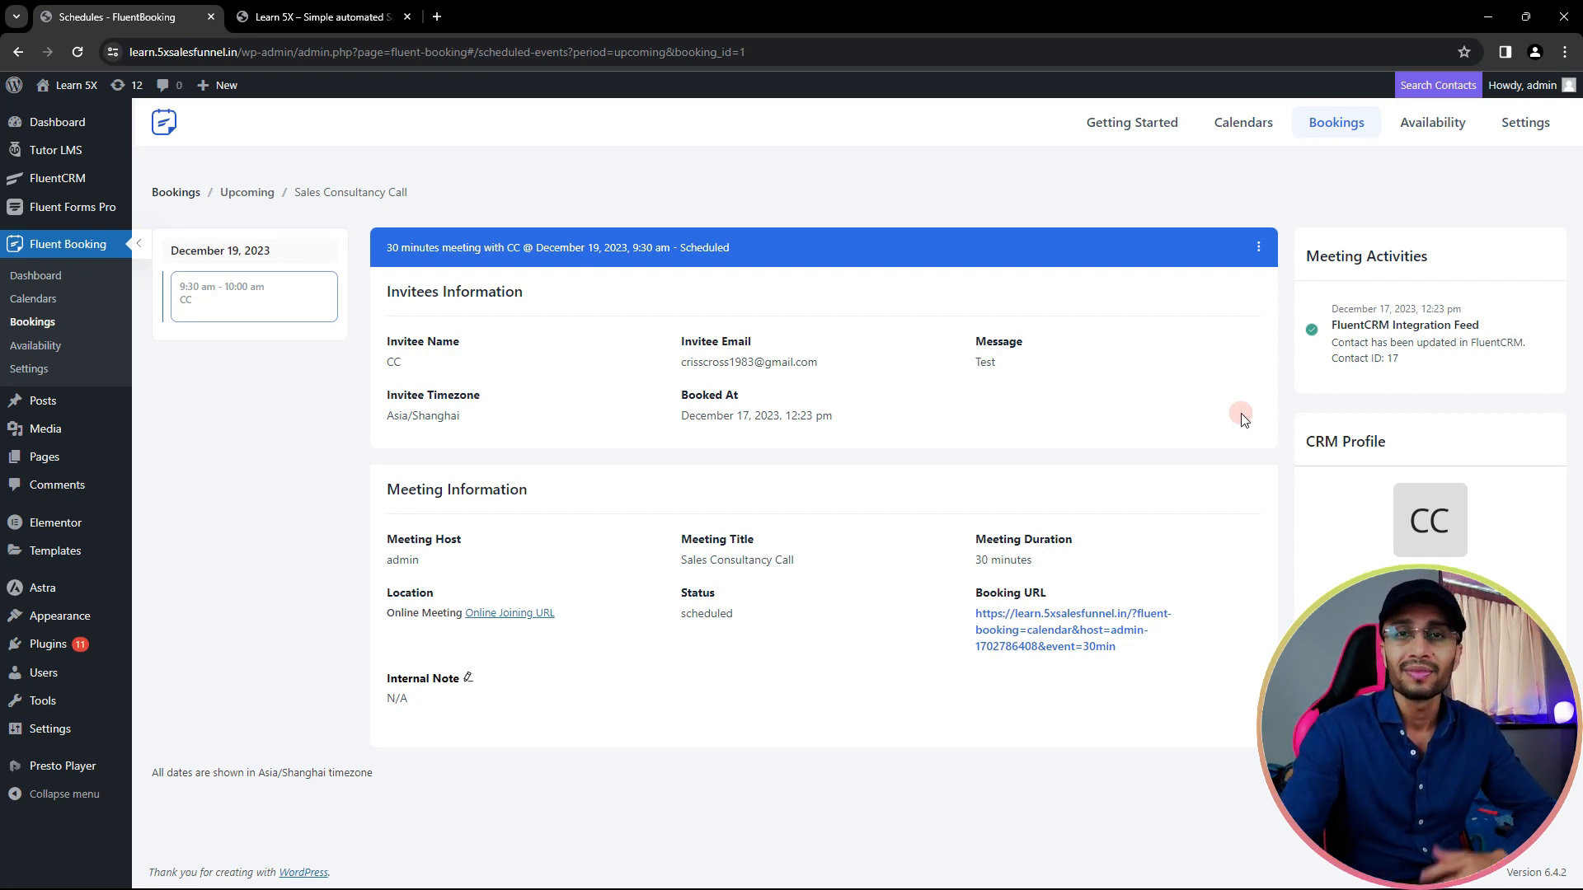
{"action": "left_click", "coordinate": [51, 349]}
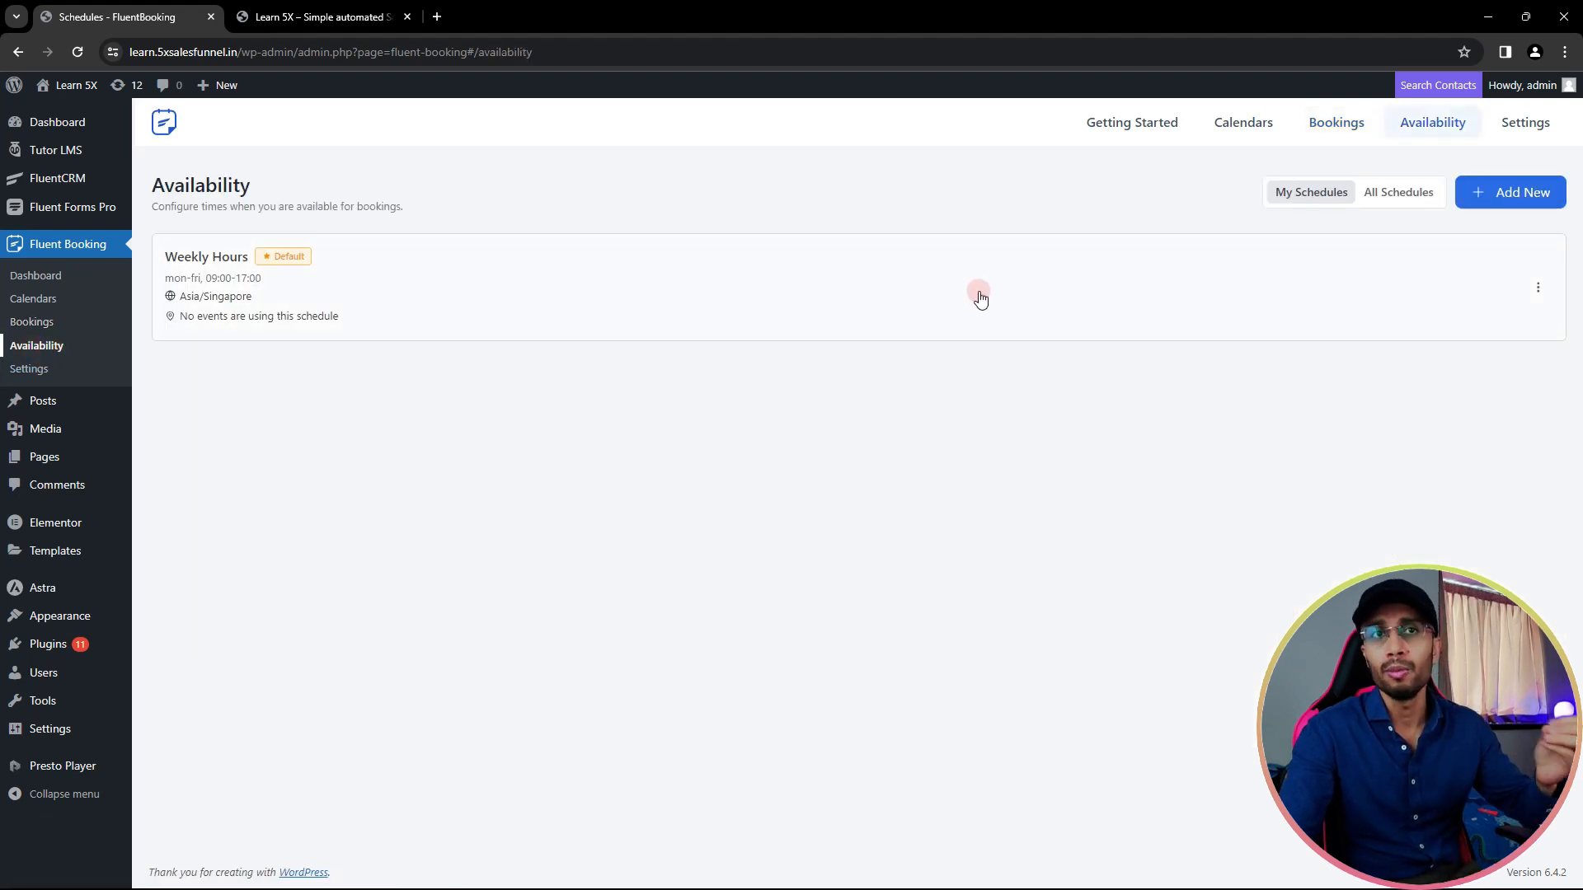
- Inspect the Weekly Hours schedule, return to Availability, then go to FluentBooking Settings
{"action": "left_click", "coordinate": [660, 262]}
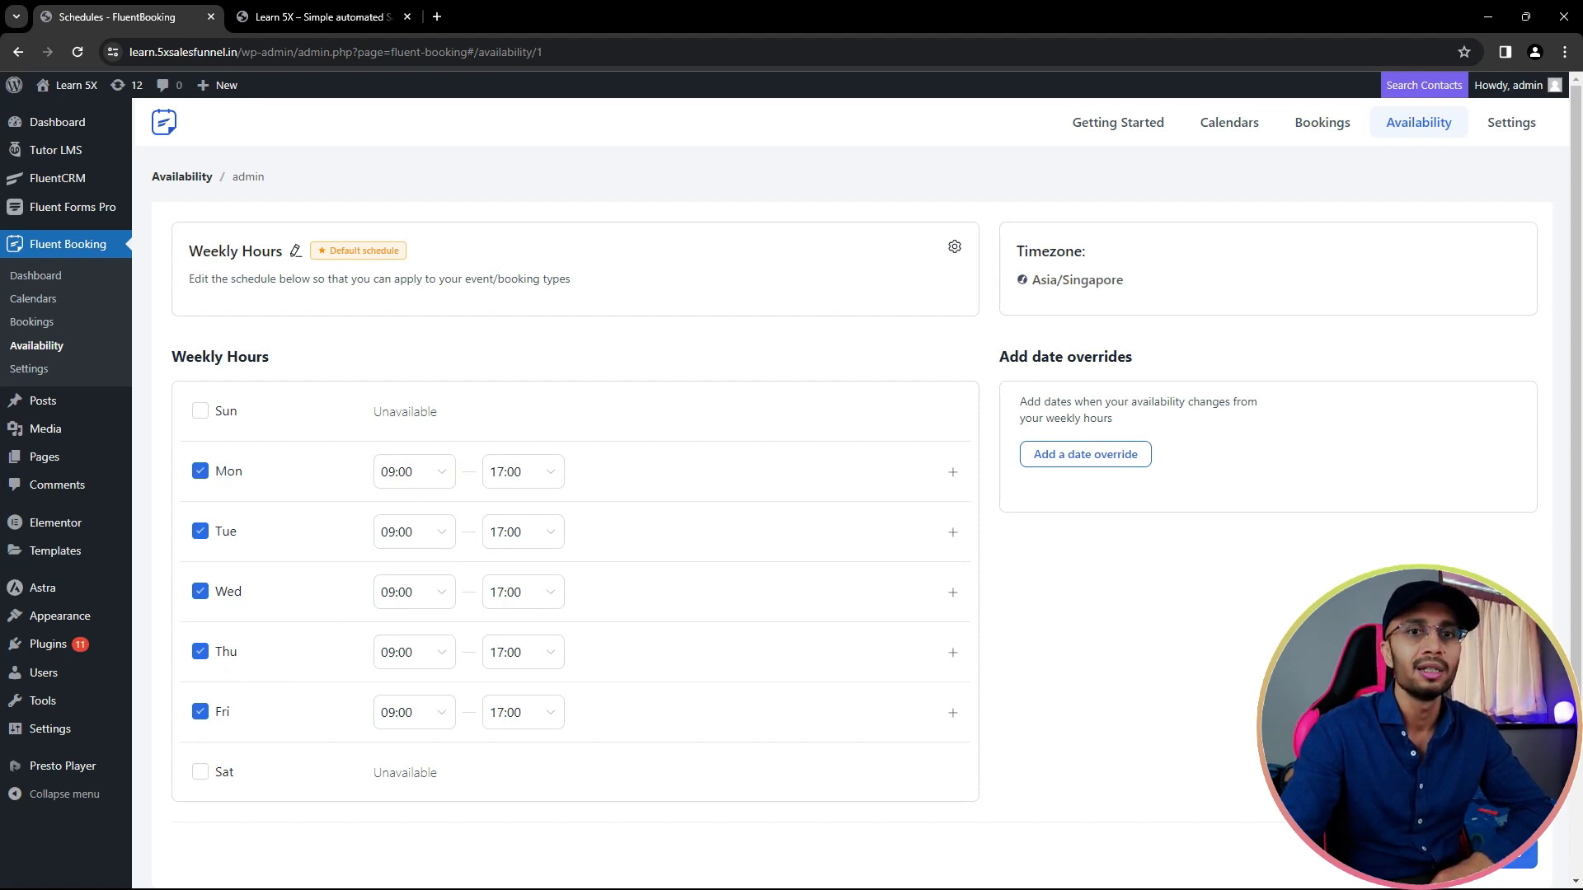
{"action": "left_click", "coordinate": [49, 346]}
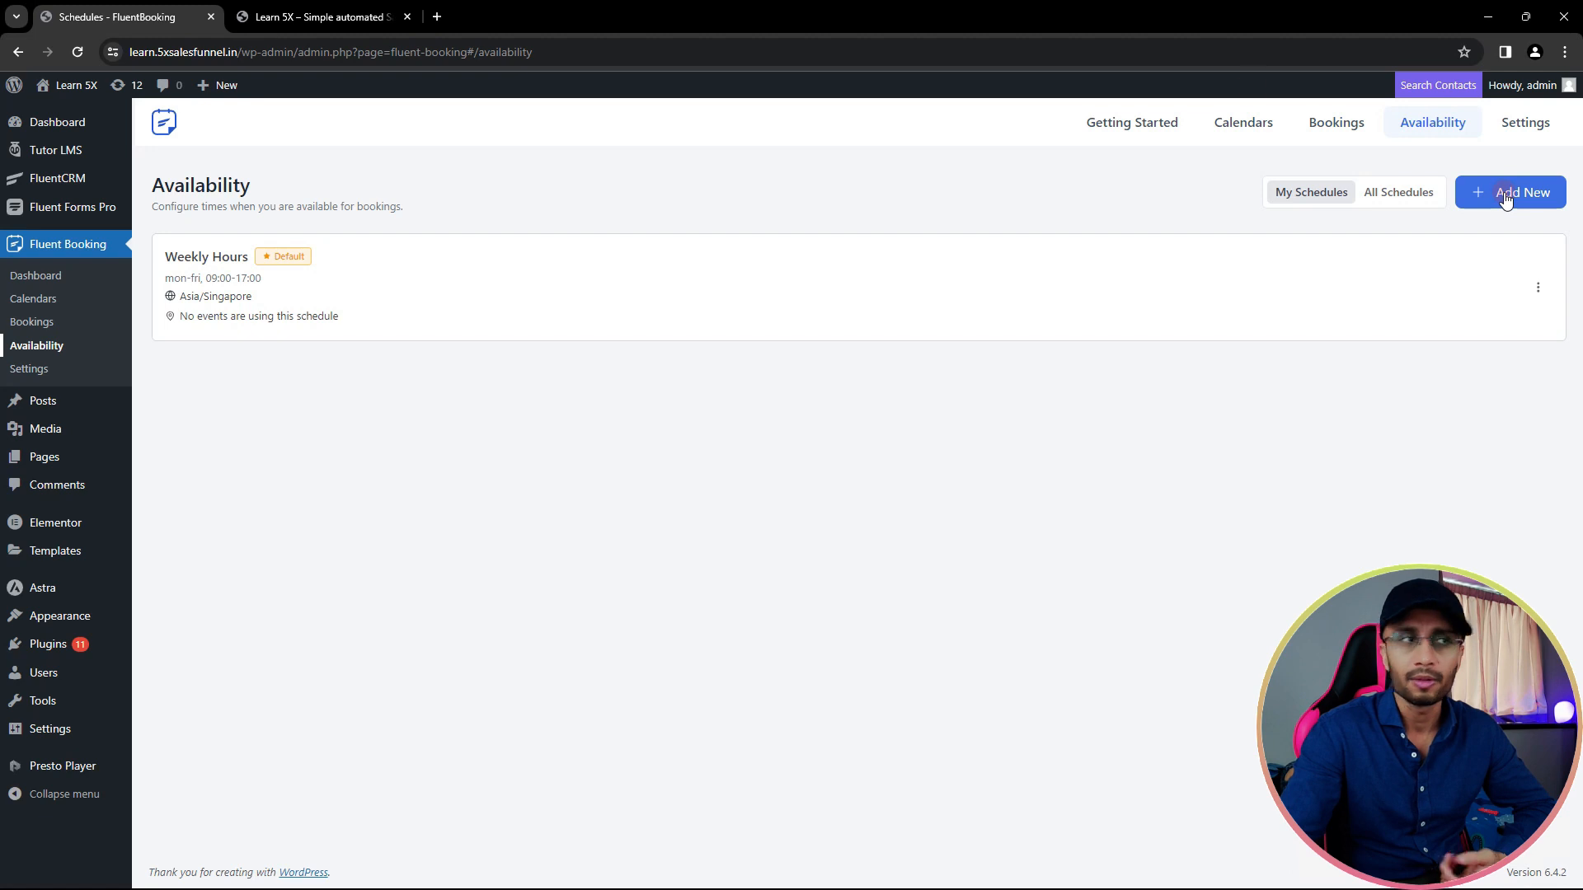
{"action": "left_click", "coordinate": [43, 380]}
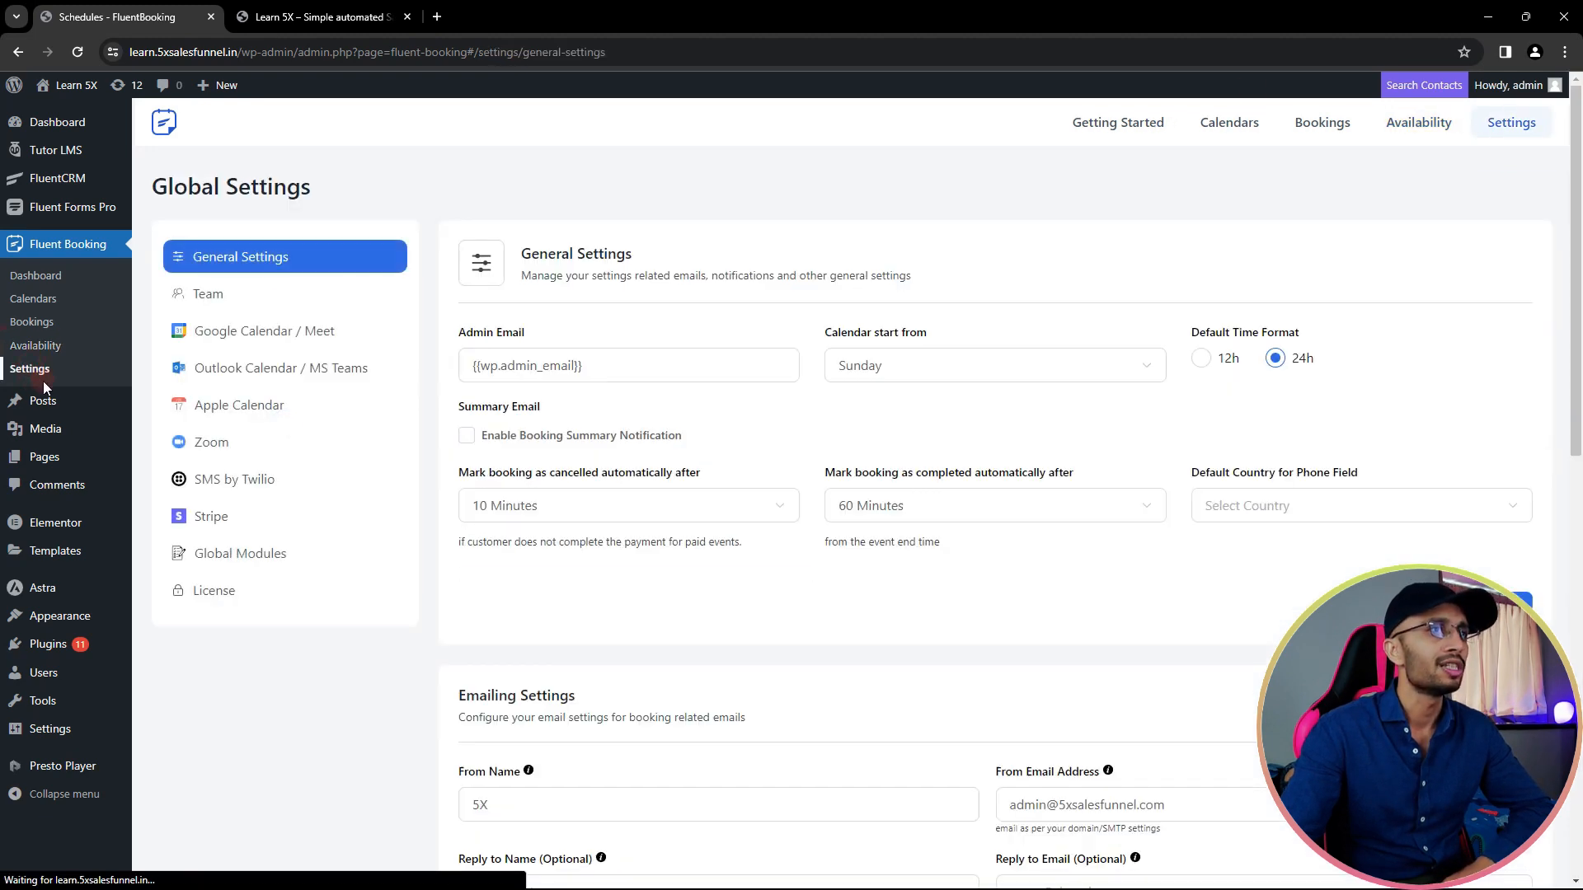
- Scroll through the General and Emailing settings, then view the Team section listing the administrator
{"action": "scroll", "coordinate": [484, 339], "scroll_direction": "down", "scroll_amount": 1}
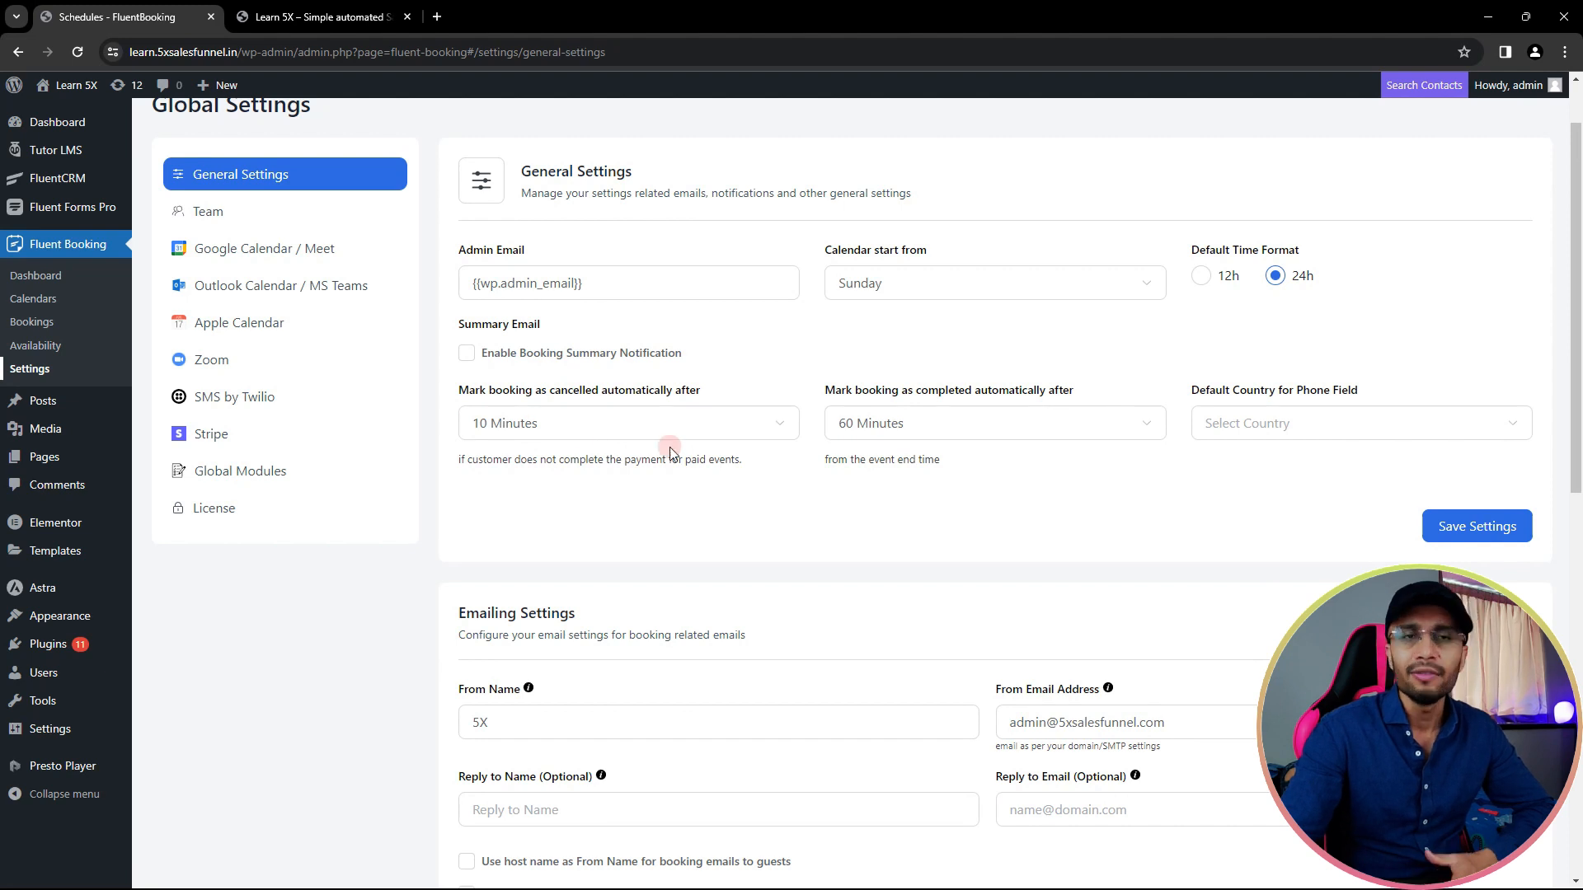
{"action": "scroll", "coordinate": [888, 487], "scroll_direction": "down", "scroll_amount": 2}
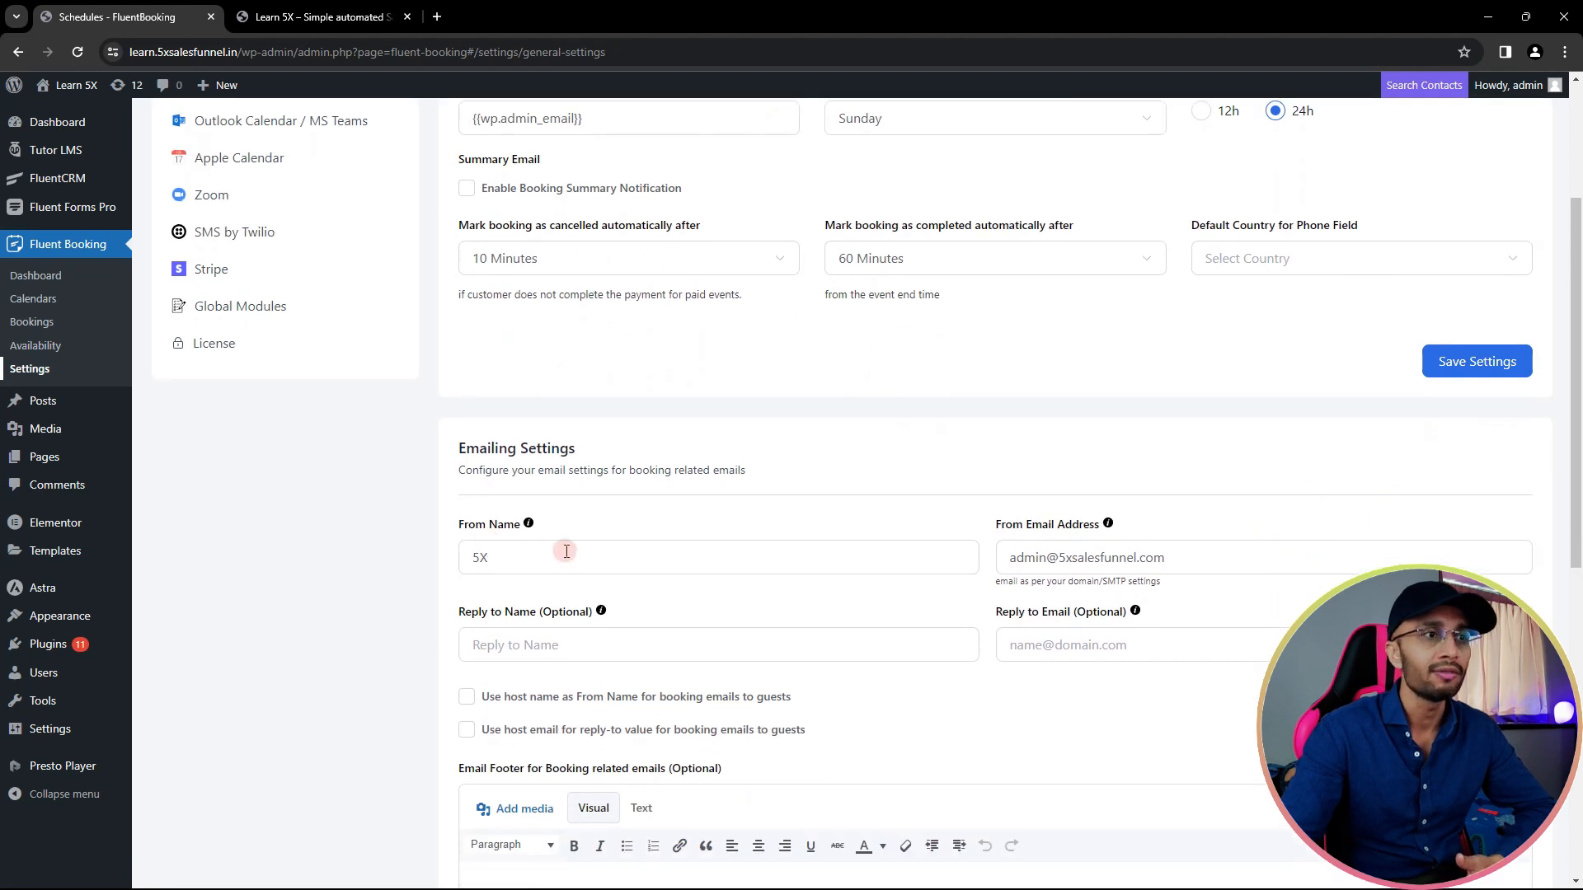
{"action": "scroll", "coordinate": [1187, 564], "scroll_direction": "down", "scroll_amount": 2}
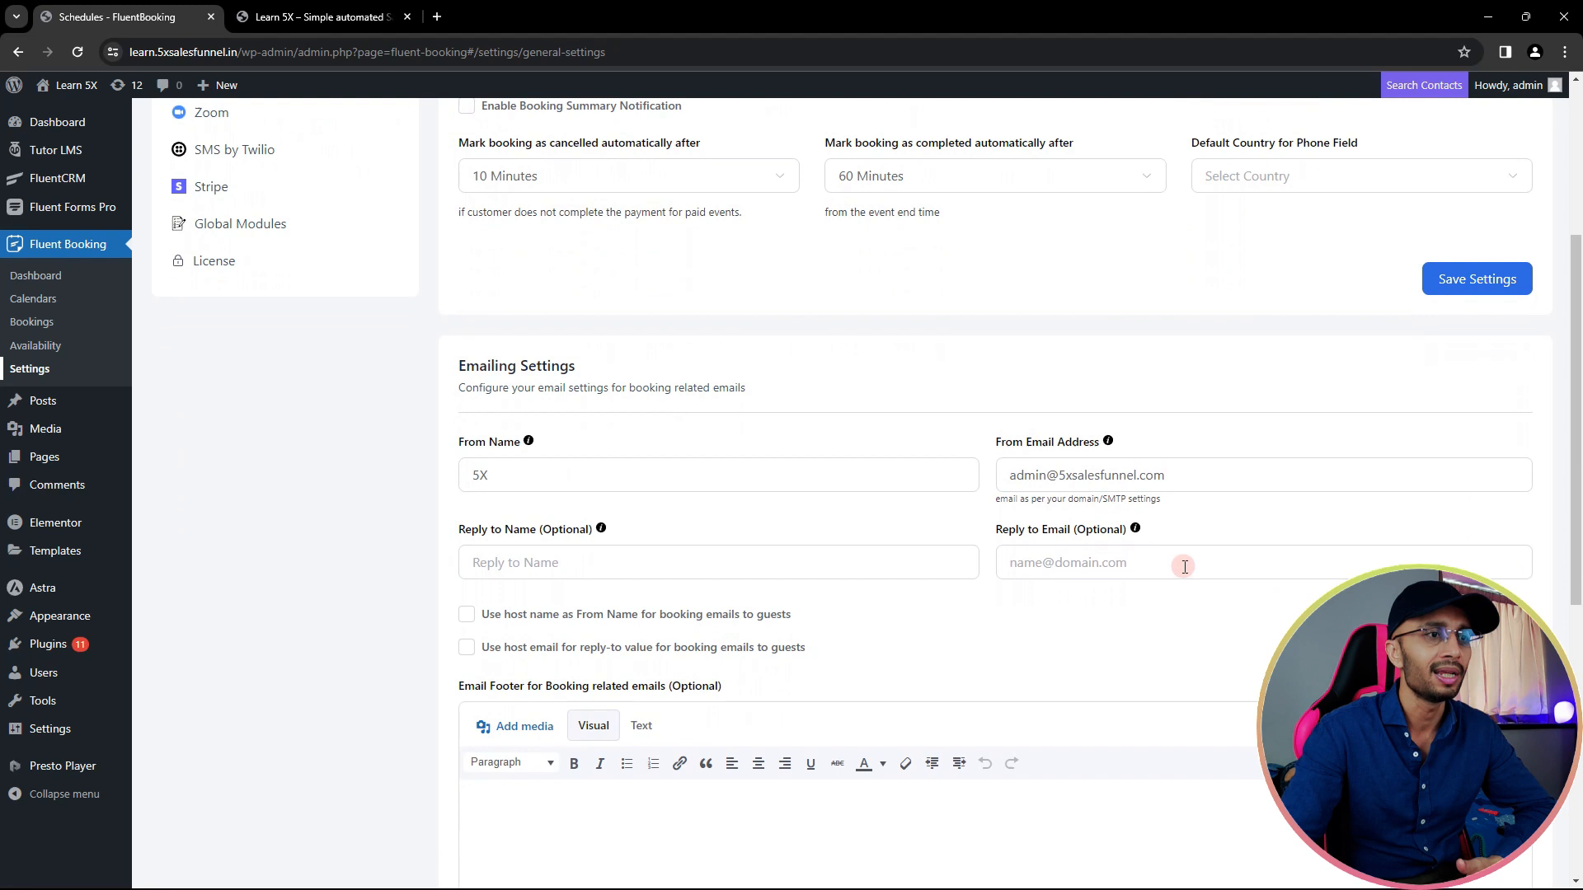
{"action": "scroll", "coordinate": [771, 588], "scroll_direction": "up", "scroll_amount": 5}
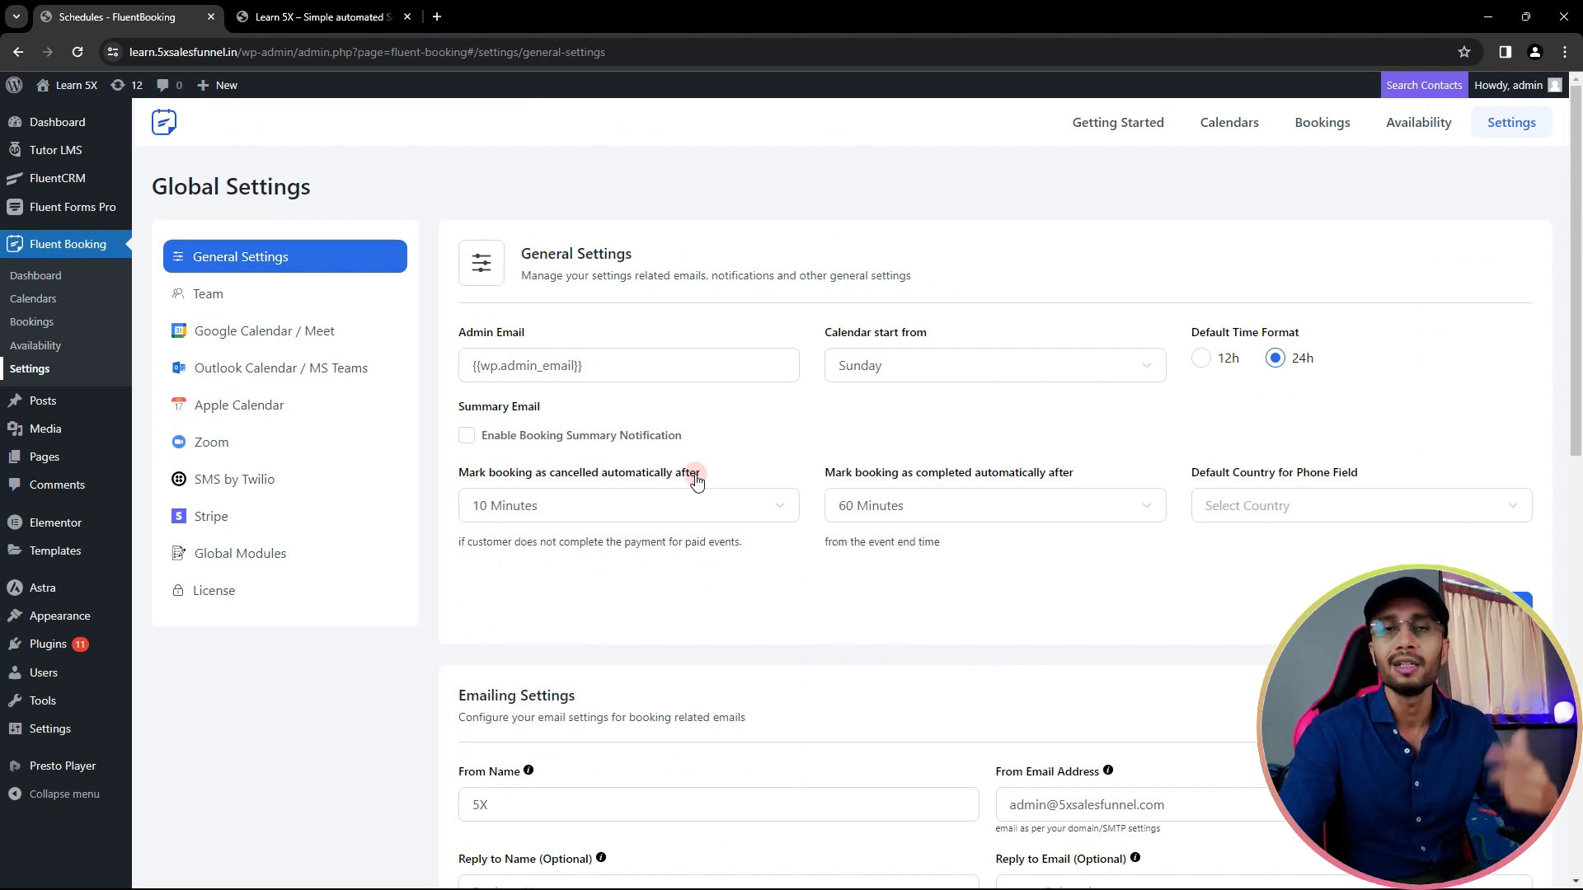
{"action": "left_click", "coordinate": [220, 292]}
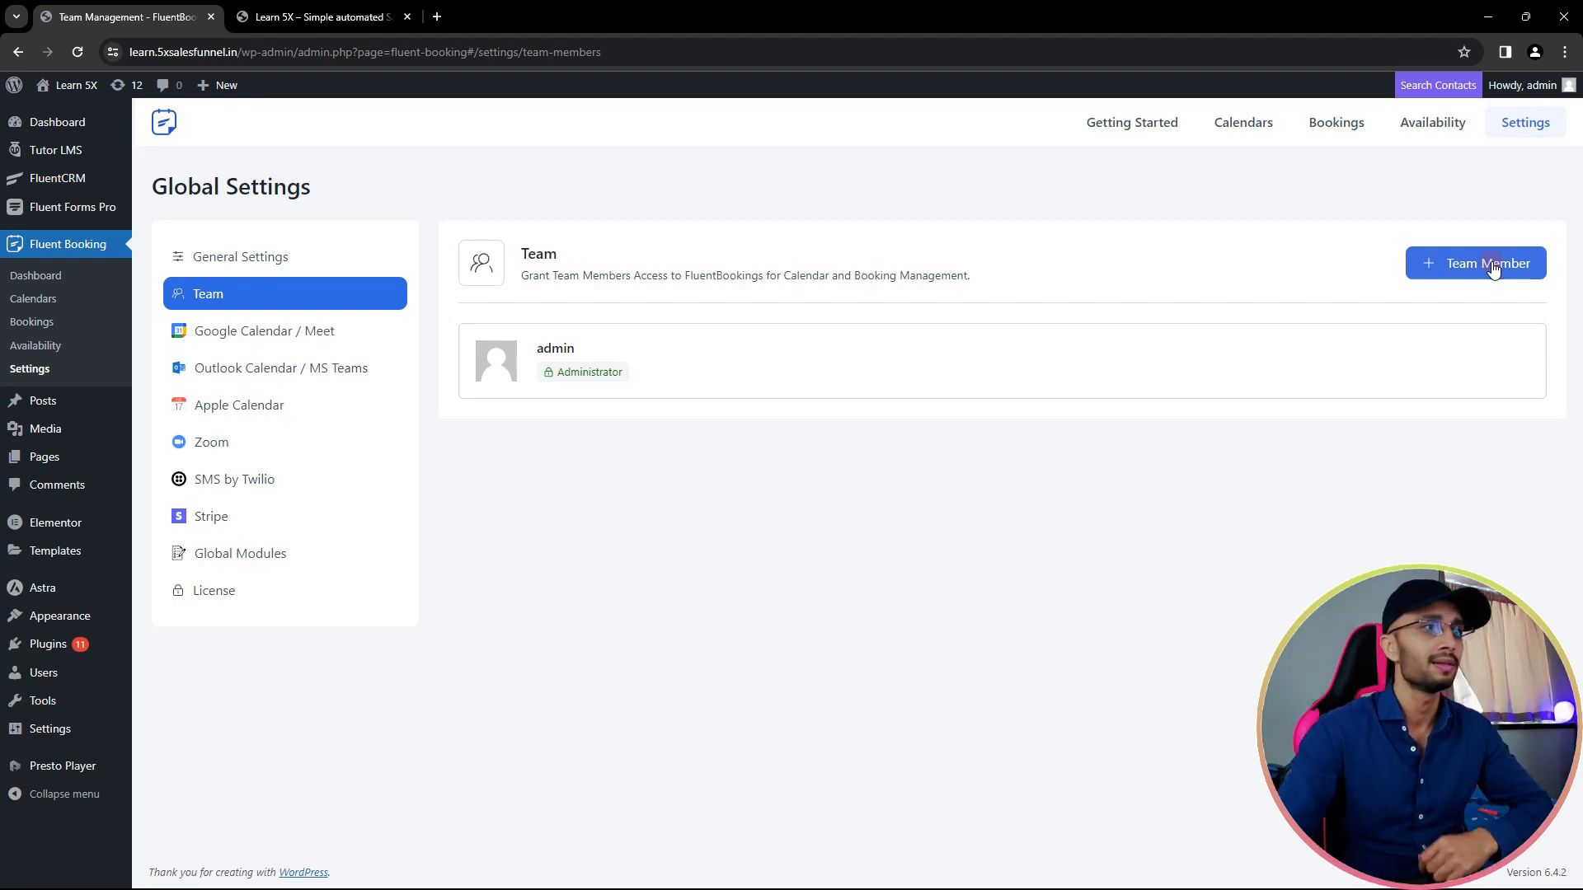
- Browse the Google Calendar / Meet, Zoom and SMS by Twilio settings, ending on Stripe Payments
{"action": "left_click", "coordinate": [295, 340]}
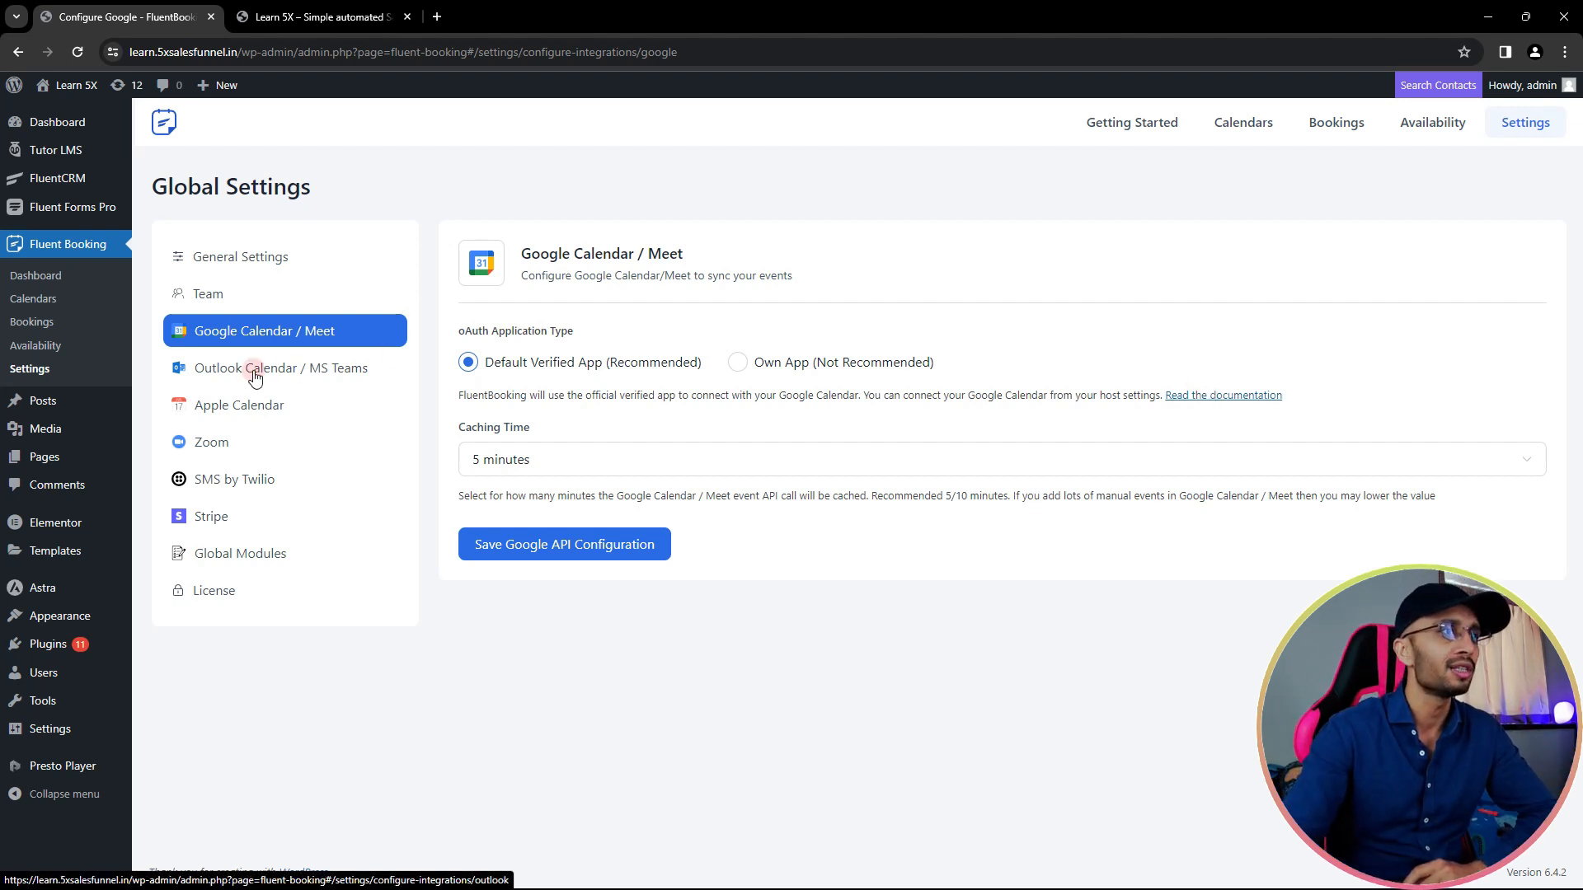
{"action": "left_click", "coordinate": [233, 451]}
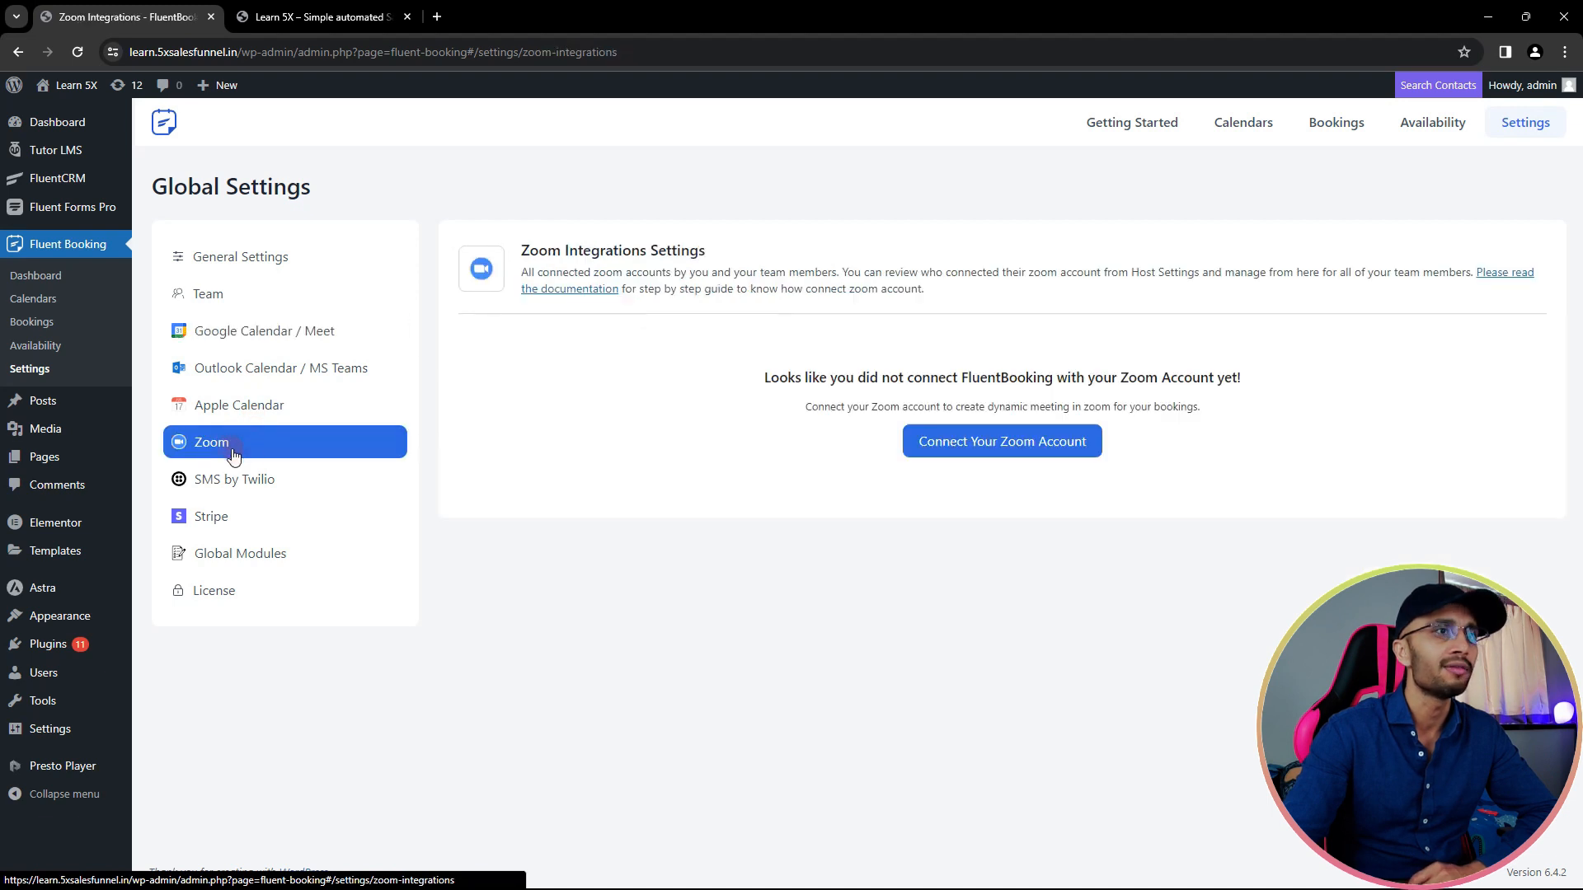
{"action": "left_click", "coordinate": [258, 483]}
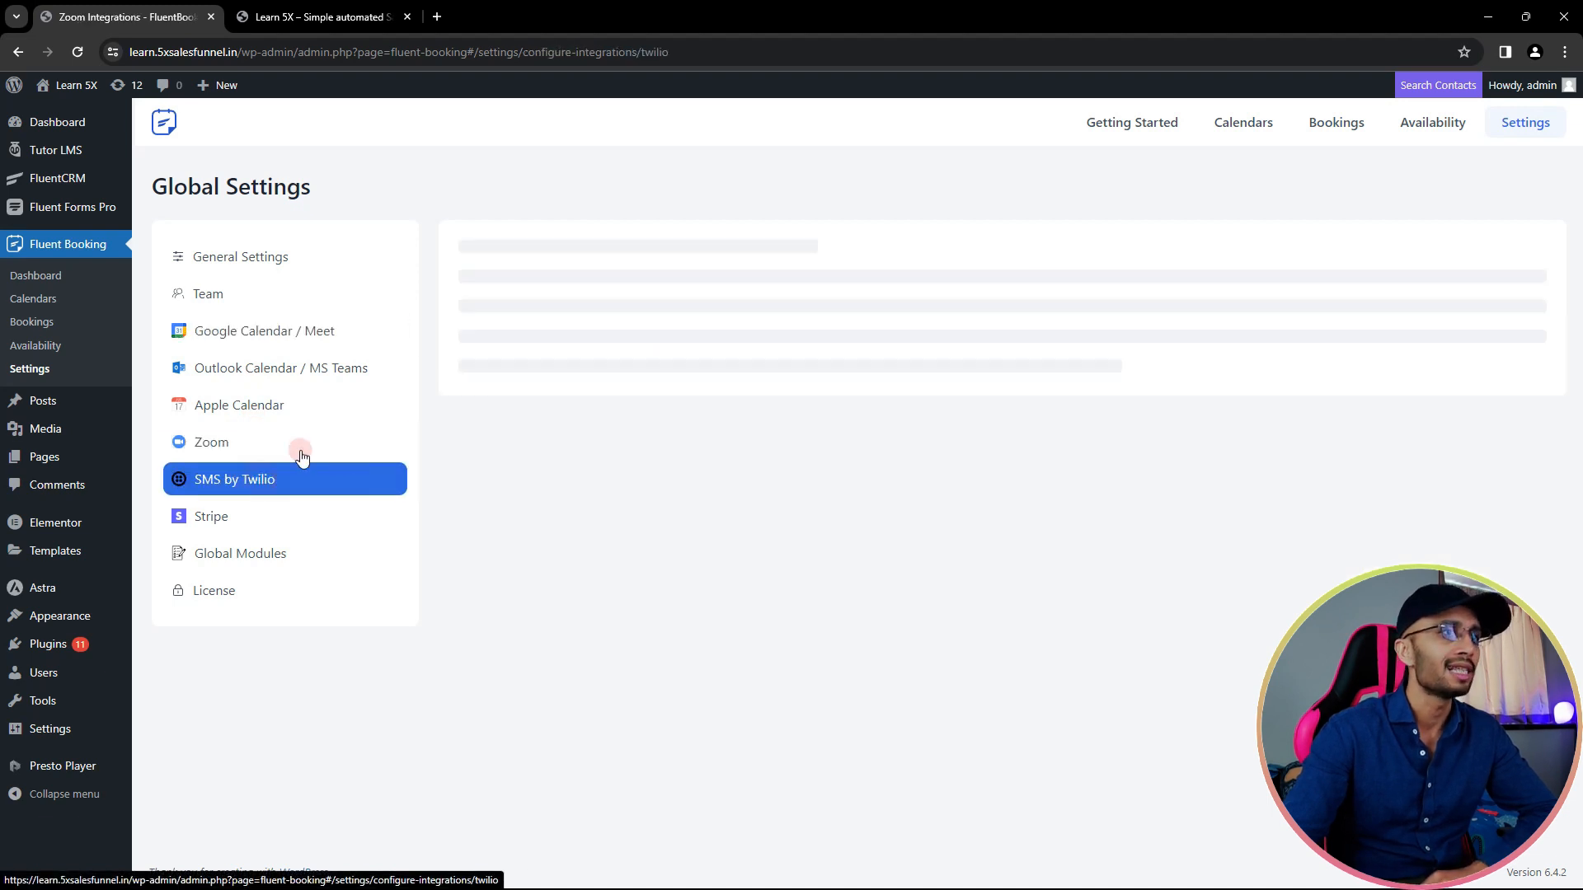
{"action": "left_click", "coordinate": [228, 524]}
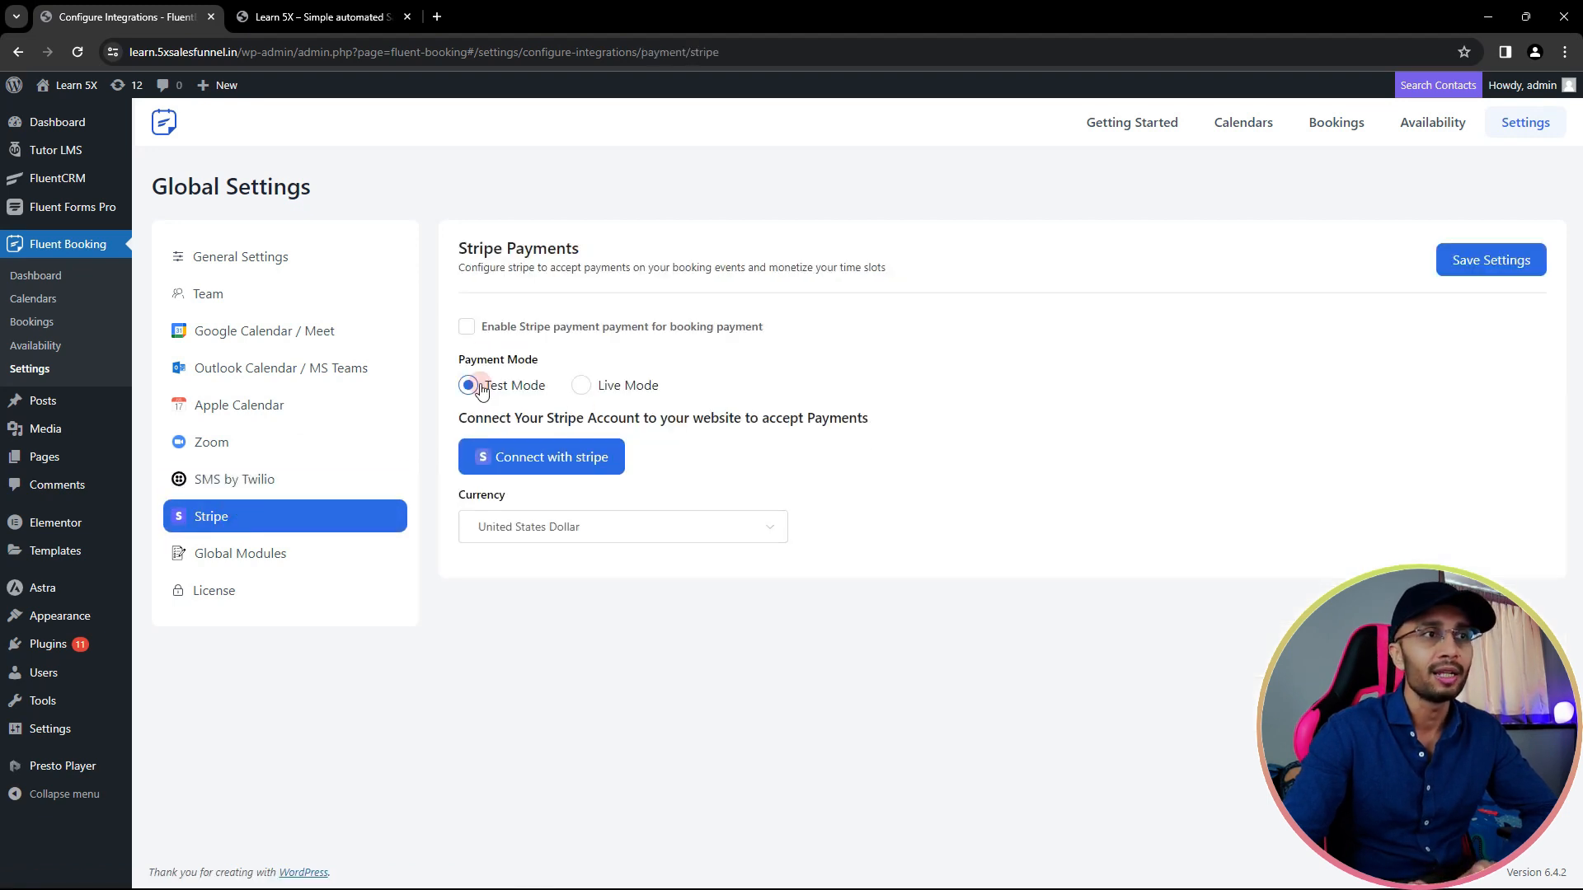
- Toggle Enable Stripe payment on and back off, view Global Modules, then go to WordPress Pages
{"action": "left_click", "coordinate": [468, 327]}
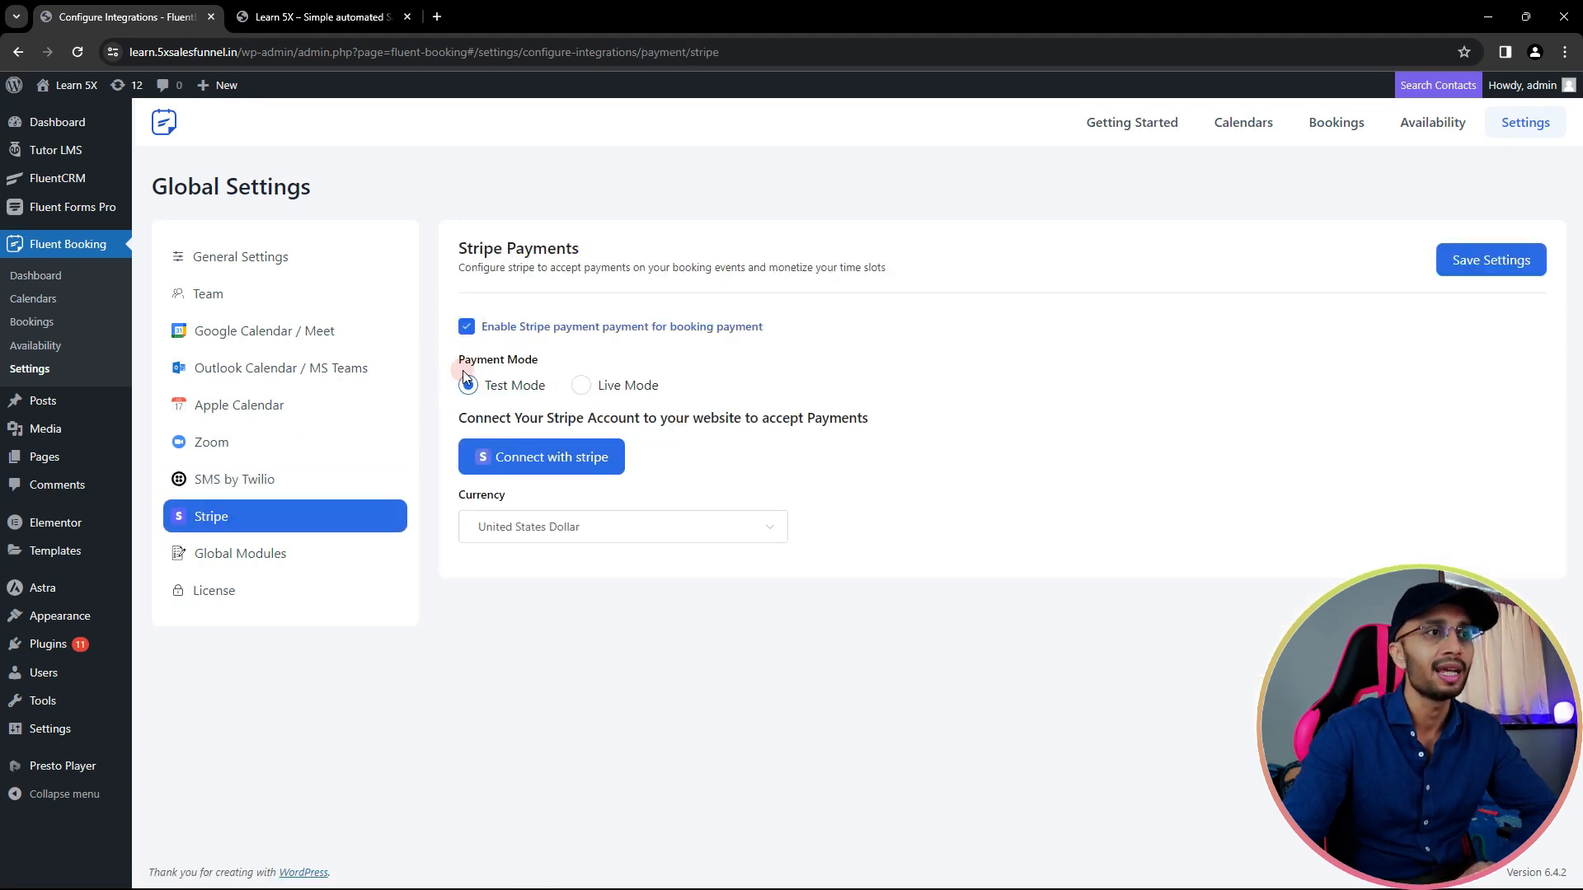
{"action": "left_click", "coordinate": [467, 327]}
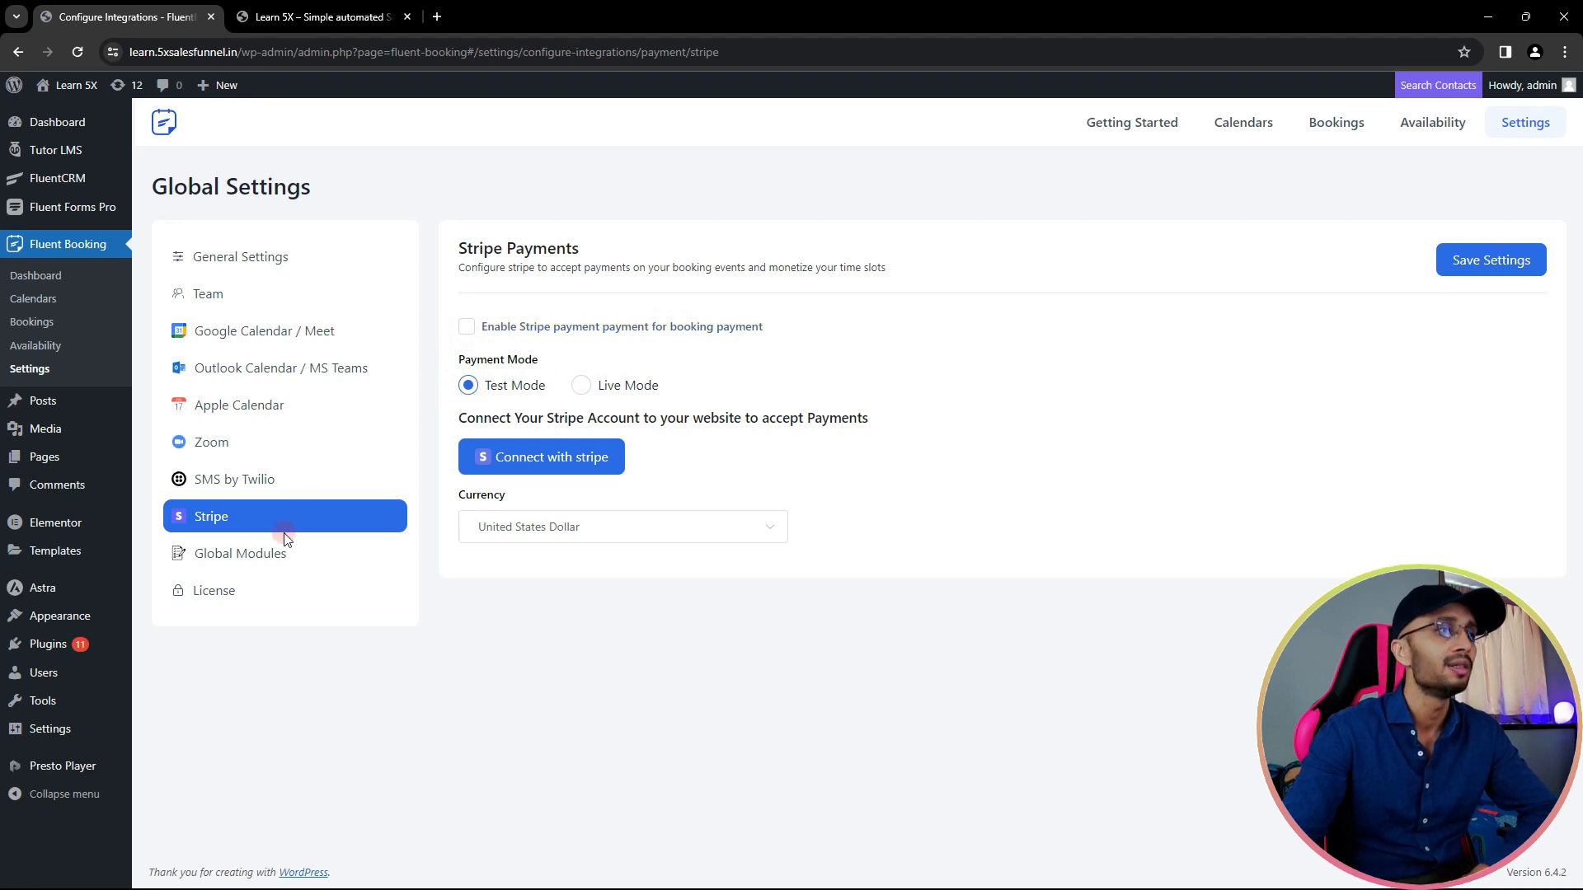
{"action": "left_click", "coordinate": [279, 560]}
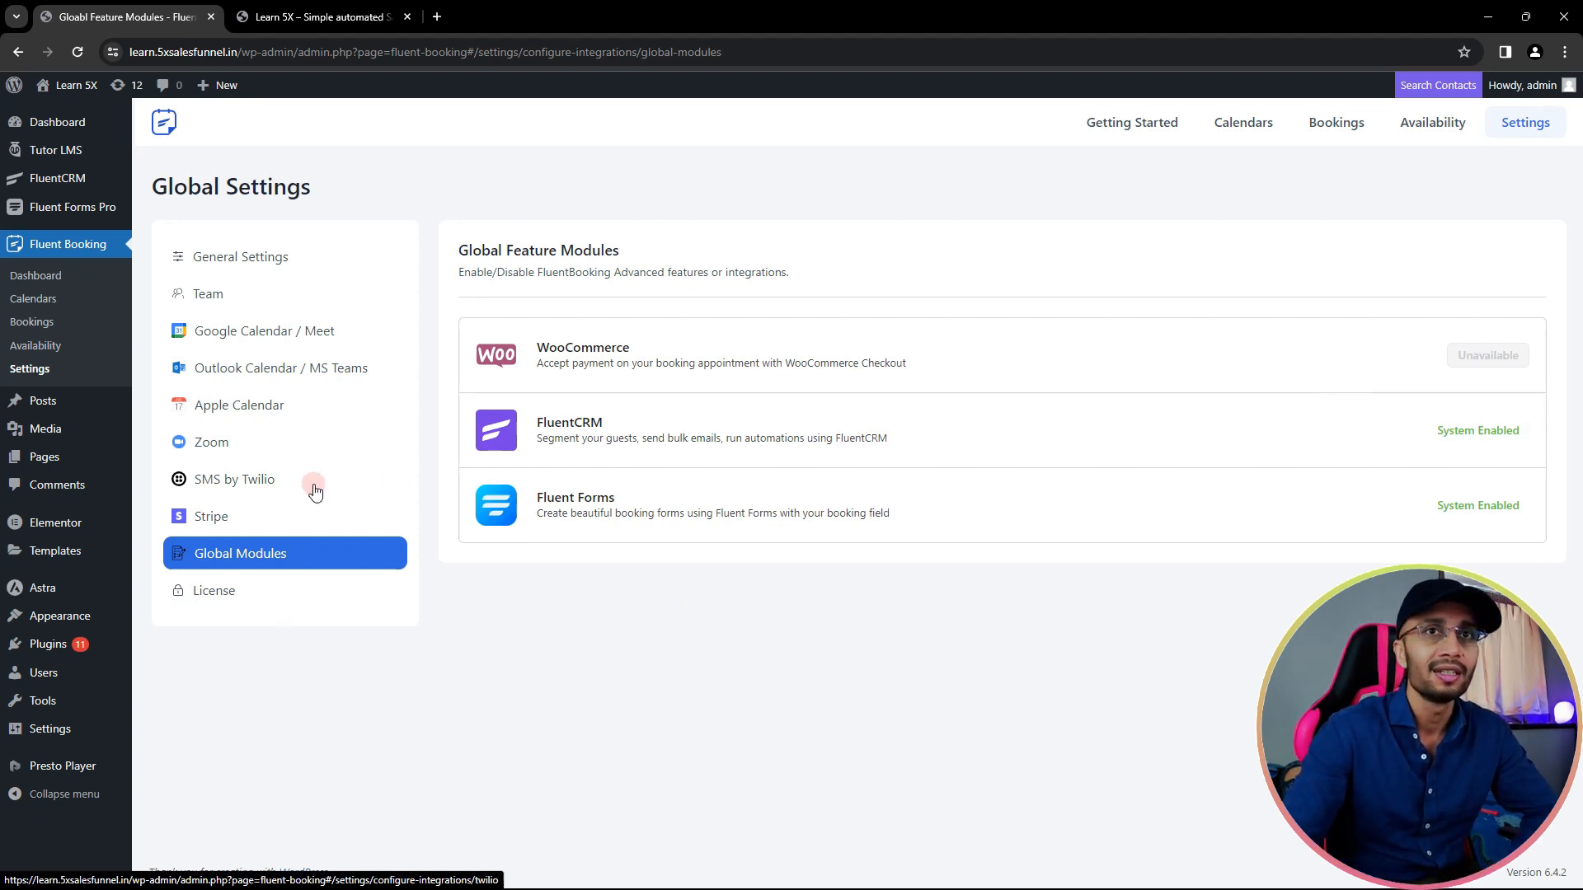
{"action": "mouse_move", "coordinate": [99, 395]}
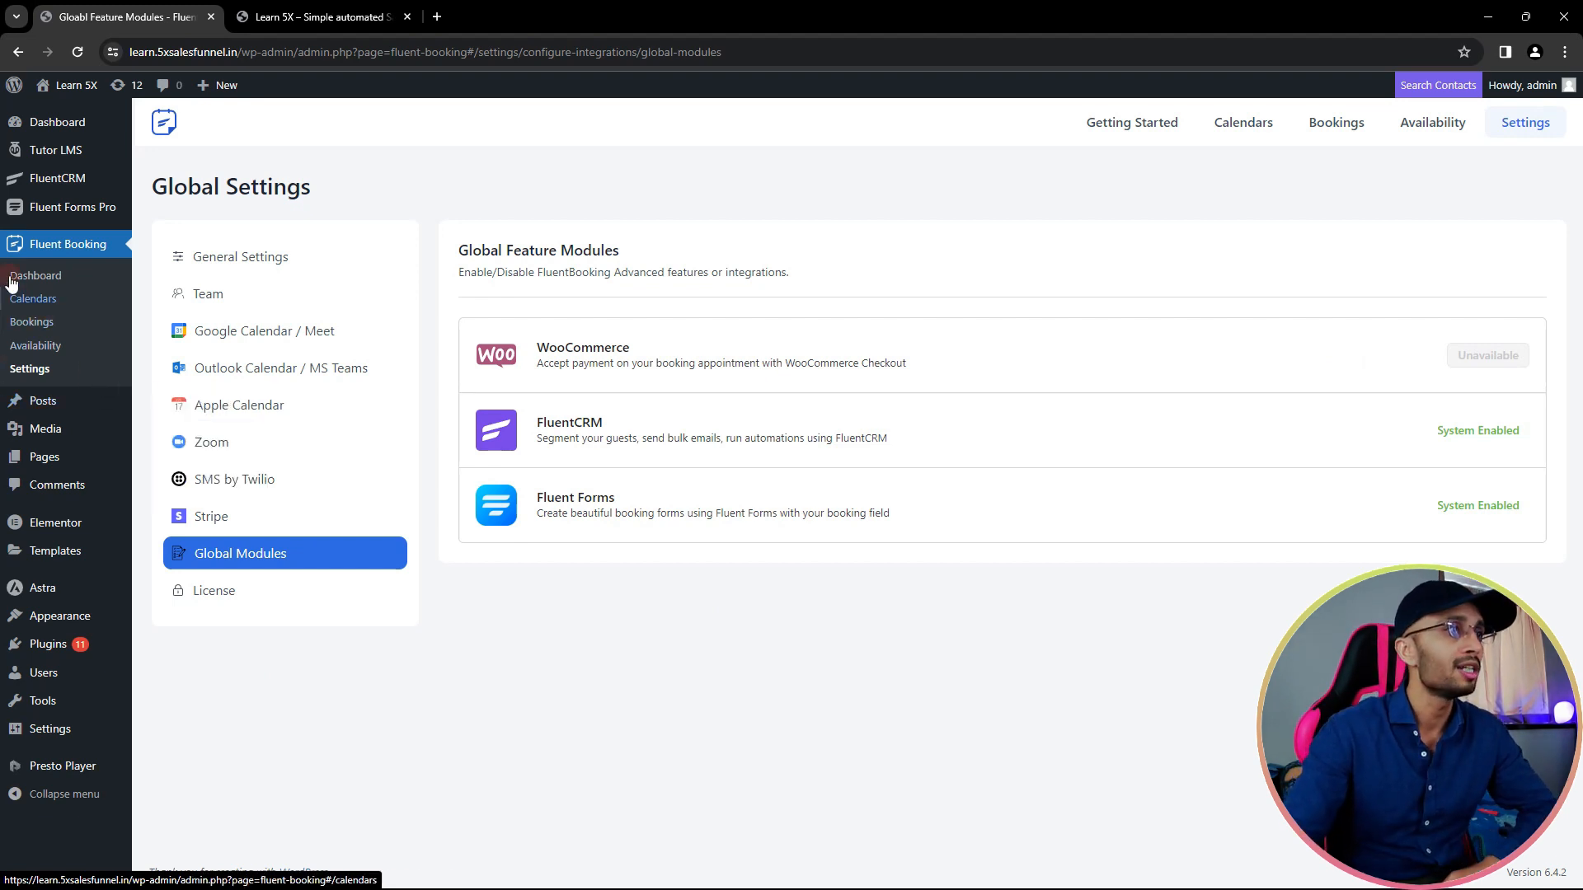
{"action": "left_click", "coordinate": [52, 464]}
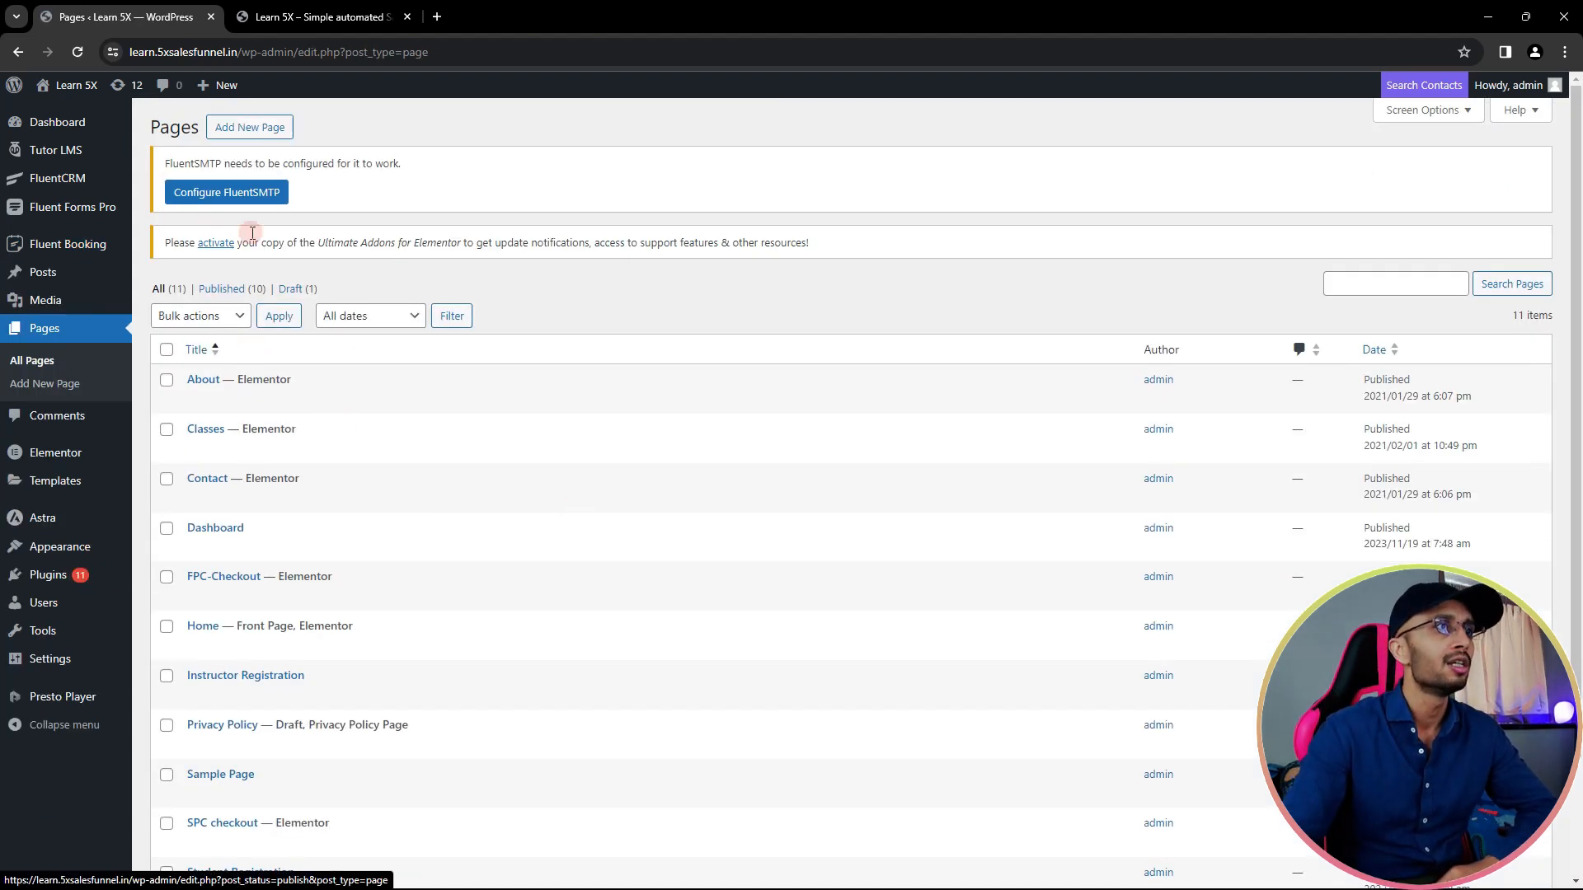
- Create a new page titled 'Appointment' and open it in Elementor
{"action": "left_click", "coordinate": [247, 127]}
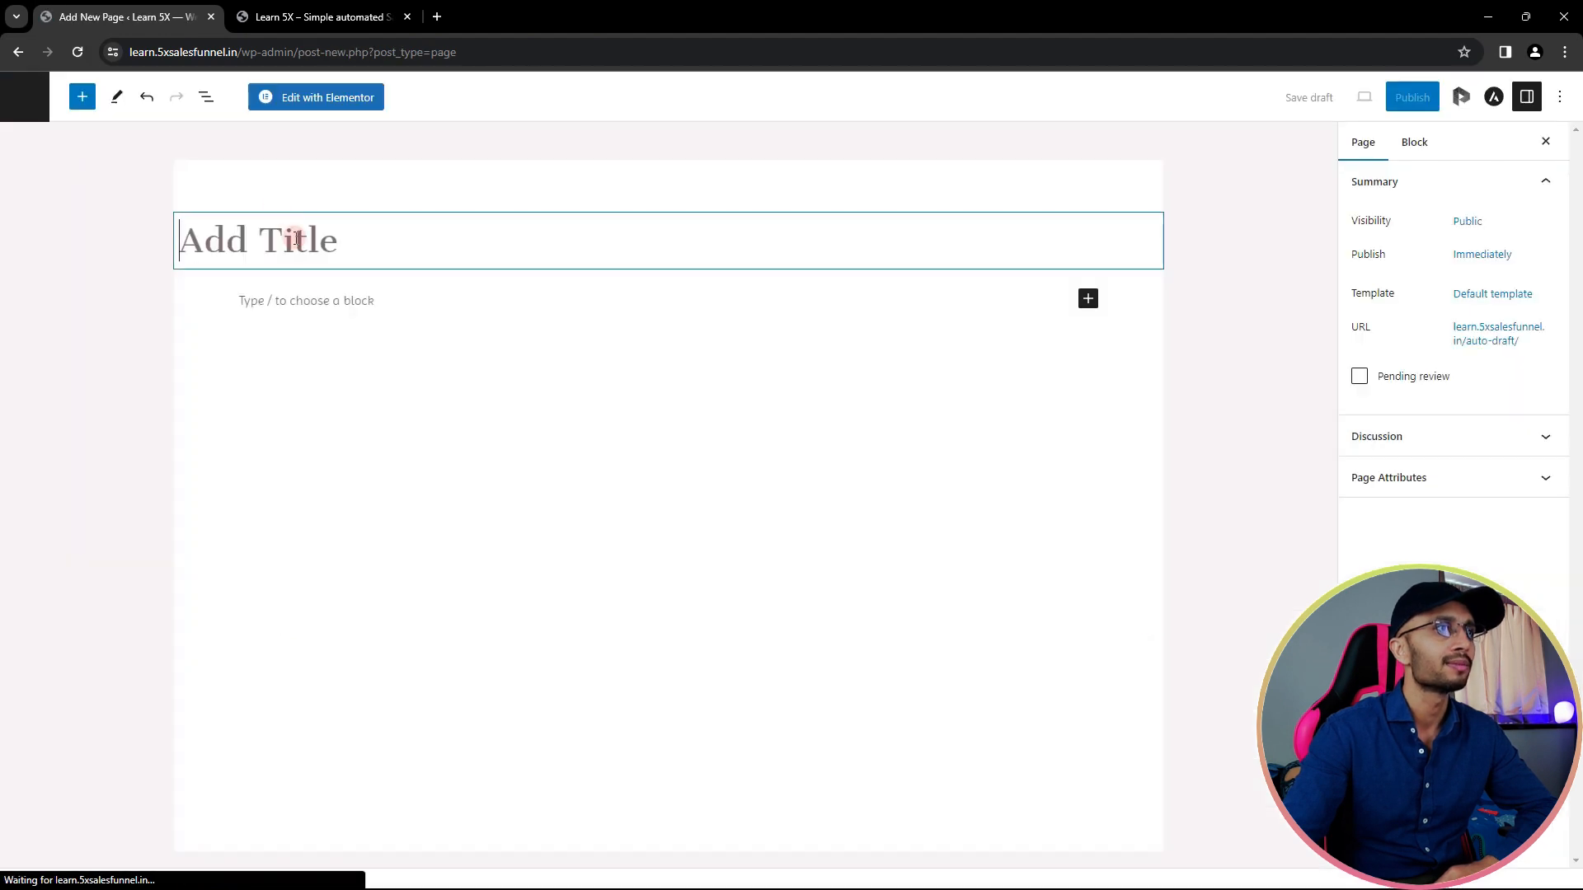
{"action": "type", "text": "Ap"}
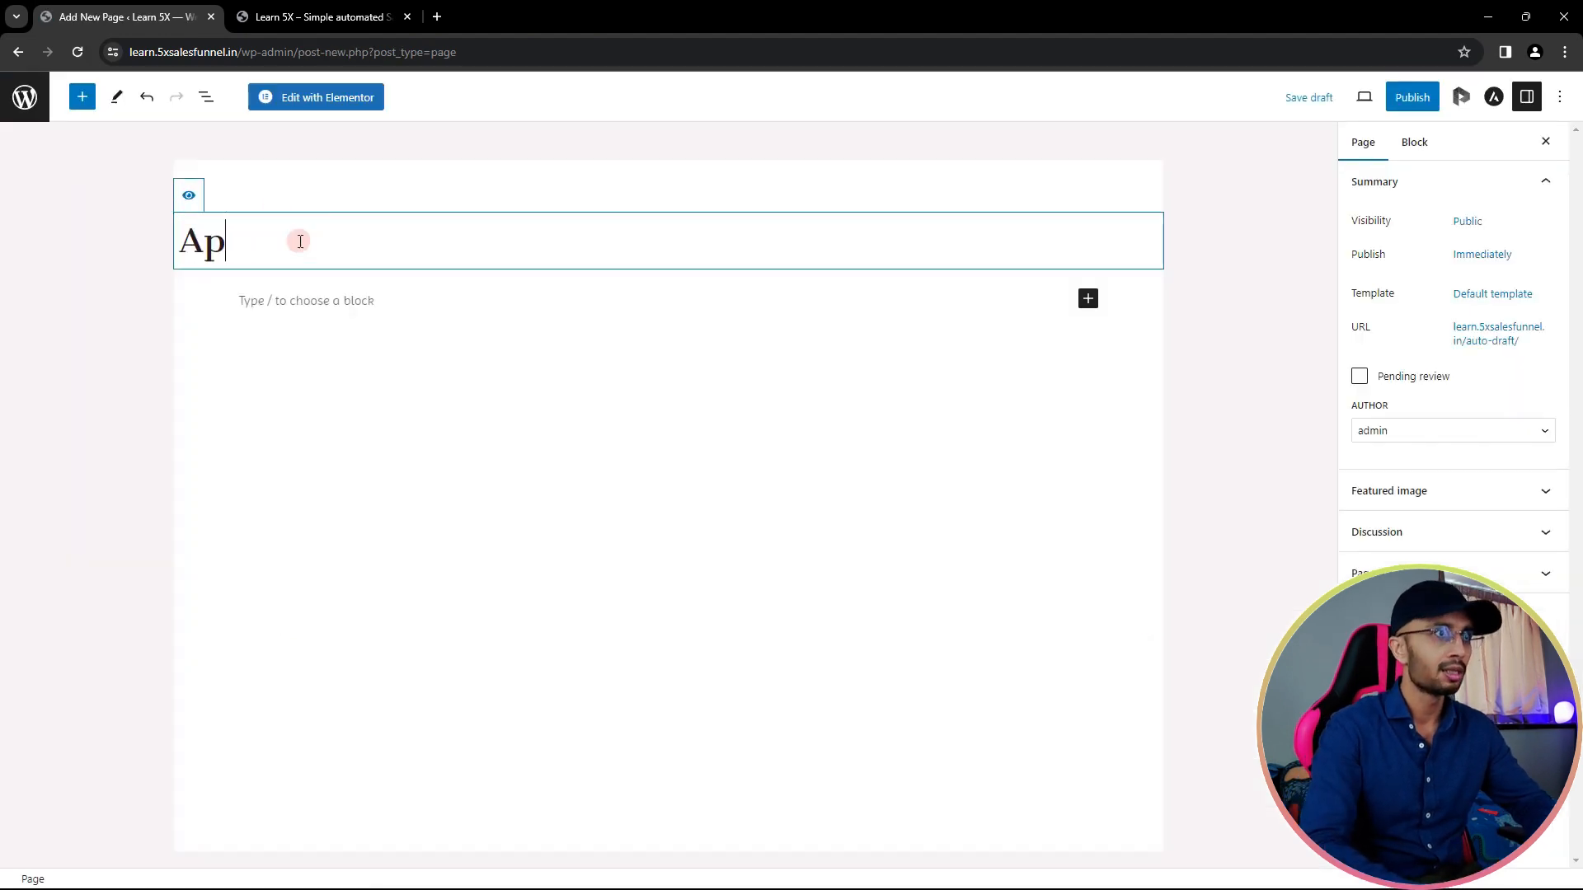
{"action": "type", "text": "pointment"}
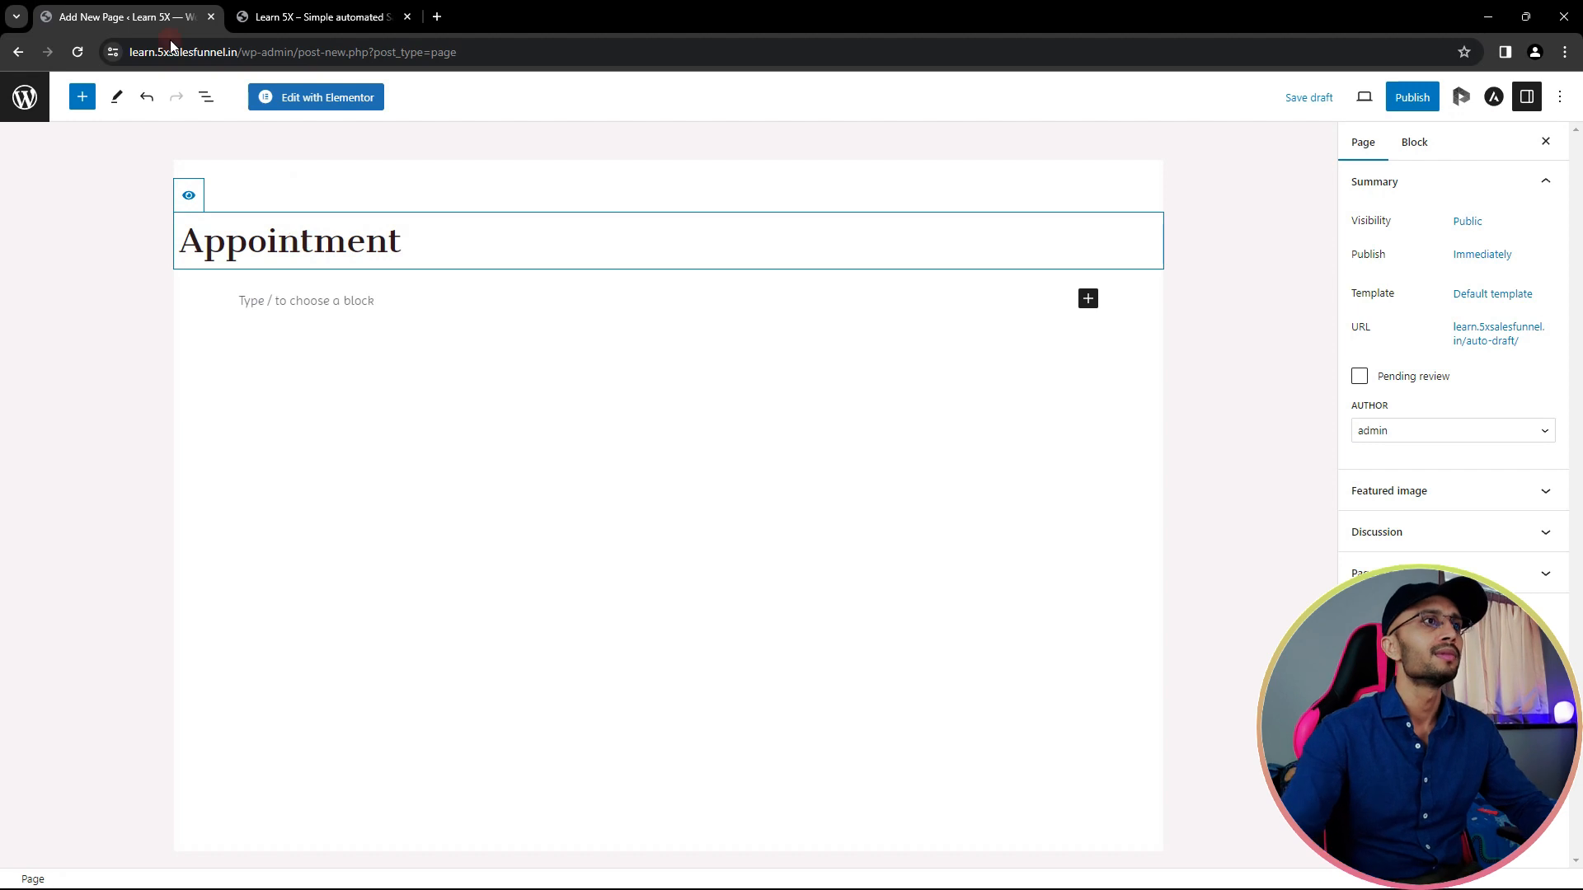
{"action": "left_click", "coordinate": [334, 113]}
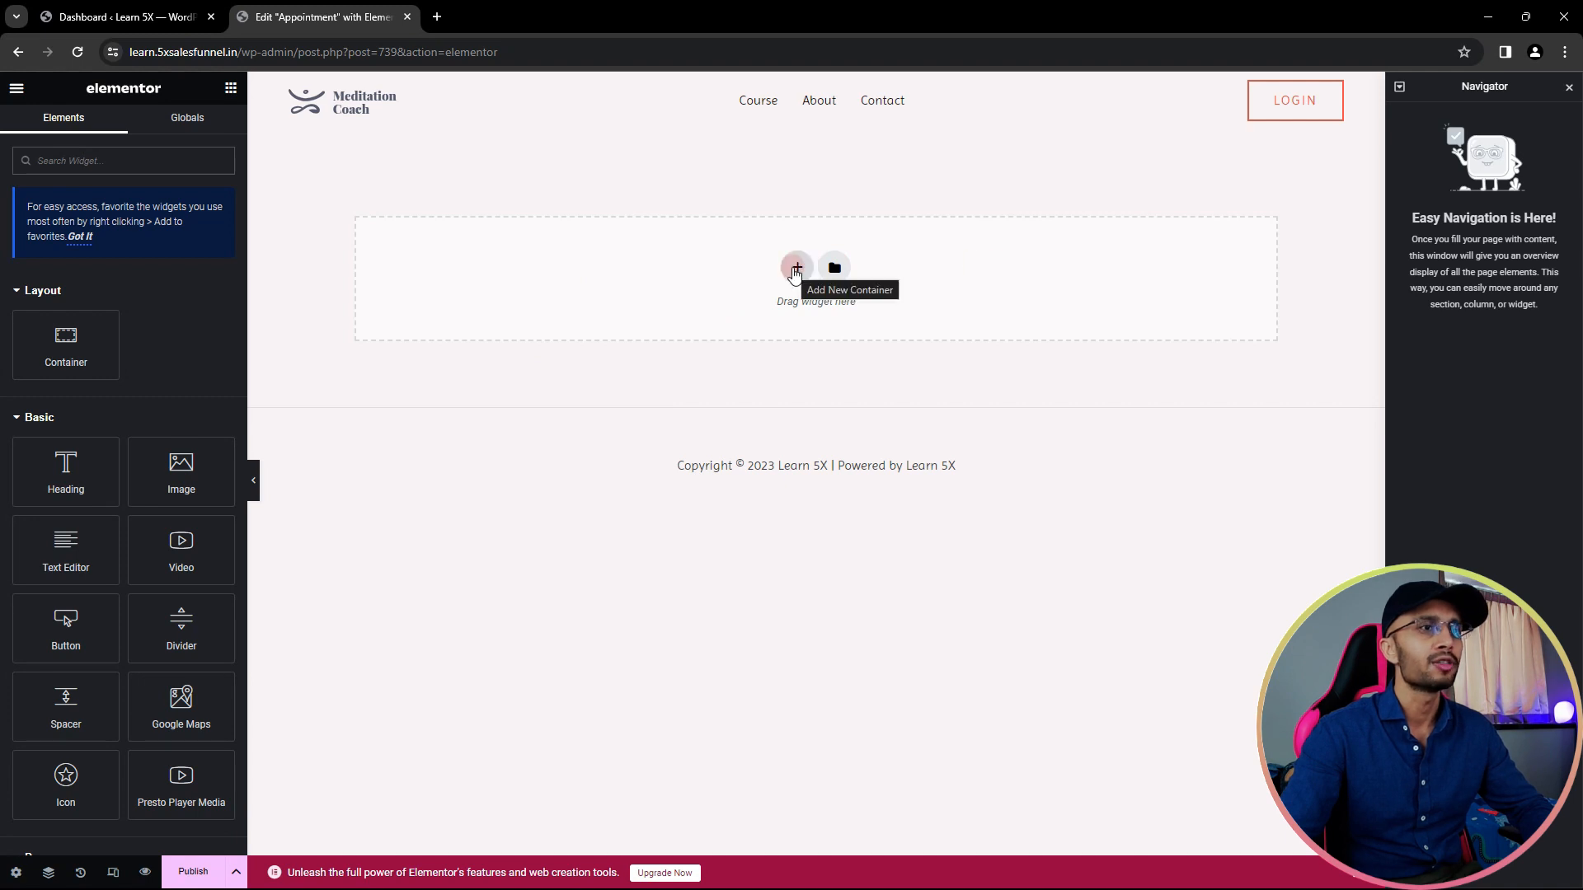
- In Page Settings, hide the title and set the layout to Elementor Full Width
{"action": "left_click", "coordinate": [16, 871]}
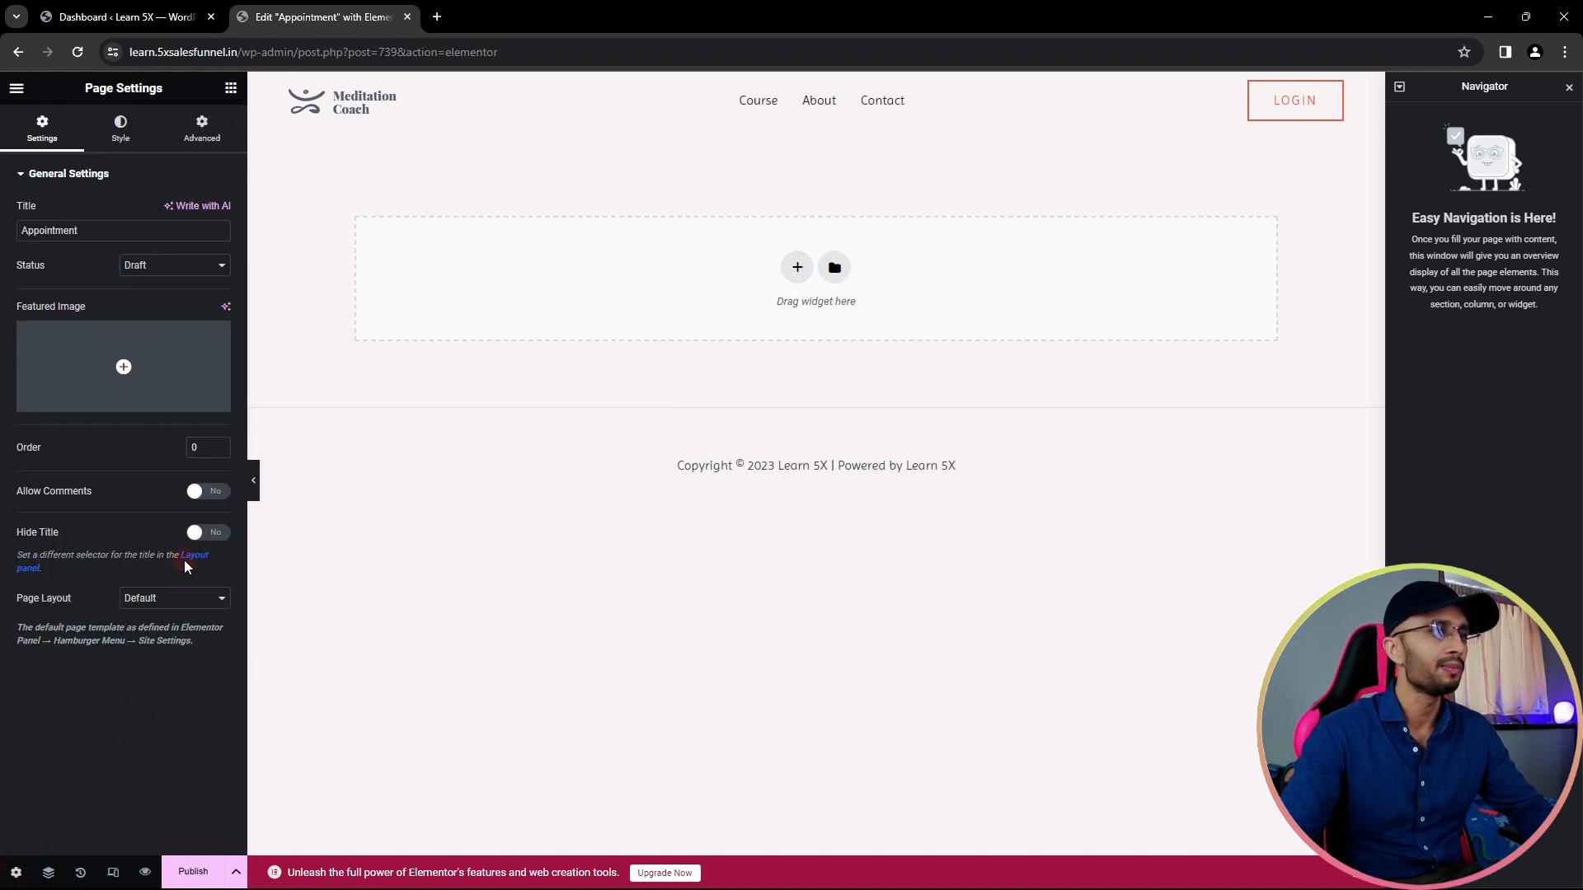
{"action": "left_click", "coordinate": [201, 535]}
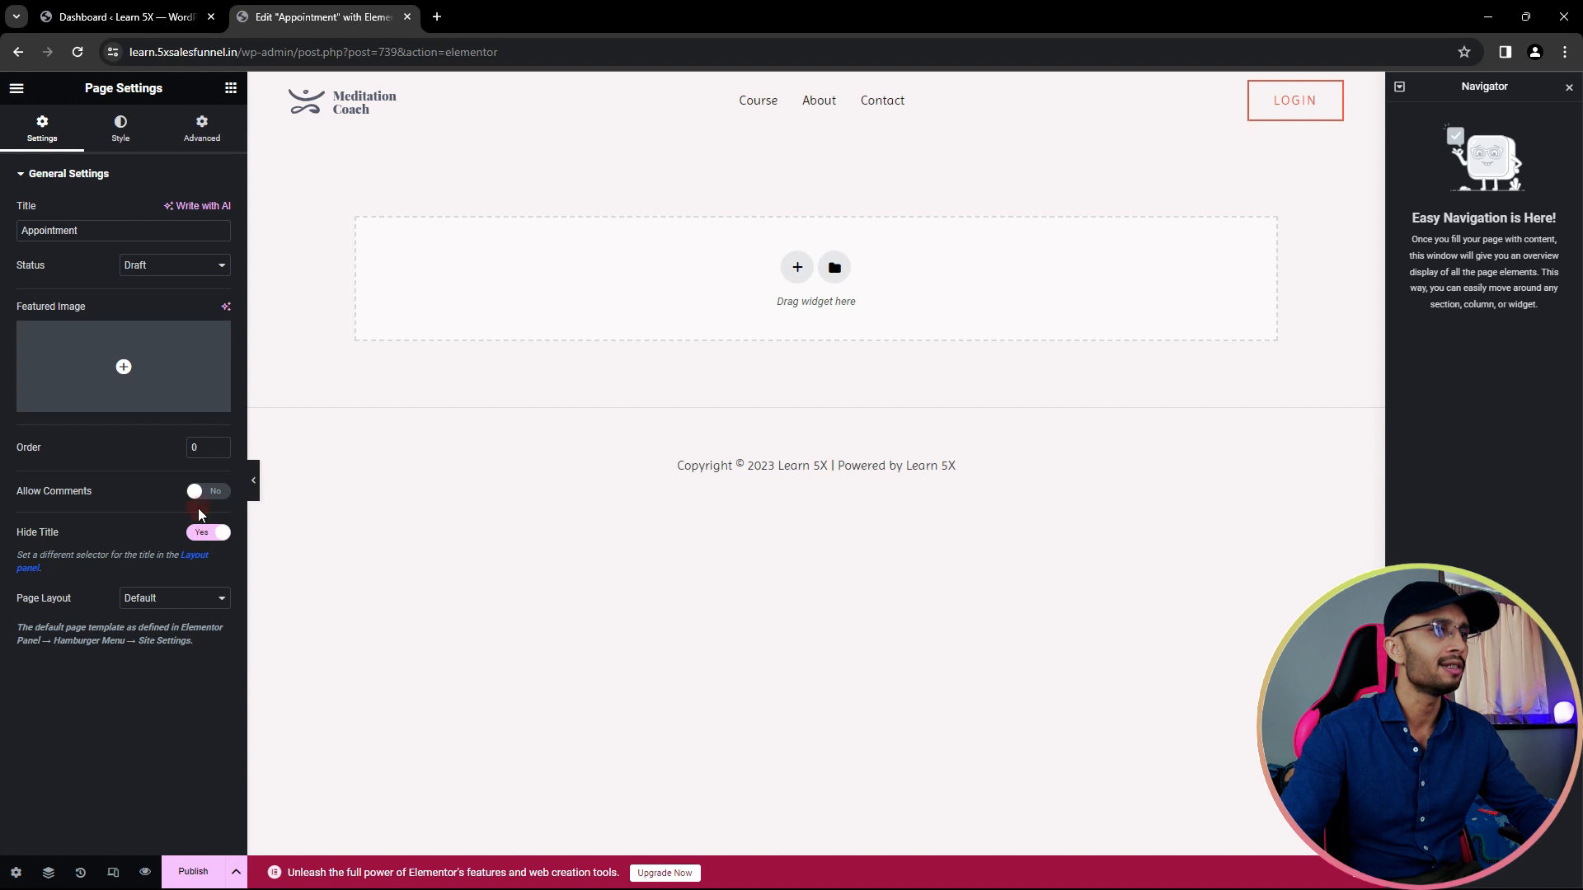
{"action": "left_click", "coordinate": [188, 598]}
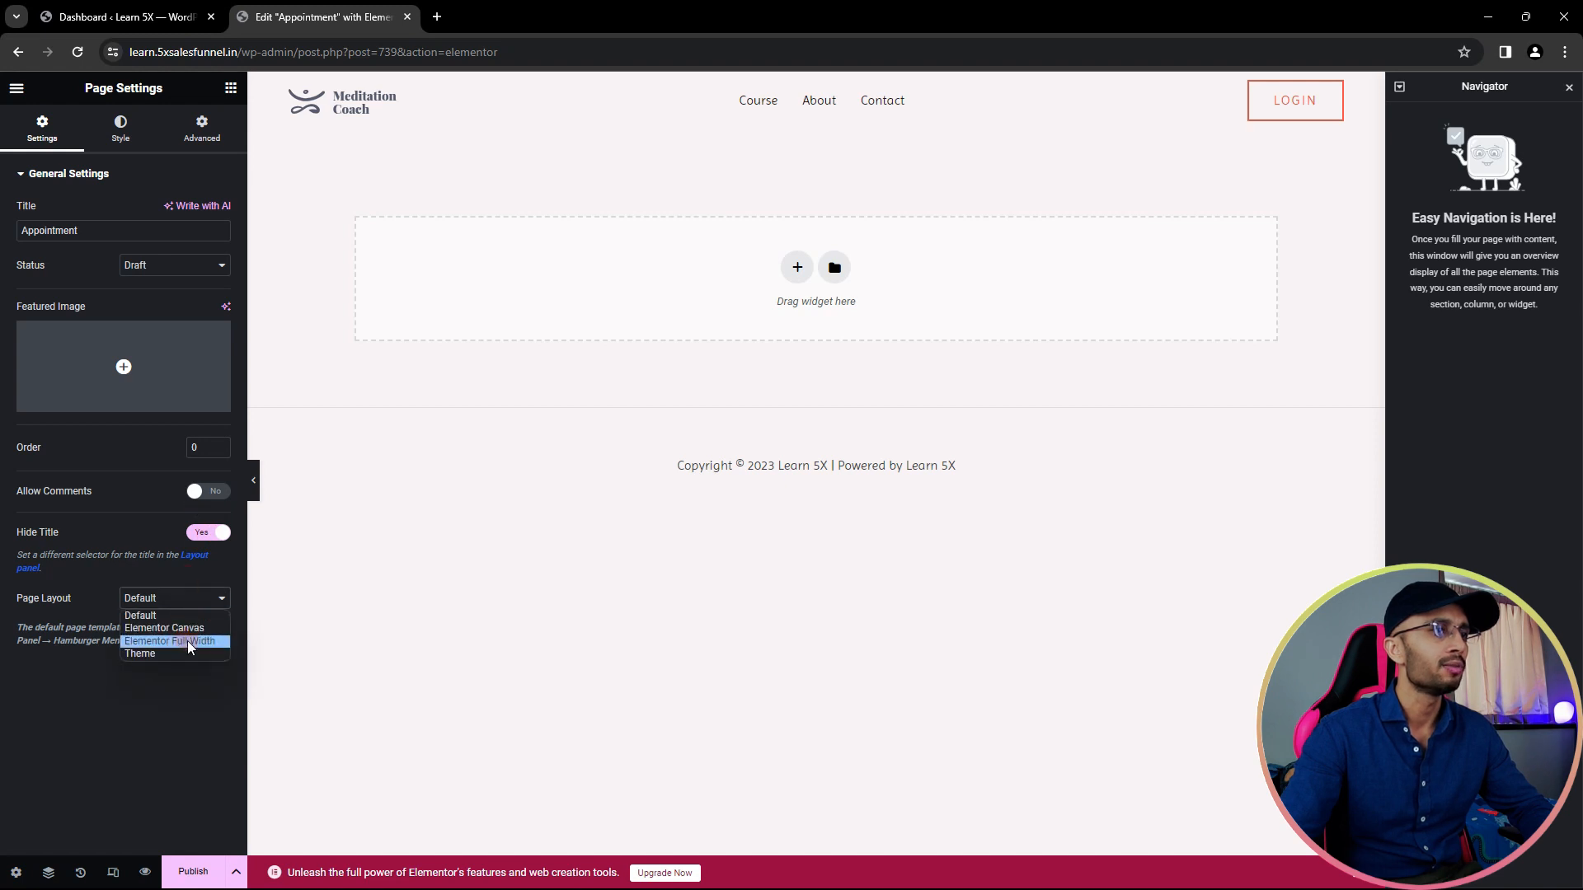
{"action": "left_click", "coordinate": [186, 640]}
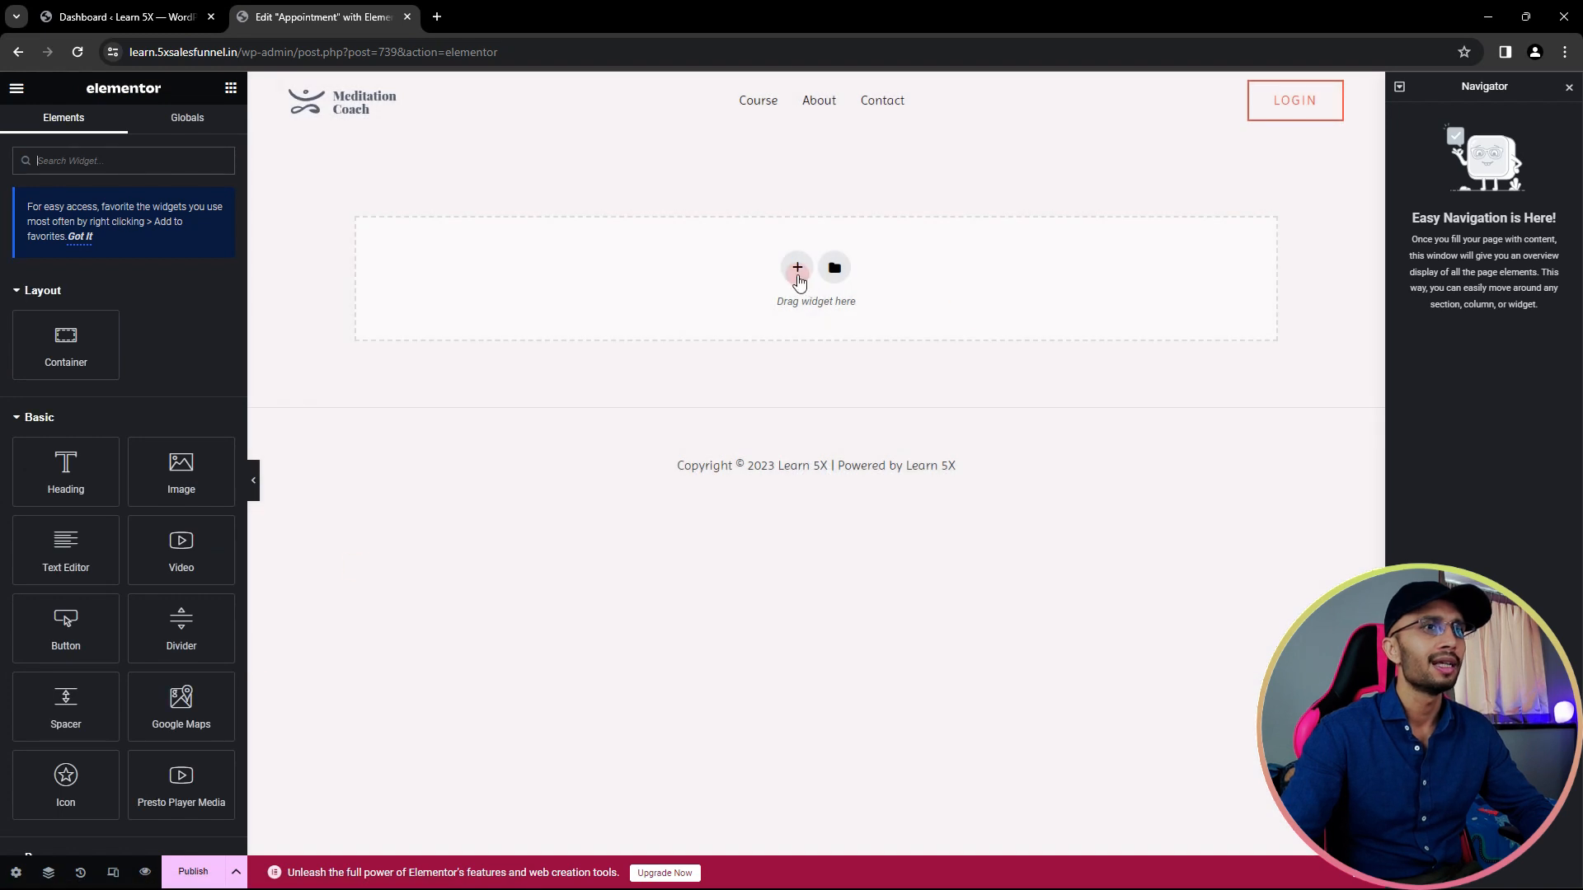
- Add a single-column container with column direction and place a Heading widget inside it
{"action": "left_click", "coordinate": [798, 280]}
{"action": "left_click", "coordinate": [615, 310]}
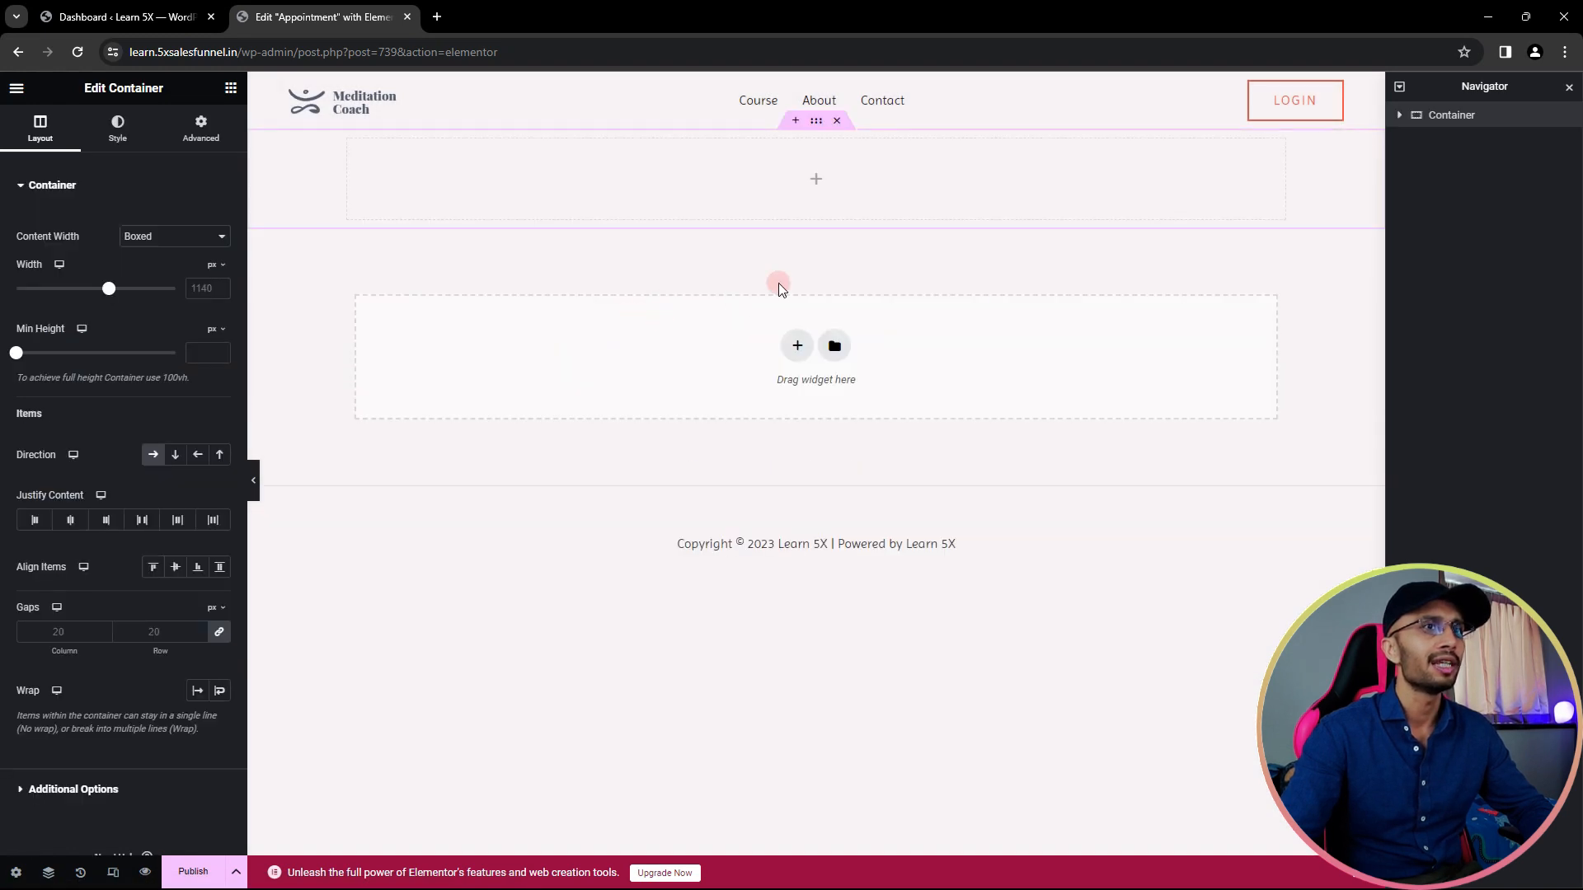
{"action": "left_click", "coordinate": [176, 465]}
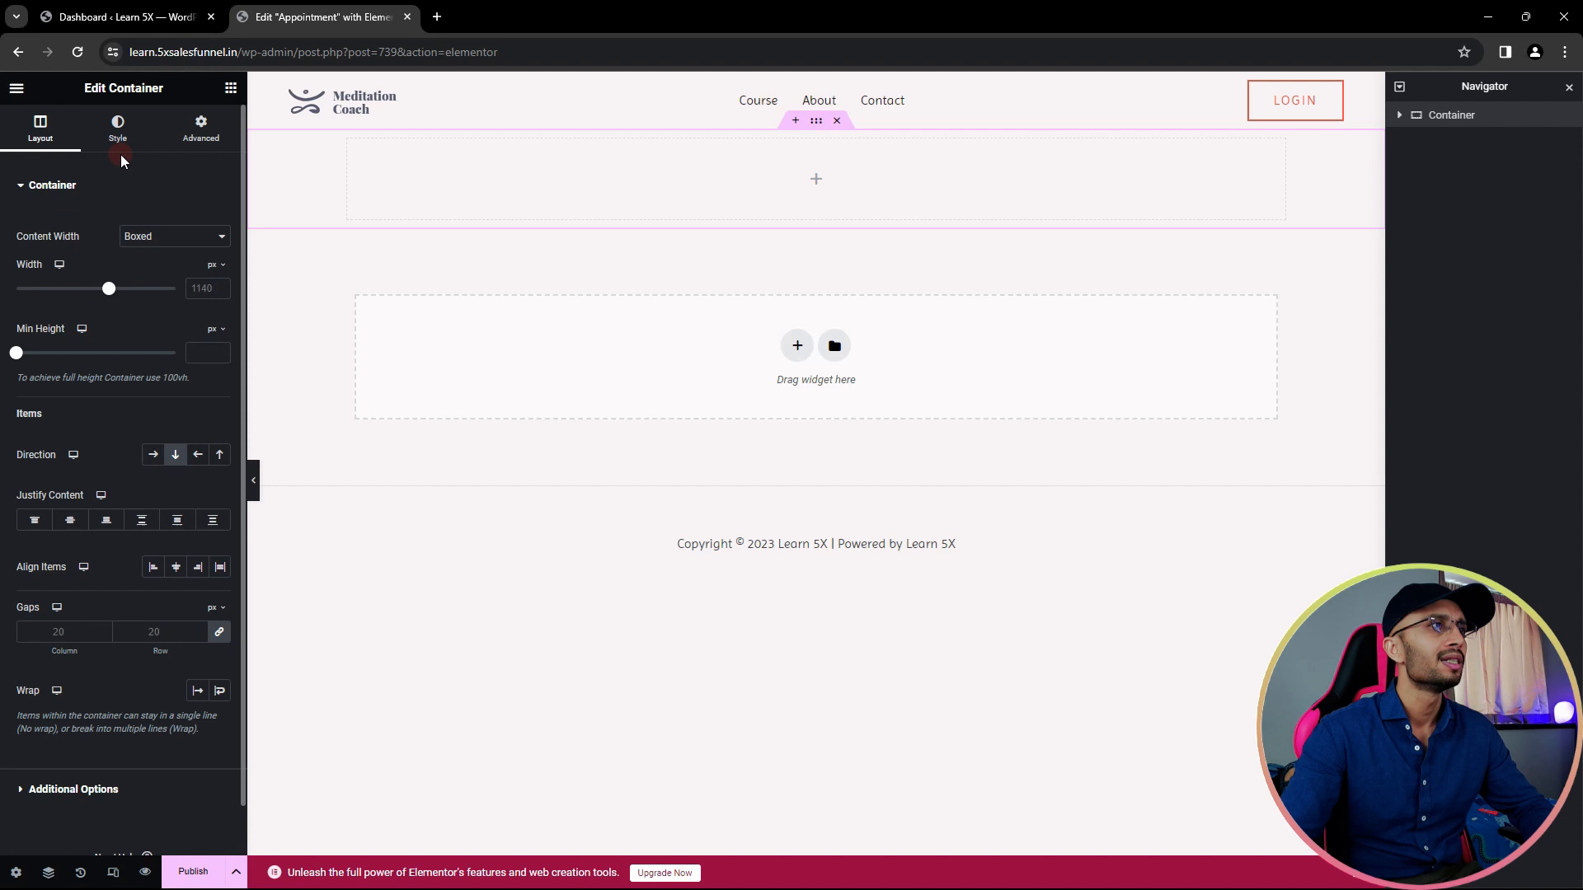
{"action": "left_click", "coordinate": [229, 89]}
{"action": "left_click_drag", "start_coordinate": [78, 459], "coordinate": [826, 195]}
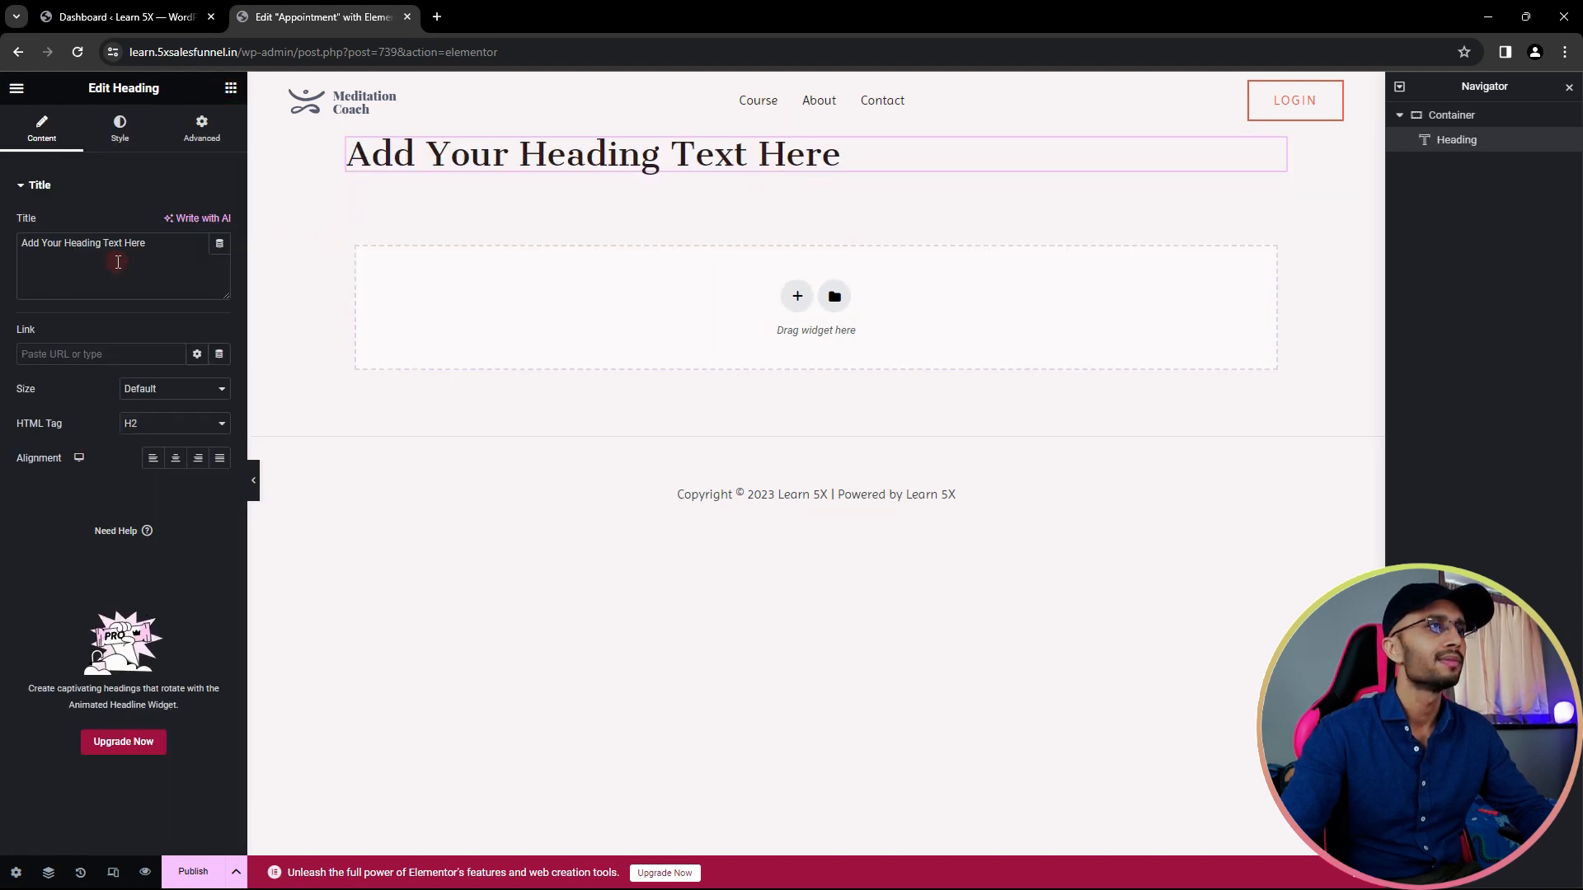
- Center the heading and change its text to 'Schedule your Appointment'
{"action": "left_click", "coordinate": [175, 458]}
{"action": "triple_click", "coordinate": [121, 253]}
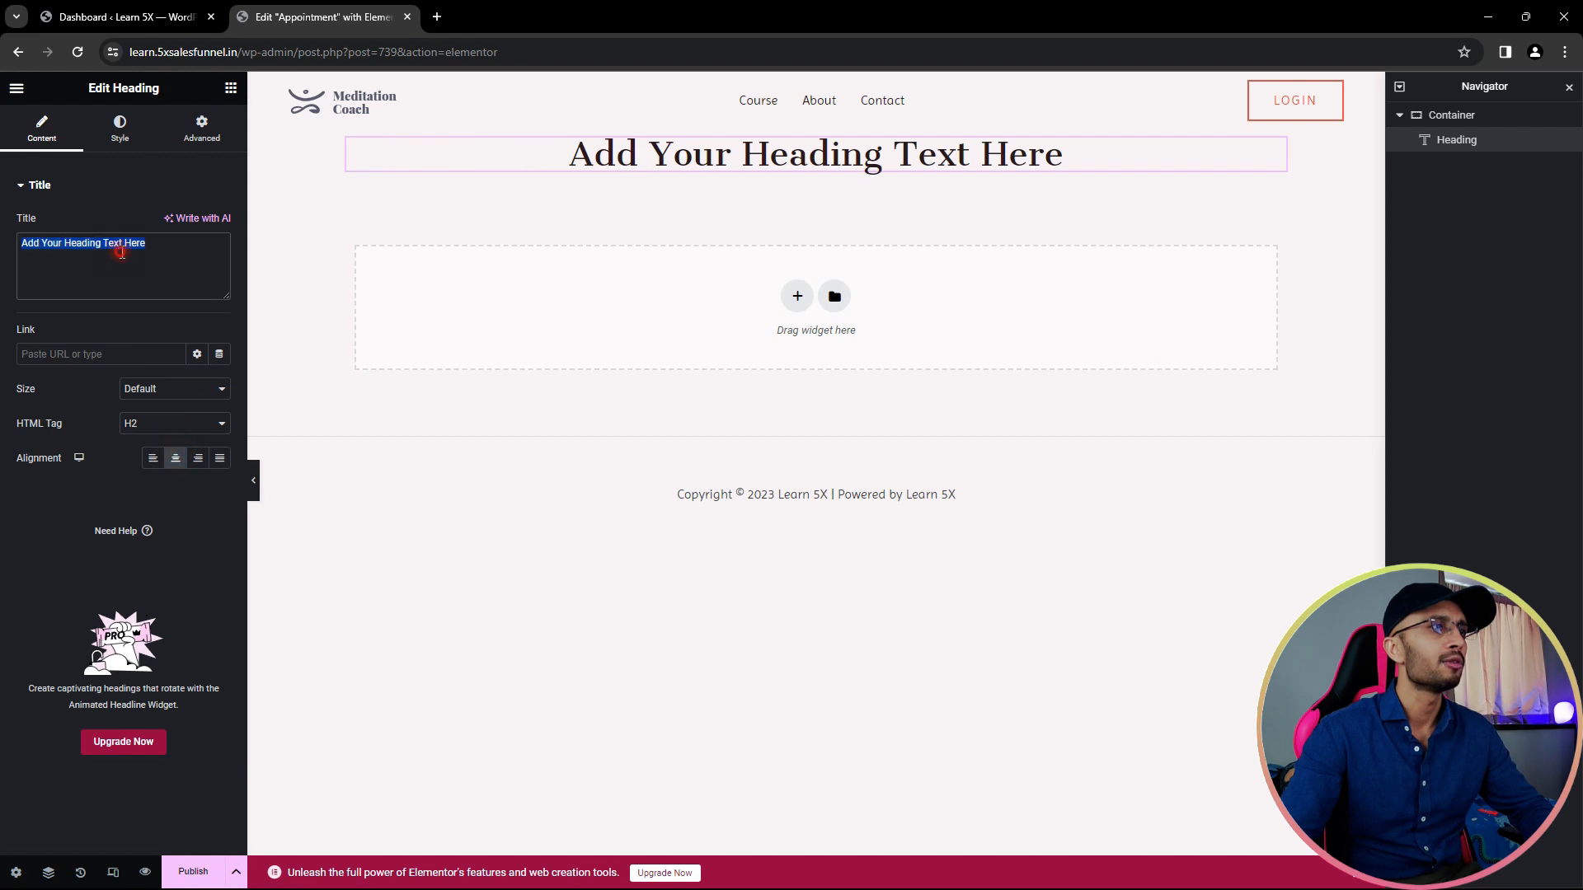
{"action": "type", "text": "Schedule y"}
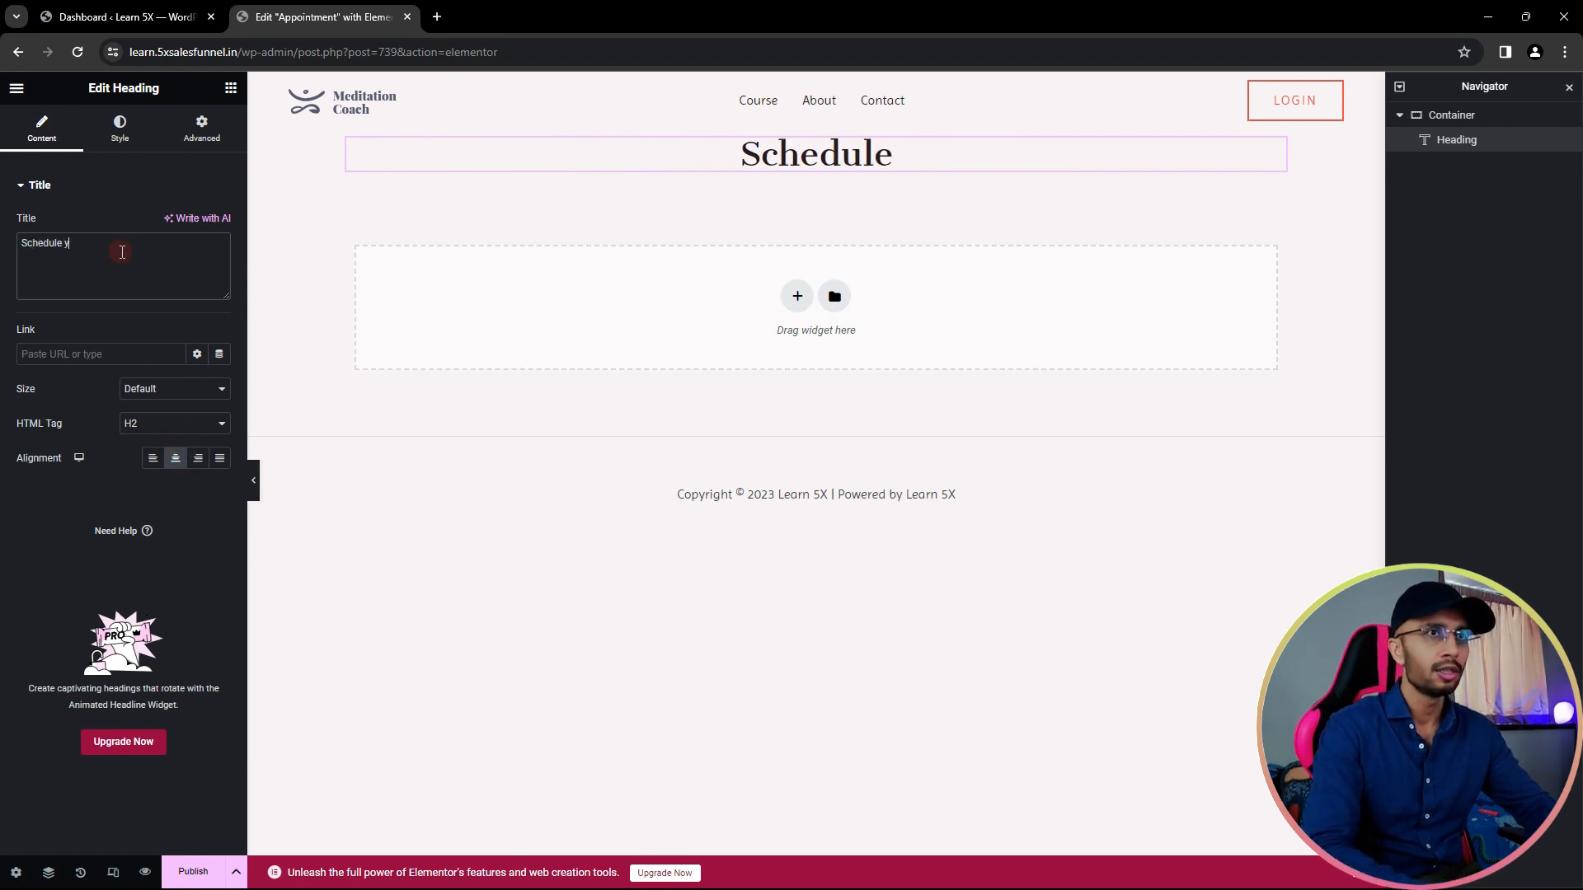
{"action": "type", "text": "our Appointment"}
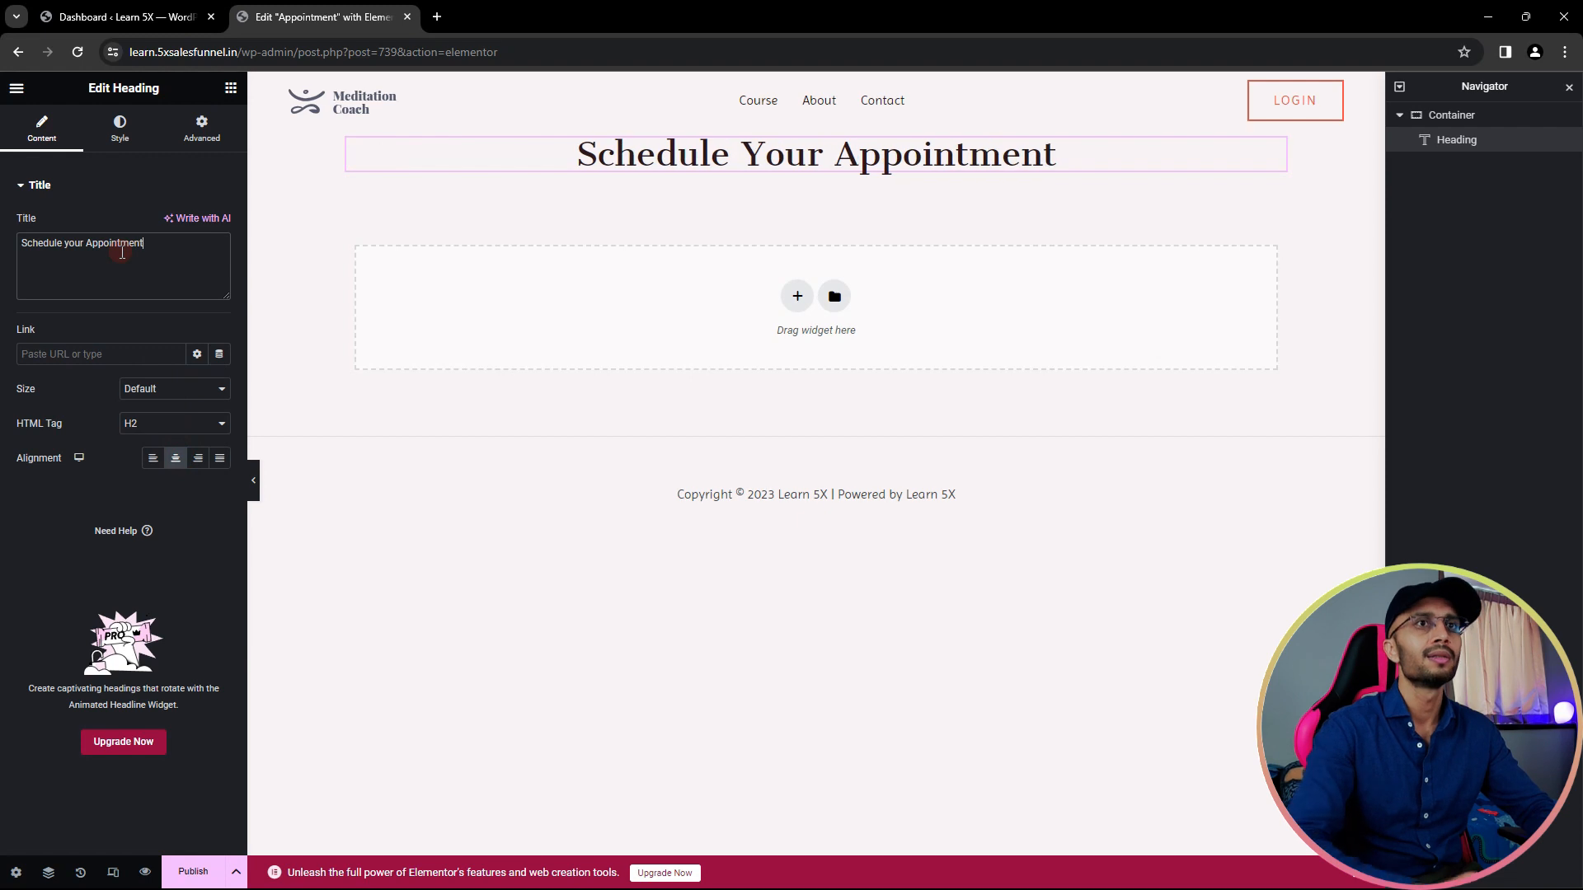
- Give the heading's container unlinked padding of 75 px top/bottom and 10 px left/right
{"action": "left_click", "coordinate": [1438, 115]}
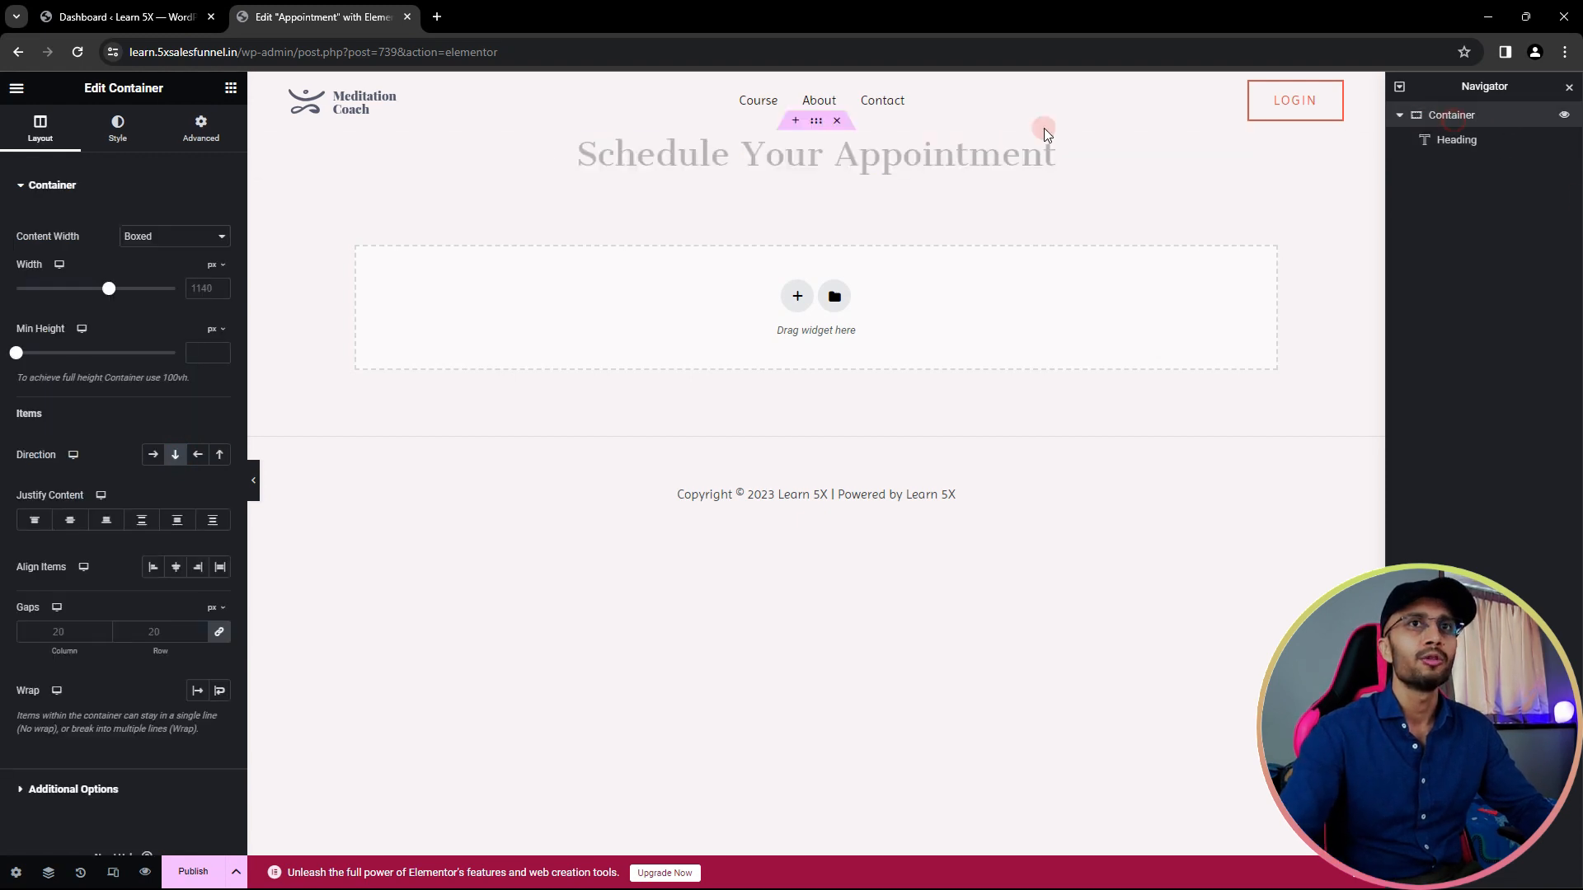
{"action": "left_click", "coordinate": [179, 140]}
{"action": "left_click", "coordinate": [220, 306]}
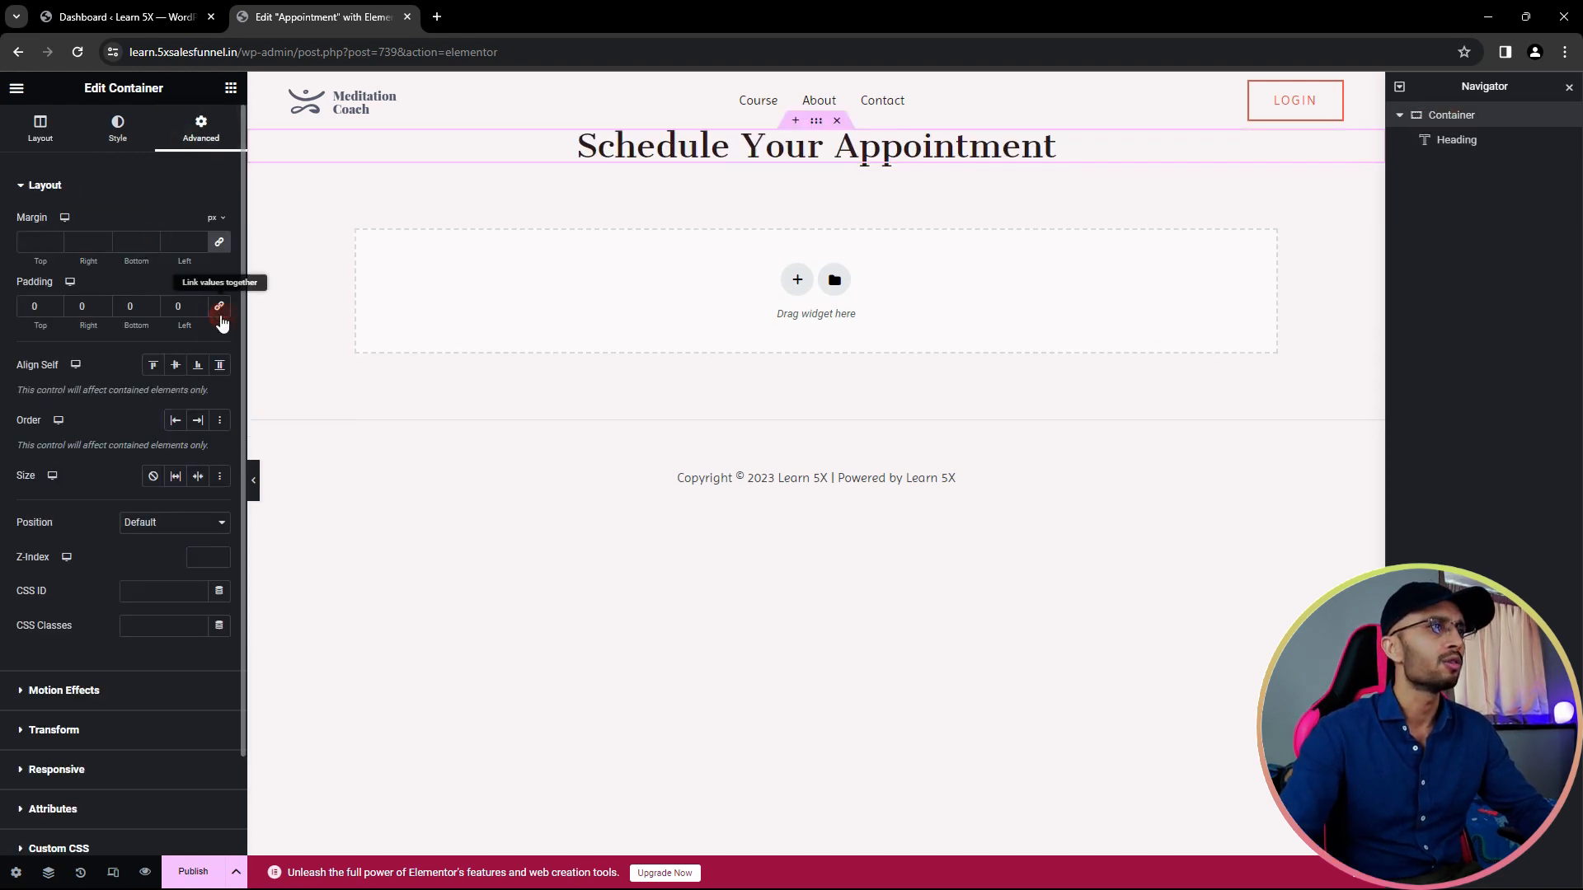
{"action": "type", "text": "75"}
{"action": "key", "text": "Tab"}
{"action": "key", "text": "Tab"}
{"action": "type", "text": "75"}
{"action": "key", "text": "shift+Tab"}
{"action": "type", "text": "10"}
{"action": "key", "text": "Tab"}
{"action": "key", "text": "Tab"}
{"action": "type", "text": "10"}
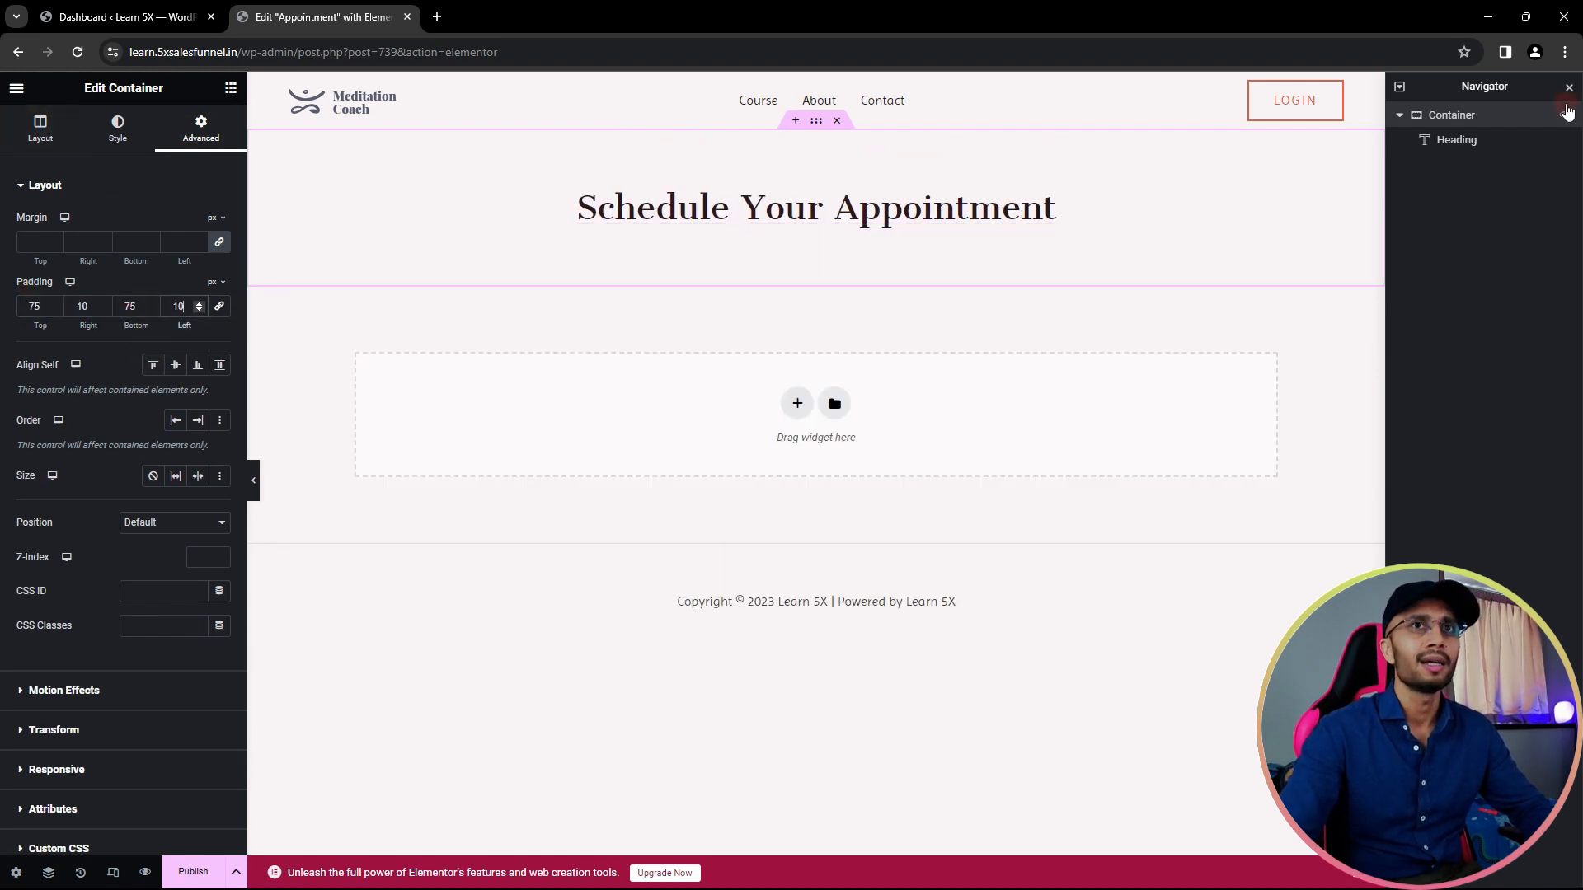
- Set the container's minimum height to 800 px
{"action": "left_click", "coordinate": [40, 130]}
{"action": "left_click", "coordinate": [207, 352]}
{"action": "type", "text": "800"}
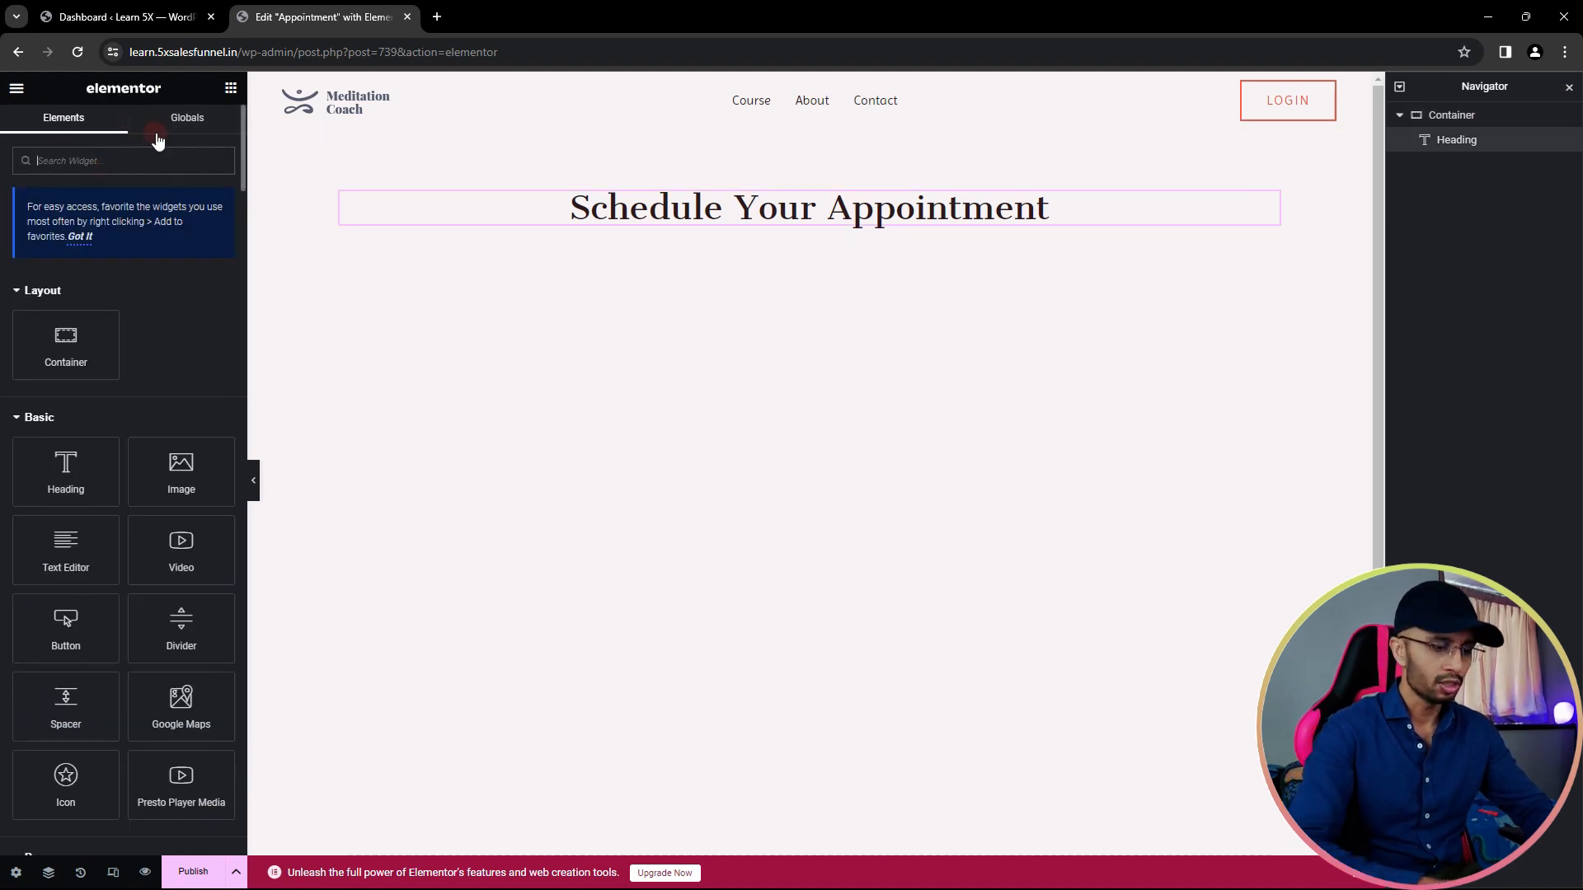
- Add a Shortcode widget below the heading and copy the Sales Consultancy Call calendar shortcode from FluentBooking
{"action": "type", "text": "short"}
{"action": "left_click_drag", "start_coordinate": [66, 305], "coordinate": [775, 247]}
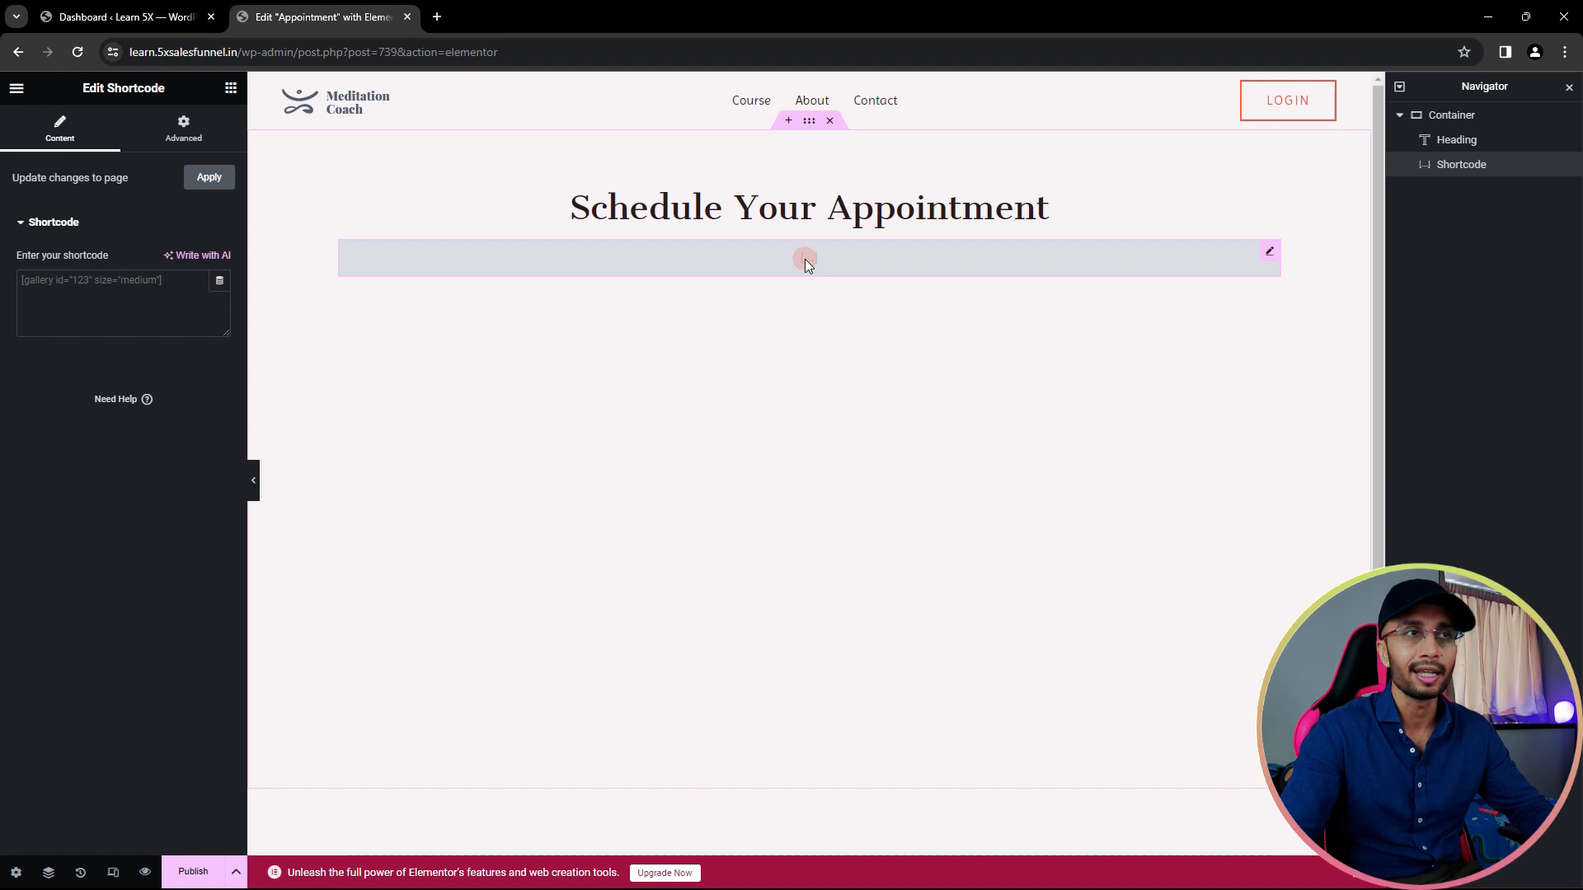
{"action": "left_click", "coordinate": [70, 17]}
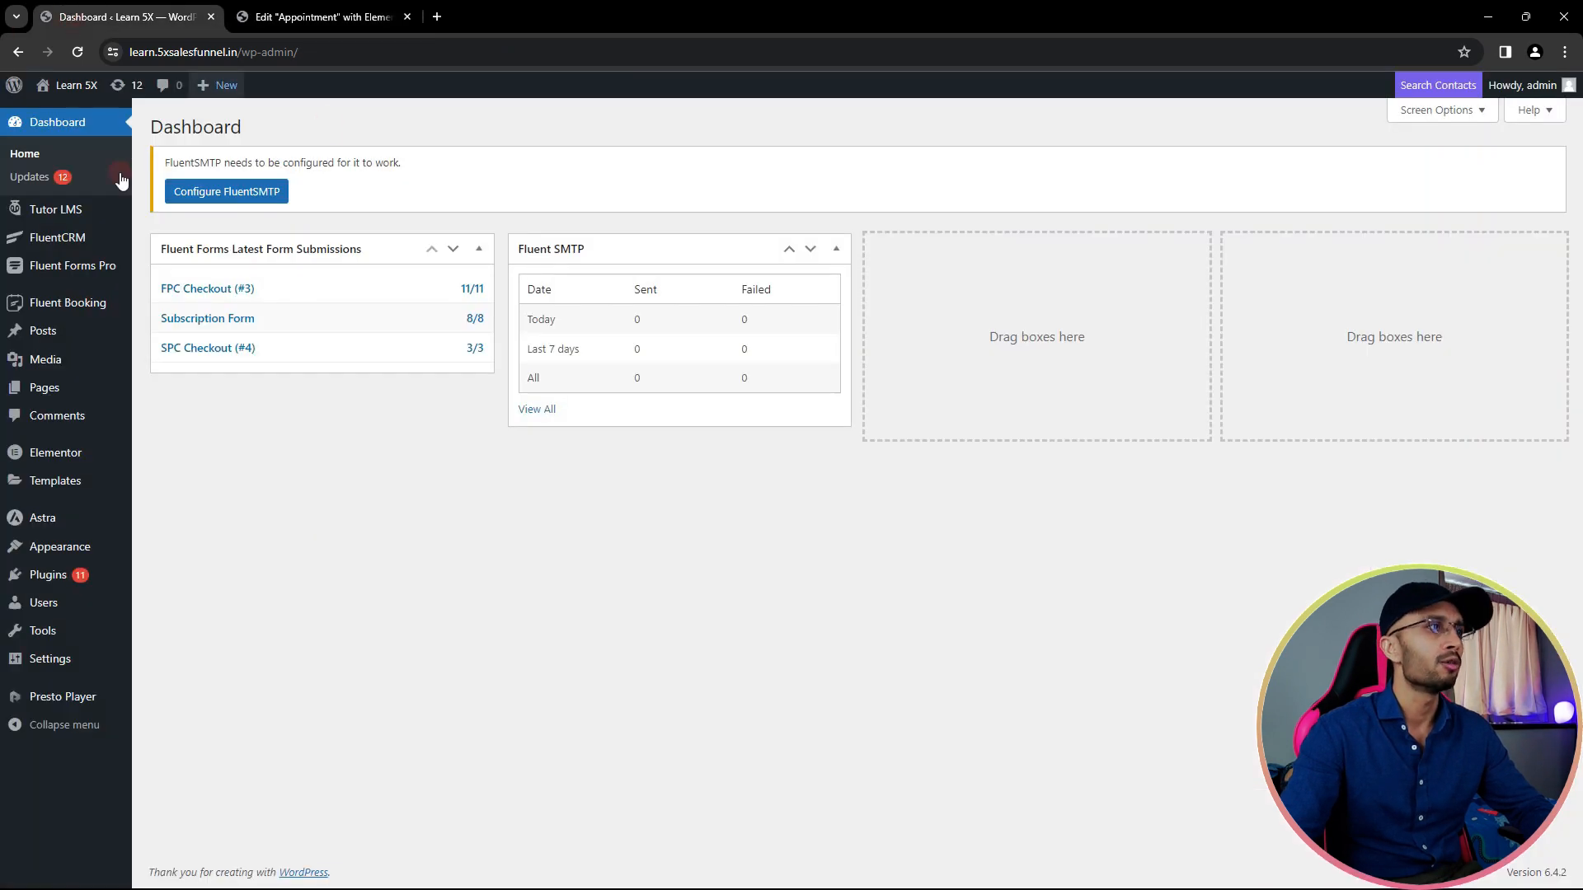
{"action": "left_click", "coordinate": [169, 329]}
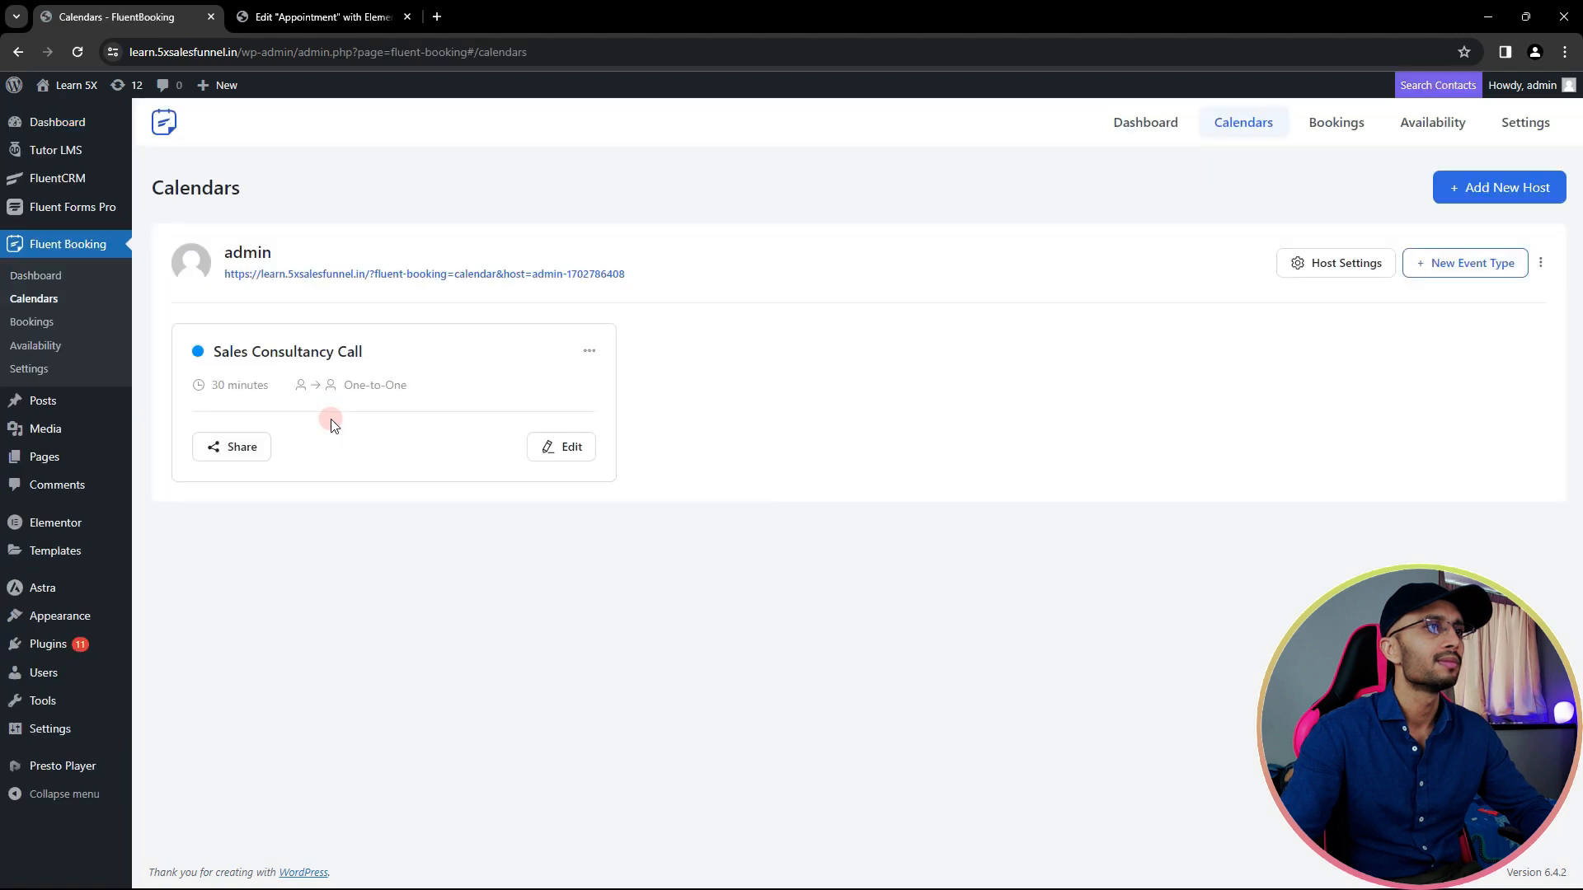
{"action": "left_click", "coordinate": [226, 450]}
{"action": "left_click", "coordinate": [779, 332]}
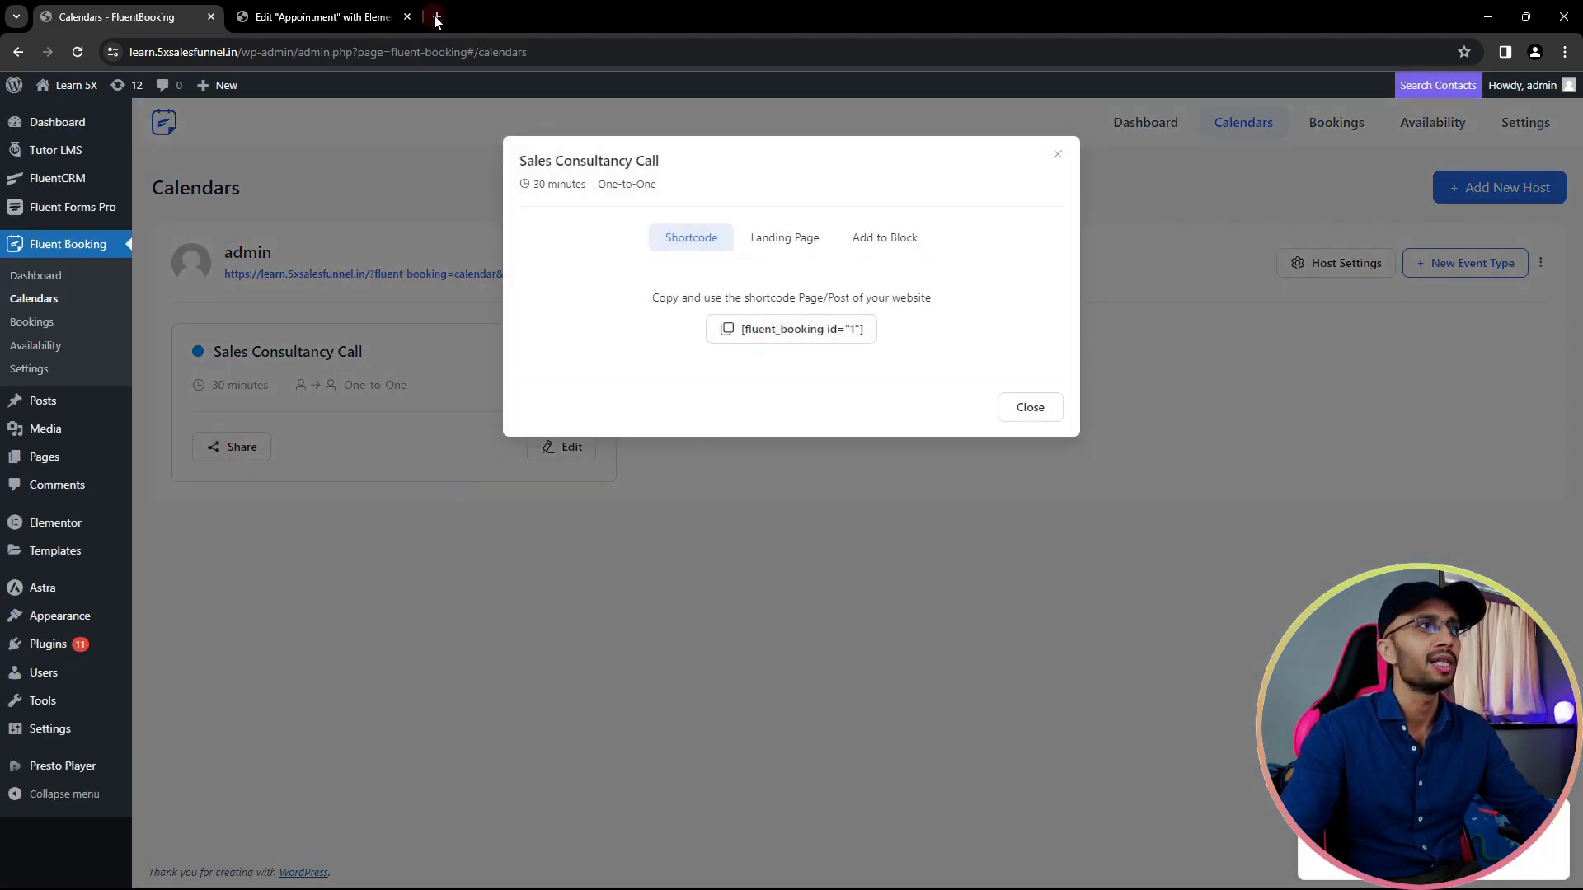
- Paste [fluent_booking id="1"] into the Shortcode widget and apply it
{"action": "left_click", "coordinate": [320, 18]}
{"action": "left_click", "coordinate": [787, 295]}
{"action": "left_click", "coordinate": [113, 296]}
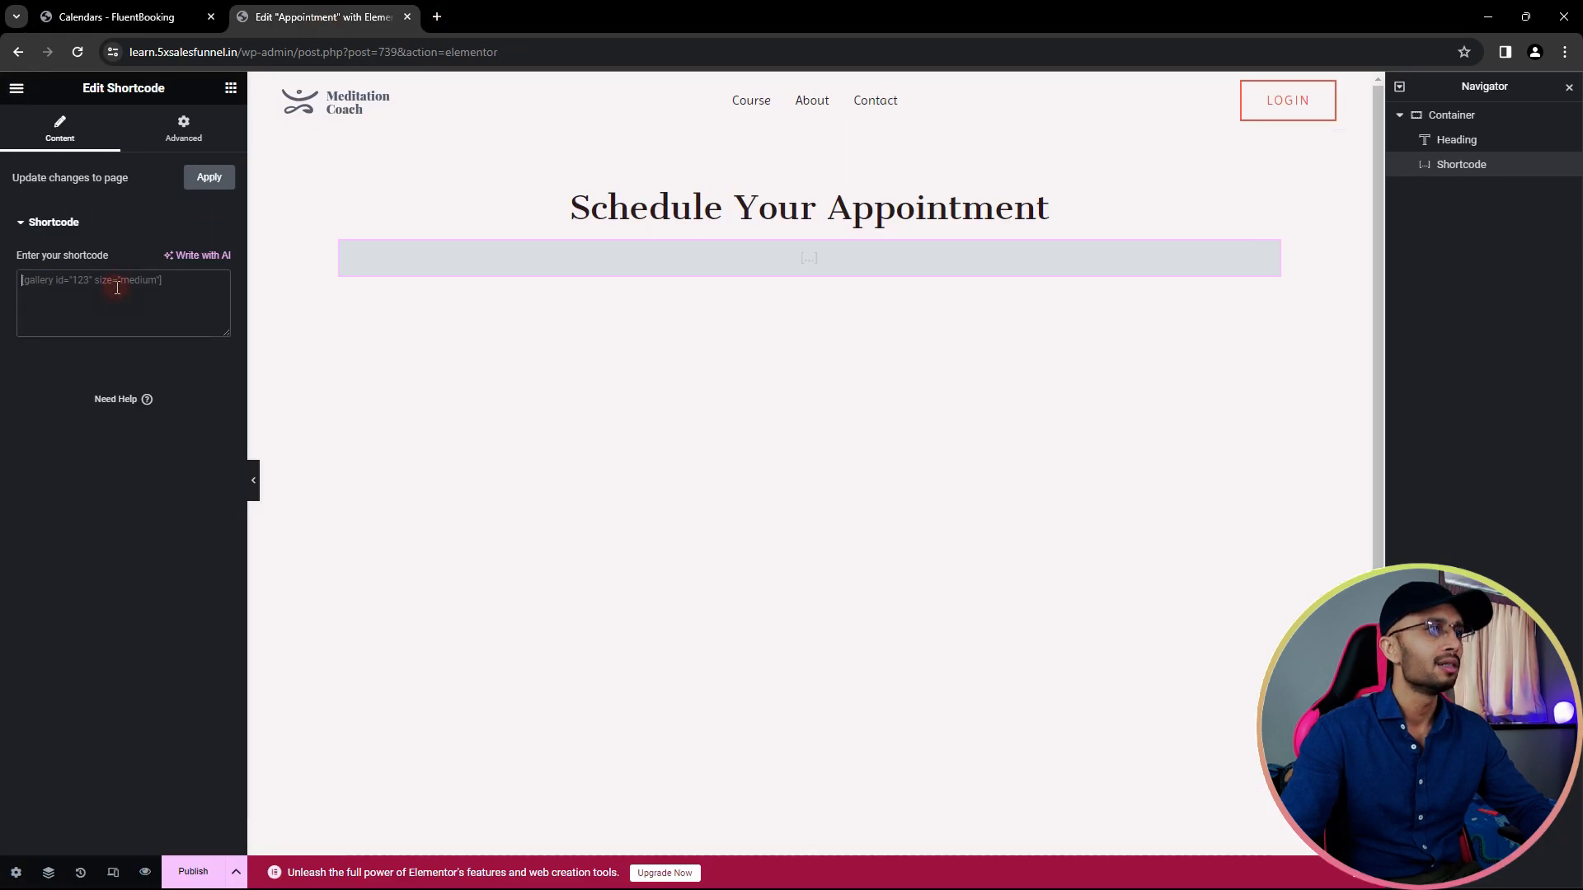
{"action": "key", "text": "ctrl+v"}
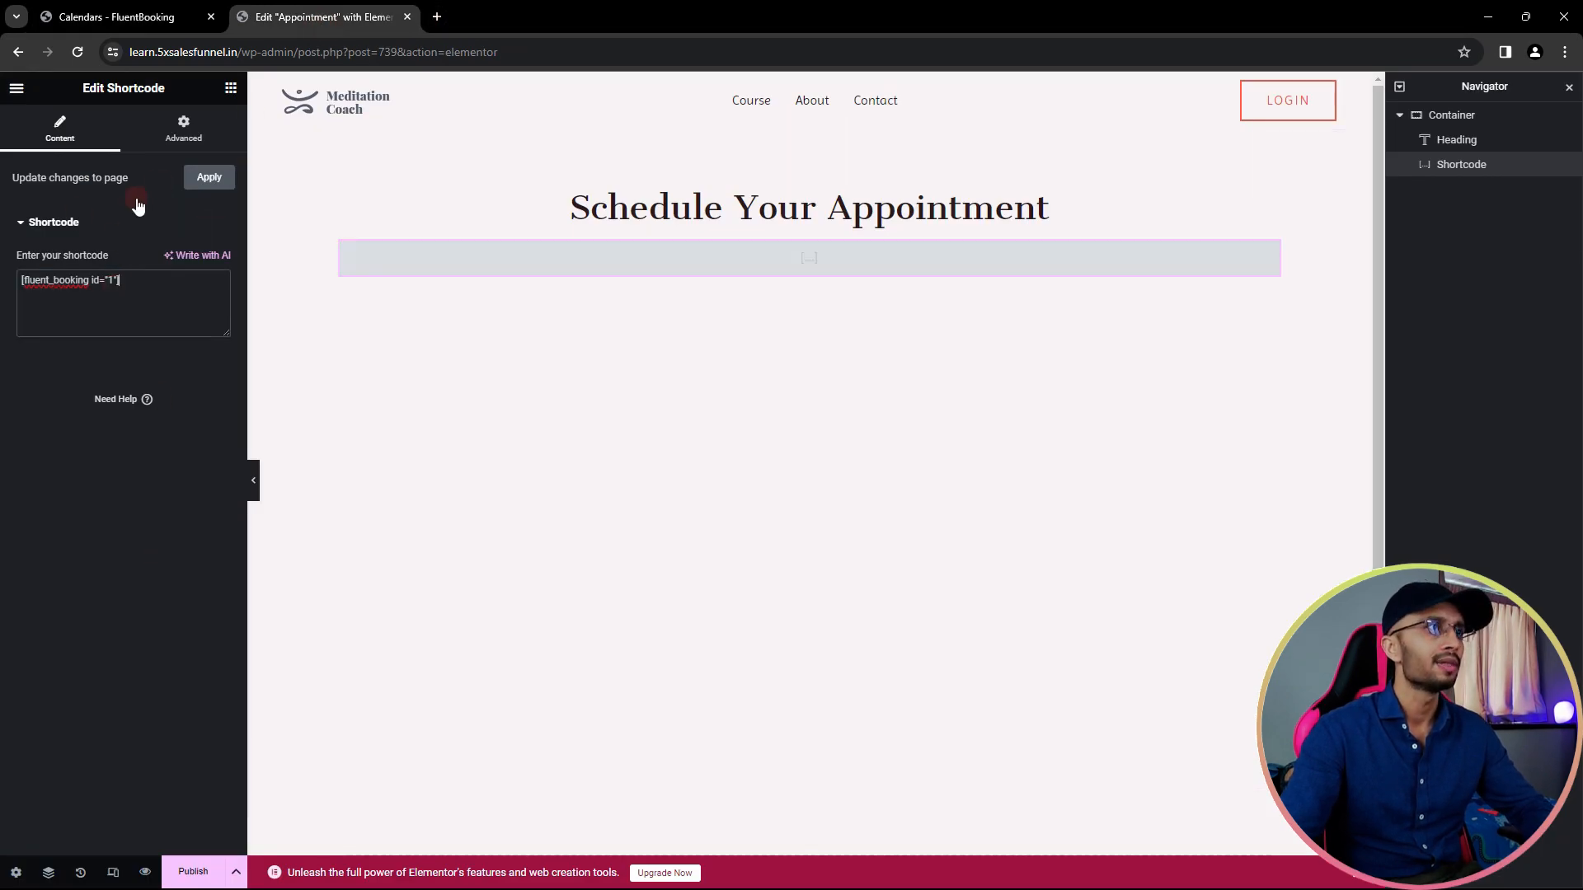
{"action": "left_click", "coordinate": [210, 178]}
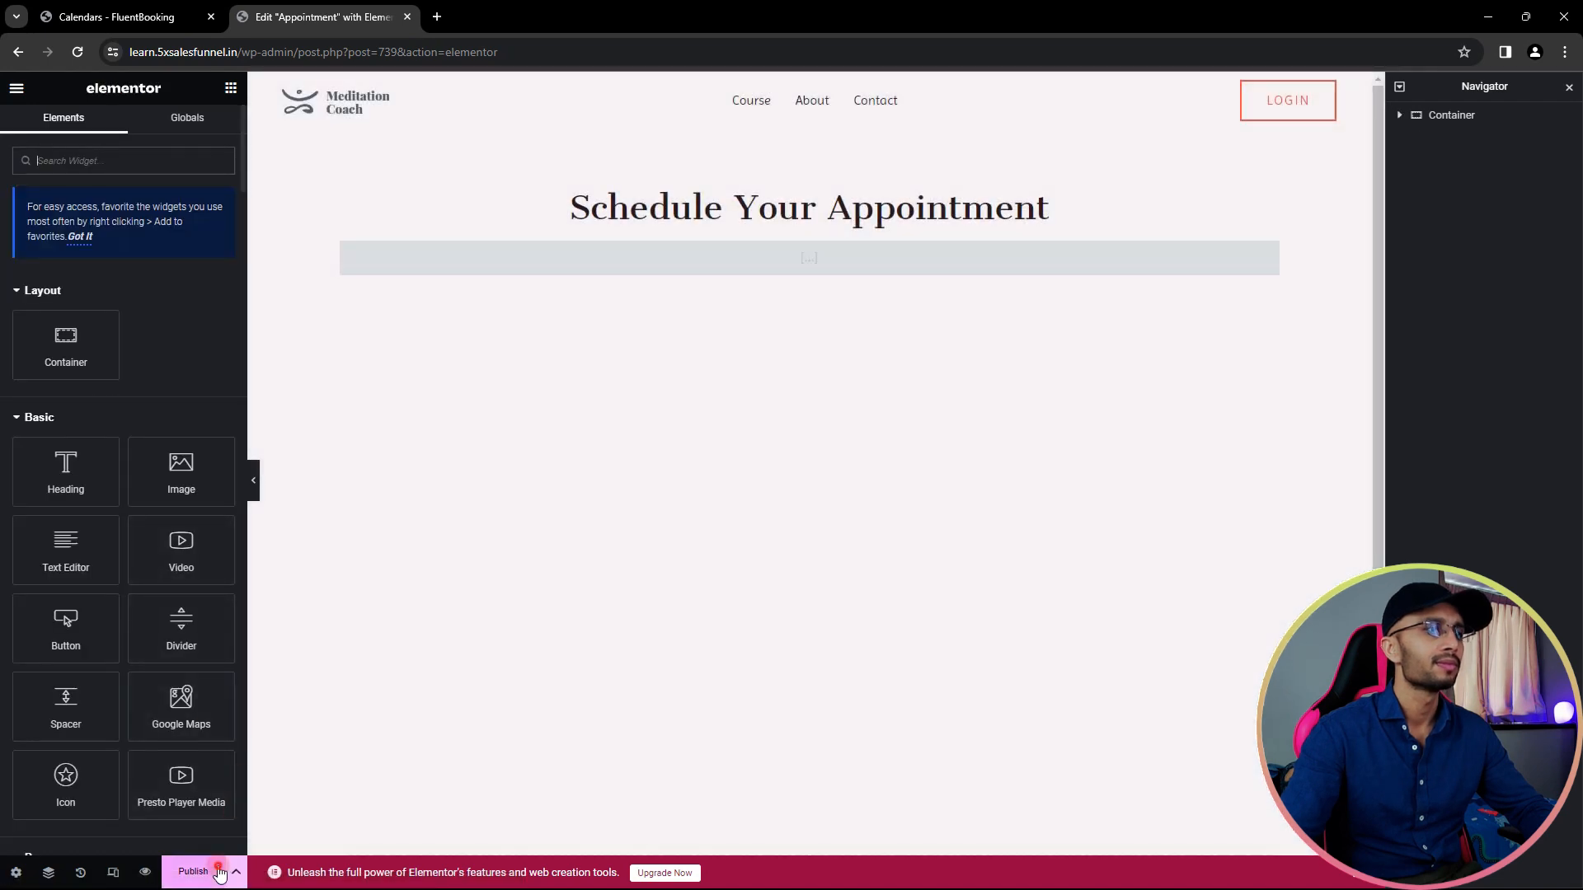
- Publish the Appointment page and preview it in a new tab
{"action": "left_click", "coordinate": [196, 872]}
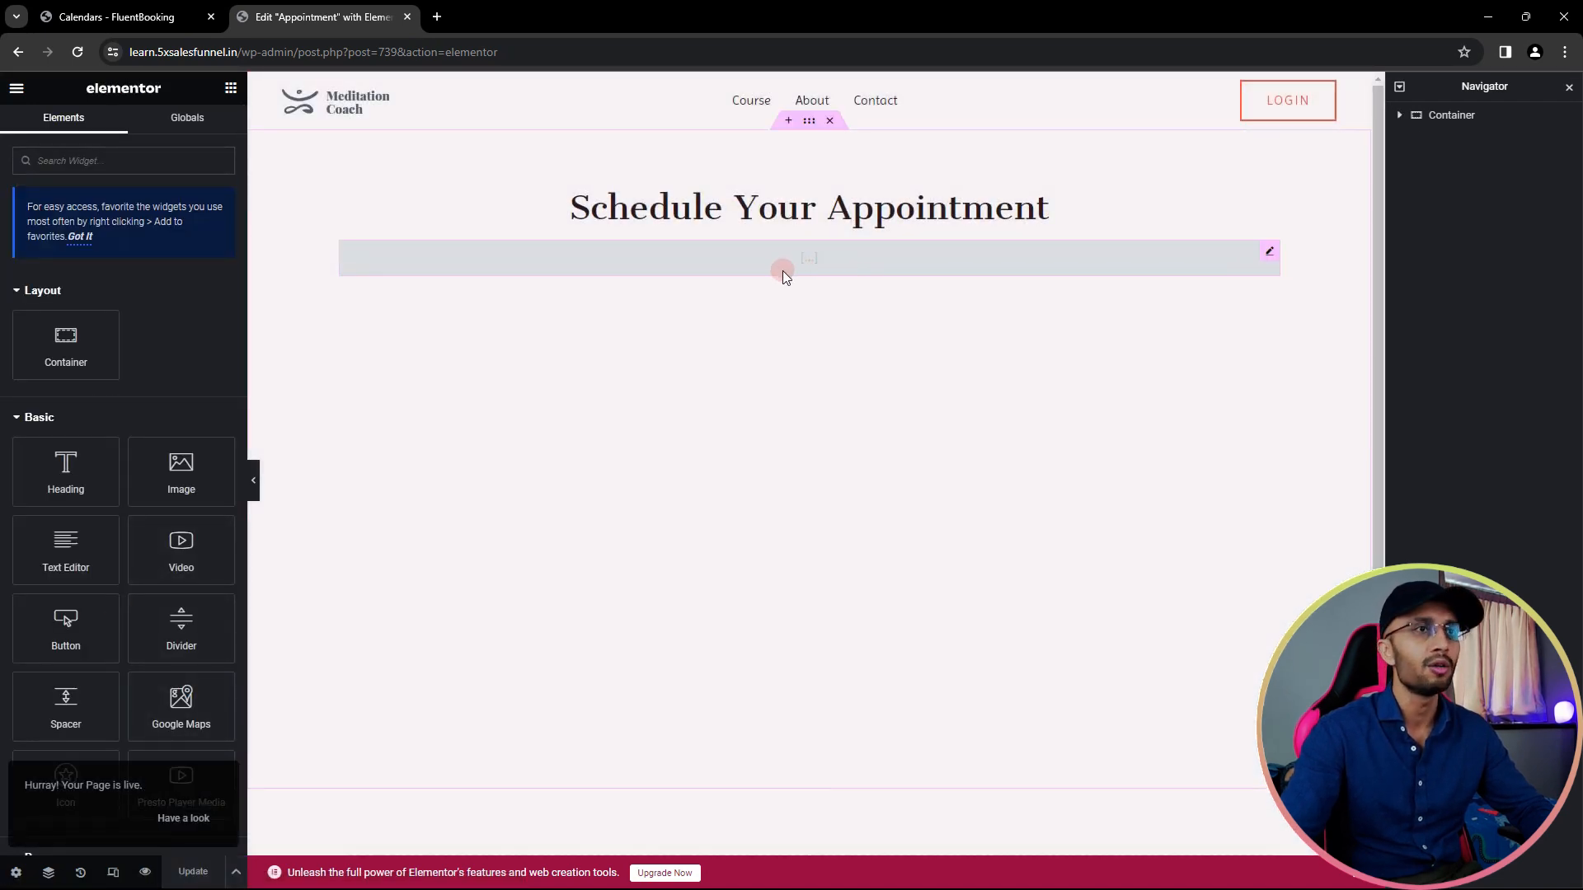
{"action": "left_click", "coordinate": [145, 872]}
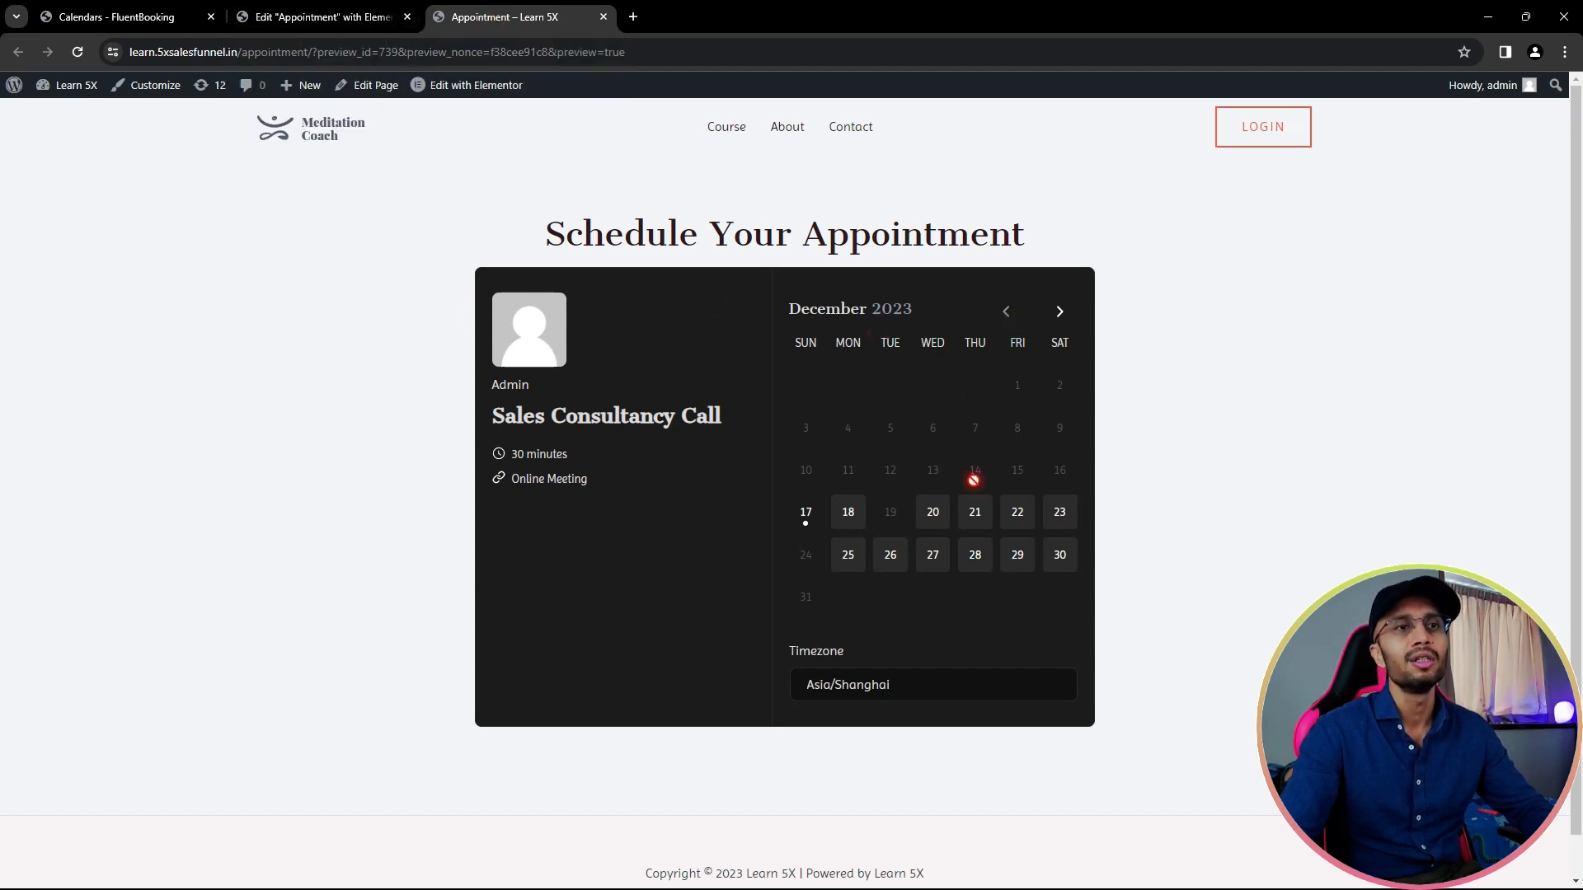
- In the booking calendar, pick December 20 and its 09:30 AM slot, then the 22nd, 28th and 26th
{"action": "left_click", "coordinate": [938, 514]}
{"action": "left_click", "coordinate": [1058, 416]}
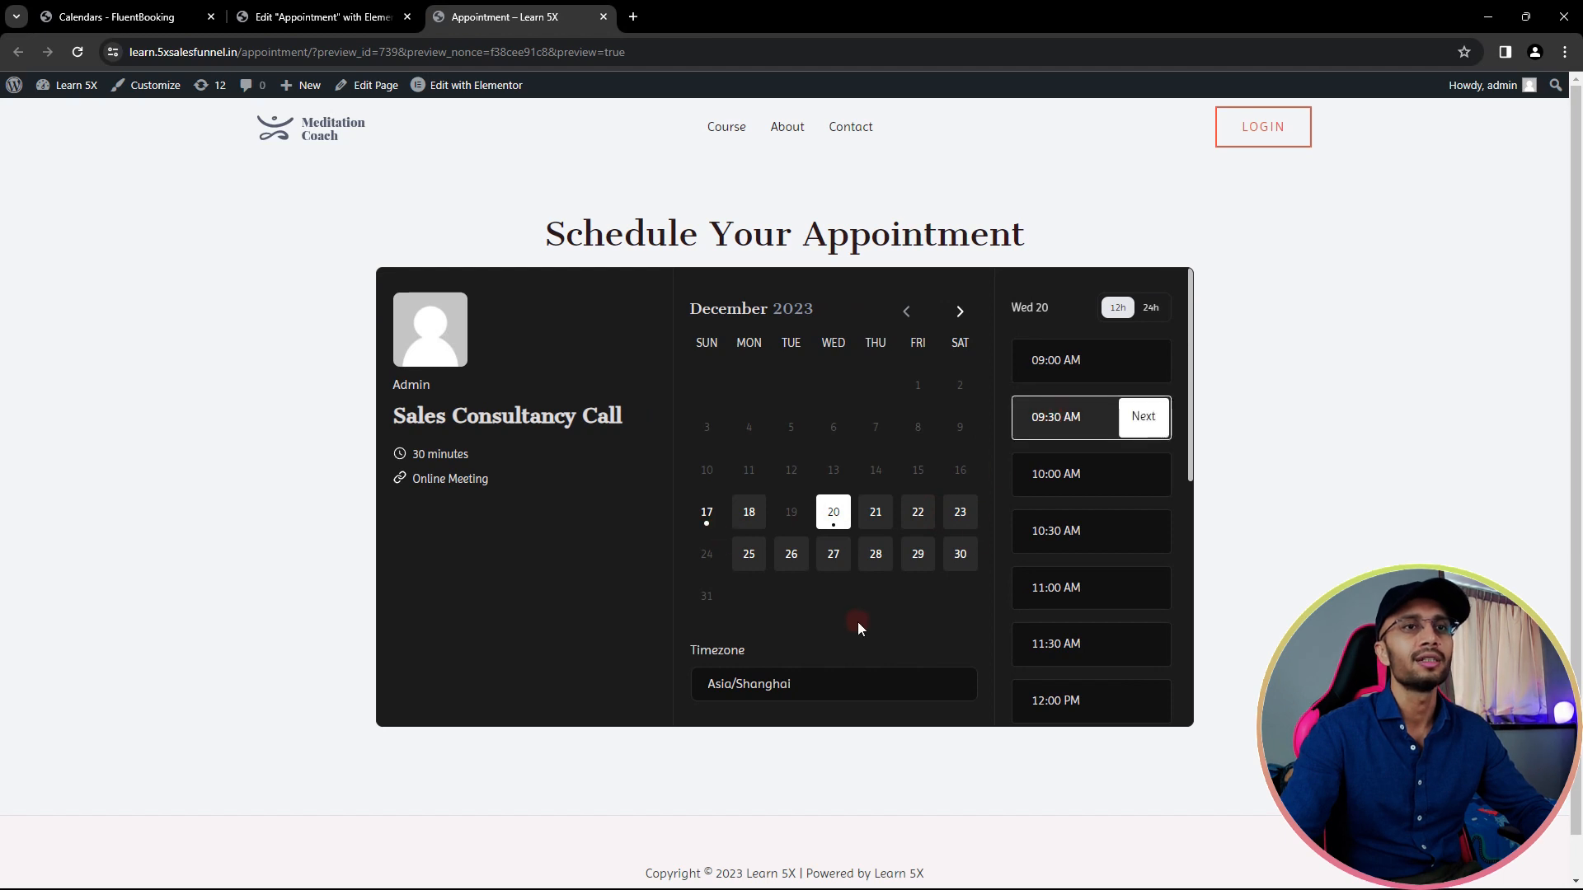
{"action": "left_click", "coordinate": [918, 512]}
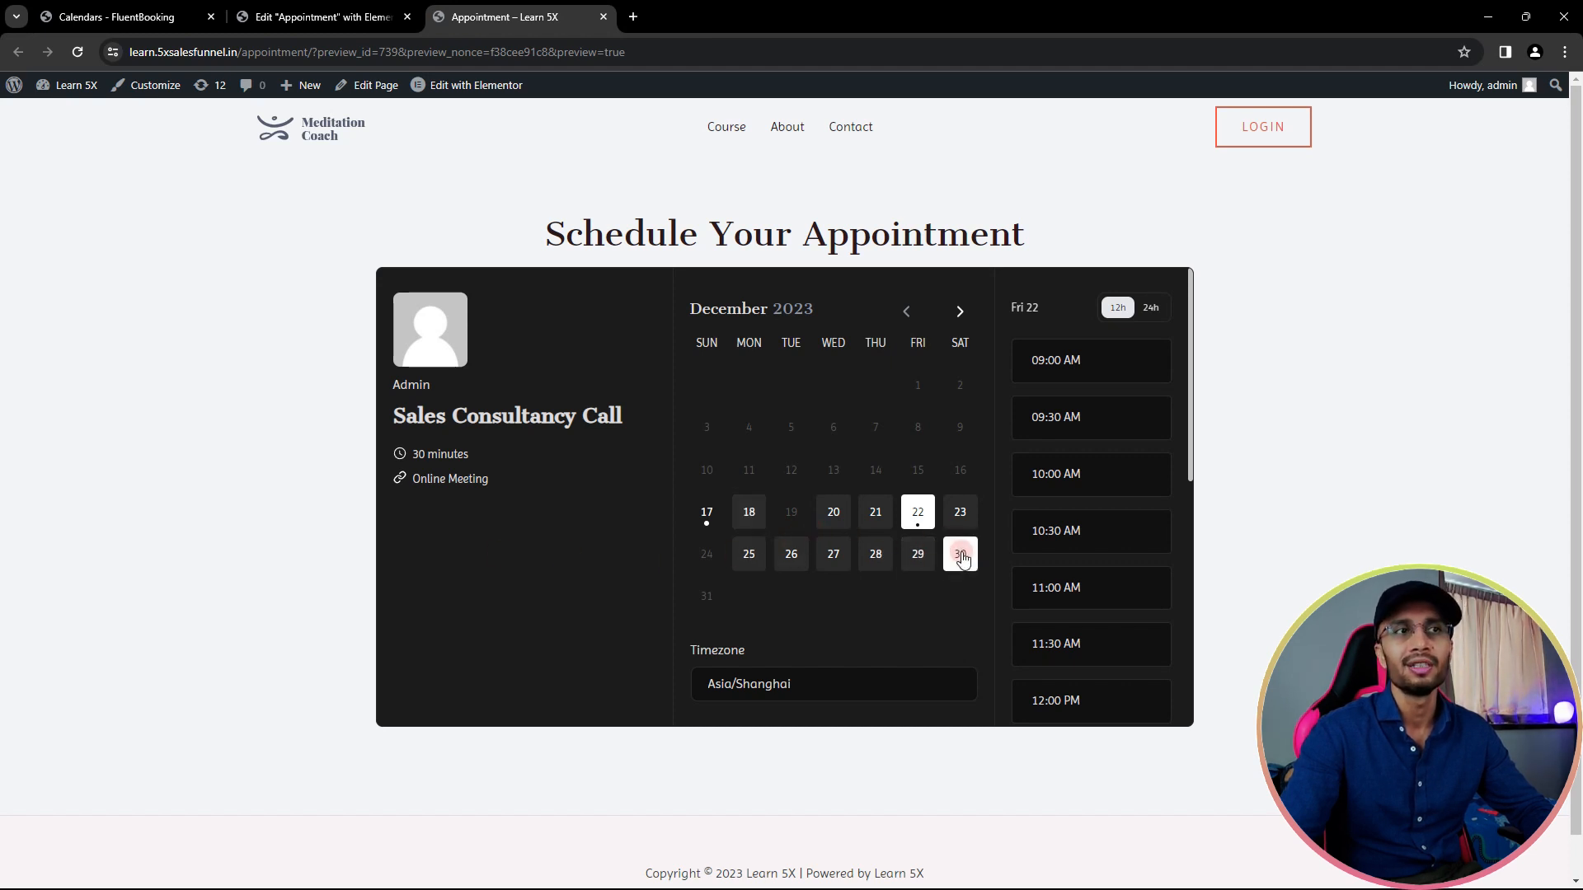
{"action": "left_click", "coordinate": [874, 554]}
{"action": "left_click", "coordinate": [789, 554]}
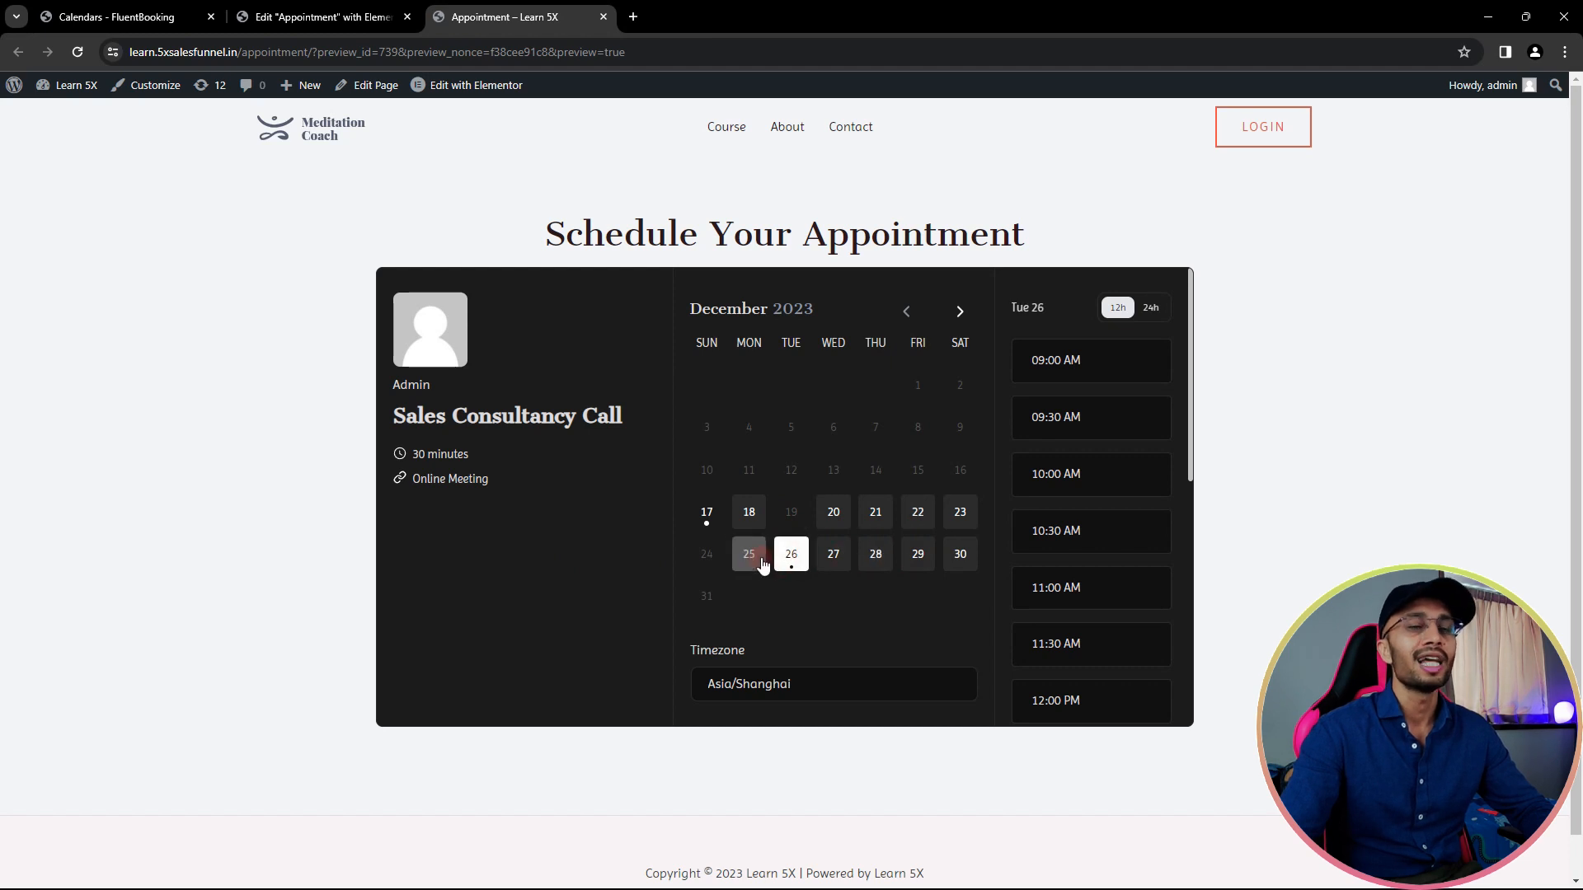